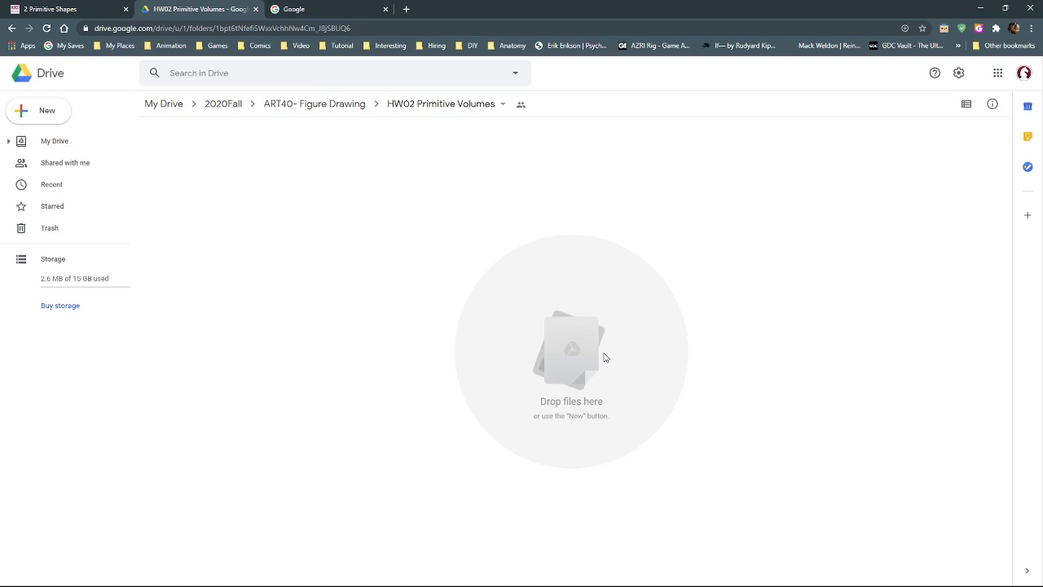
Step: Switch to the 2 Primitive Shapes assignment page and go to the Figure Drawing course home page
click(82, 10)
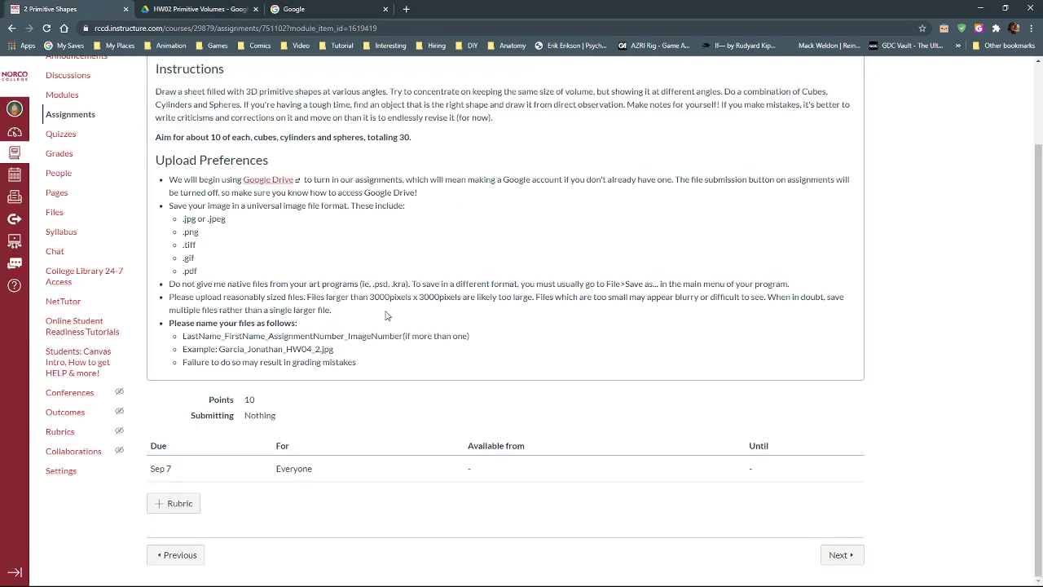
scroll(95, 164, up, 2)
click(57, 133)
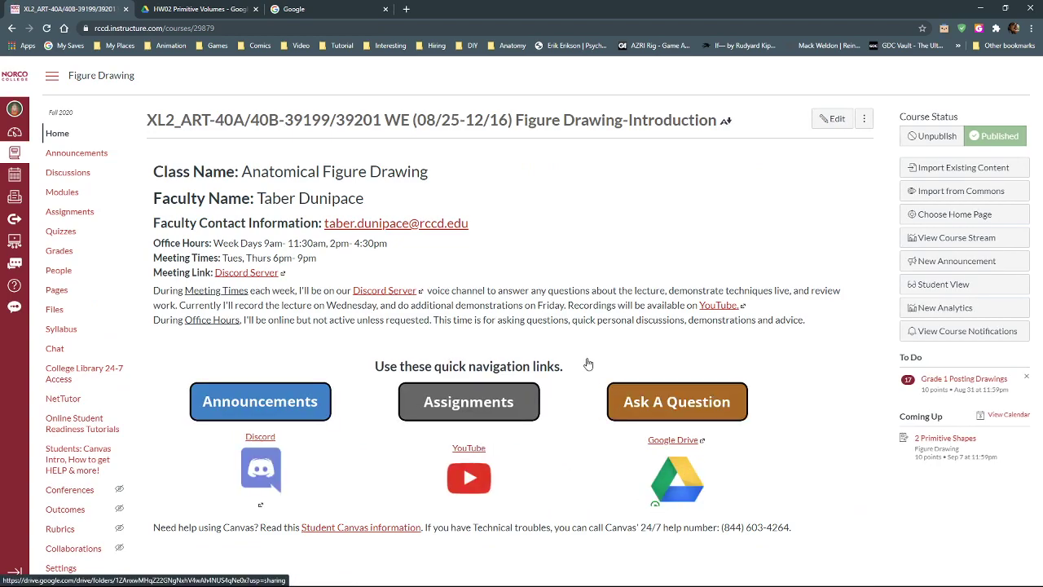
Step: Open My Drive from the Google homepage while signed in with the school account
click(329, 10)
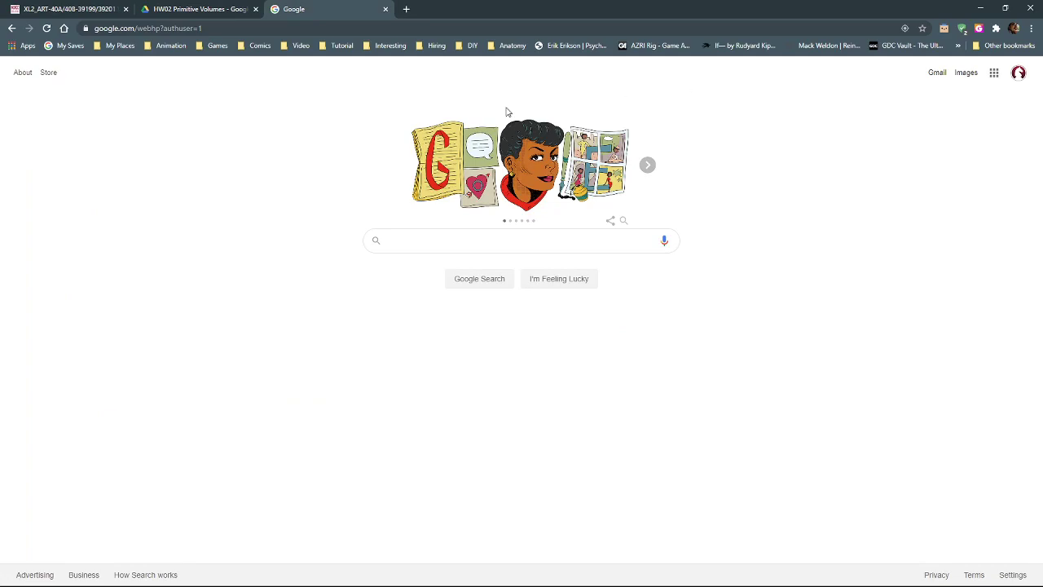
click(1018, 73)
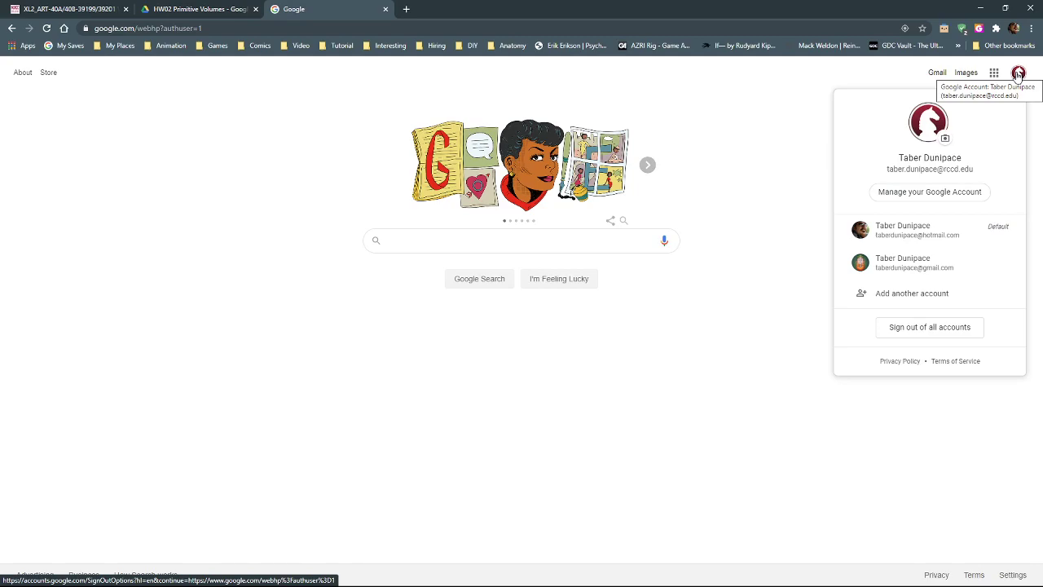
click(994, 74)
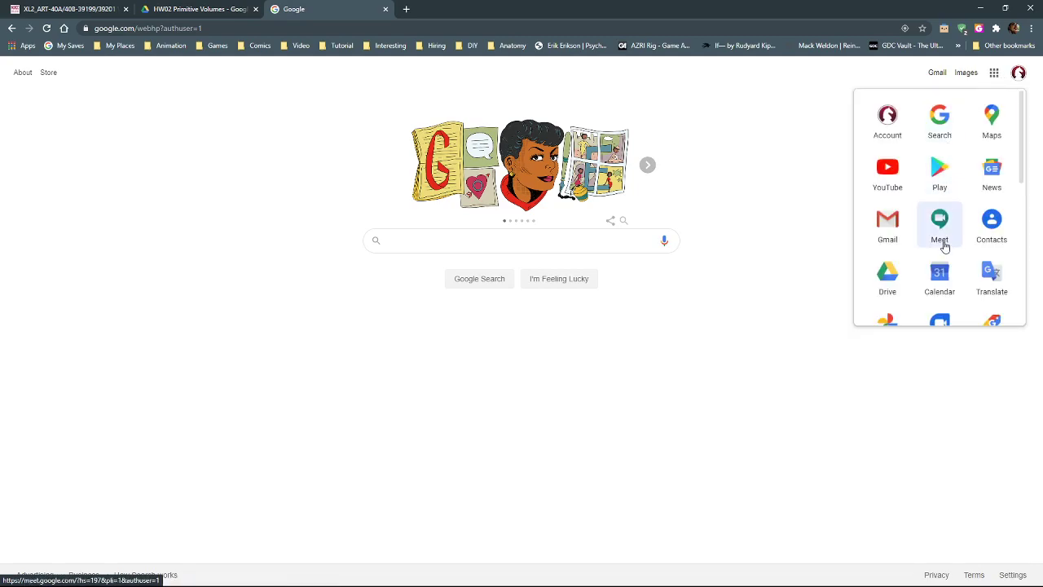
scroll(944, 246, down, 1)
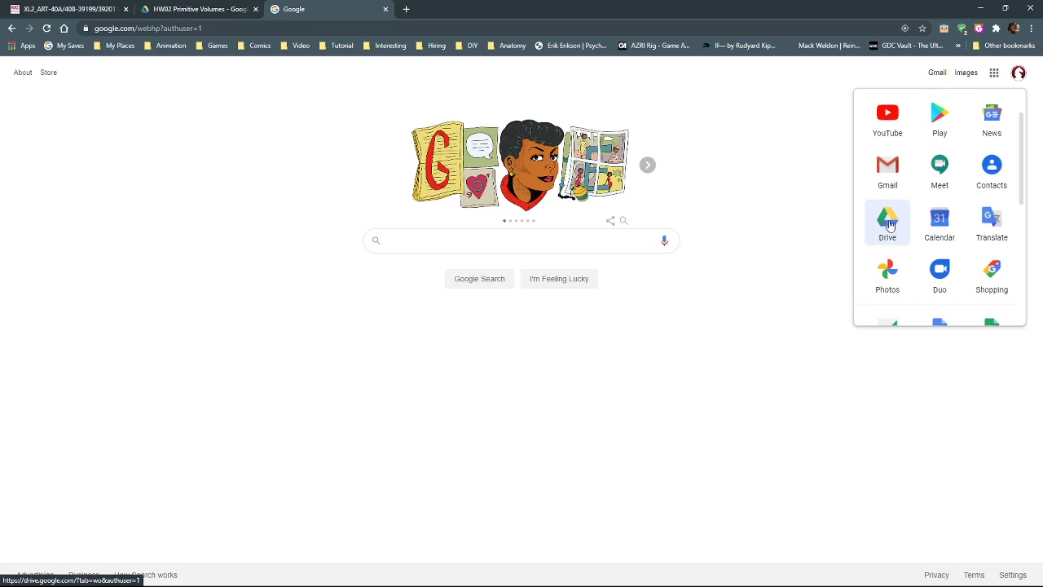
click(888, 223)
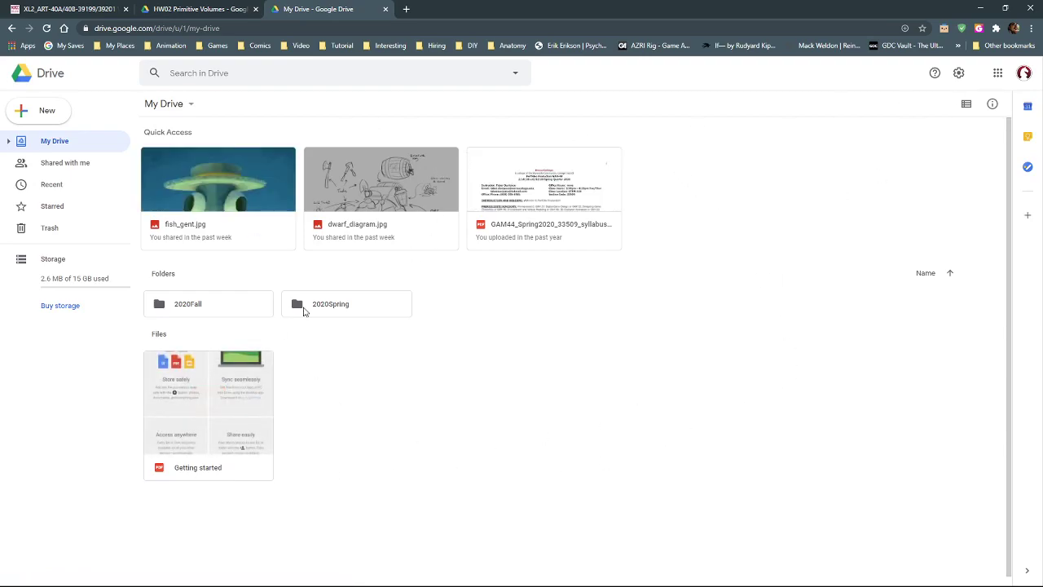
Step: Upload turning_cards_discs.png to the HW02 Primitive Volumes folder and preview the uploaded image
click(197, 6)
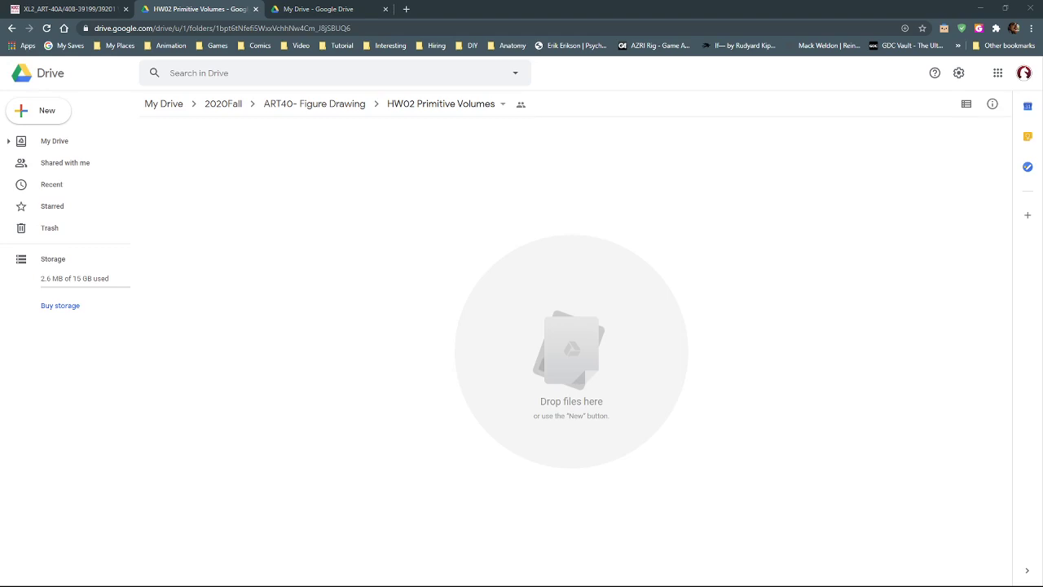
drag(149, 287, 382, 248)
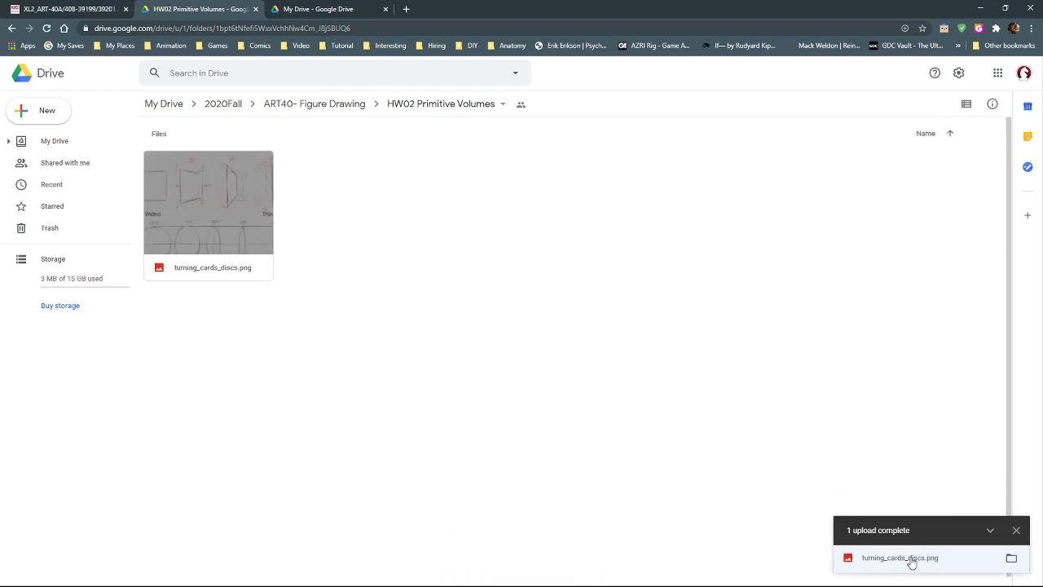
double_click(232, 210)
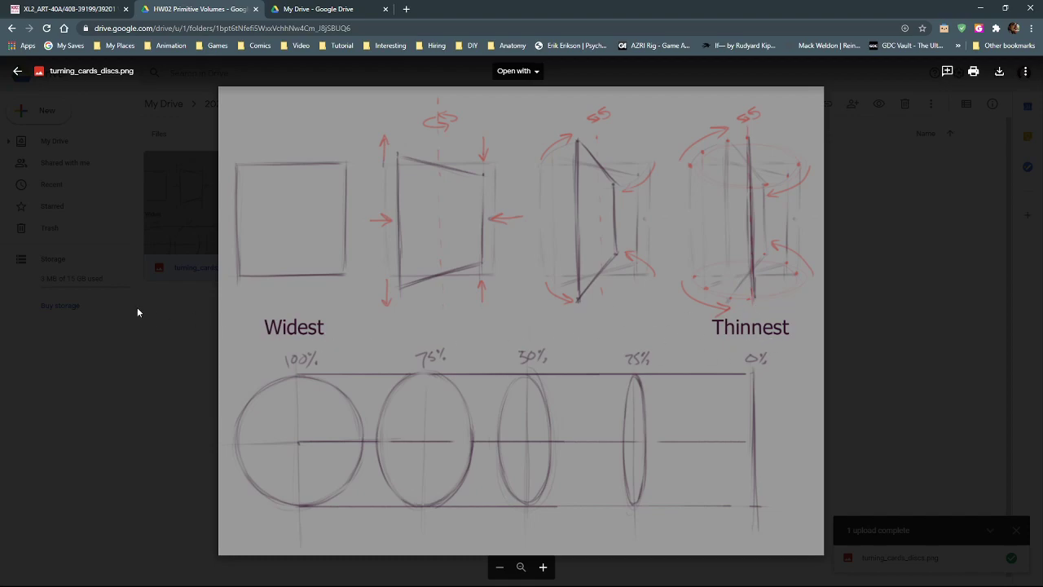
click(166, 328)
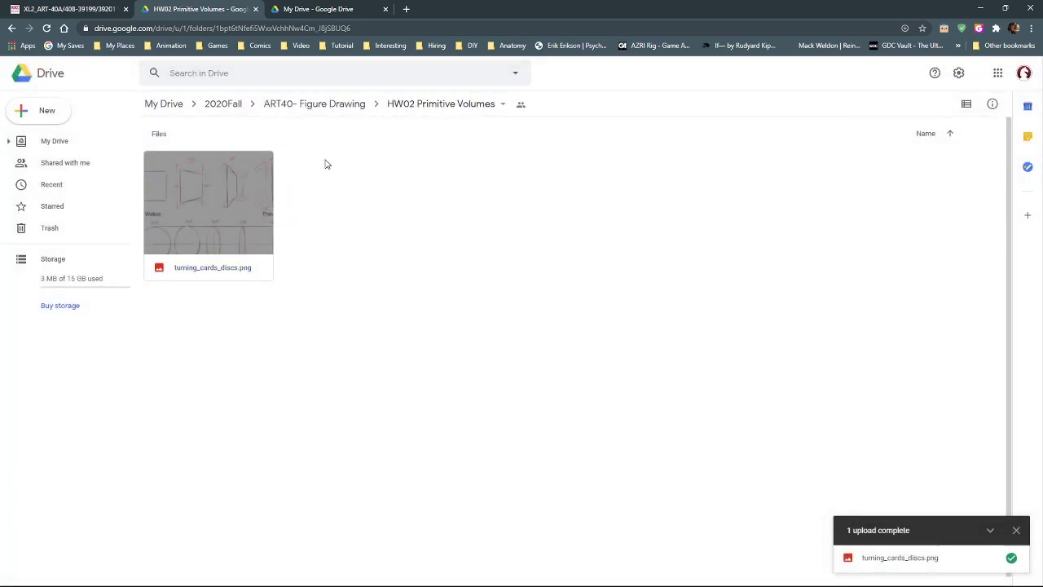
Step: Close the extra My Drive page and switch to the blank canvas in Krita
click(318, 13)
click(386, 9)
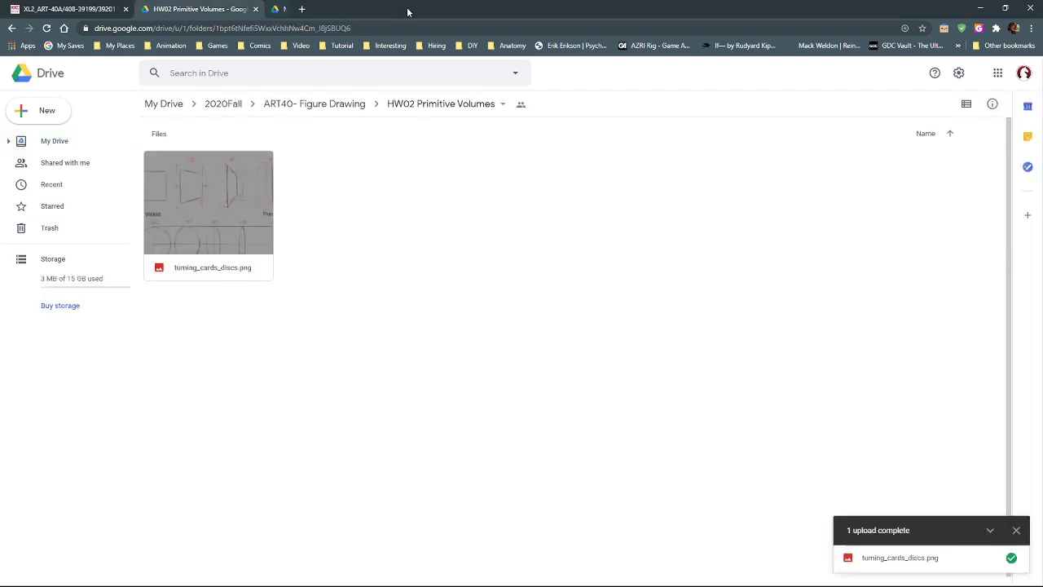
drag(422, 9, 74, 109)
click(166, 214)
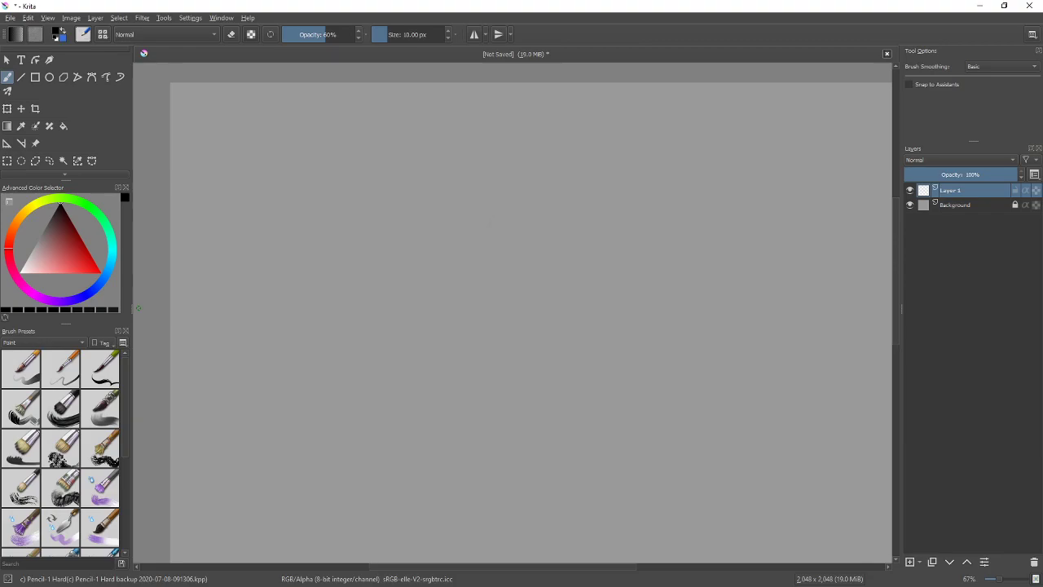
double_click(710, 13)
click(943, 9)
Step: Reduce the pencil brush size to 6 px, trying a short test stroke and erasing it
scroll(492, 261, up, 2)
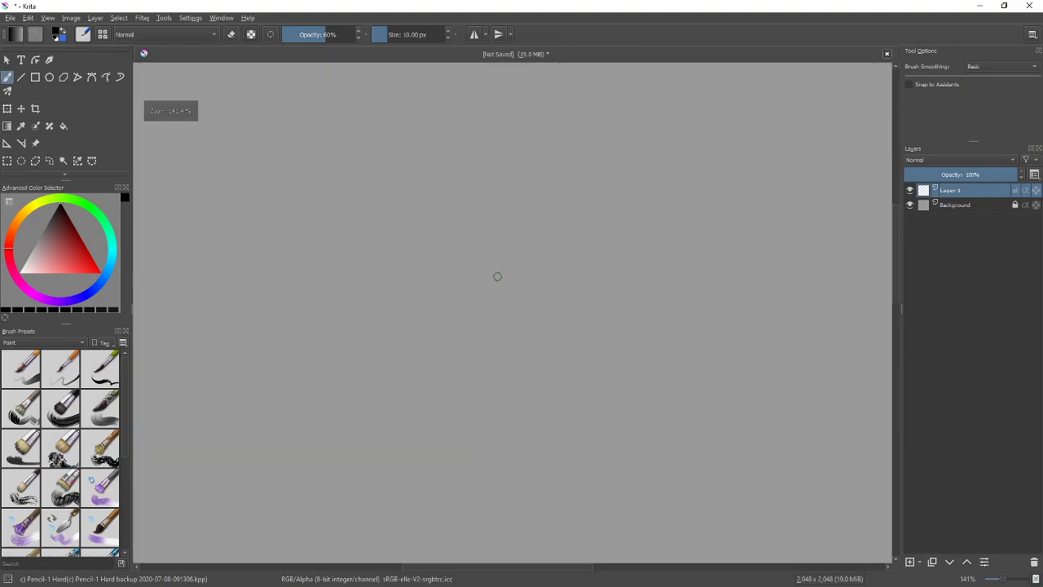
scroll(672, 349, up, 2)
mouse_move(671, 349)
mouse_down()
mouse_move(798, 288)
mouse_move(617, 321)
mouse_move(693, 328)
mouse_move(638, 326)
mouse_up()
key(bracketleft)
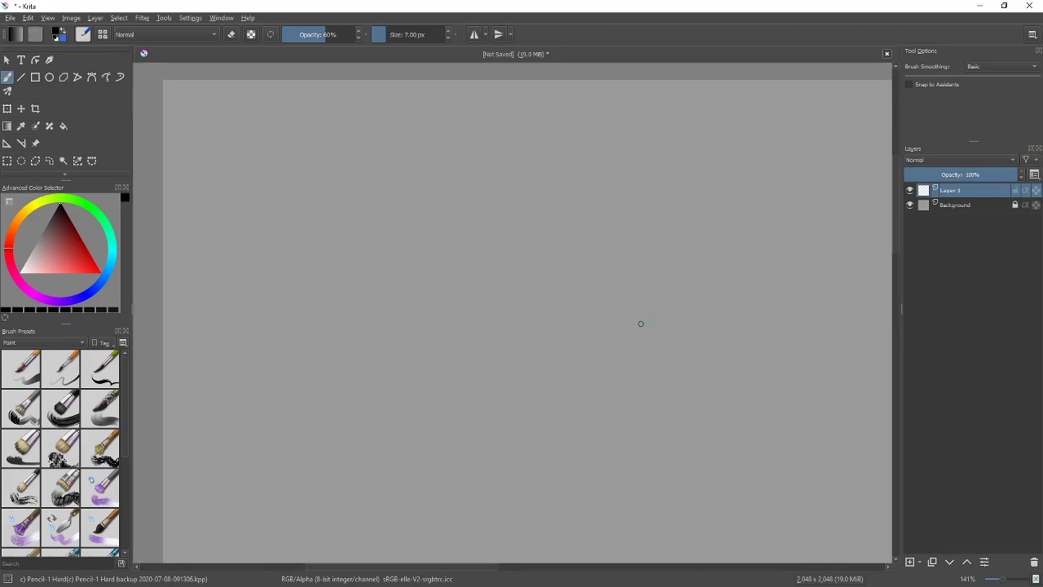
mouse_move(375, 308)
mouse_down()
mouse_move(561, 334)
mouse_move(519, 284)
mouse_move(479, 332)
mouse_move(364, 350)
mouse_up()
key(e)
key(e)
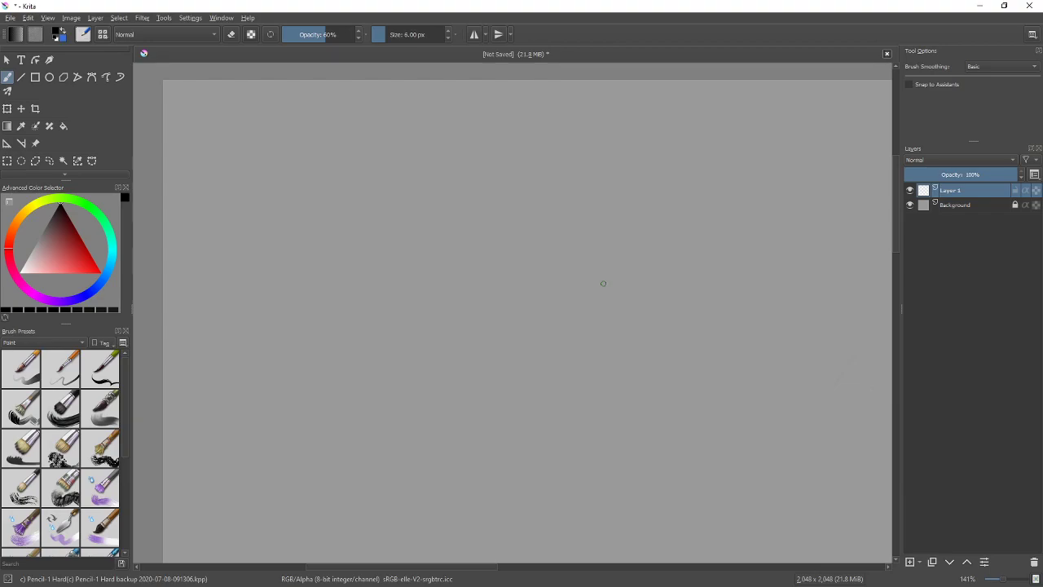
Step: Sketch a cube in perspective seen from above, with its top face and two side faces showing
mouse_move(553, 237)
mouse_down()
mouse_move(705, 222)
mouse_move(623, 253)
mouse_up()
mouse_move(705, 220)
mouse_down()
mouse_move(632, 256)
mouse_move(632, 321)
mouse_up()
drag(556, 243, 569, 316)
mouse_move(697, 223)
mouse_down()
mouse_move(694, 306)
mouse_move(651, 342)
mouse_up()
drag(561, 303, 629, 339)
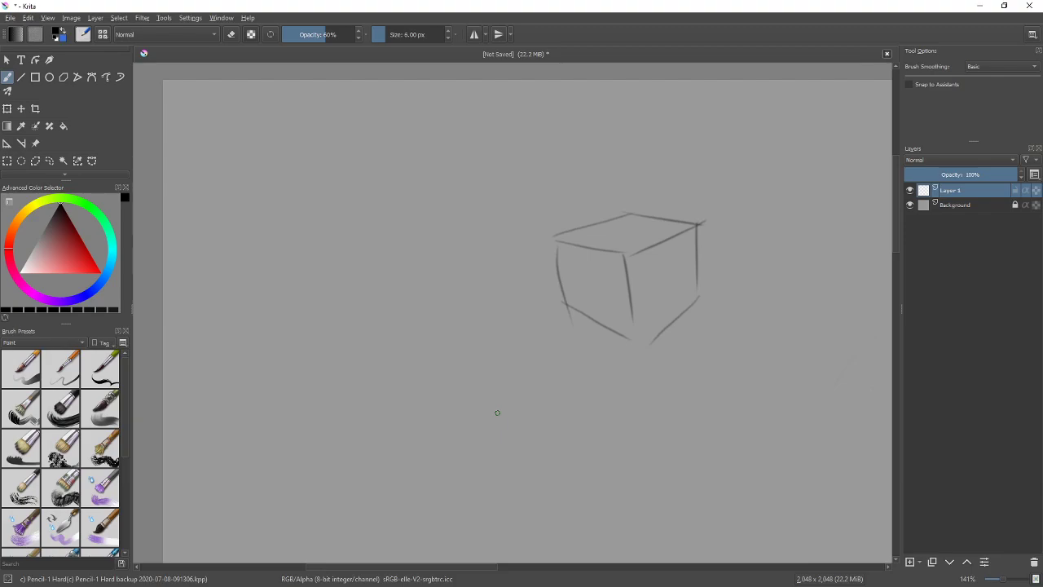
Step: Redraw the cube's side and bottom edges so they converge downward, and add a curved downward arrow beside it
drag(551, 235, 567, 300)
mouse_move(626, 259)
mouse_down()
mouse_move(641, 350)
mouse_move(701, 293)
mouse_up()
drag(696, 228, 697, 292)
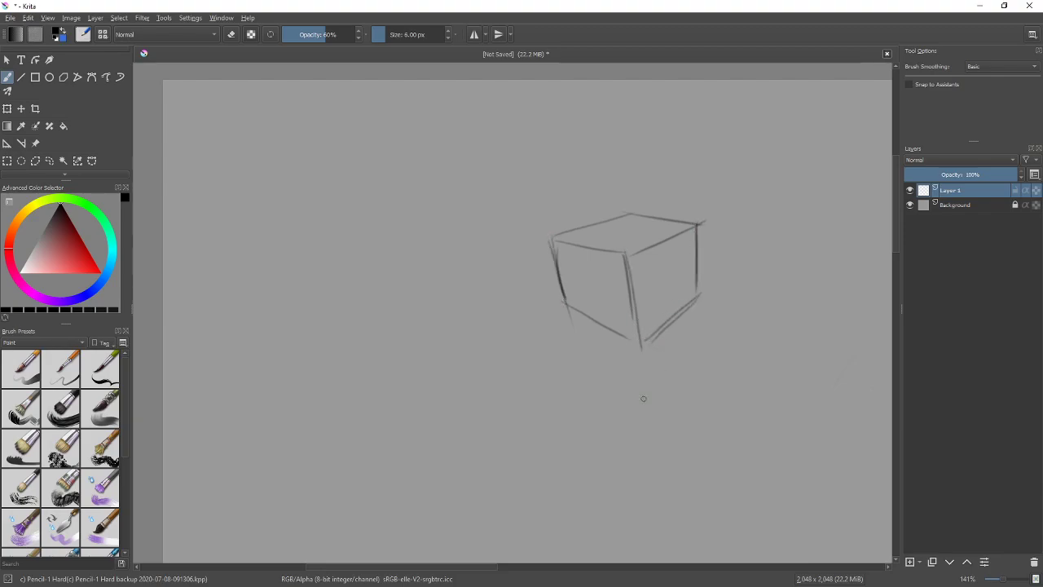
drag(577, 313, 638, 349)
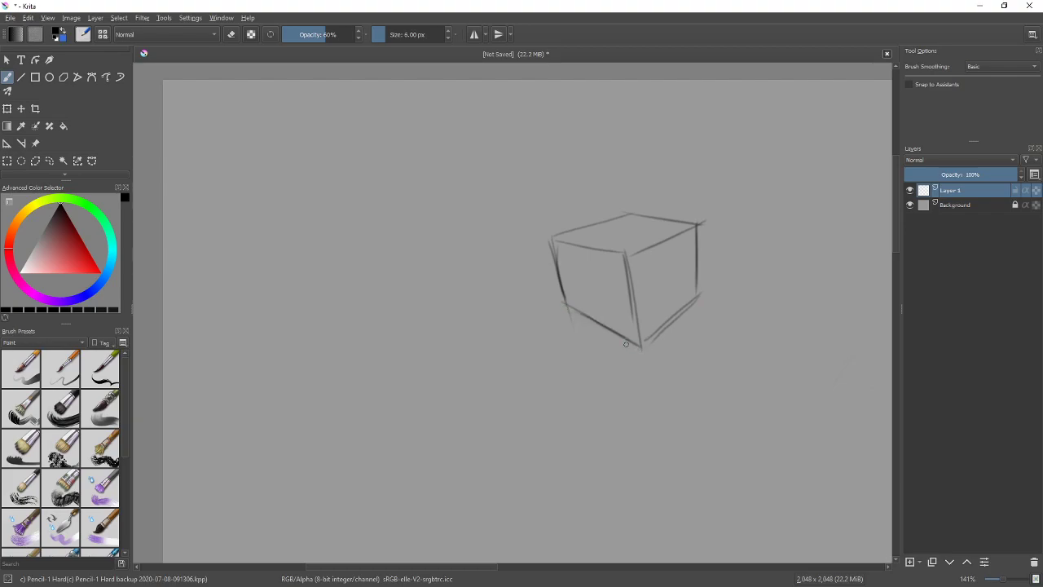
drag(553, 235, 576, 316)
drag(554, 237, 632, 212)
mouse_move(626, 254)
mouse_down()
mouse_move(697, 226)
mouse_move(745, 284)
mouse_move(762, 272)
mouse_up()
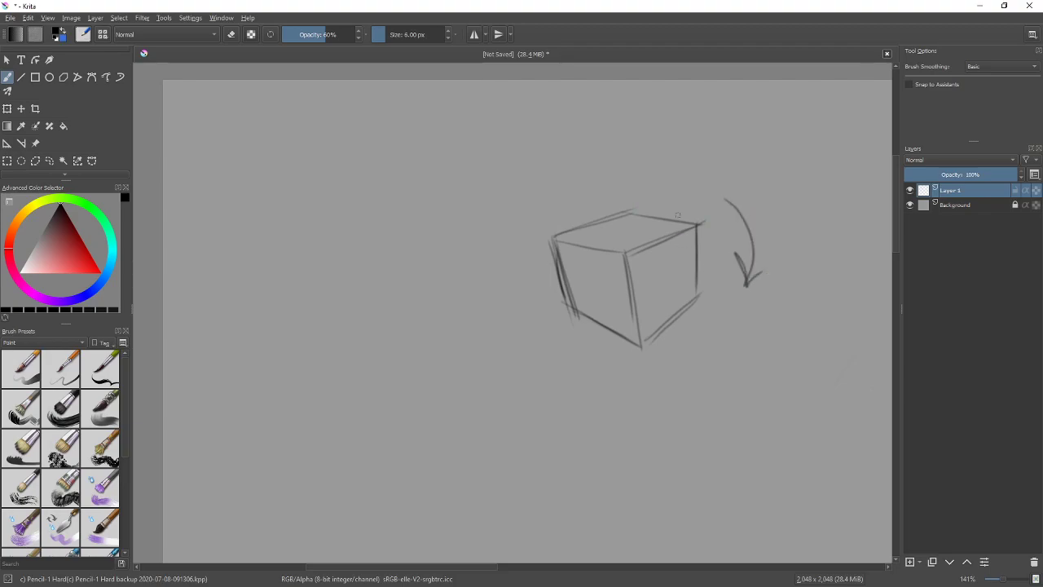
drag(610, 229, 575, 277)
key(ctrl+z)
Step: Sketch an upright cylinder to the left of the cube and erase the side lines that overshoot its base
mouse_move(392, 185)
mouse_down()
mouse_move(437, 168)
mouse_move(495, 181)
mouse_up()
drag(386, 175, 383, 321)
drag(497, 176, 500, 309)
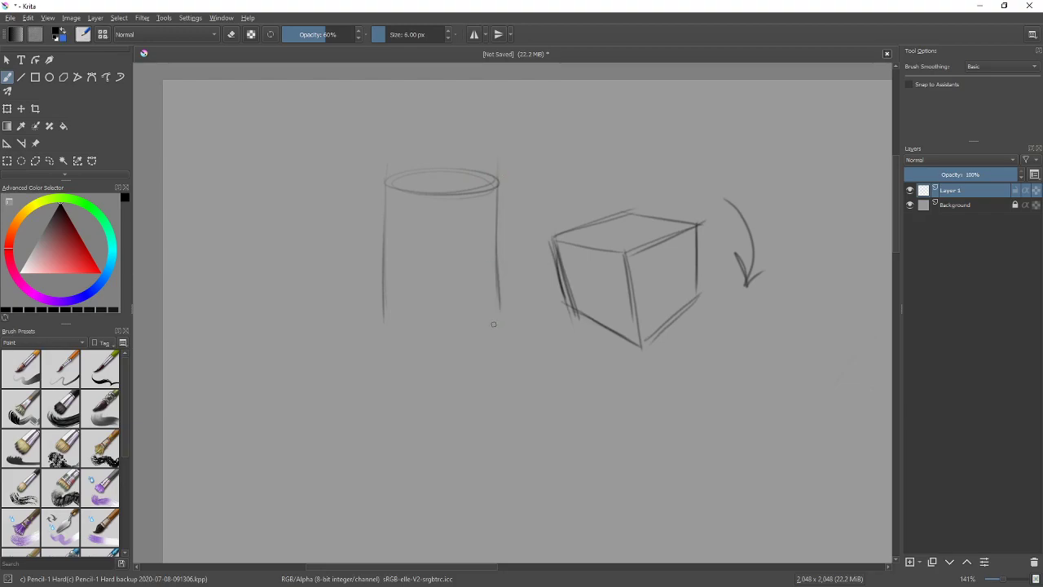
mouse_move(389, 295)
mouse_down()
mouse_move(438, 276)
mouse_move(483, 300)
mouse_up()
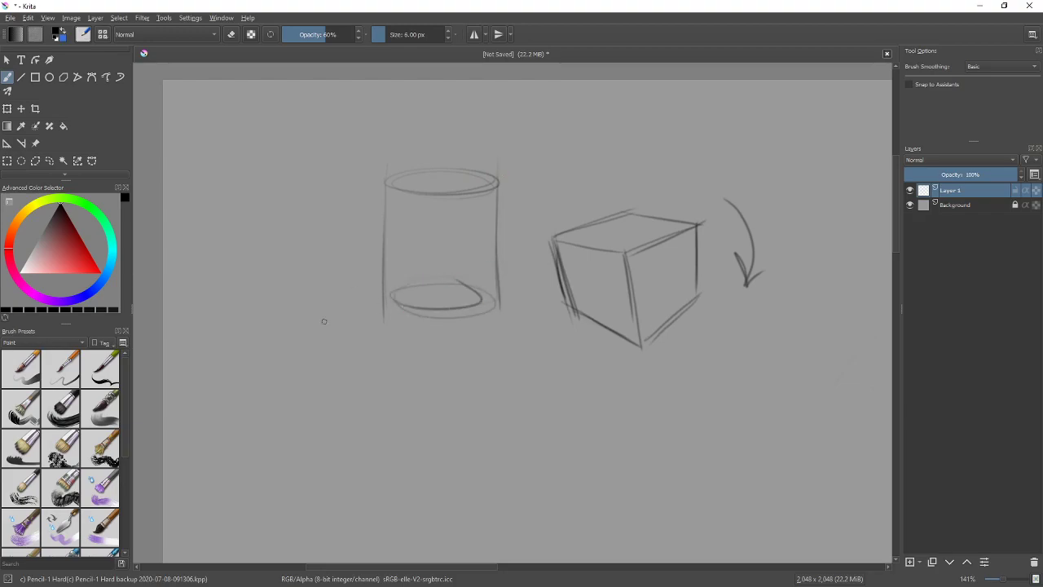
mouse_move(389, 298)
mouse_down()
mouse_move(384, 214)
mouse_move(388, 291)
mouse_move(386, 170)
mouse_up()
drag(492, 305, 494, 174)
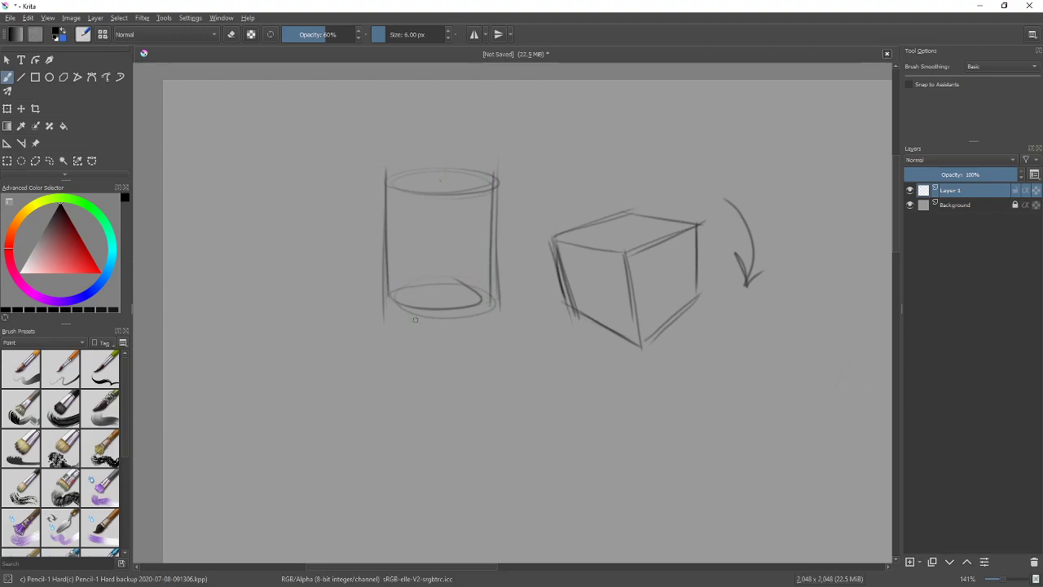
key(e)
mouse_move(380, 309)
mouse_down()
mouse_move(489, 333)
mouse_move(591, 416)
mouse_move(509, 341)
mouse_up()
key(e)
Step: Sketch a sphere below the cylinder and cube with crossing horizontal and vertical contour lines and a small rounded shape beside it
drag(420, 400, 606, 393)
key(ctrl+z)
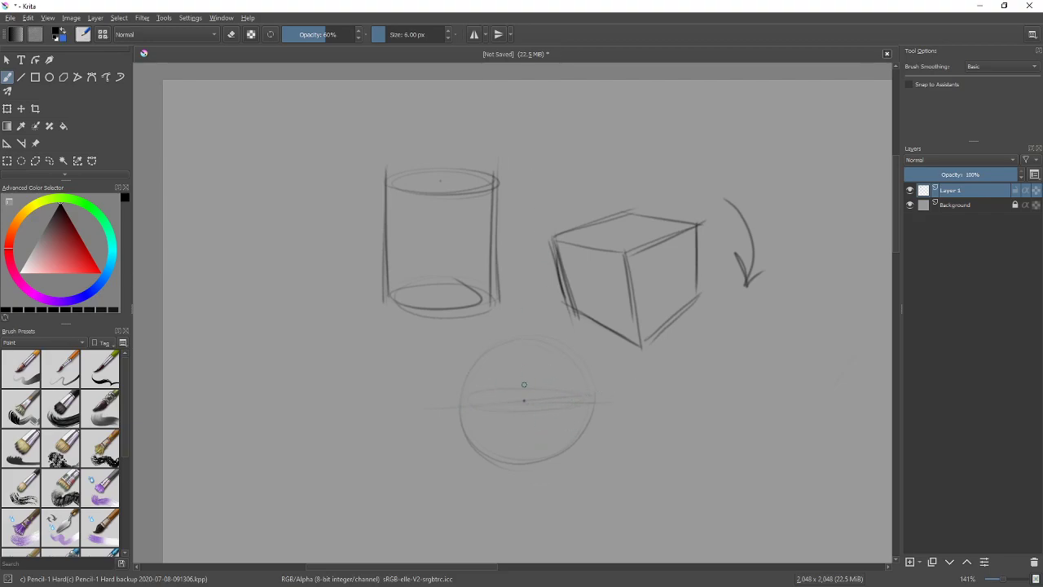
drag(529, 395, 530, 455)
mouse_move(531, 402)
mouse_down()
mouse_move(615, 412)
mouse_move(624, 429)
mouse_move(614, 412)
mouse_move(600, 425)
mouse_move(790, 350)
mouse_move(703, 375)
mouse_move(757, 373)
mouse_up()
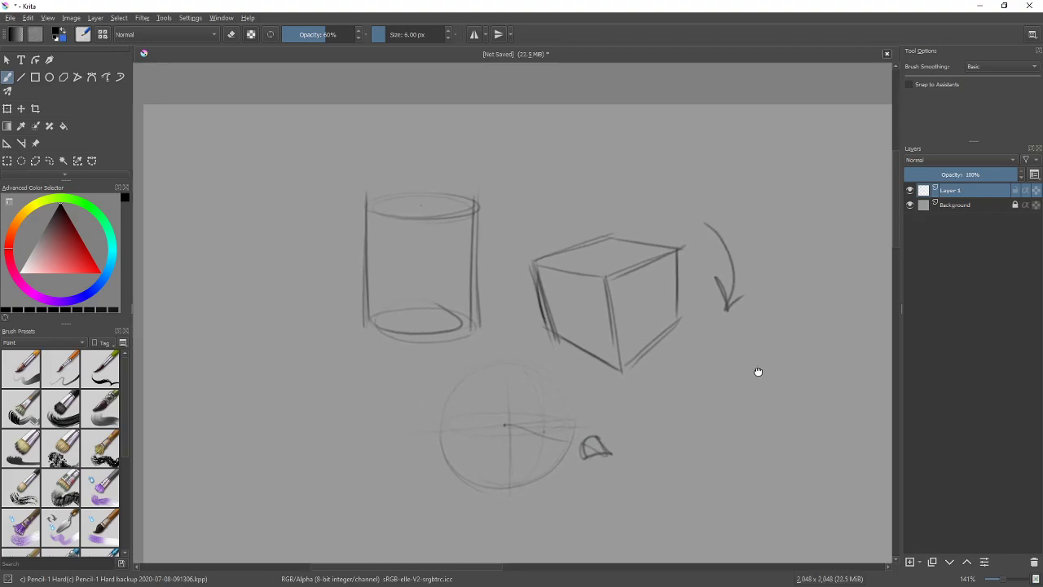
Step: Move the Layer 1 sketches toward the canvas's upper-left corner and return to the freehand brush
click(21, 109)
mouse_move(617, 283)
mouse_down()
mouse_move(456, 253)
mouse_move(414, 233)
mouse_up()
key(b)
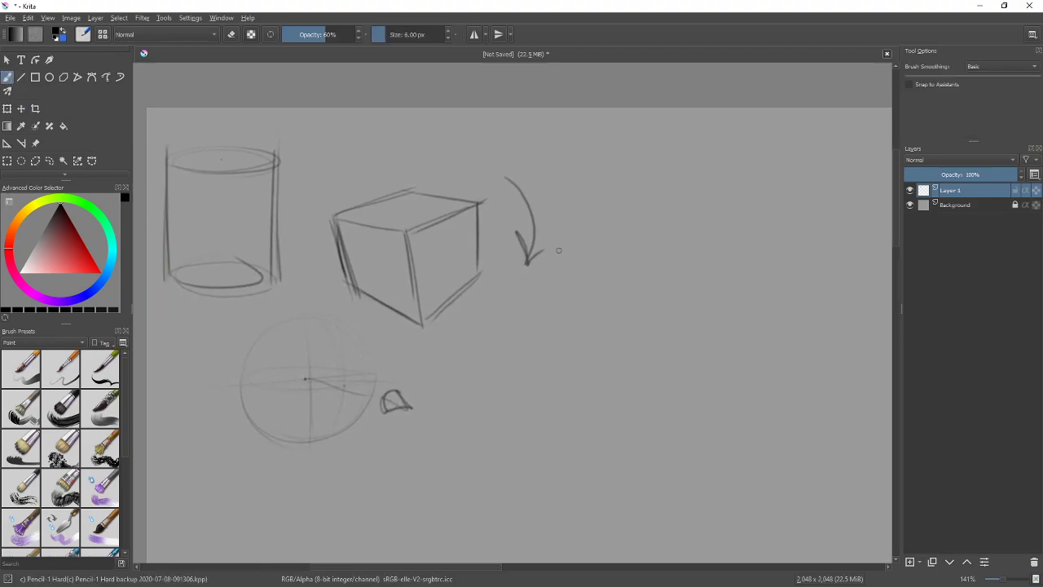
Step: Sketch a large circle with a center point to the right of the cube, darken its outline and erase the stray upper lines
mouse_move(754, 214)
mouse_down()
mouse_move(722, 280)
mouse_move(628, 299)
mouse_move(608, 291)
mouse_up()
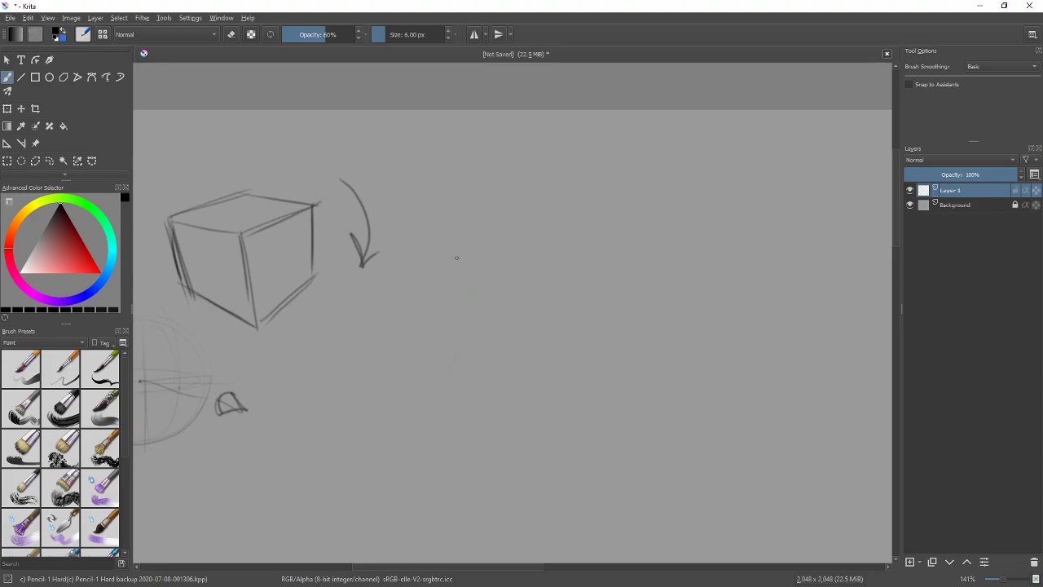
mouse_move(522, 165)
mouse_down()
mouse_move(440, 224)
mouse_move(581, 269)
mouse_move(480, 184)
mouse_up()
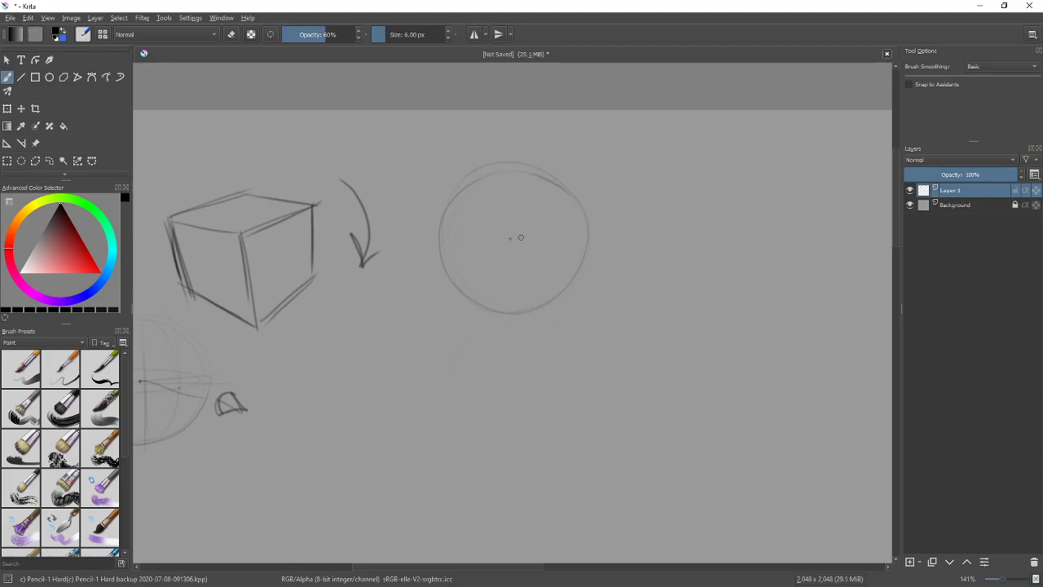
scroll(520, 237, up, 1)
scroll(627, 294, up, 2)
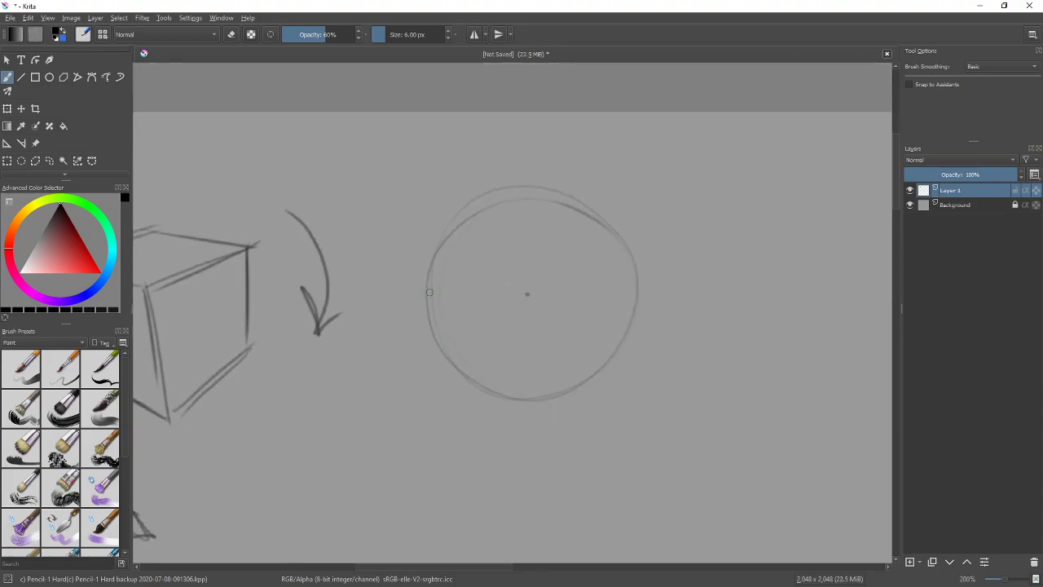
mouse_move(426, 298)
mouse_down()
mouse_move(452, 233)
mouse_move(532, 184)
mouse_move(634, 290)
mouse_up()
drag(620, 233, 633, 284)
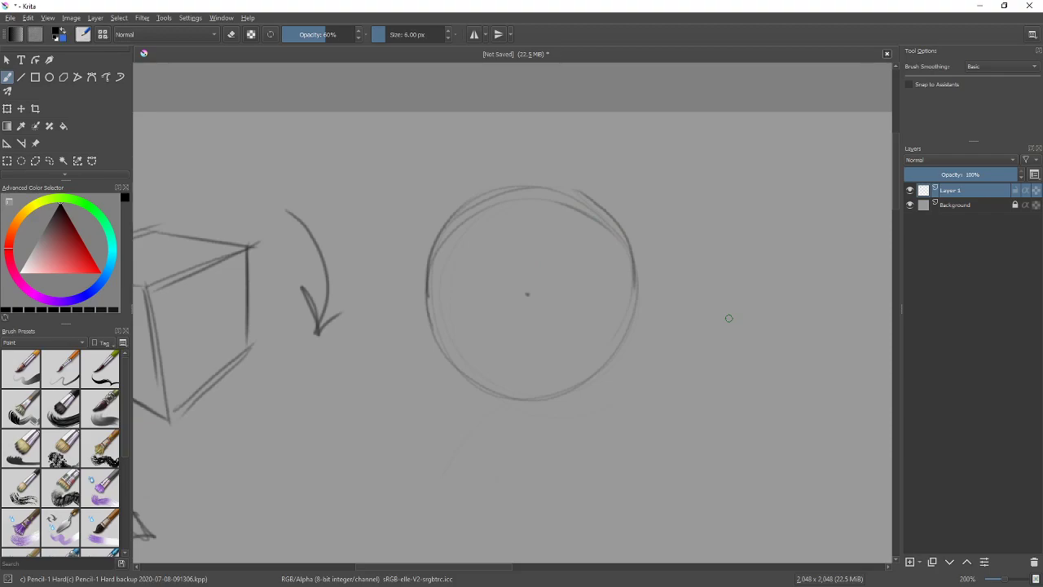
key(e)
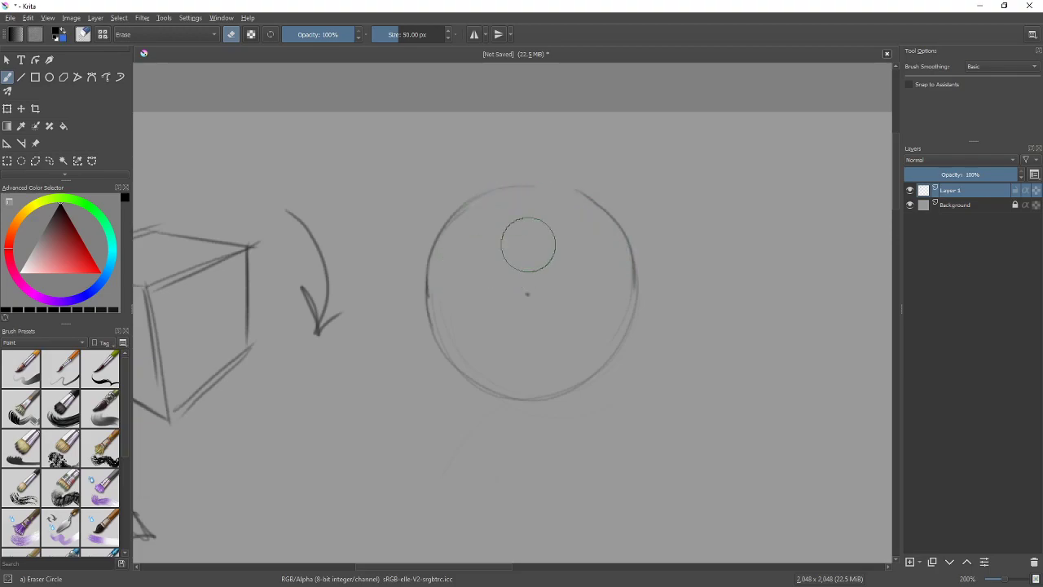
key(e)
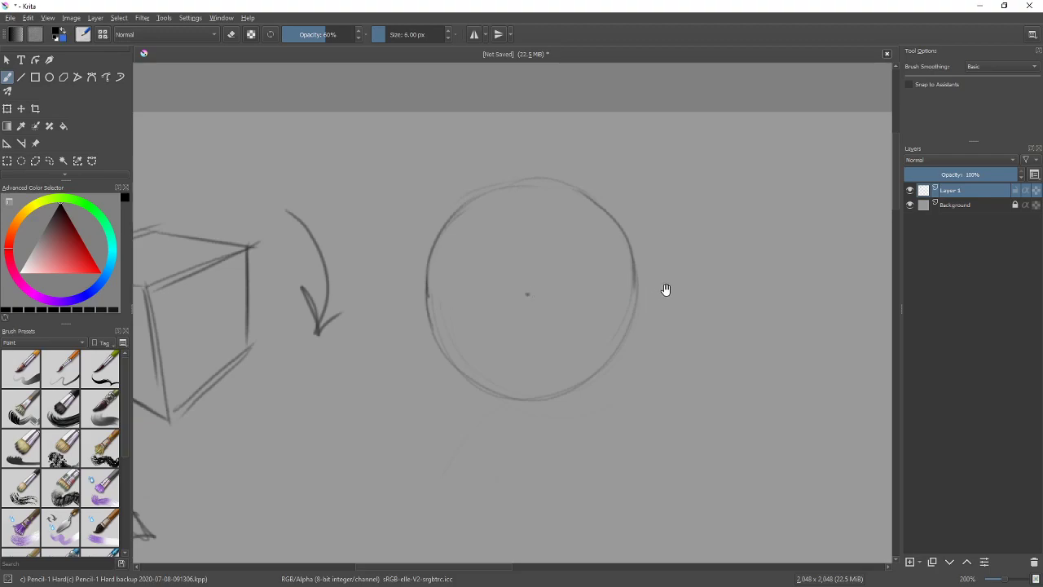
Step: Draw a near-horizontal line through the large circle's center, extending past both sides, and handwrite the label "Major Axis" beside it
drag(665, 290, 675, 240)
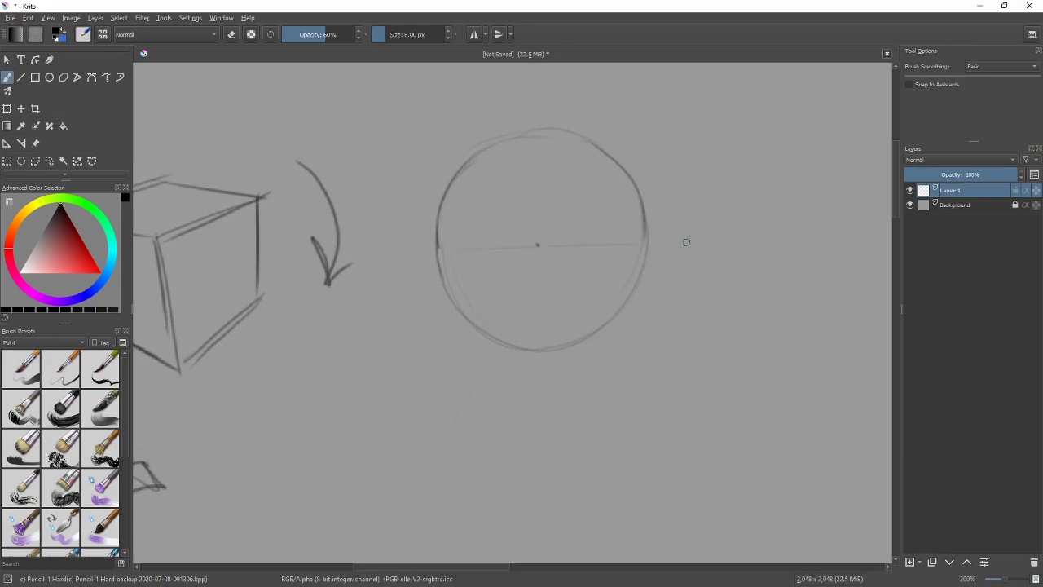
drag(380, 249, 677, 238)
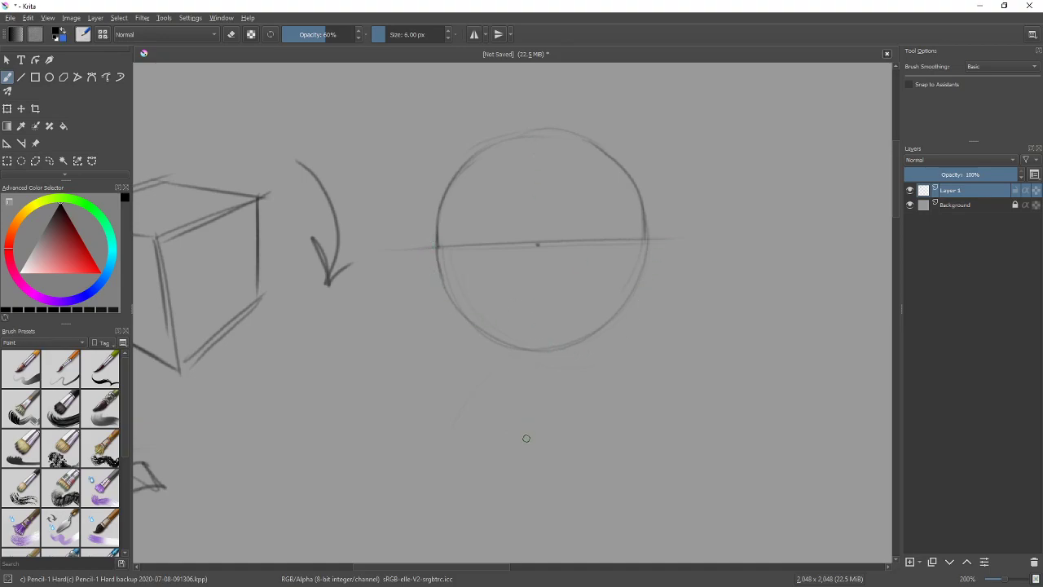
mouse_move(683, 235)
mouse_down()
mouse_move(717, 222)
mouse_move(712, 246)
mouse_move(731, 222)
mouse_up()
mouse_move(740, 233)
mouse_down()
mouse_move(747, 221)
mouse_move(759, 237)
mouse_move(778, 234)
mouse_up()
drag(760, 226, 788, 232)
mouse_move(789, 218)
mouse_down()
mouse_move(780, 232)
mouse_move(795, 232)
mouse_up()
drag(808, 220, 800, 234)
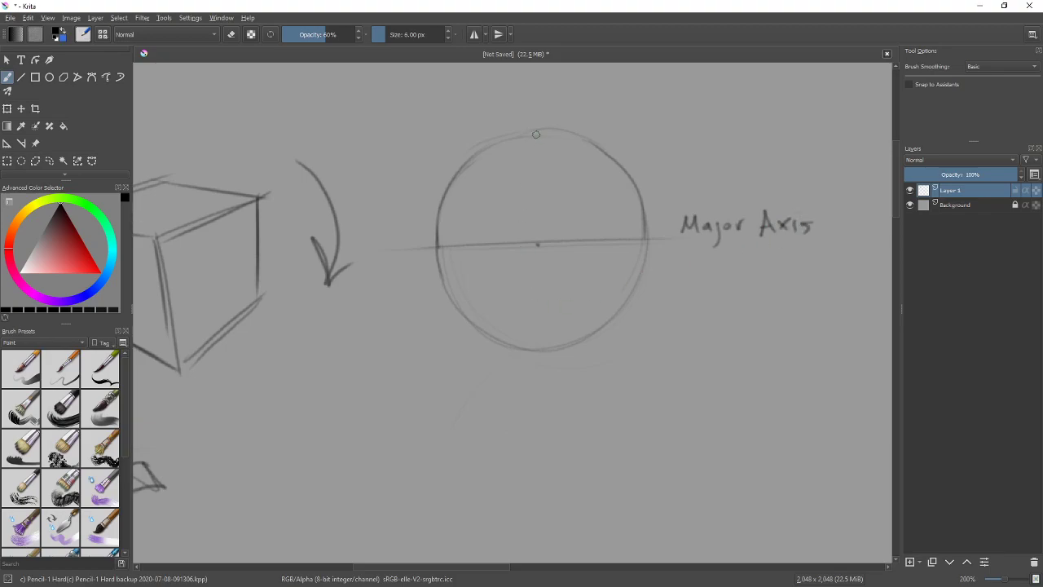
Step: Draw a vertical line through the large circle's center and handwrite the label "Minor Axis" above the circle
drag(537, 222, 537, 327)
mouse_move(546, 116)
mouse_down()
mouse_move(547, 100)
mouse_move(562, 115)
mouse_move(593, 105)
mouse_move(594, 120)
mouse_move(629, 127)
mouse_move(640, 116)
mouse_up()
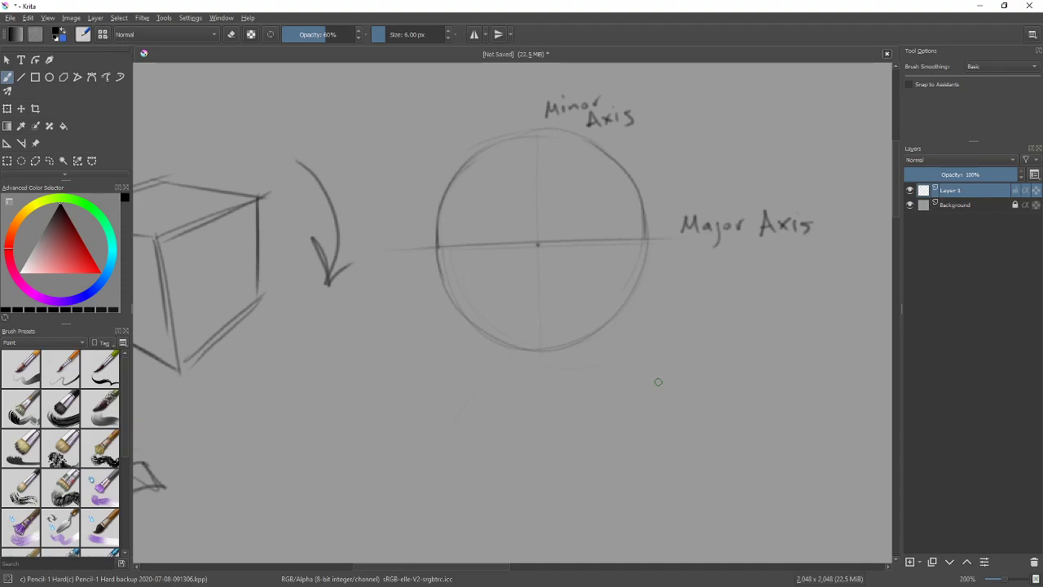
Step: Sketch an ellipse inside the large circle, centered on the axes and touching both ends of the major axis, and darken its outline
key(plus)
drag(624, 270, 621, 373)
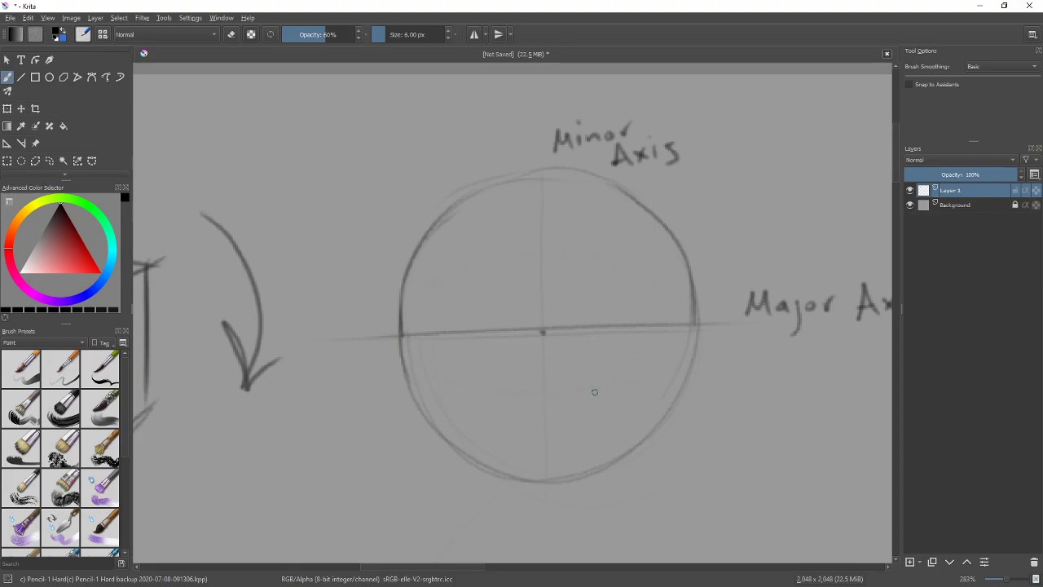
mouse_move(453, 382)
mouse_down()
mouse_move(566, 253)
mouse_move(613, 377)
mouse_move(633, 280)
mouse_move(664, 286)
mouse_up()
mouse_move(400, 330)
mouse_down()
mouse_move(473, 270)
mouse_move(595, 259)
mouse_up()
mouse_move(402, 332)
mouse_down()
mouse_move(495, 356)
mouse_move(483, 382)
mouse_move(681, 359)
mouse_up()
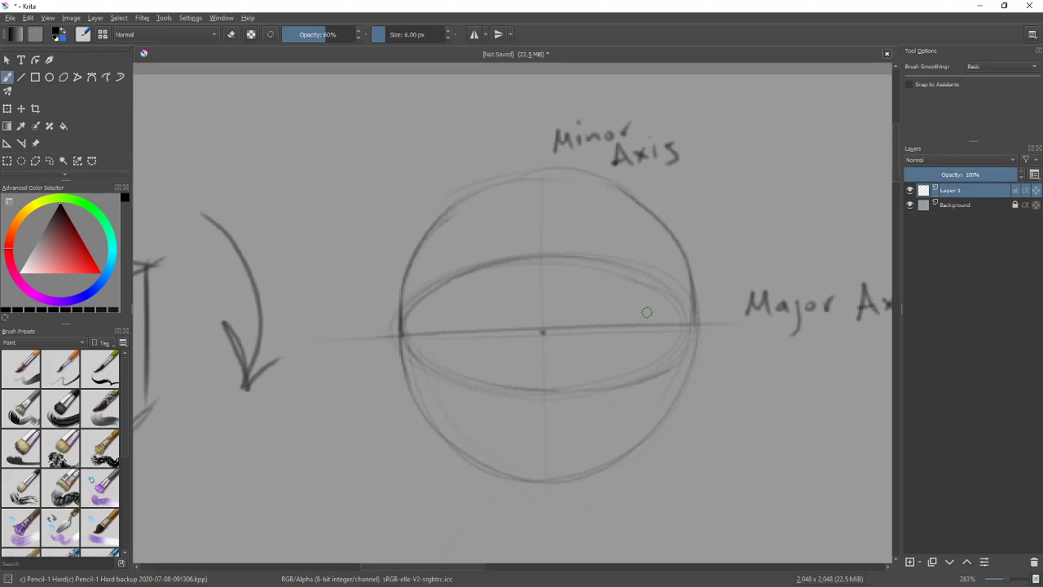
Step: Sketch a small side-view table with a flat disc on top, in the empty area above the "Major Axis" label
drag(781, 240, 689, 254)
mouse_move(697, 197)
mouse_down()
mouse_move(768, 196)
mouse_move(712, 229)
mouse_up()
drag(759, 205, 760, 227)
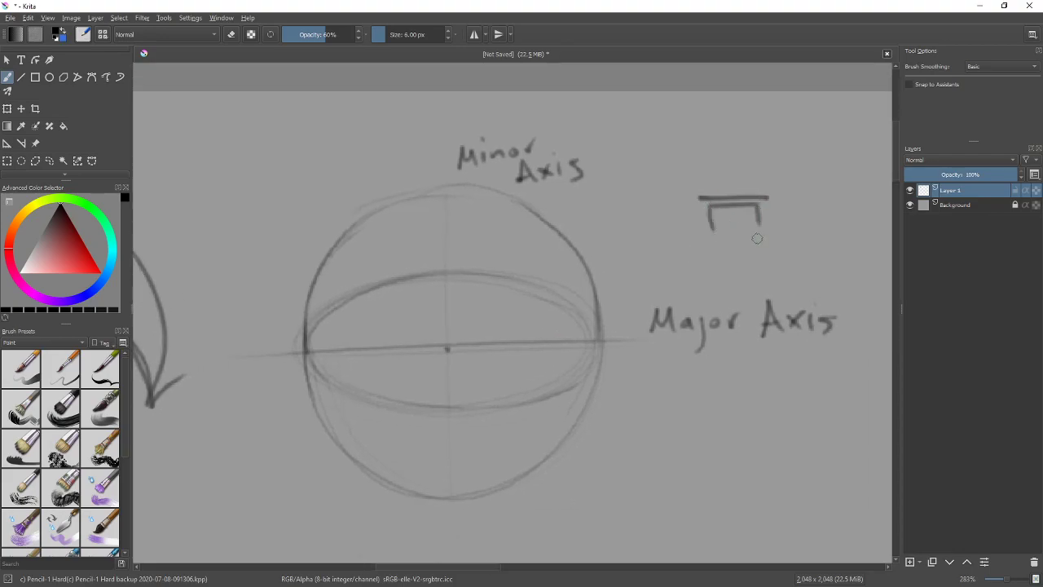
drag(710, 193, 762, 191)
Step: Draw viewing-direction symbols with arrows toward the small disc from straight above, diagonally and nearly side-on, plus a level line at the tabletop
mouse_move(733, 140)
mouse_down()
mouse_move(729, 156)
mouse_move(745, 155)
mouse_up()
drag(735, 163, 733, 175)
mouse_move(728, 169)
mouse_down()
mouse_move(738, 168)
mouse_move(710, 181)
mouse_move(687, 173)
mouse_move(679, 148)
mouse_move(716, 186)
mouse_up()
drag(694, 168, 717, 186)
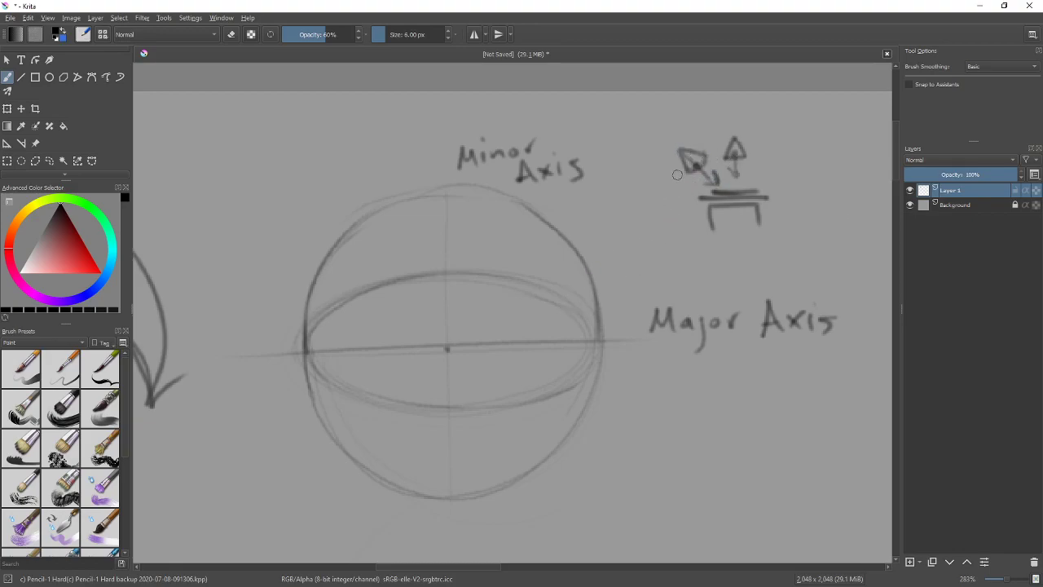
mouse_move(676, 173)
mouse_down()
mouse_move(656, 179)
mouse_move(685, 193)
mouse_move(676, 174)
mouse_move(699, 187)
mouse_up()
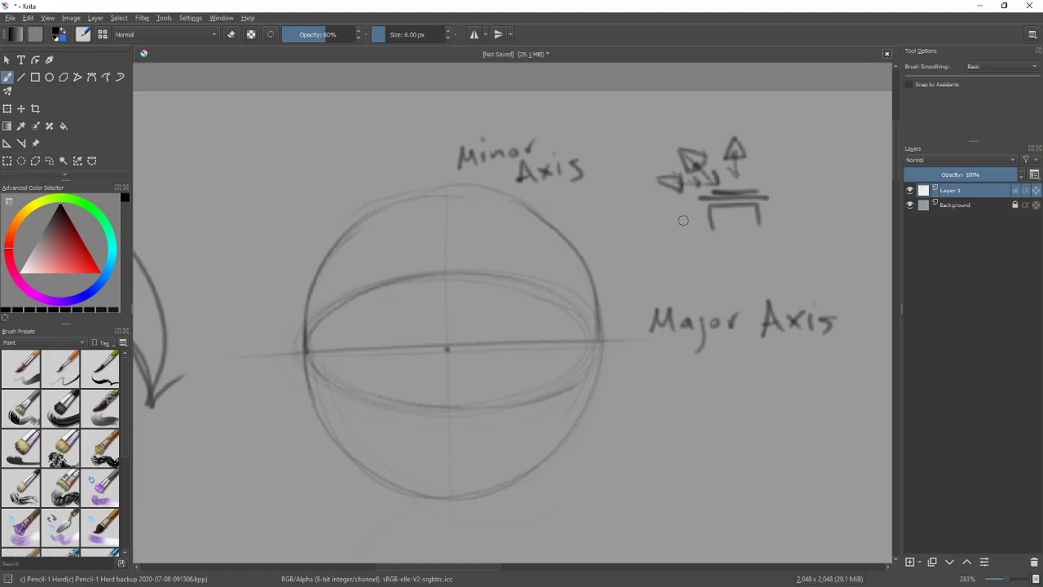
drag(624, 194, 694, 192)
Step: Number the three viewing directions 1, 2 and 3, and mark the large circle 1 and its inner ellipse 2 with circled numbers
drag(744, 119, 745, 131)
mouse_move(681, 130)
mouse_down()
mouse_move(694, 144)
mouse_move(653, 170)
mouse_up()
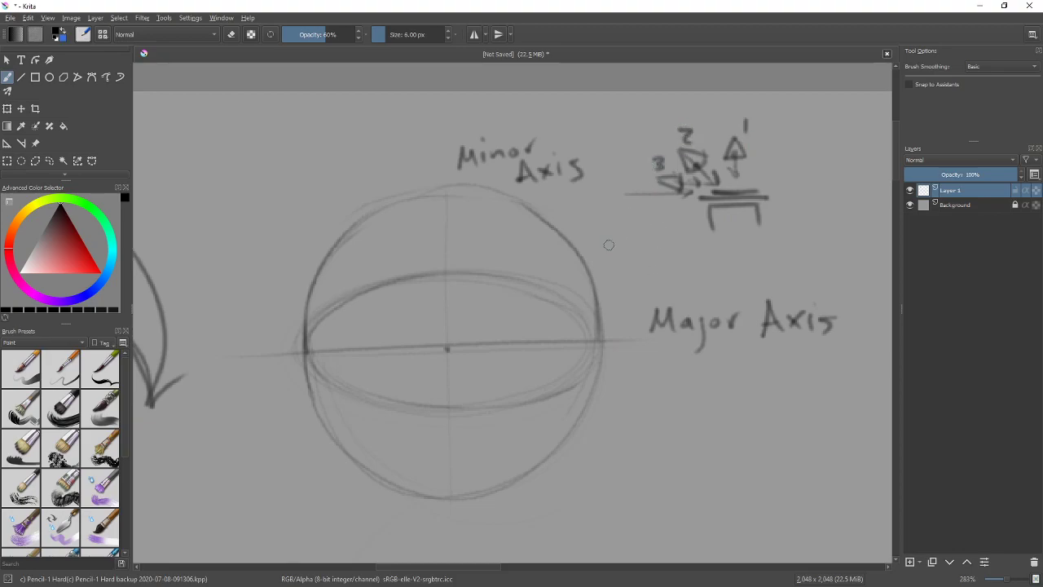
mouse_move(601, 244)
mouse_down()
mouse_move(602, 261)
mouse_move(597, 243)
mouse_up()
mouse_move(541, 275)
mouse_down()
mouse_move(554, 287)
mouse_move(557, 275)
mouse_up()
Step: Sketch a much flatter ellipse around the major axis inside the first ellipse, darken its outline and label it 3
drag(646, 368, 750, 321)
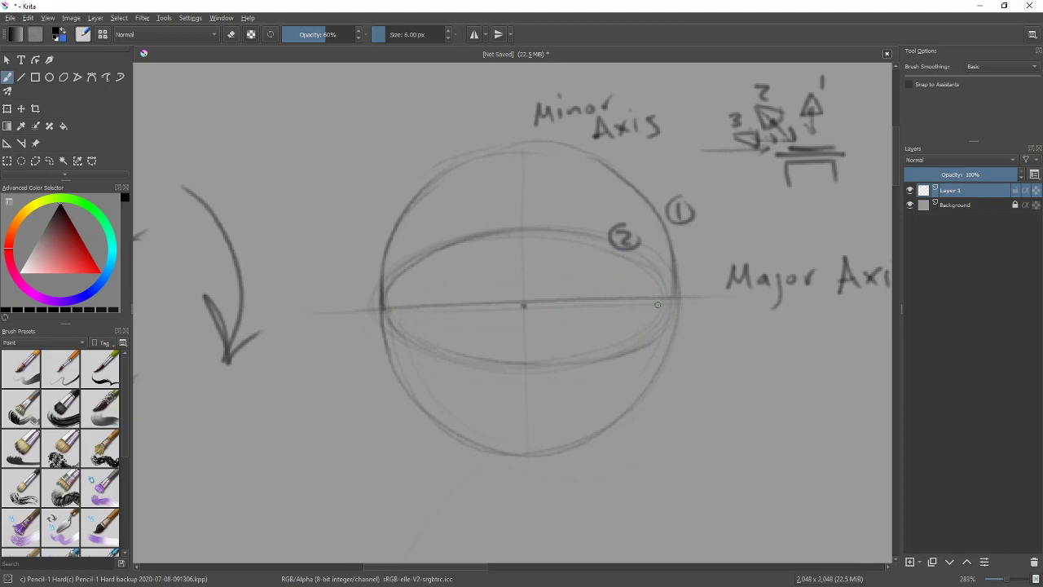
mouse_move(651, 289)
mouse_down()
mouse_move(401, 290)
mouse_move(602, 321)
mouse_move(672, 307)
mouse_up()
mouse_move(598, 275)
mouse_down()
mouse_move(392, 310)
mouse_move(637, 315)
mouse_up()
mouse_move(551, 276)
mouse_down()
mouse_move(386, 302)
mouse_move(391, 310)
mouse_up()
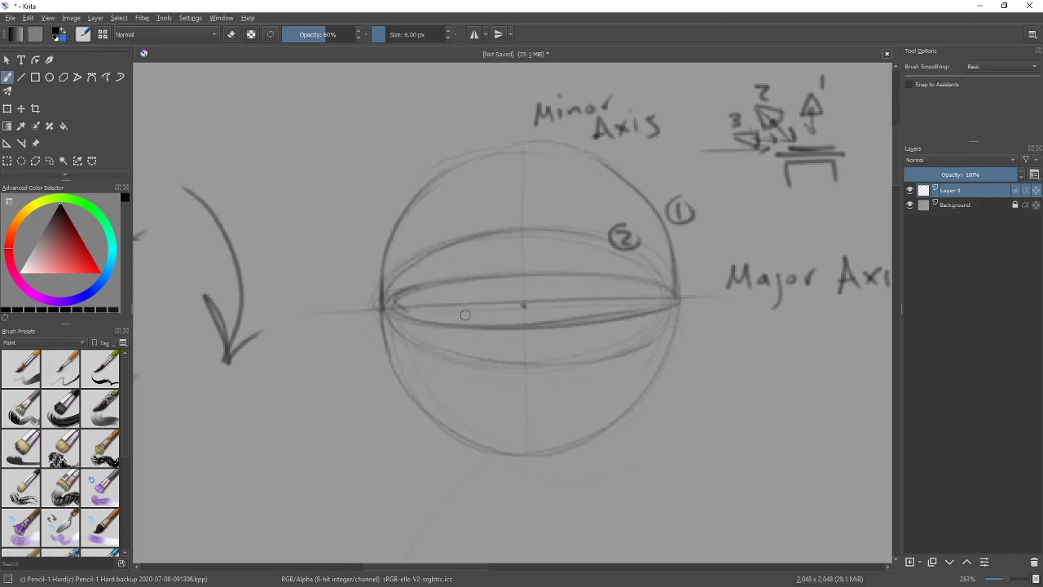
mouse_move(598, 311)
mouse_down()
mouse_move(655, 310)
mouse_move(679, 295)
mouse_up()
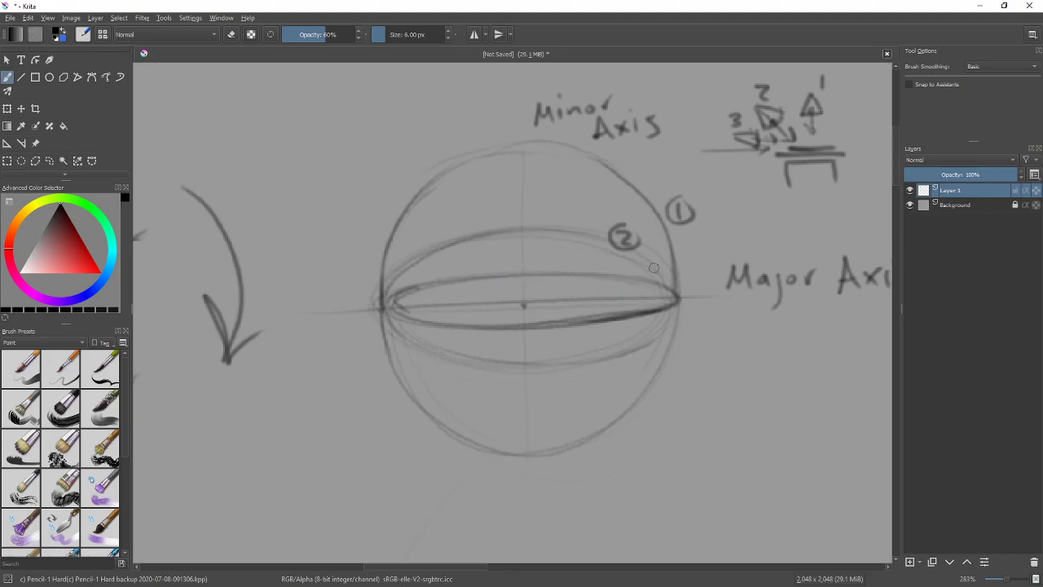
mouse_move(574, 257)
mouse_down()
mouse_move(587, 261)
mouse_move(576, 268)
mouse_up()
Step: Darken the major axis into a heavy straight line across the large circle
drag(381, 308, 663, 302)
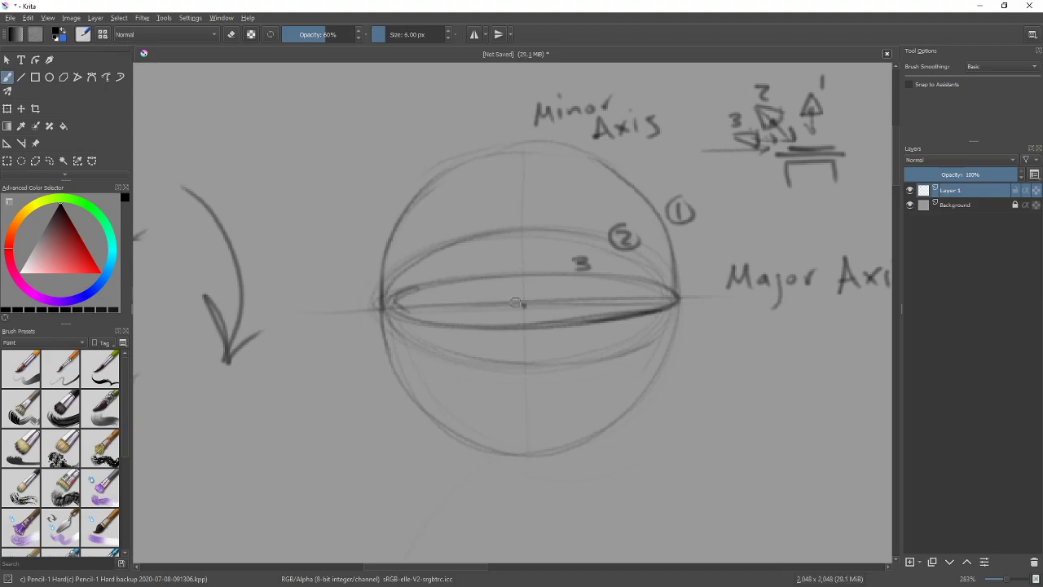
drag(381, 314, 685, 302)
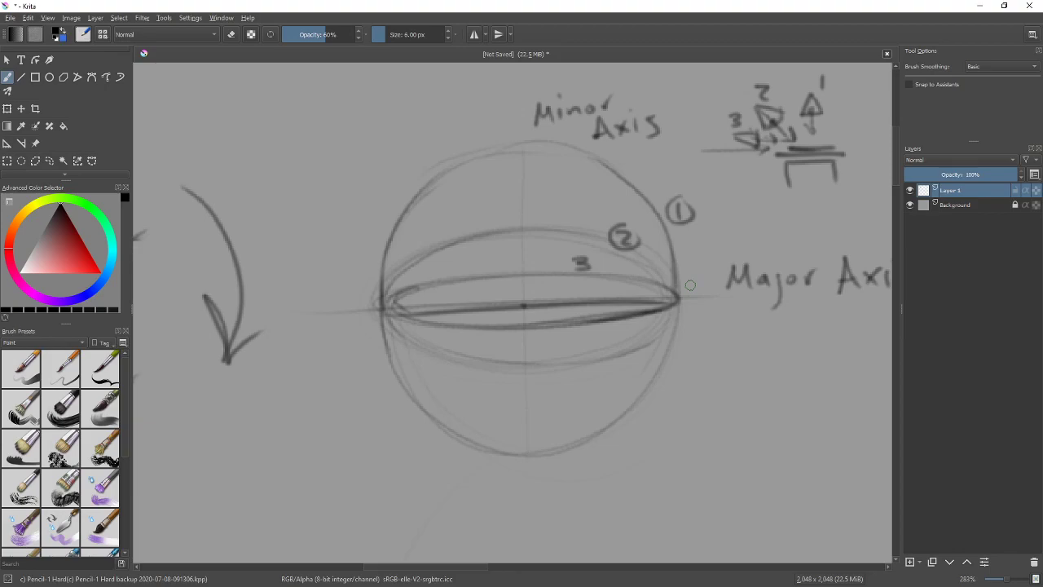
drag(369, 262, 380, 337)
drag(687, 257, 688, 312)
key(ctrl+z)
key(ctrl+z)
Step: Sketch a smaller circle in the empty area below the "Major Axis" label
drag(720, 350, 619, 388)
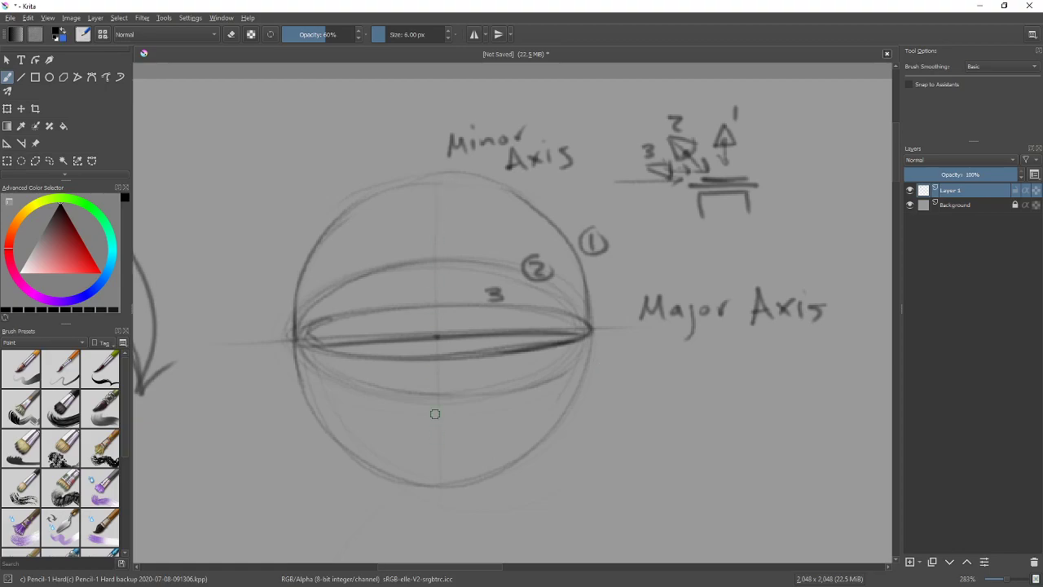
mouse_move(726, 426)
mouse_down()
mouse_move(722, 400)
mouse_move(508, 293)
mouse_up()
drag(560, 351, 620, 303)
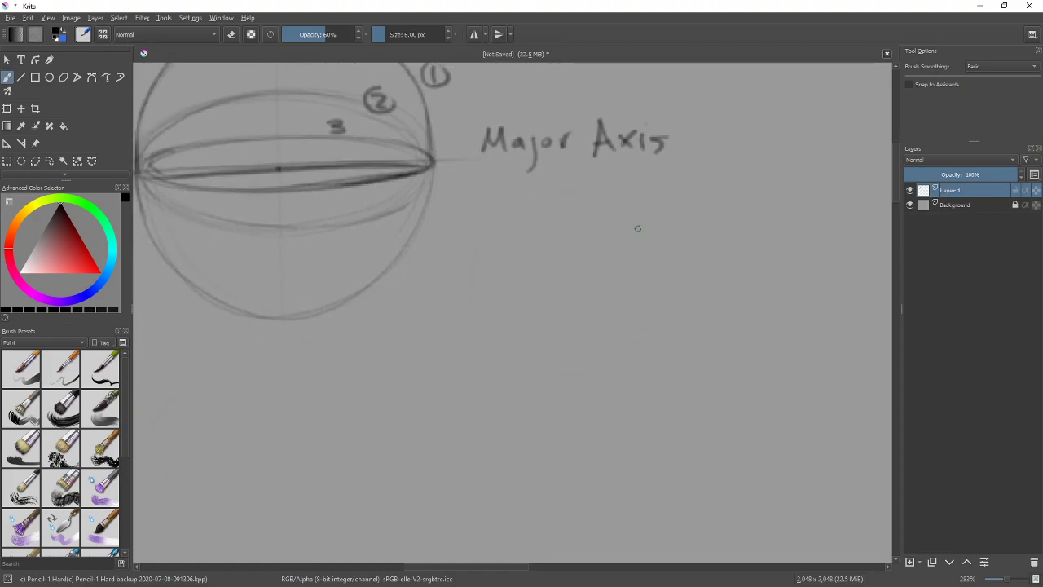
mouse_move(562, 190)
mouse_down()
mouse_move(534, 360)
mouse_move(481, 294)
mouse_move(512, 211)
mouse_move(613, 329)
mouse_up()
Step: Draw two vertical guide lines running down from the left and right edges of the smaller circle
mouse_move(480, 235)
mouse_down()
mouse_move(481, 509)
mouse_move(471, 205)
mouse_move(481, 519)
mouse_up()
key(ctrl+z)
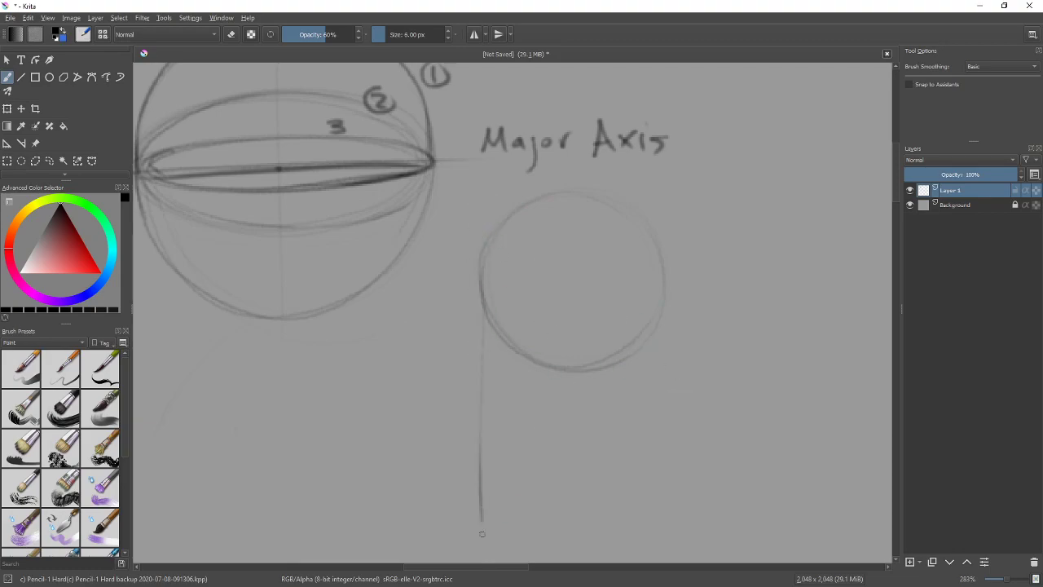
drag(480, 228, 481, 495)
drag(673, 289, 673, 492)
drag(674, 189, 669, 532)
Step: Extend both vertical guide lines farther down below the smaller circle
drag(731, 362, 749, 263)
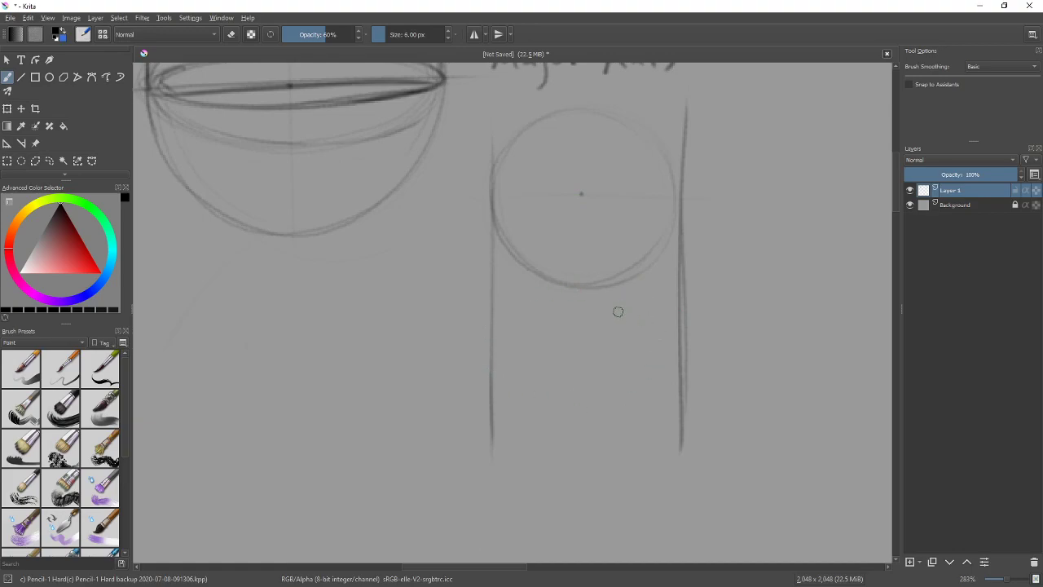
mouse_move(547, 372)
mouse_down()
mouse_move(687, 294)
mouse_move(687, 276)
mouse_up()
mouse_move(715, 366)
mouse_down()
mouse_move(705, 195)
mouse_move(683, 264)
mouse_move(586, 326)
mouse_up()
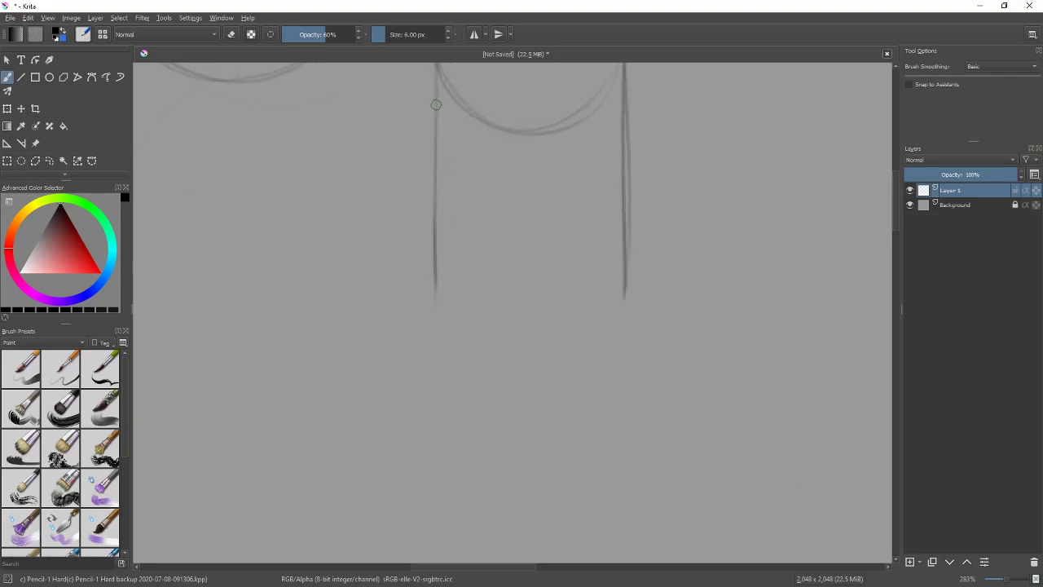
drag(624, 300, 629, 446)
drag(440, 285, 448, 530)
drag(436, 261, 432, 529)
key(ctrl+z)
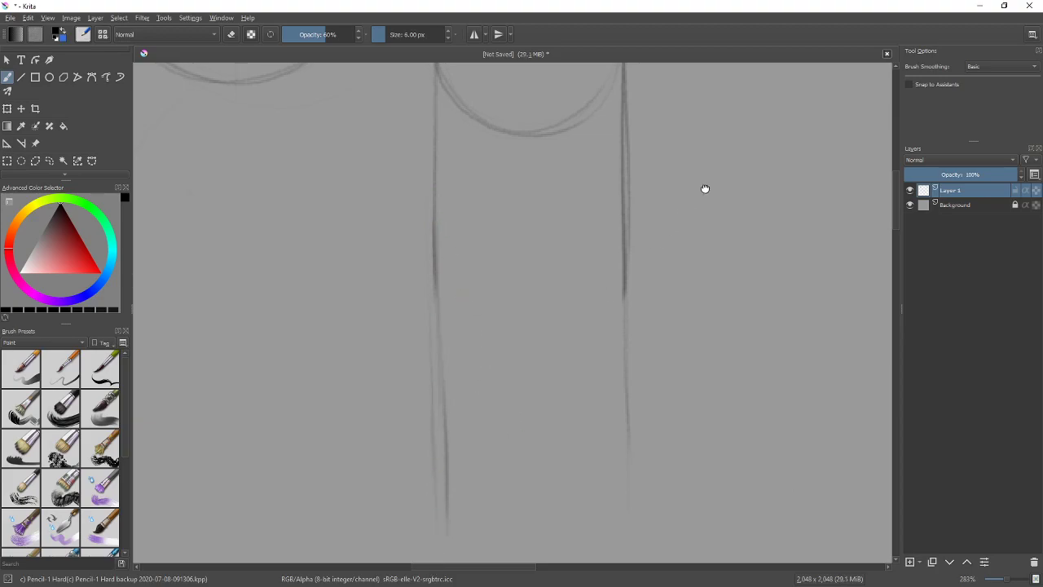
Step: Draw horizontal and vertical axis lines through the smaller circle's center, continuing the vertical one down between the guide lines
drag(705, 185, 704, 284)
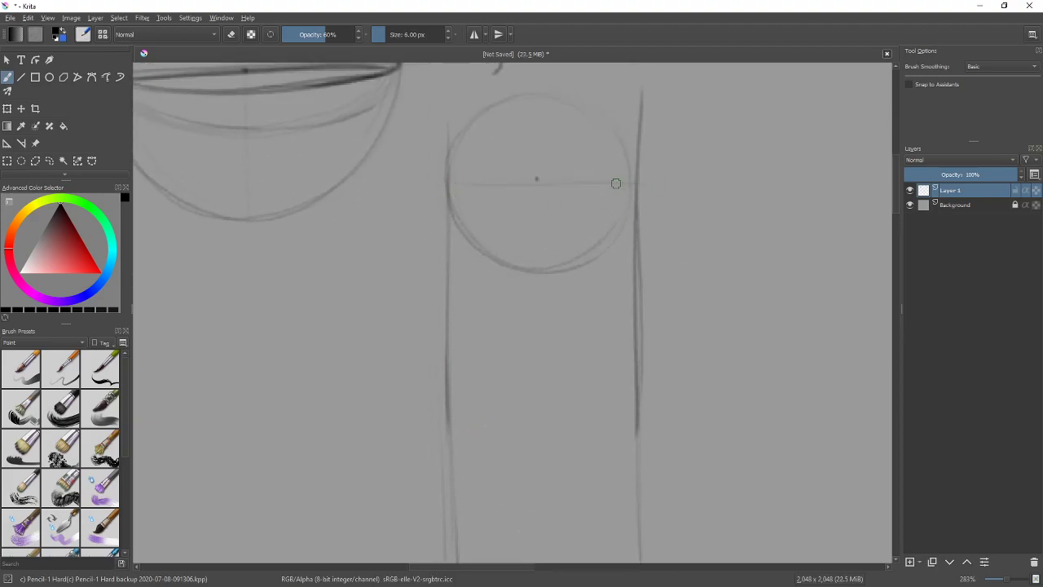
drag(451, 179, 644, 182)
scroll(758, 358, down, 1)
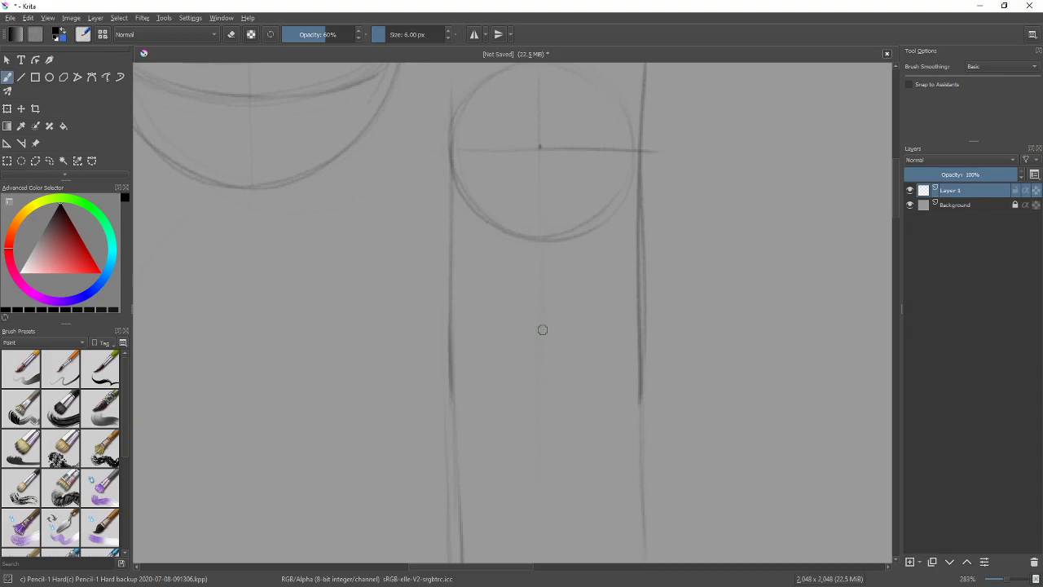
Step: Sketch an ellipse with a horizontal major axis between the guide lines beneath the smaller circle, and darken its outline
drag(729, 351, 746, 407)
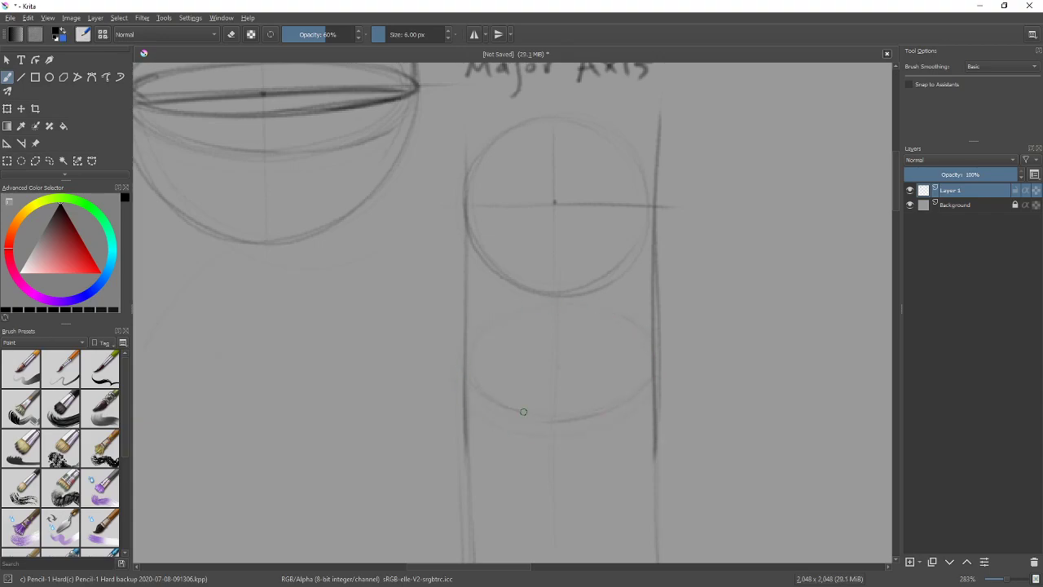
drag(471, 362, 656, 366)
key(ctrl+z)
scroll(563, 363, up, 2)
drag(785, 367, 757, 291)
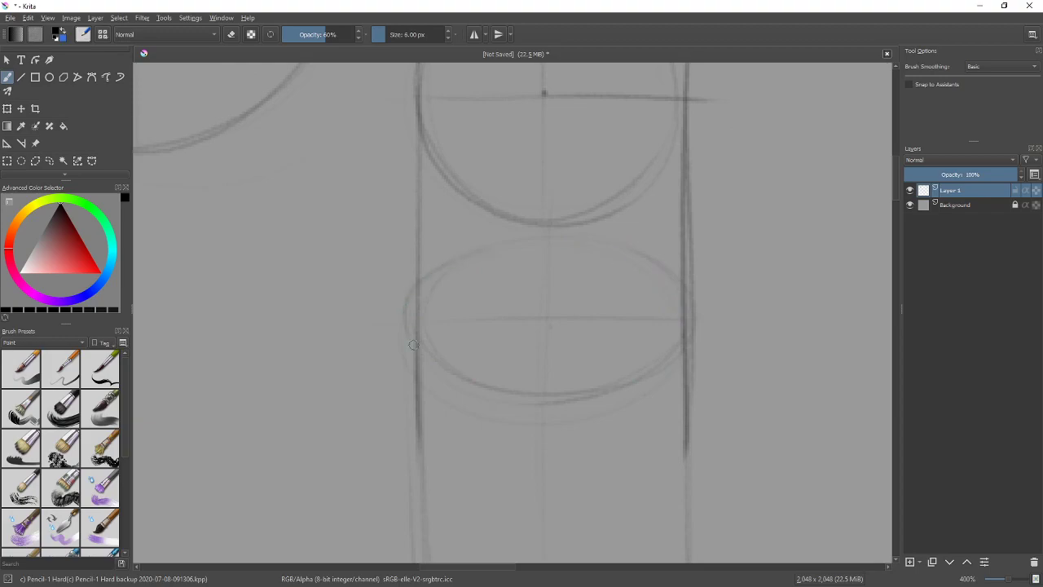
drag(579, 244, 686, 339)
mouse_move(438, 275)
mouse_down()
mouse_move(586, 250)
mouse_move(672, 341)
mouse_move(679, 292)
mouse_move(580, 384)
mouse_up()
drag(433, 354, 473, 275)
Step: Erase the ellipse's stray strokes that overshoot the left guide line, using a smaller eraser for the edge
key(e)
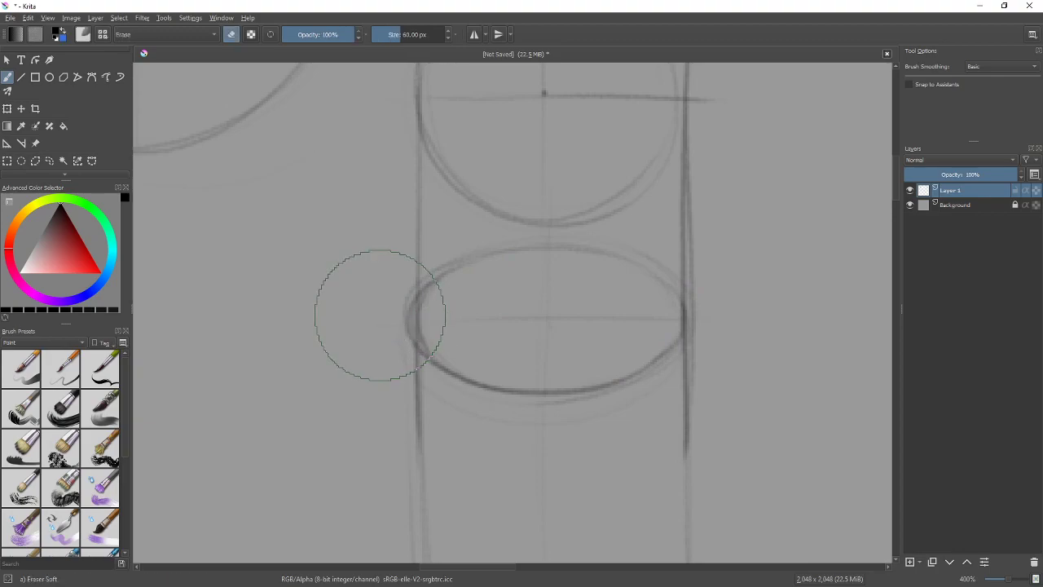
key(e)
key(e)
mouse_move(381, 335)
mouse_down()
mouse_move(361, 331)
mouse_move(389, 304)
mouse_move(394, 365)
mouse_move(429, 256)
mouse_up()
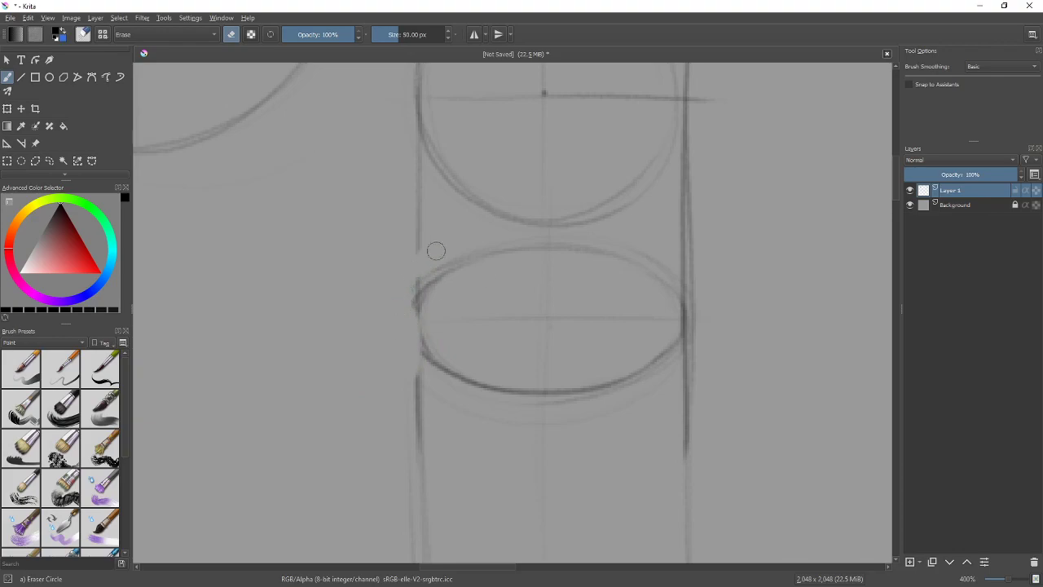
mouse_move(396, 321)
mouse_down()
mouse_move(391, 296)
mouse_move(427, 262)
mouse_up()
key(slash)
drag(395, 313, 363, 311)
drag(440, 254, 428, 270)
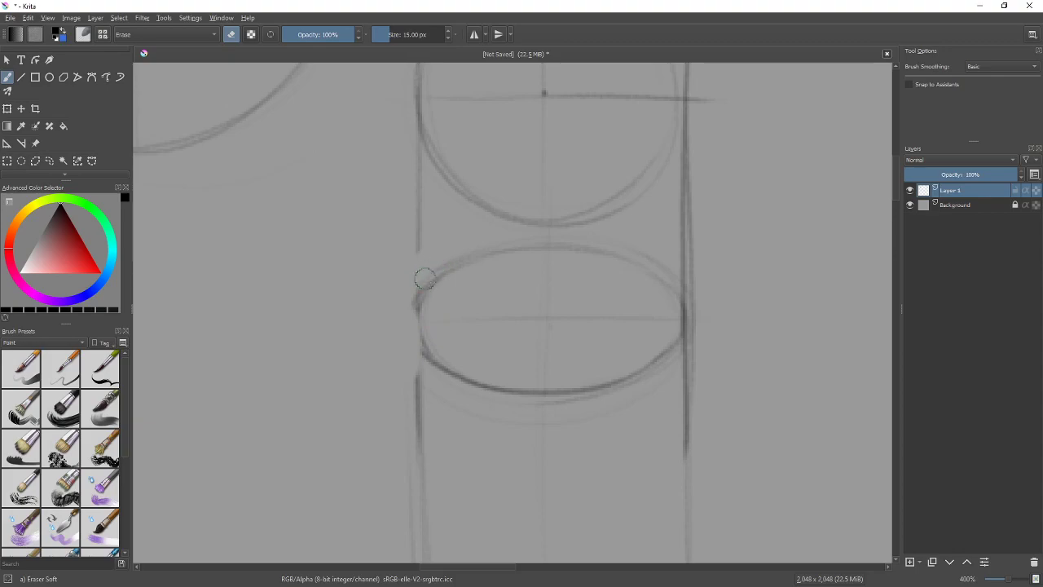
Step: Redraw the ellipse's left, upper and right outline with the pencil and mark its center with a dot
mouse_move(412, 322)
mouse_down()
mouse_move(445, 249)
mouse_move(448, 367)
mouse_move(452, 273)
mouse_move(578, 255)
mouse_up()
key(slash)
drag(637, 373, 680, 318)
mouse_move(613, 376)
mouse_down()
mouse_move(666, 344)
mouse_move(631, 265)
mouse_up()
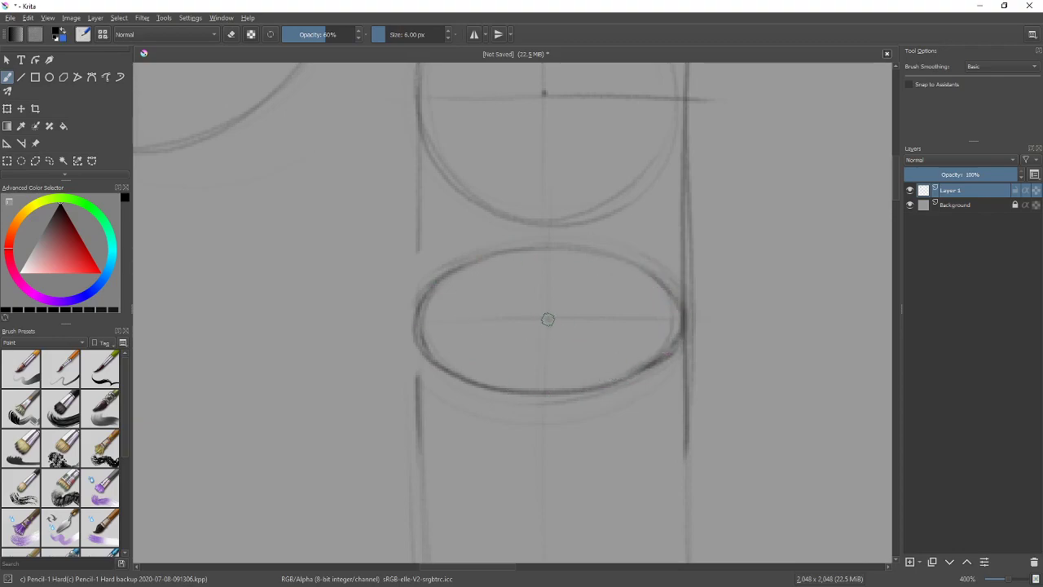
drag(780, 210, 747, 326)
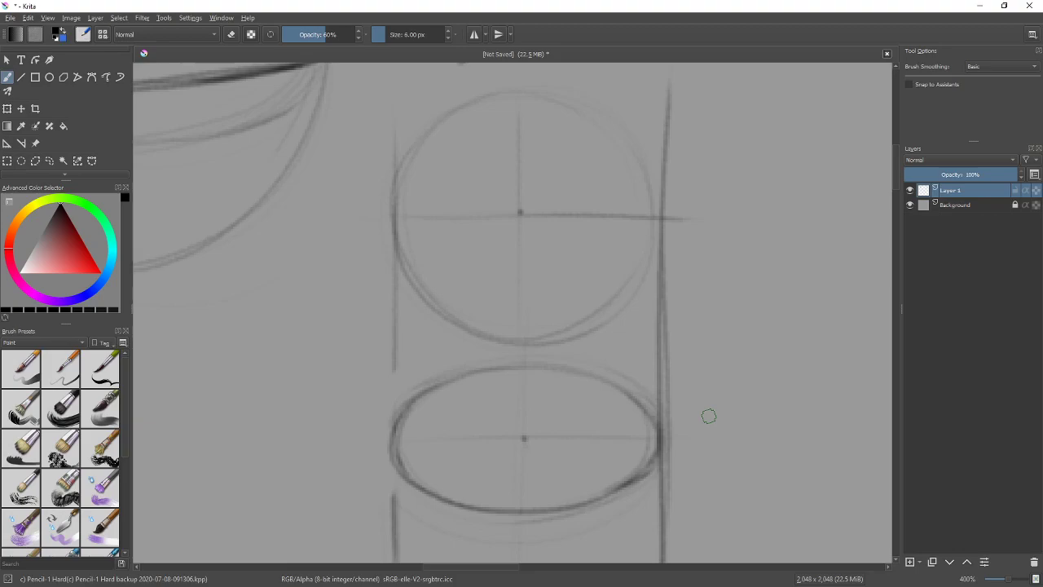
Step: Sketch a second, flatter ellipse with its major axis beneath the first, widen it to the left guide line and mark its center
drag(742, 419, 780, 133)
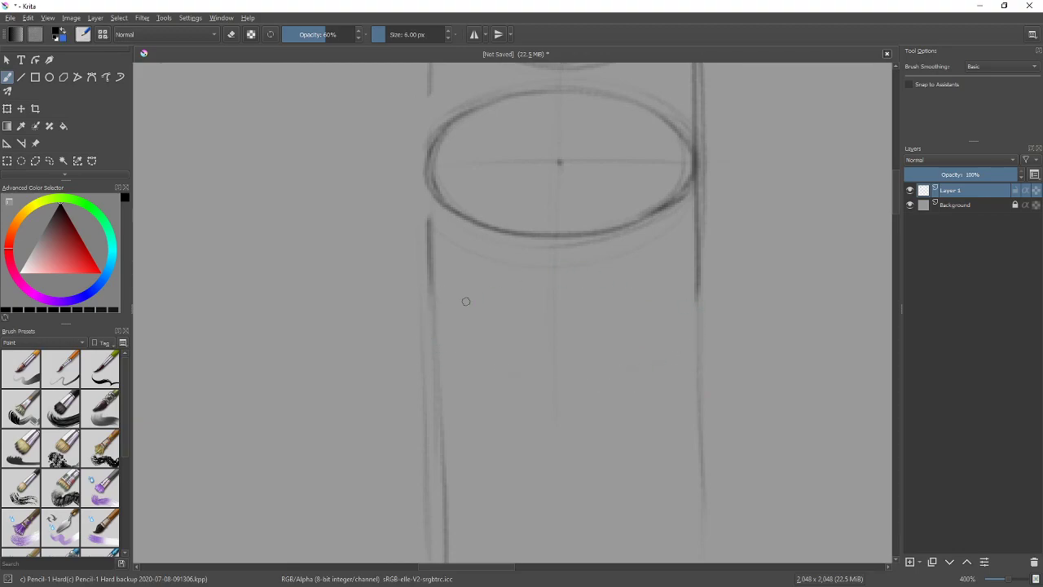
mouse_move(449, 314)
mouse_down()
mouse_move(594, 369)
mouse_move(665, 294)
mouse_move(451, 320)
mouse_move(632, 361)
mouse_move(443, 327)
mouse_move(693, 326)
mouse_up()
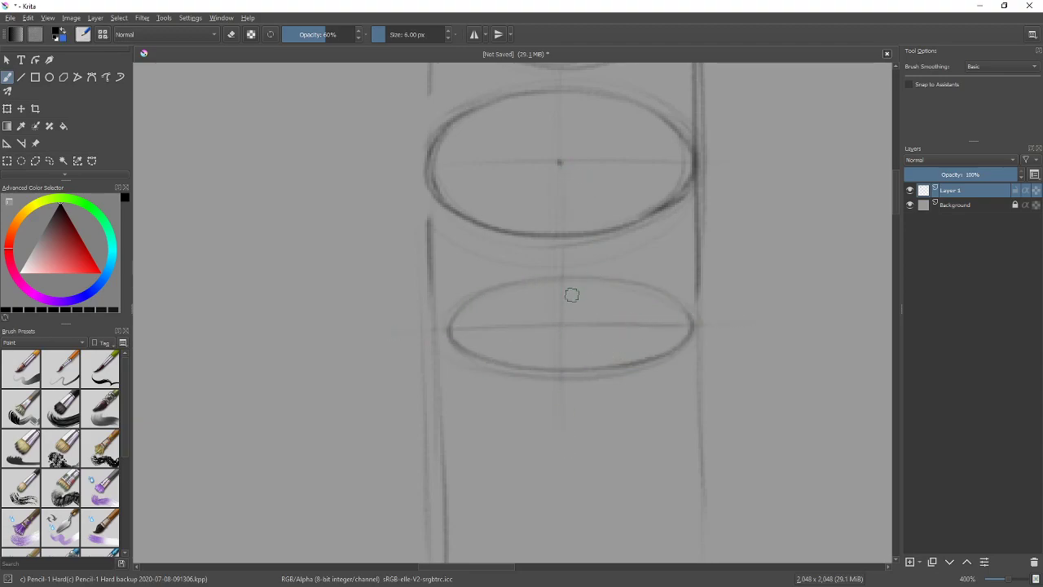
mouse_move(489, 287)
mouse_down()
mouse_move(440, 343)
mouse_move(521, 366)
mouse_up()
mouse_move(449, 323)
mouse_down()
mouse_move(449, 359)
mouse_move(482, 354)
mouse_move(446, 325)
mouse_move(562, 376)
mouse_up()
key(e)
mouse_move(473, 340)
mouse_down()
mouse_move(469, 306)
mouse_move(496, 356)
mouse_up()
key(e)
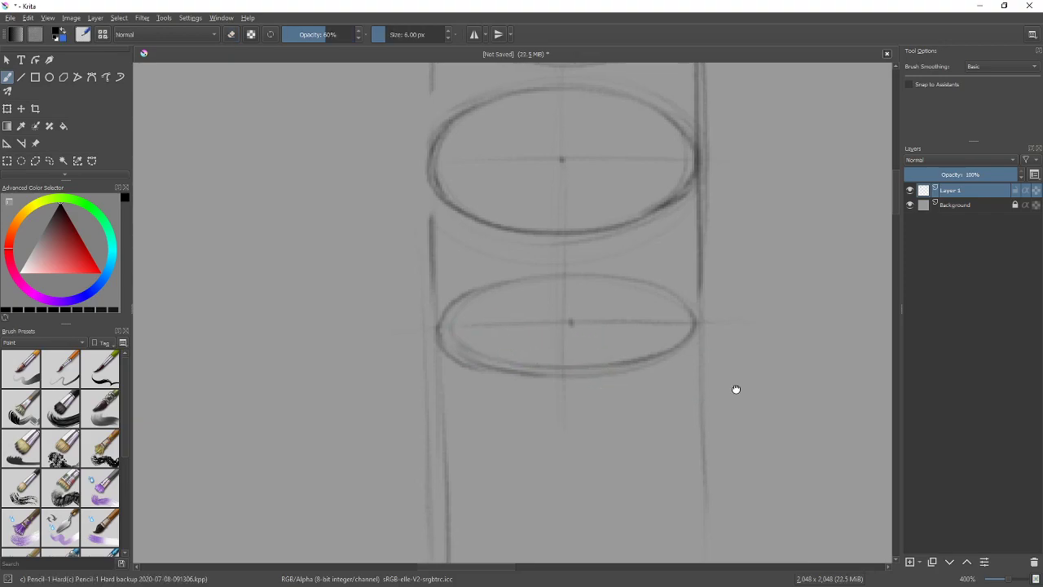
Step: Sketch a third, even flatter ellipse between the guide lines beneath the second one
drag(735, 391, 719, 295)
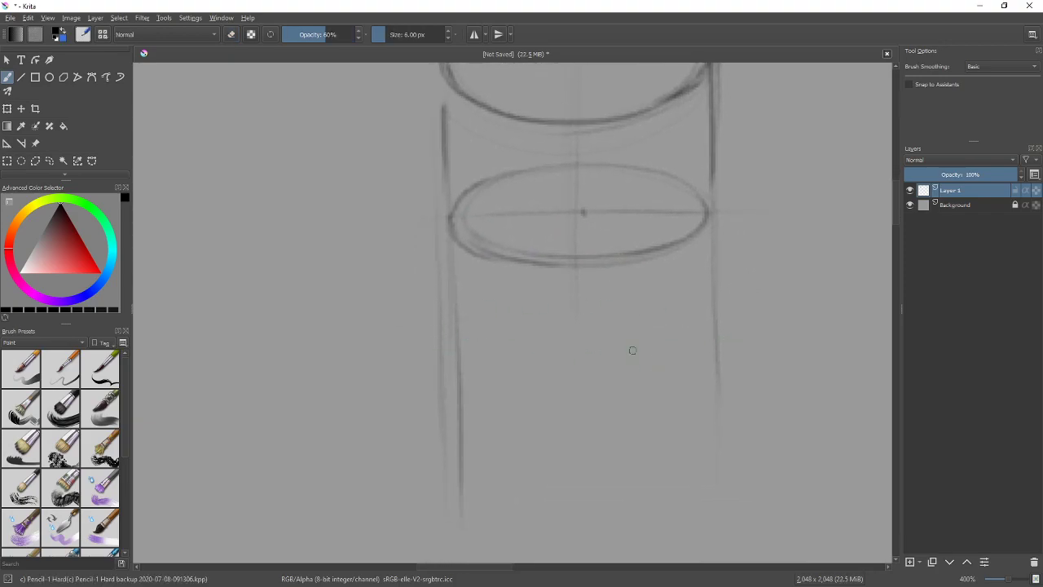
drag(466, 342, 714, 326)
drag(505, 343, 710, 320)
drag(453, 329, 717, 325)
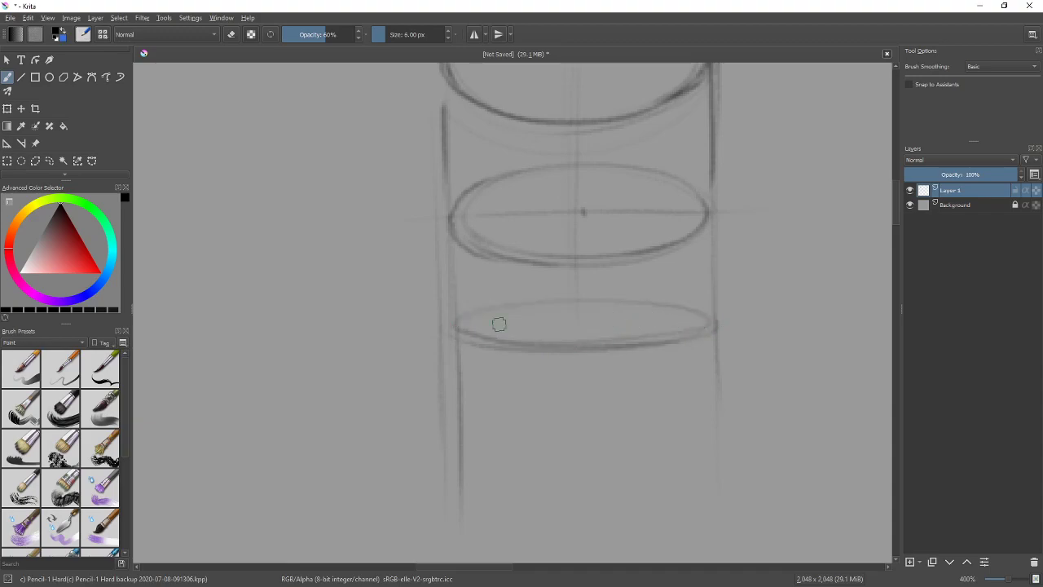
Step: Draw curved arrows wrapping around the left and right ends of the flattest ellipse to show the rounded turns
mouse_move(475, 295)
mouse_down()
mouse_move(399, 335)
mouse_move(448, 352)
mouse_up()
mouse_move(424, 339)
mouse_down()
mouse_move(450, 352)
mouse_move(419, 365)
mouse_up()
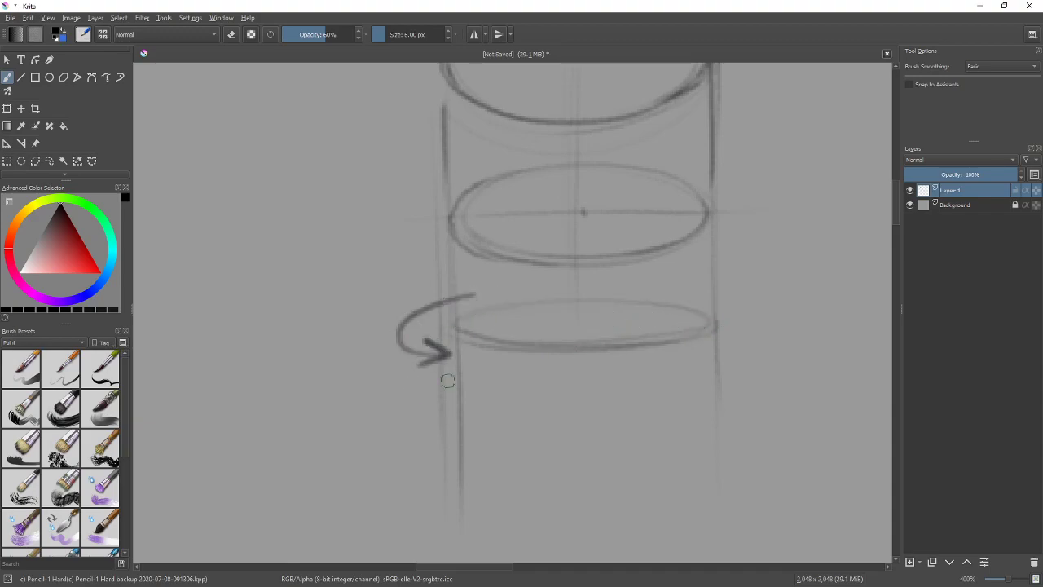
drag(731, 300, 712, 348)
drag(727, 301, 738, 317)
drag(717, 297, 751, 291)
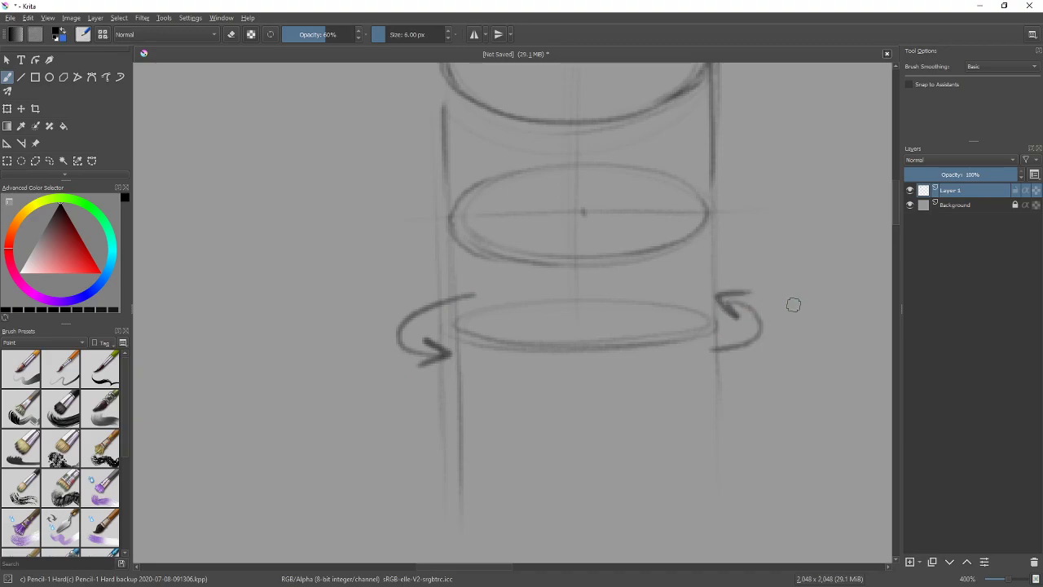
Step: Draw a lens-shaped ellipse with pointed corners beneath the third ellipse and add an arrow pointing at its right corner
mouse_move(459, 415)
mouse_down()
mouse_move(717, 403)
mouse_move(430, 421)
mouse_up()
mouse_move(774, 375)
mouse_down()
mouse_move(731, 403)
mouse_move(745, 397)
mouse_up()
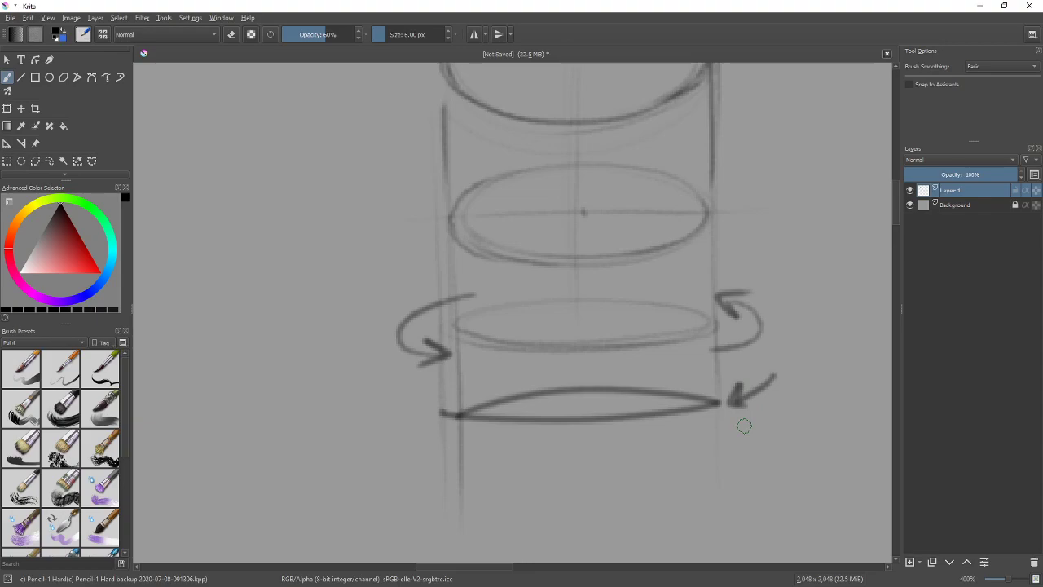
Step: Mark the center of the third ellipse and draw its major axis across it
drag(474, 309, 490, 338)
key(ctrl+z)
click(583, 323)
drag(503, 322, 634, 321)
Step: Write "BAD" beside the pointed, lens-shaped ellipse
scroll(607, 375, down, 1)
mouse_move(318, 366)
mouse_down()
mouse_move(325, 401)
mouse_move(383, 396)
mouse_move(376, 376)
mouse_up()
drag(381, 355, 375, 394)
Step: Draw a narrow, flat-sided ellipse beneath the lens shape and add straight strokes above and below it to show the flat sides
drag(647, 426, 645, 351)
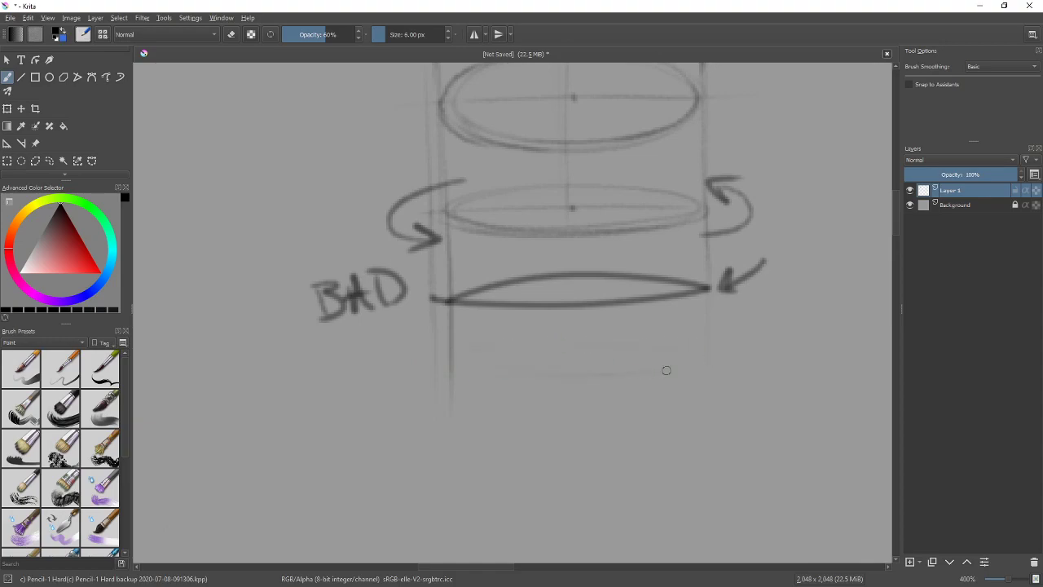
drag(650, 344, 696, 355)
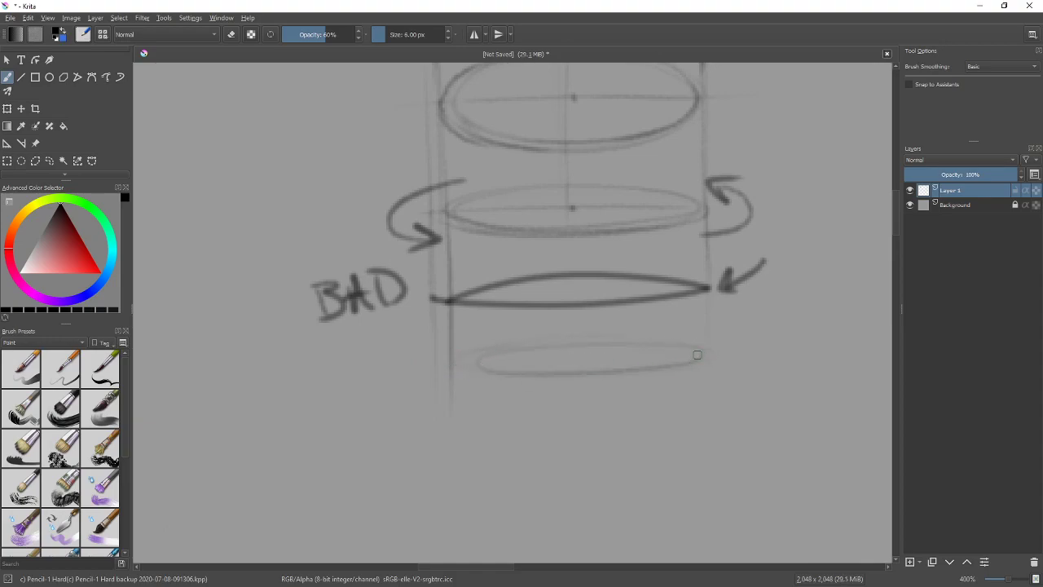
mouse_move(543, 342)
mouse_down()
mouse_move(510, 368)
mouse_move(486, 349)
mouse_move(554, 371)
mouse_move(513, 347)
mouse_move(692, 343)
mouse_move(711, 352)
mouse_move(471, 379)
mouse_up()
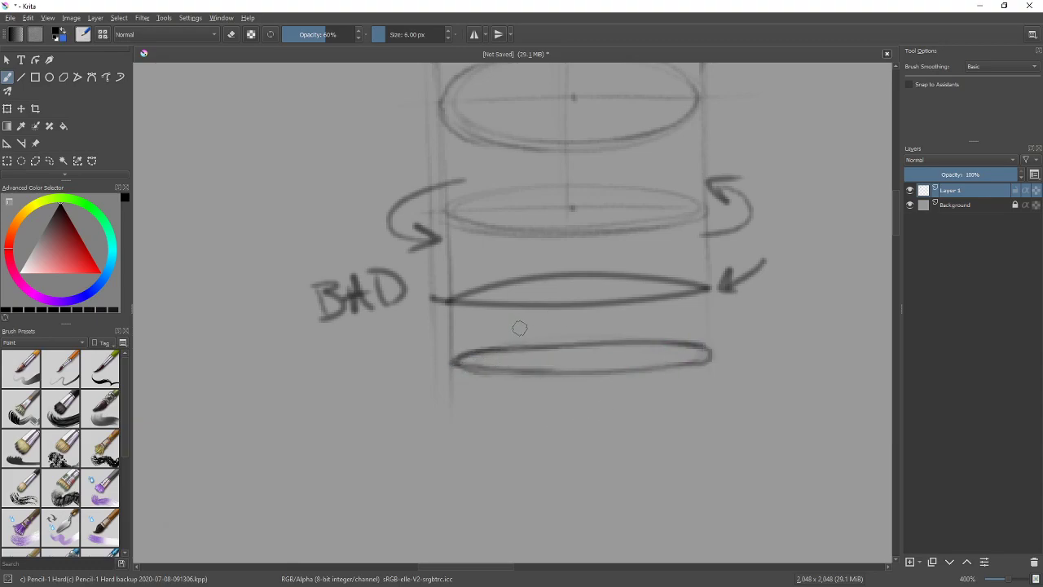
drag(496, 332, 641, 325)
drag(546, 397, 621, 394)
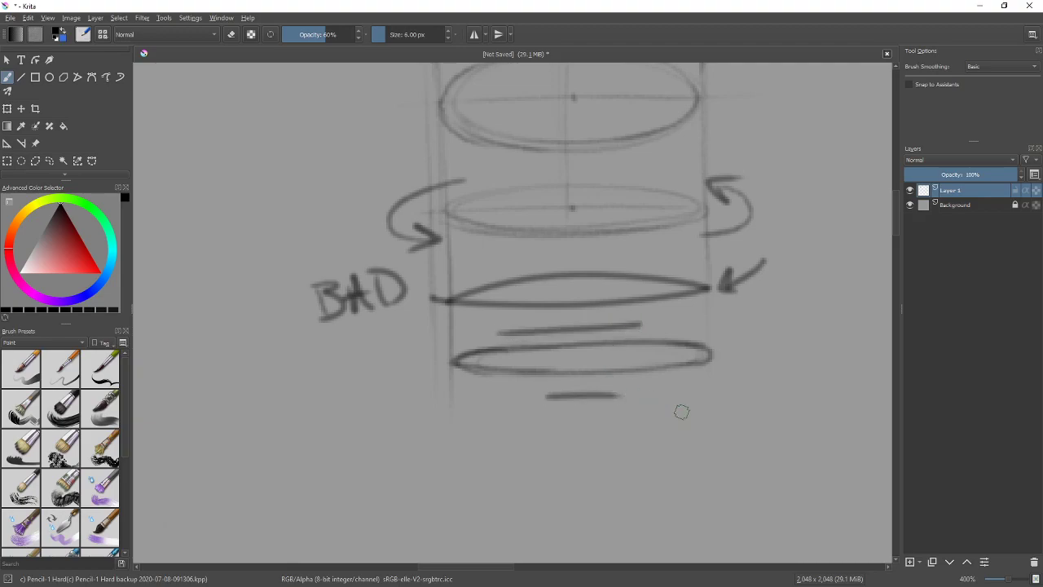
Step: Erase the upper straight stroke, lighten the flat-sided ellipse with the eraser and redraw it with curved sides and rounded ends
key(e)
drag(491, 333, 496, 337)
mouse_move(738, 344)
mouse_down()
mouse_move(689, 344)
mouse_move(621, 367)
mouse_move(555, 416)
mouse_up()
key(plus)
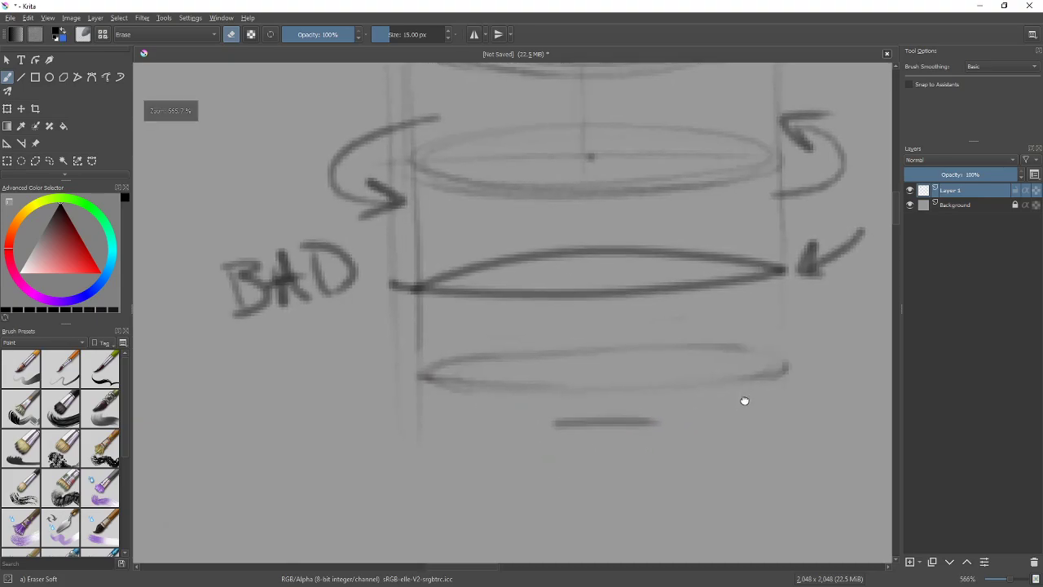
drag(749, 403, 711, 369)
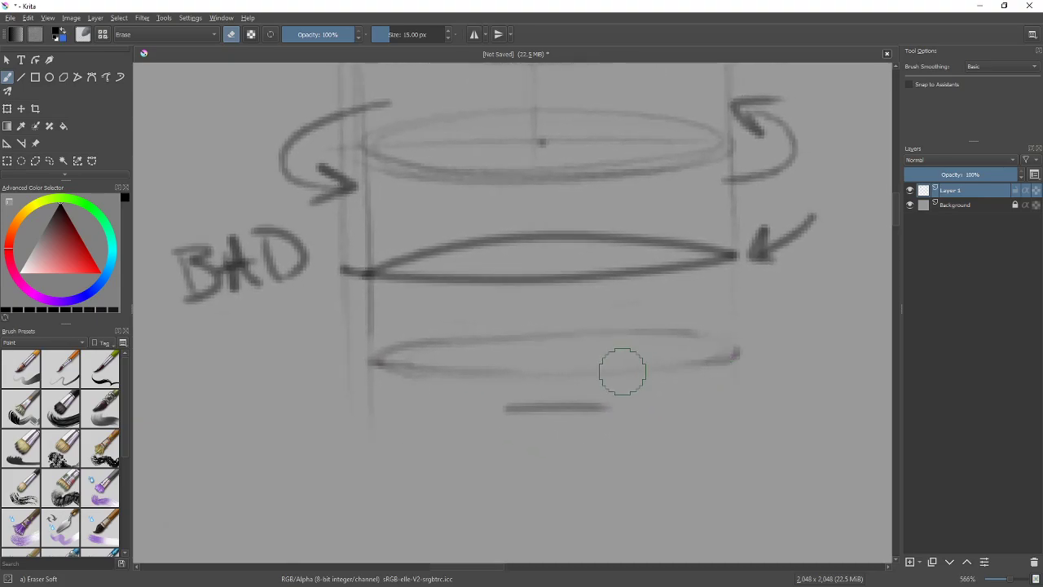
key(e)
mouse_move(416, 375)
mouse_down()
mouse_move(383, 358)
mouse_move(489, 340)
mouse_move(735, 359)
mouse_move(373, 364)
mouse_up()
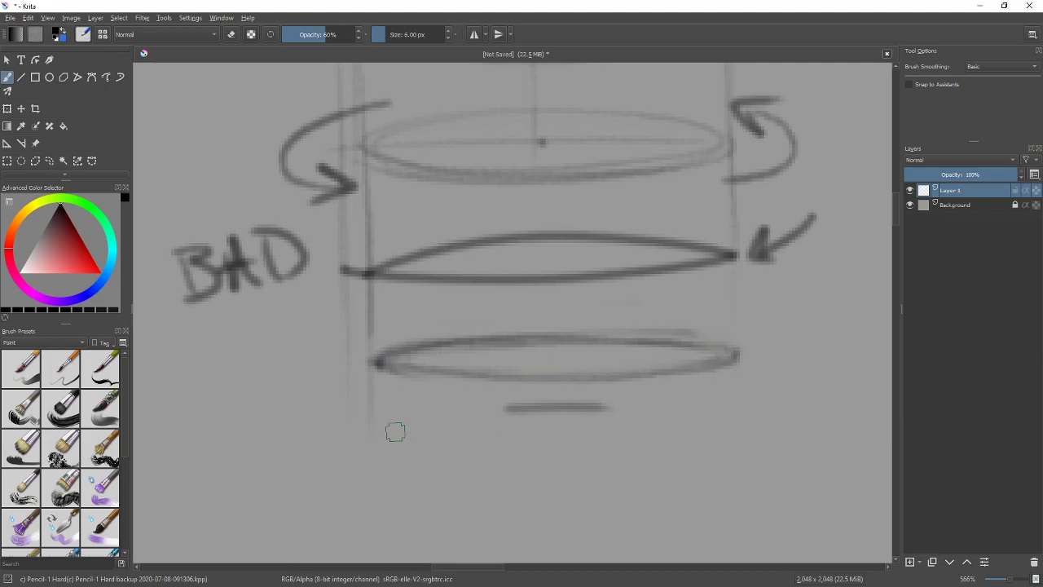
Step: Draw an almost closed ellipse below the corrected one, followed by a single straight line for the edge-on view
mouse_move(376, 431)
mouse_down()
mouse_move(693, 417)
mouse_move(737, 425)
mouse_up()
mouse_move(506, 428)
mouse_down()
mouse_move(385, 433)
mouse_move(461, 432)
mouse_up()
drag(380, 480, 746, 468)
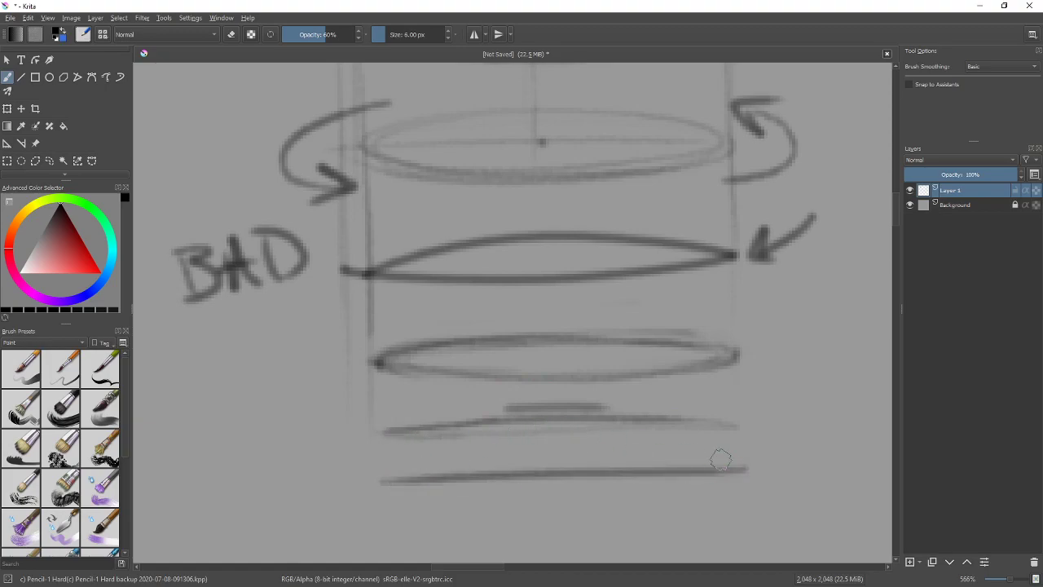
Step: Draw a four-sided plane in perspective beside the Major Axis column, reinforcing its edges
scroll(668, 299, down, 3)
drag(668, 298, 668, 385)
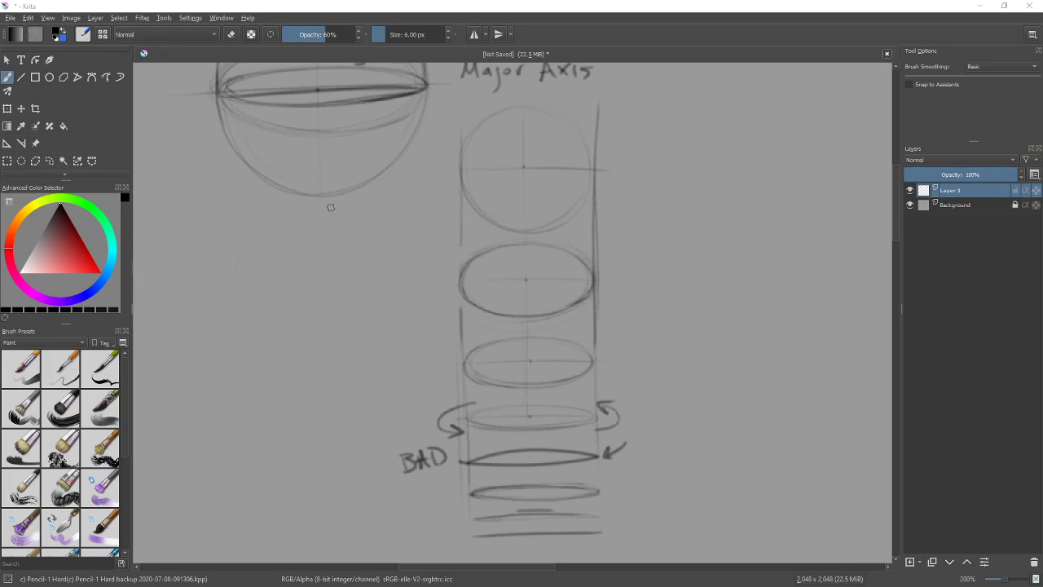
click(656, 12)
drag(663, 161, 728, 363)
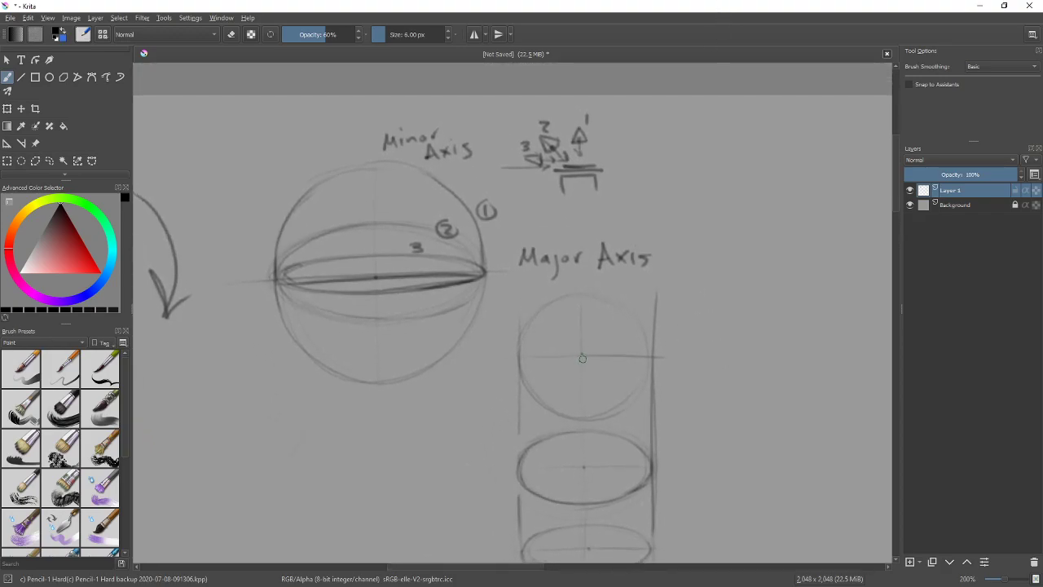
mouse_move(795, 334)
mouse_down()
mouse_move(706, 264)
mouse_move(687, 284)
mouse_up()
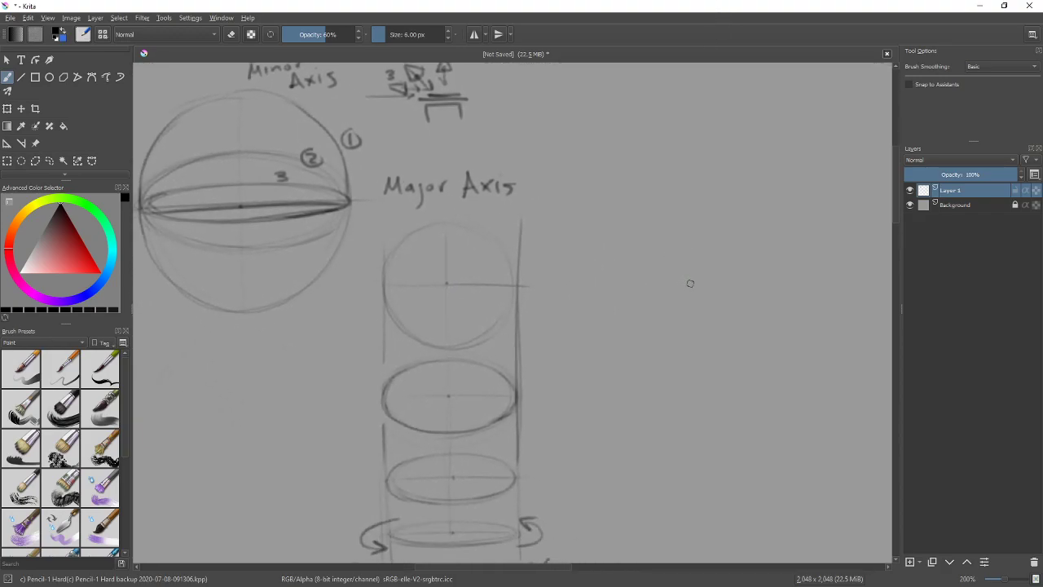
drag(547, 246, 717, 212)
mouse_move(548, 246)
mouse_down()
mouse_move(707, 269)
mouse_move(821, 224)
mouse_up()
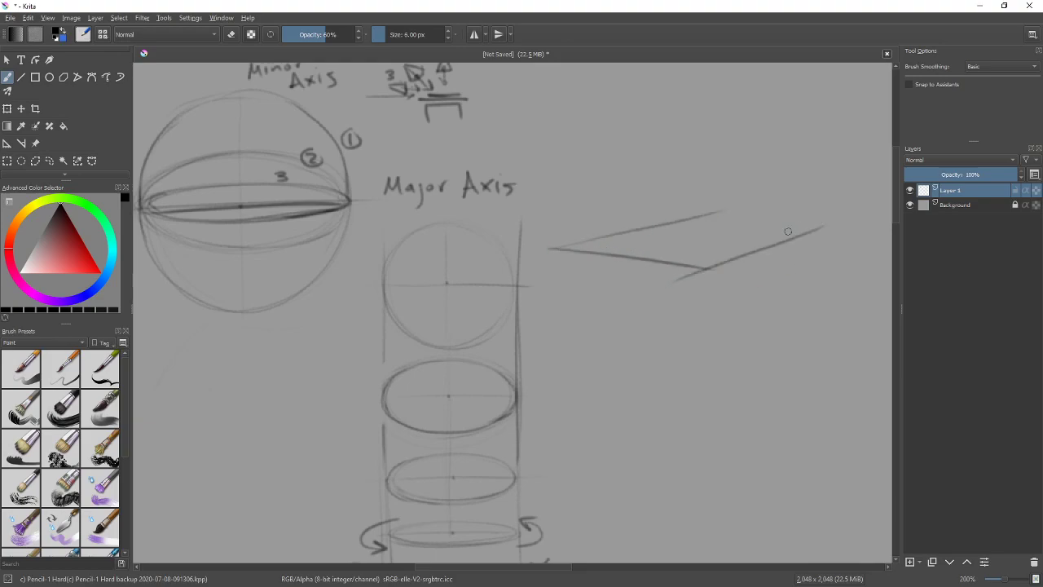
drag(709, 213, 825, 226)
drag(716, 211, 579, 246)
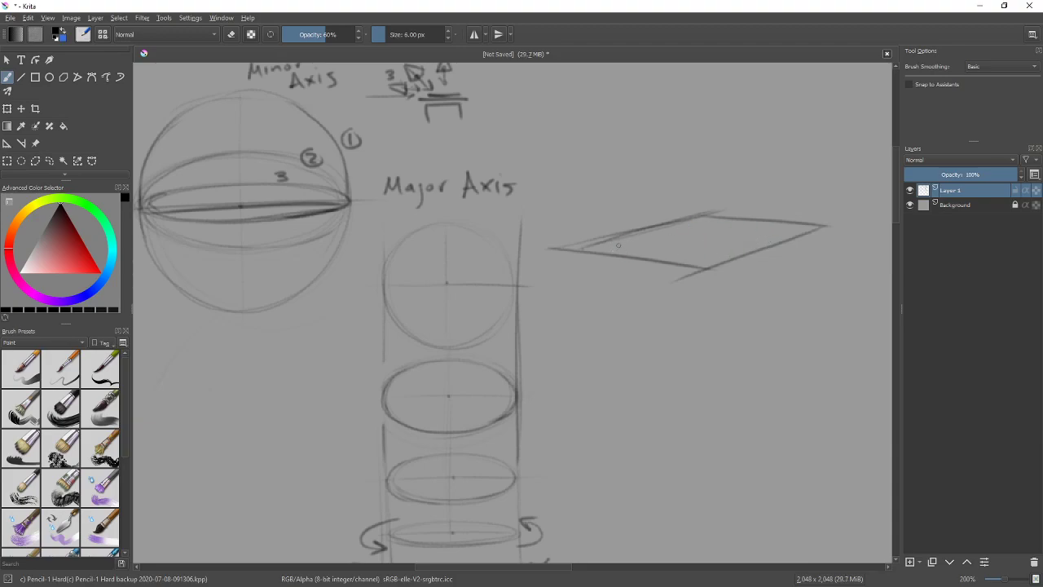
Step: Sketch an ellipse inside the perspective plane and draw arrows along its edges to show their directions
mouse_move(710, 221)
mouse_down()
mouse_move(700, 260)
mouse_move(644, 259)
mouse_move(685, 253)
mouse_move(668, 272)
mouse_move(768, 260)
mouse_move(833, 235)
mouse_up()
drag(632, 205, 817, 209)
drag(556, 272, 684, 285)
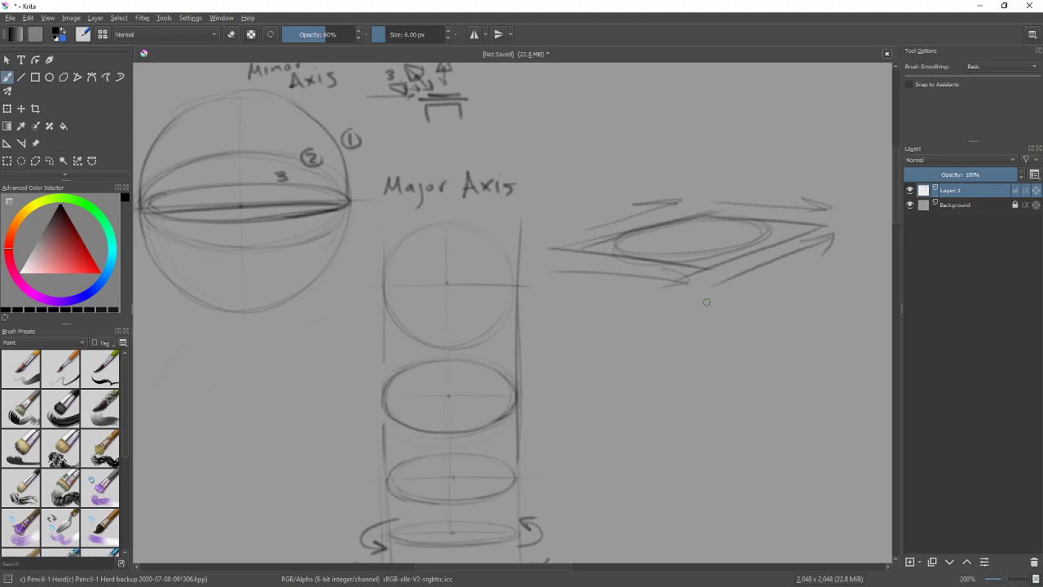
Step: Draw a looping downward arrow beside the ellipse column and a short curved arrow next to it to indicate rotation
drag(436, 135, 387, 215)
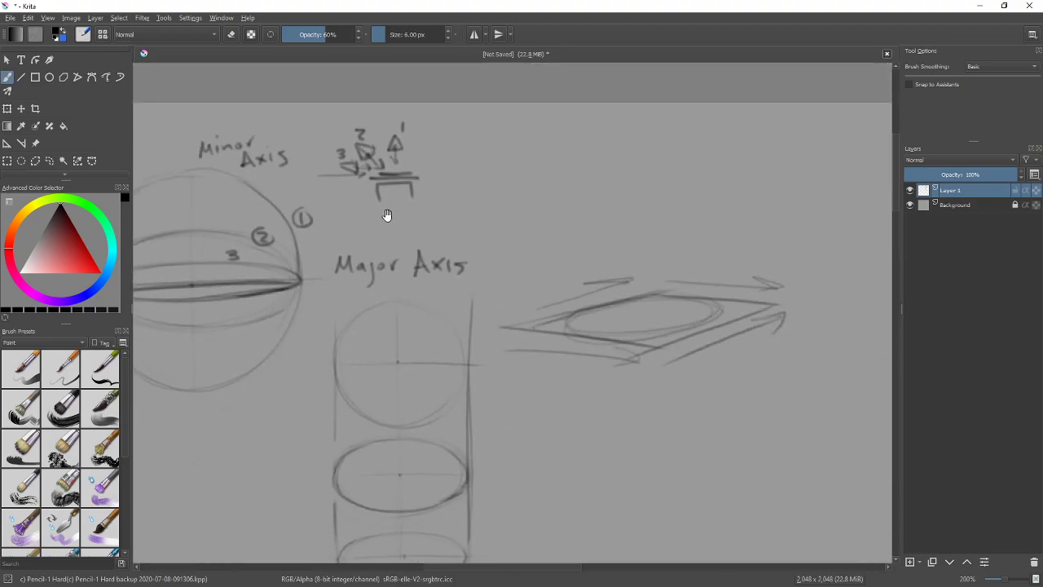
drag(511, 312, 514, 221)
drag(481, 298, 584, 348)
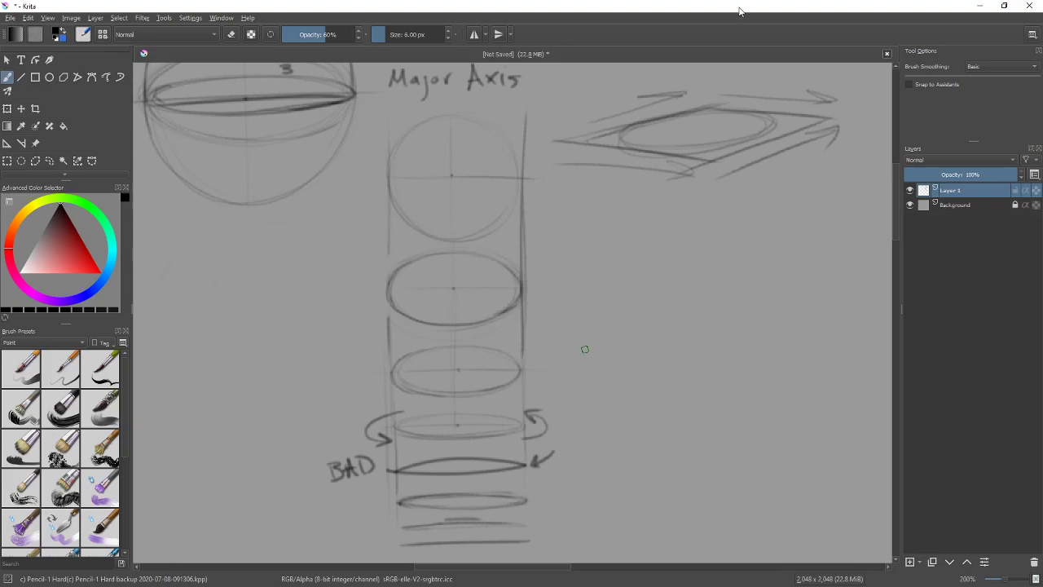
mouse_move(625, 272)
mouse_down()
mouse_move(649, 361)
mouse_move(628, 354)
mouse_move(573, 286)
mouse_up()
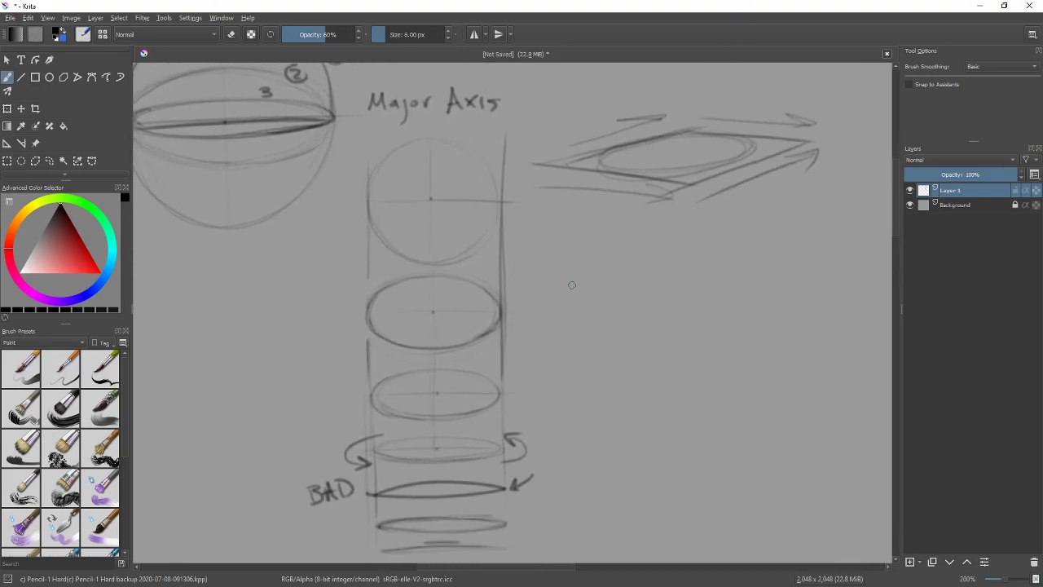
mouse_move(551, 226)
mouse_down()
mouse_move(532, 255)
mouse_move(550, 286)
mouse_move(536, 284)
mouse_move(544, 394)
mouse_move(553, 368)
mouse_up()
mouse_move(580, 230)
mouse_down()
mouse_move(611, 250)
mouse_move(602, 260)
mouse_up()
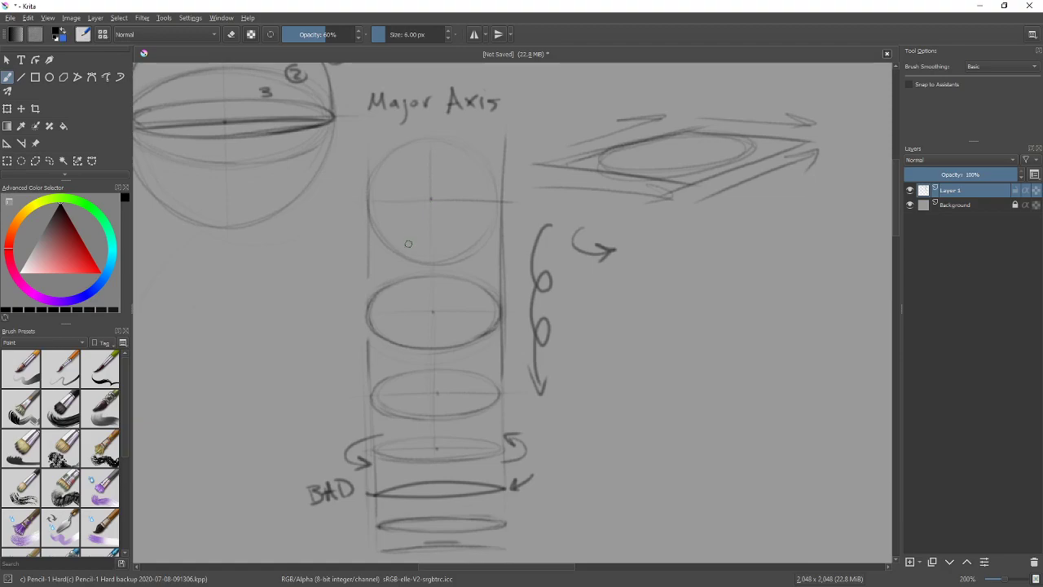
Step: Draw rotation arrows around the center of the top circle and undo them
mouse_move(456, 185)
mouse_down()
mouse_move(403, 180)
mouse_move(450, 225)
mouse_up()
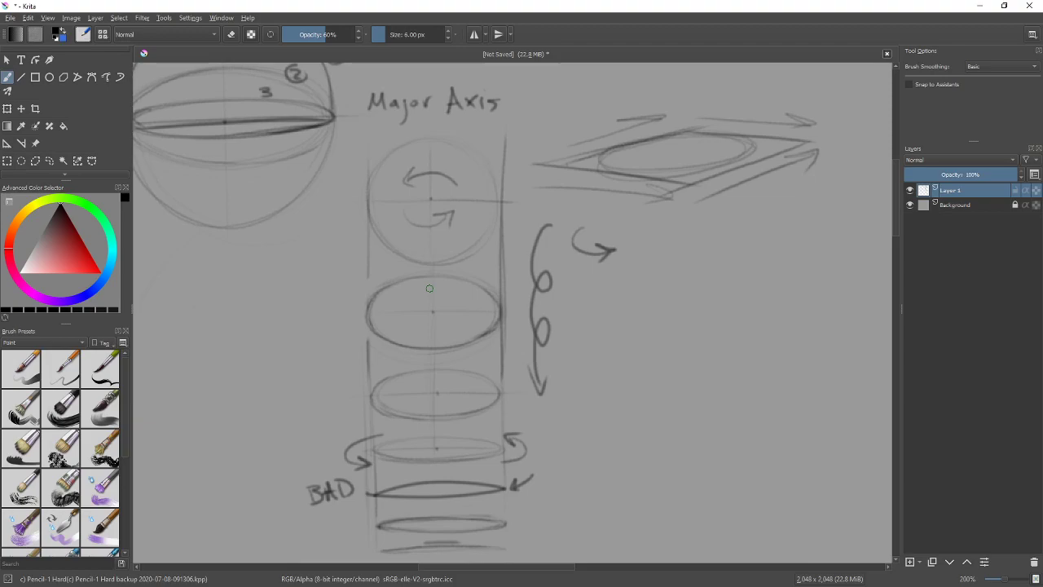
key(ctrl+z)
key(ctrl+z)
key(ctrl+z)
Step: Draw a diagonal major axis below the perspective plane, cross it with a shorter minor axis and mark their center
drag(567, 374, 749, 265)
drag(582, 367, 784, 235)
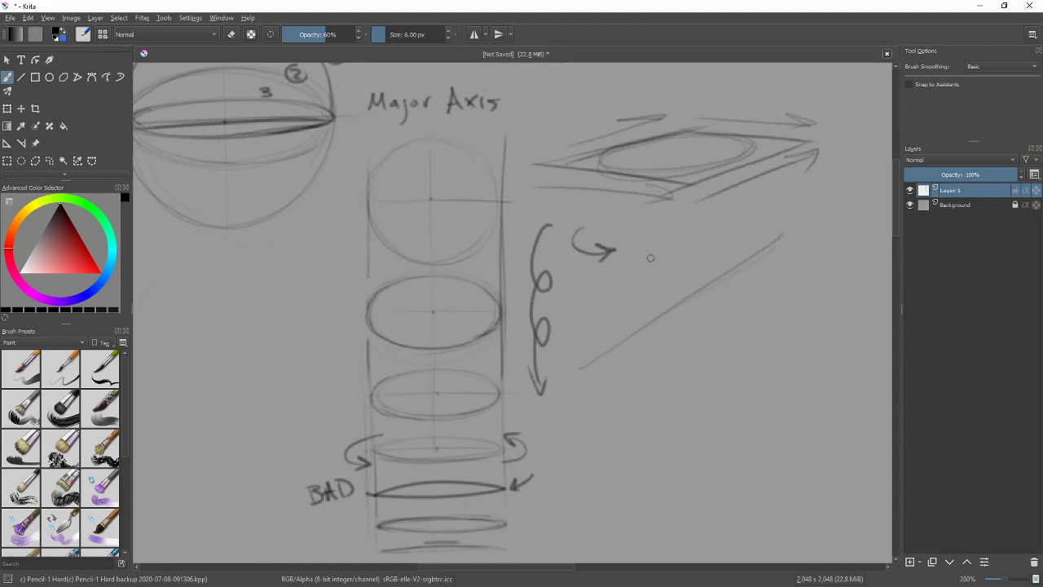
drag(640, 256, 720, 357)
click(676, 304)
Step: Try to sketch a tilted ellipse around the diagonal axes and undo its strokes
mouse_move(590, 330)
mouse_down()
mouse_move(738, 332)
mouse_move(719, 231)
mouse_move(597, 356)
mouse_move(760, 272)
mouse_up()
mouse_move(671, 363)
mouse_down()
mouse_move(595, 337)
mouse_move(752, 311)
mouse_move(708, 239)
mouse_move(597, 368)
mouse_move(770, 273)
mouse_move(615, 300)
mouse_move(688, 383)
mouse_up()
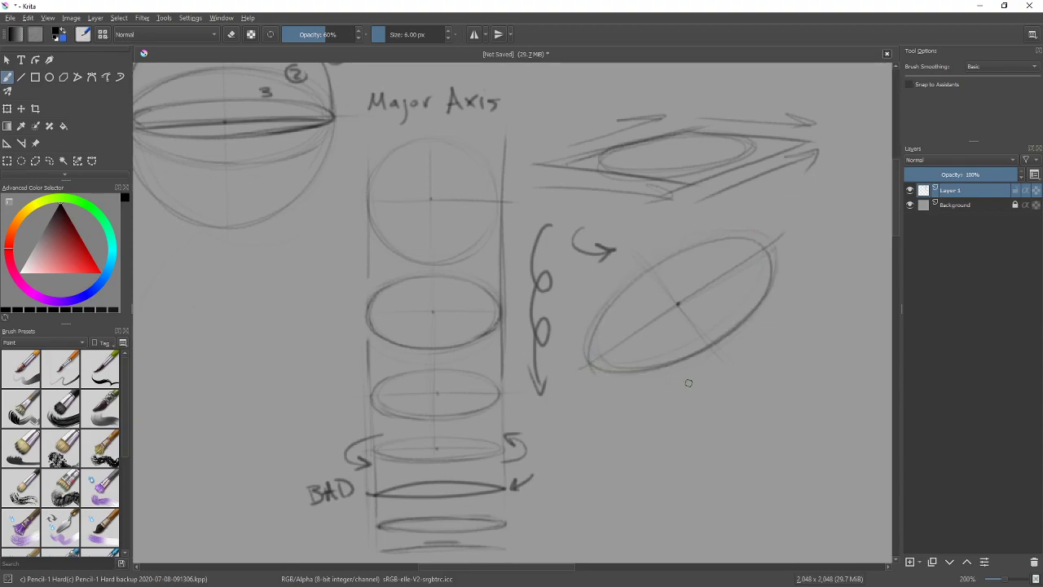
key(ctrl+z)
key(ctrl+z)
key(ctrl+z)
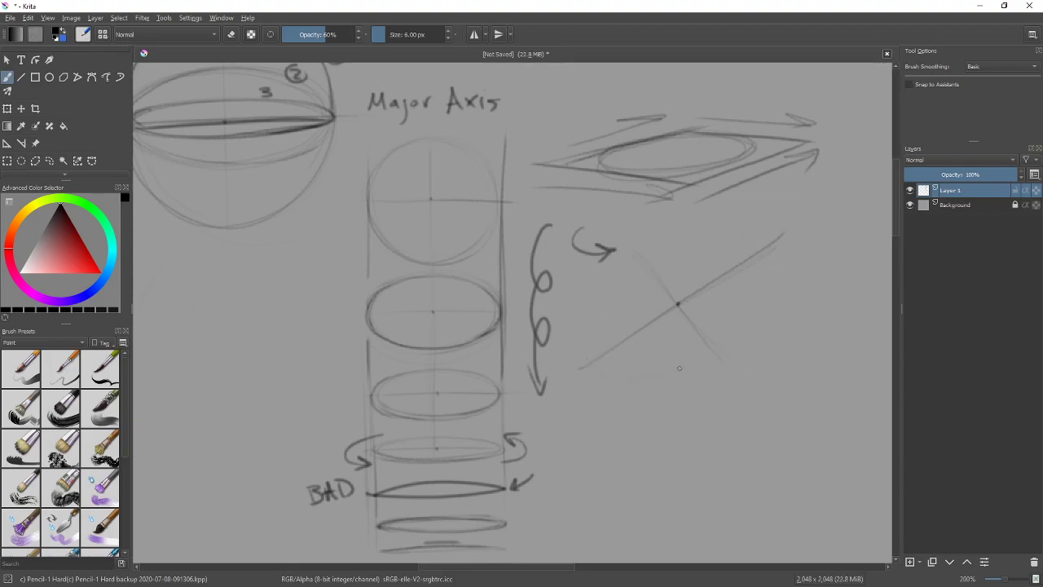
Step: Sketch a tilted ellipse around the diagonal axes and draw a right-angle mark where the two axes cross
mouse_move(627, 374)
mouse_down()
mouse_move(784, 250)
mouse_move(631, 282)
mouse_move(675, 364)
mouse_up()
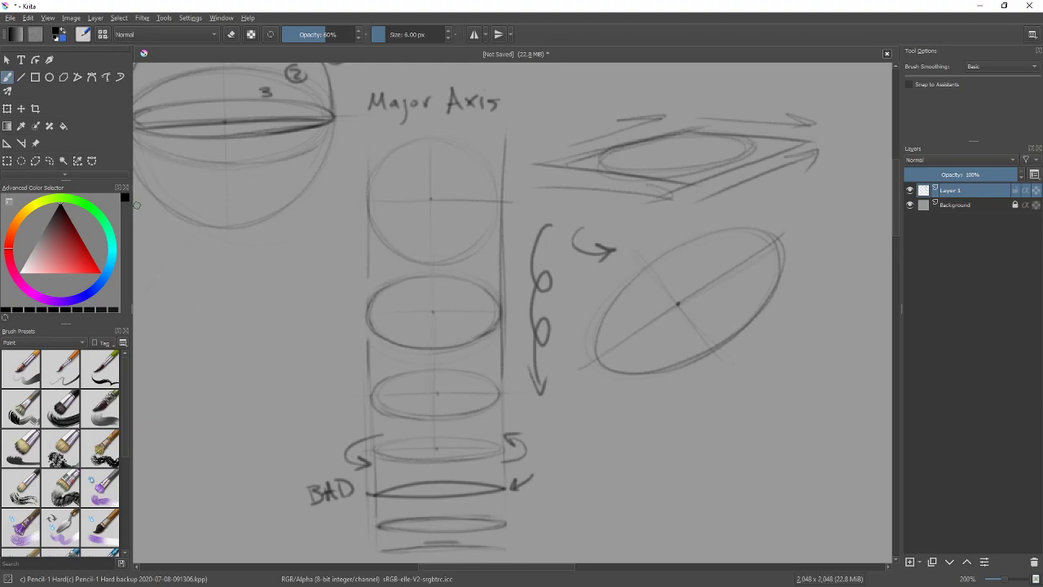
double_click(708, 11)
click(951, 11)
drag(465, 296, 628, 382)
mouse_move(461, 365)
mouse_down()
mouse_move(579, 422)
mouse_move(726, 432)
mouse_move(591, 398)
mouse_move(326, 277)
mouse_up()
drag(607, 421, 393, 361)
drag(619, 415, 549, 400)
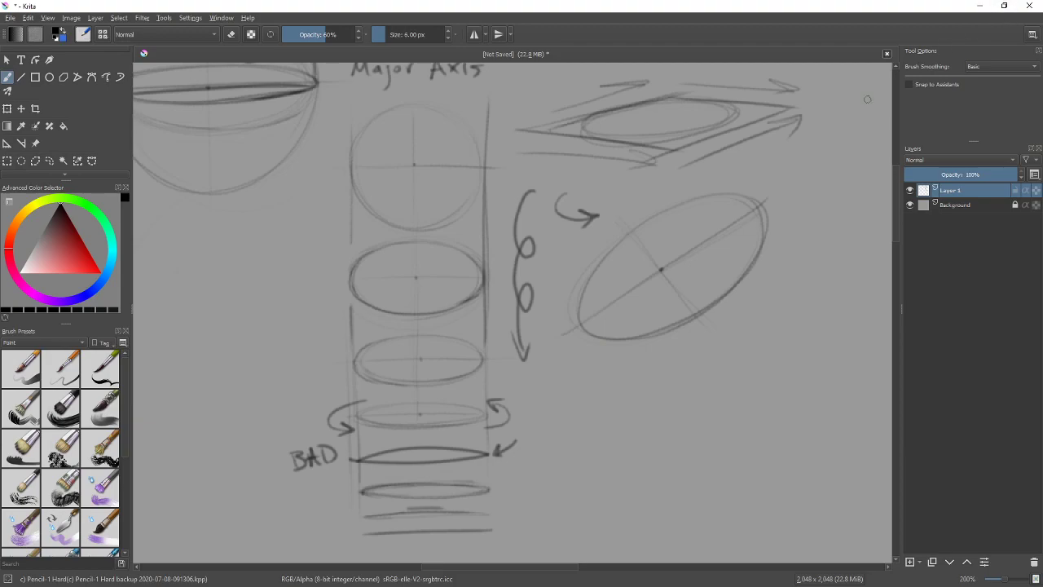
mouse_move(653, 262)
mouse_down()
mouse_move(671, 258)
mouse_move(665, 248)
mouse_move(673, 258)
mouse_up()
drag(557, 340, 776, 190)
Step: Draw two pairs of crossing perspective lines beneath the tilted ellipse, with dots for the points they converge toward
drag(590, 445, 779, 375)
drag(588, 377, 780, 444)
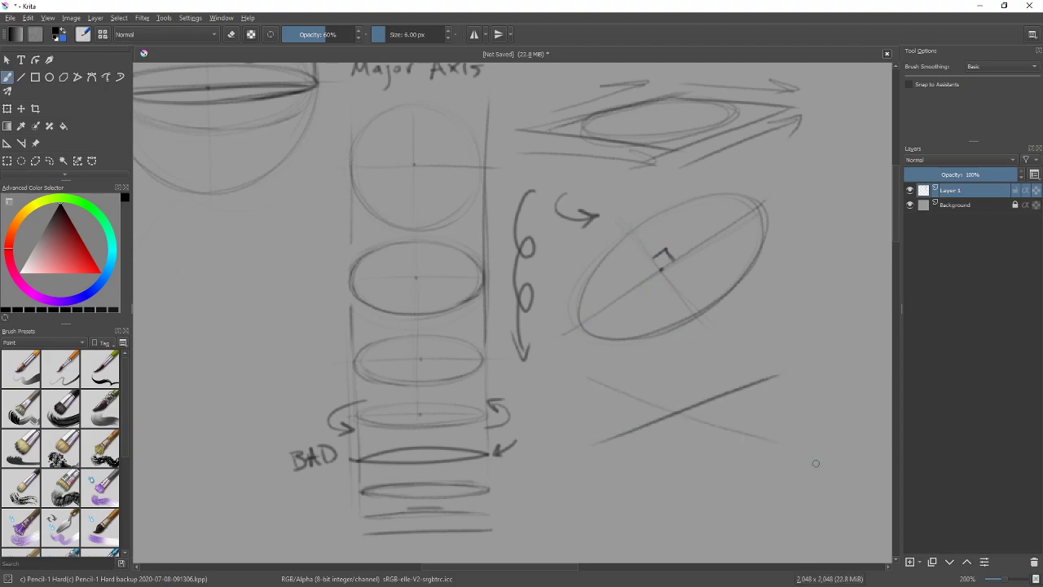
drag(583, 376, 804, 453)
drag(571, 455, 783, 376)
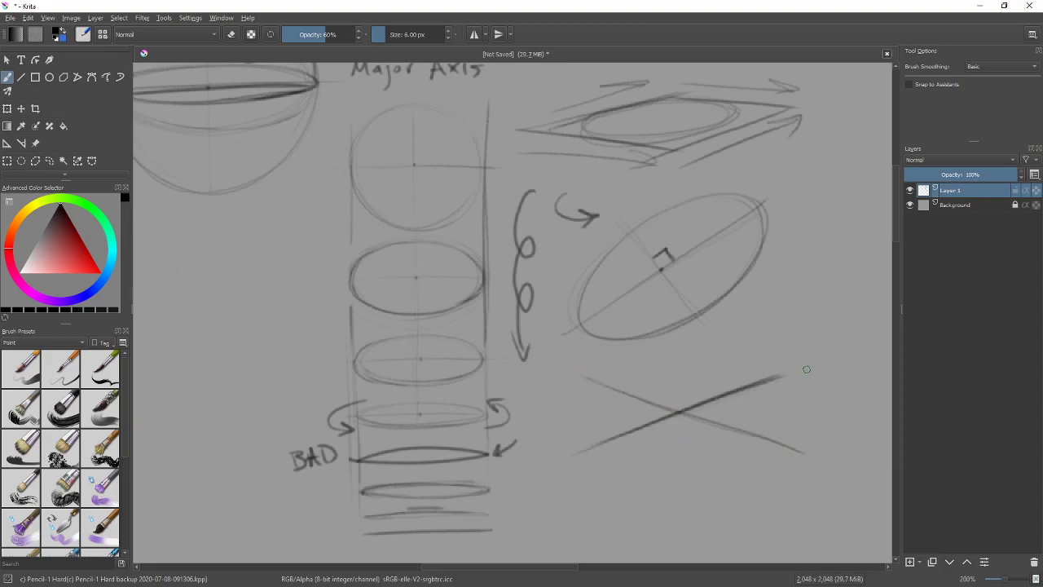
mouse_move(645, 389)
mouse_down()
mouse_move(790, 354)
mouse_move(768, 347)
mouse_move(782, 368)
mouse_up()
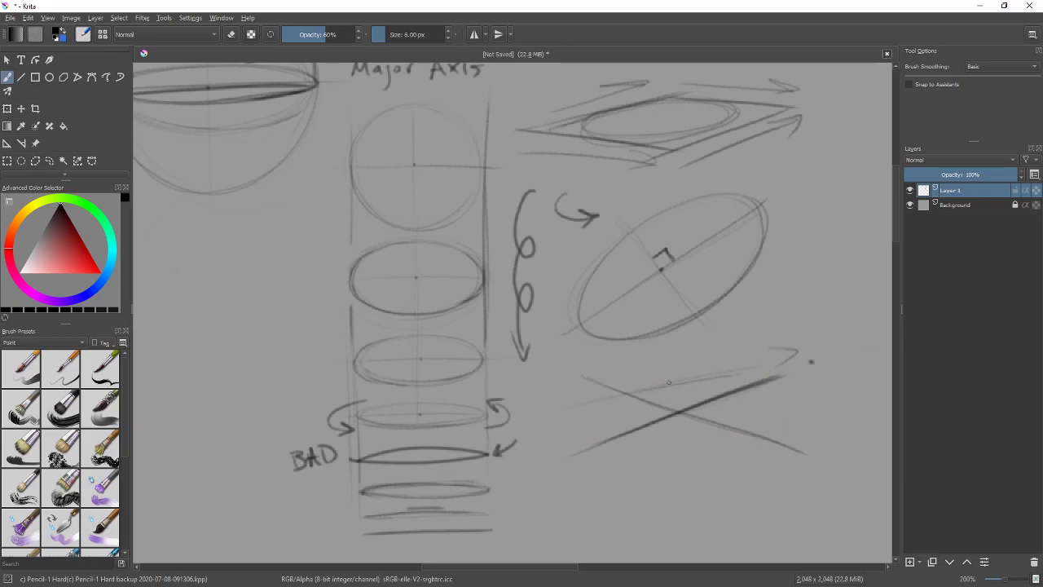
drag(652, 383, 820, 418)
Step: Draw an arrow pointing at the tilted ellipse's center and add arrowheads to the ends of its major and minor axes
drag(646, 312, 650, 289)
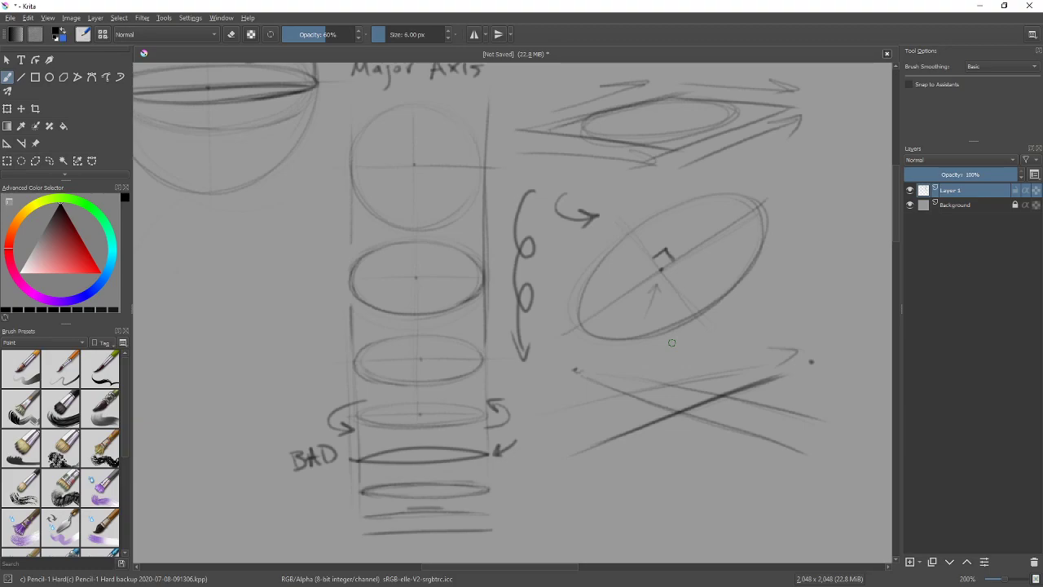
drag(564, 333, 569, 347)
mouse_move(747, 208)
mouse_down()
mouse_move(773, 195)
mouse_move(790, 201)
mouse_up()
mouse_move(636, 228)
mouse_down()
mouse_move(728, 353)
mouse_move(724, 331)
mouse_up()
key(ctrl+z)
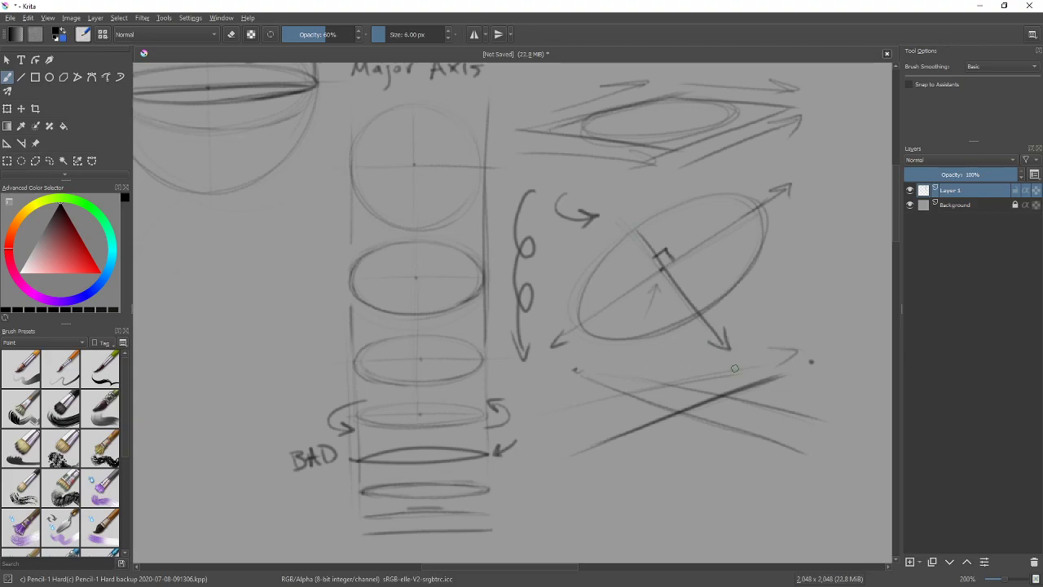
Step: Draw a horizon line on an empty part of the canvas, mark a vanishing point on it and radiate lines from that point
mouse_move(687, 340)
mouse_down()
mouse_move(442, 307)
mouse_move(598, 363)
mouse_move(391, 361)
mouse_move(301, 391)
mouse_up()
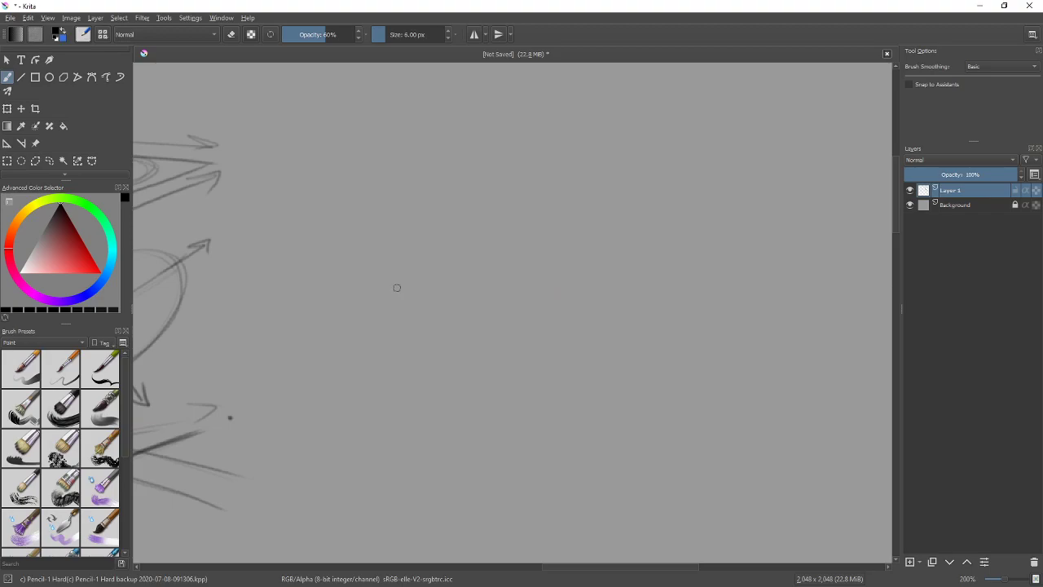
drag(657, 269, 375, 272)
mouse_move(741, 272)
mouse_down()
mouse_move(418, 274)
mouse_move(798, 273)
mouse_up()
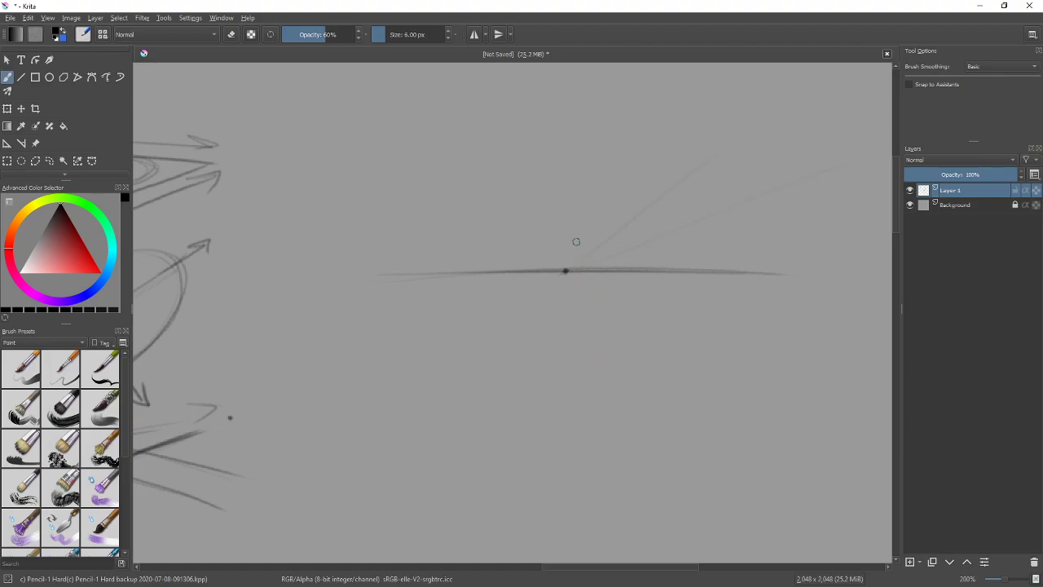
drag(566, 268, 404, 430)
drag(495, 299, 379, 356)
Step: Place a dot on an upper radiating line and draw an eye around the vanishing point on the horizon
key(plus)
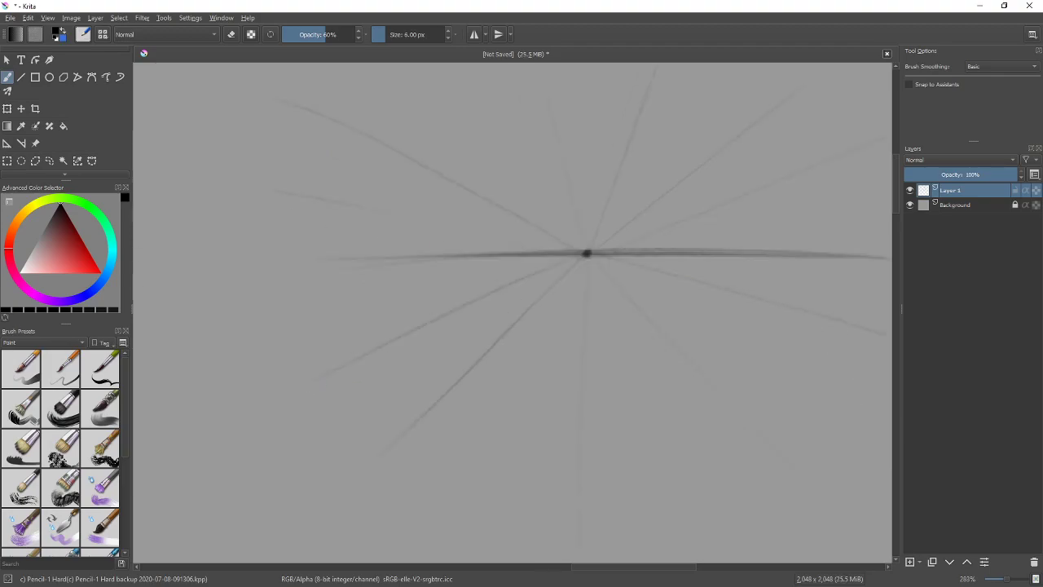
drag(760, 347, 644, 435)
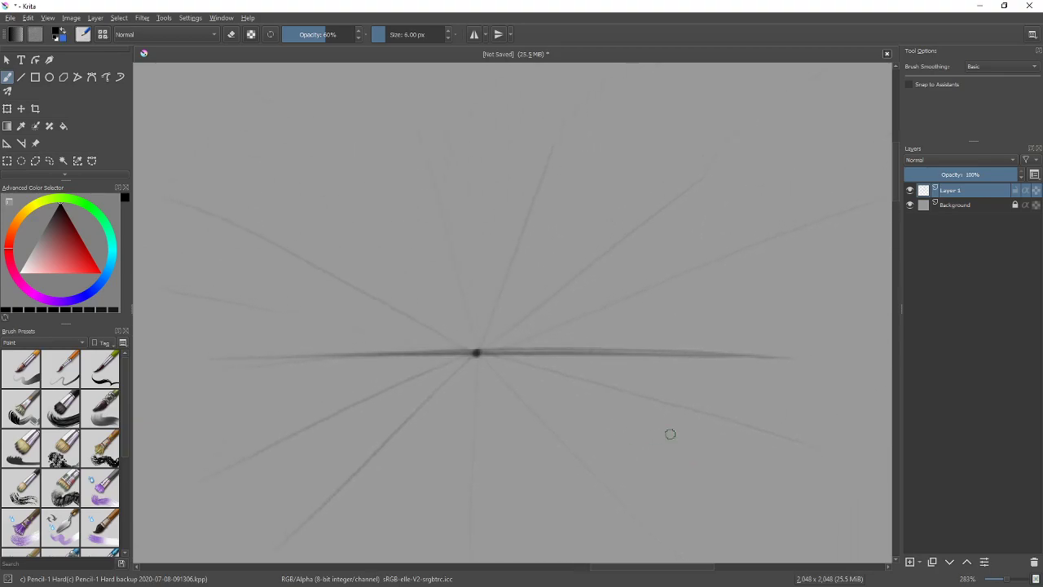
mouse_move(552, 289)
mouse_down()
mouse_move(671, 247)
mouse_move(674, 258)
mouse_up()
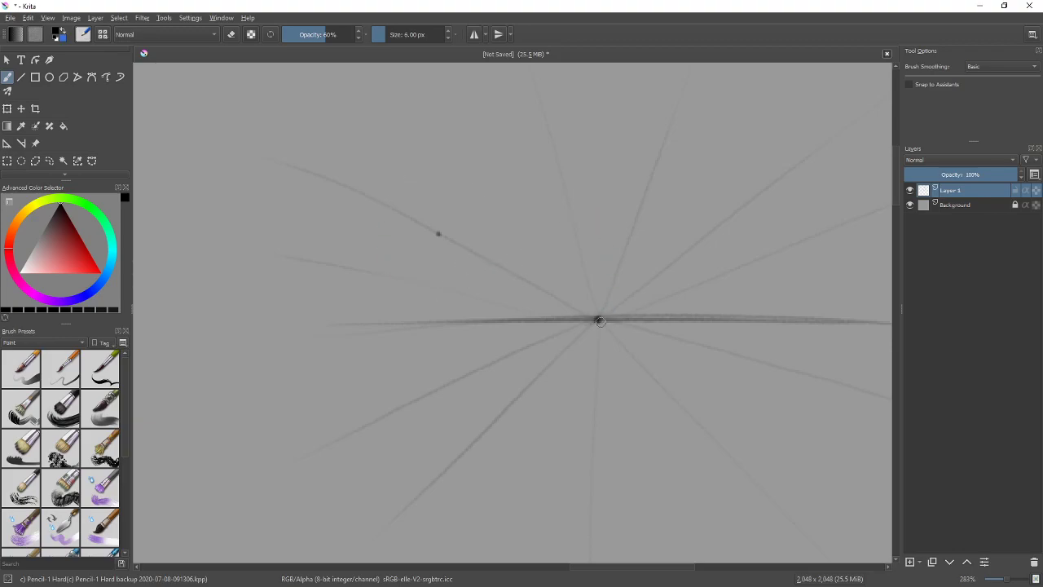
mouse_move(571, 316)
mouse_down()
mouse_move(628, 301)
mouse_move(634, 317)
mouse_move(564, 319)
mouse_up()
mouse_move(633, 318)
mouse_down()
mouse_move(562, 331)
mouse_move(571, 316)
mouse_move(639, 328)
mouse_move(637, 345)
mouse_move(575, 330)
mouse_move(623, 324)
mouse_move(604, 335)
mouse_move(707, 342)
mouse_move(597, 330)
mouse_up()
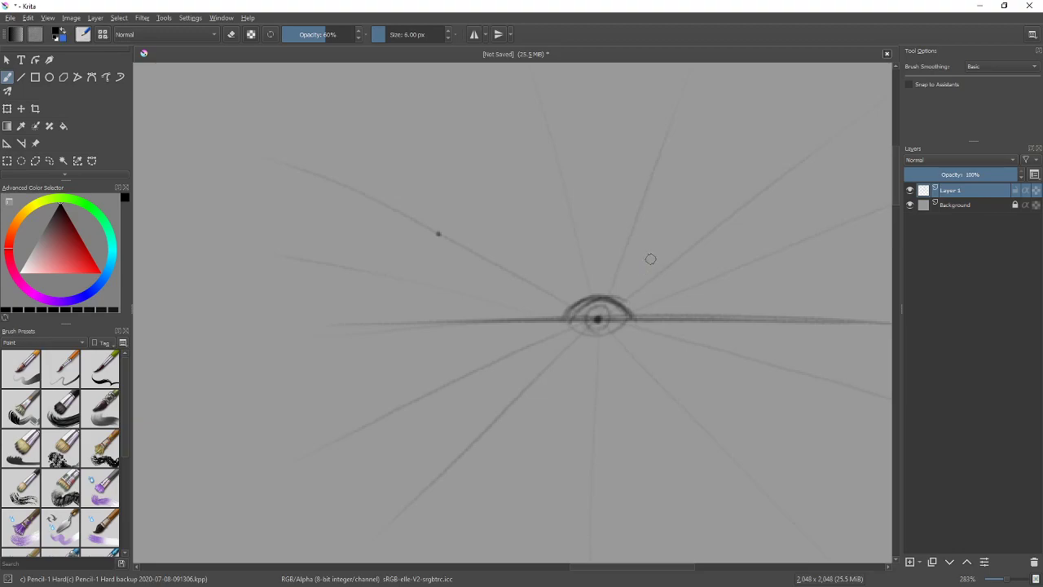
Step: Draw an ellipse around the dot on the upper-left radiating line, with its major axis perpendicular to that line
mouse_move(406, 278)
mouse_down()
mouse_move(485, 169)
mouse_move(393, 292)
mouse_up()
click(403, 215)
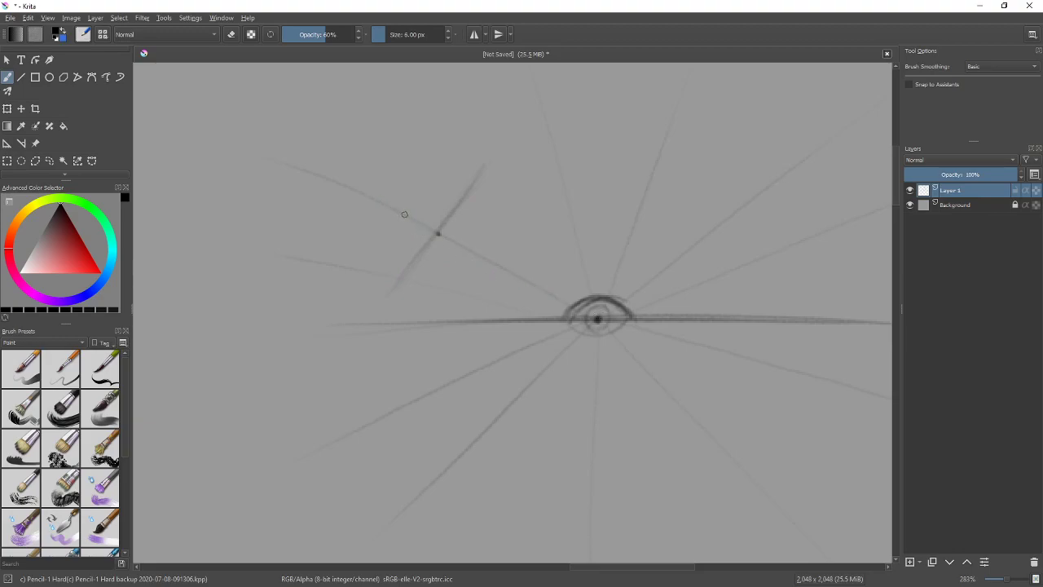
click(464, 247)
mouse_move(389, 266)
mouse_down()
mouse_move(480, 194)
mouse_move(391, 257)
mouse_move(475, 211)
mouse_move(403, 237)
mouse_move(459, 242)
mouse_move(414, 212)
mouse_move(397, 244)
mouse_up()
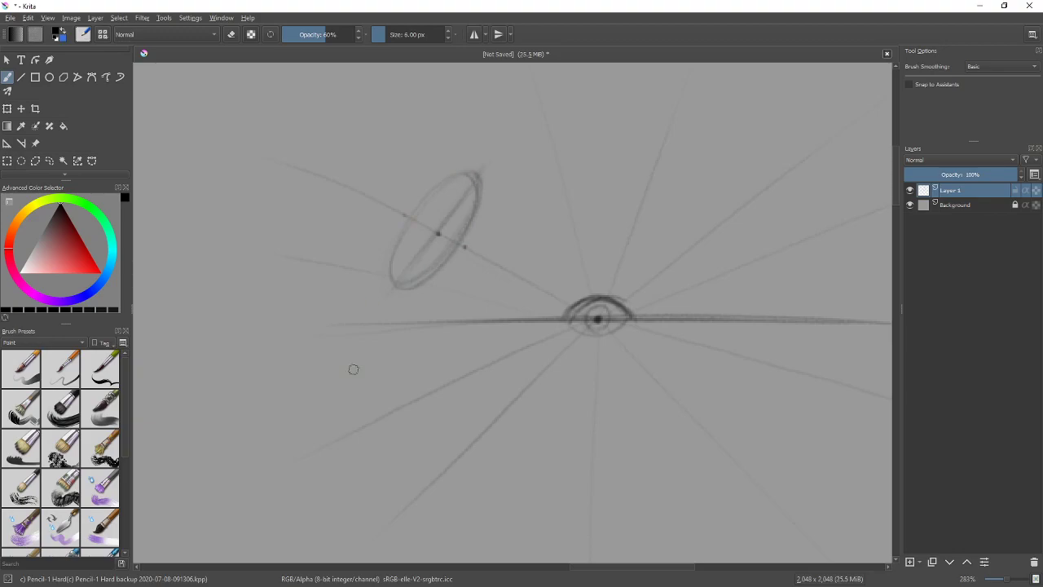
Step: Draw a wider ellipse above the eye, marking its center and minor-axis ends on a radiating line and crossing it with a perpendicular major axis
click(574, 231)
click(564, 189)
click(583, 267)
mouse_move(512, 244)
mouse_down()
mouse_move(587, 220)
mouse_move(576, 229)
mouse_move(636, 214)
mouse_up()
mouse_move(585, 267)
mouse_down()
mouse_move(533, 210)
mouse_move(615, 257)
mouse_move(581, 198)
mouse_move(617, 207)
mouse_up()
drag(594, 261, 613, 192)
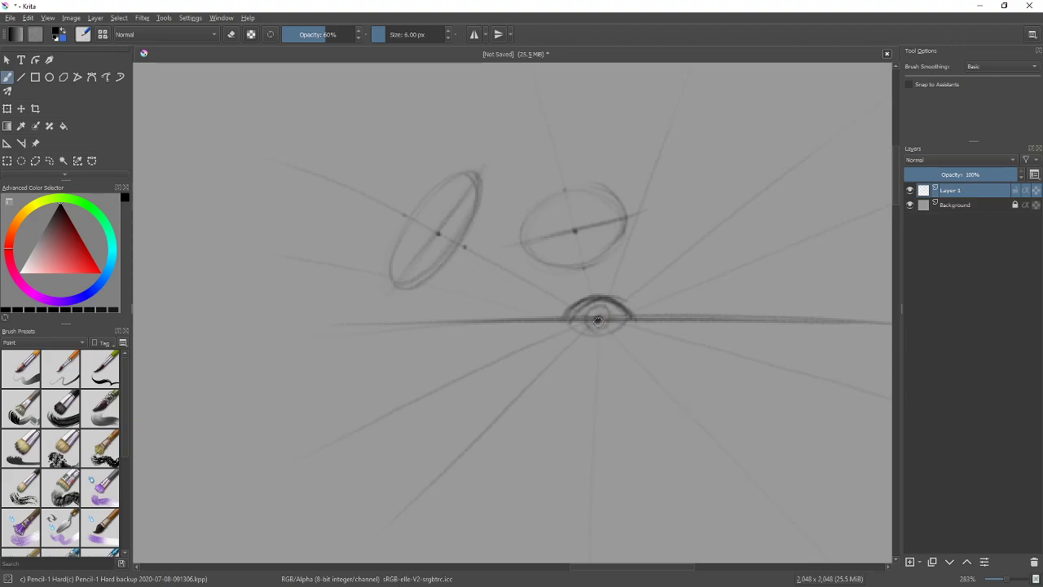
Step: Draw two narrow ellipses of different sizes along the lower-right radiating line, each with its major axis perpendicular to the line
drag(623, 398, 689, 344)
drag(699, 432, 756, 395)
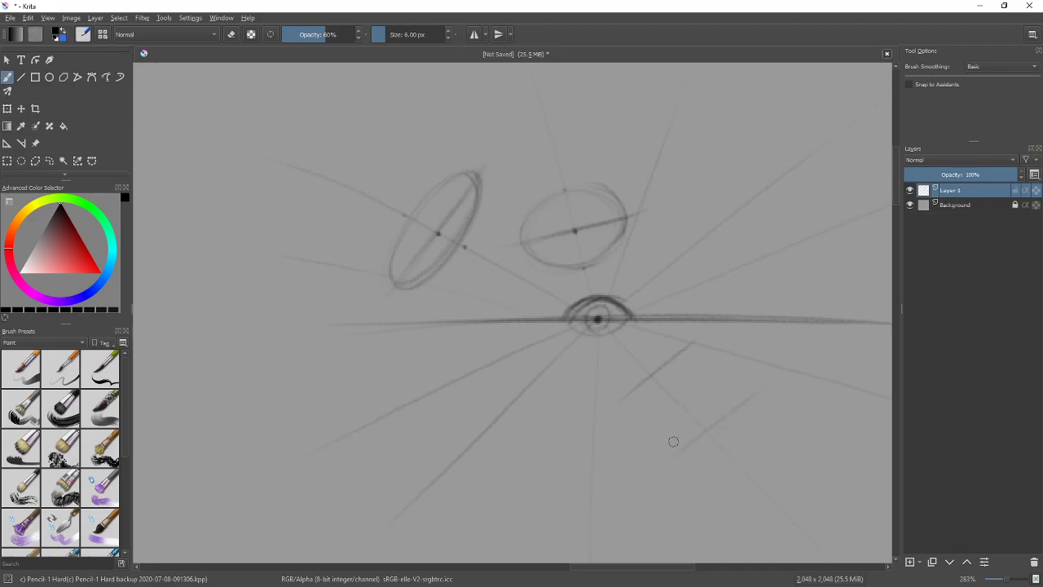
mouse_move(638, 374)
mouse_down()
mouse_move(634, 390)
mouse_move(652, 379)
mouse_up()
mouse_move(677, 445)
mouse_down()
mouse_move(718, 406)
mouse_move(707, 441)
mouse_move(678, 438)
mouse_move(730, 407)
mouse_move(699, 445)
mouse_move(659, 457)
mouse_move(747, 396)
mouse_up()
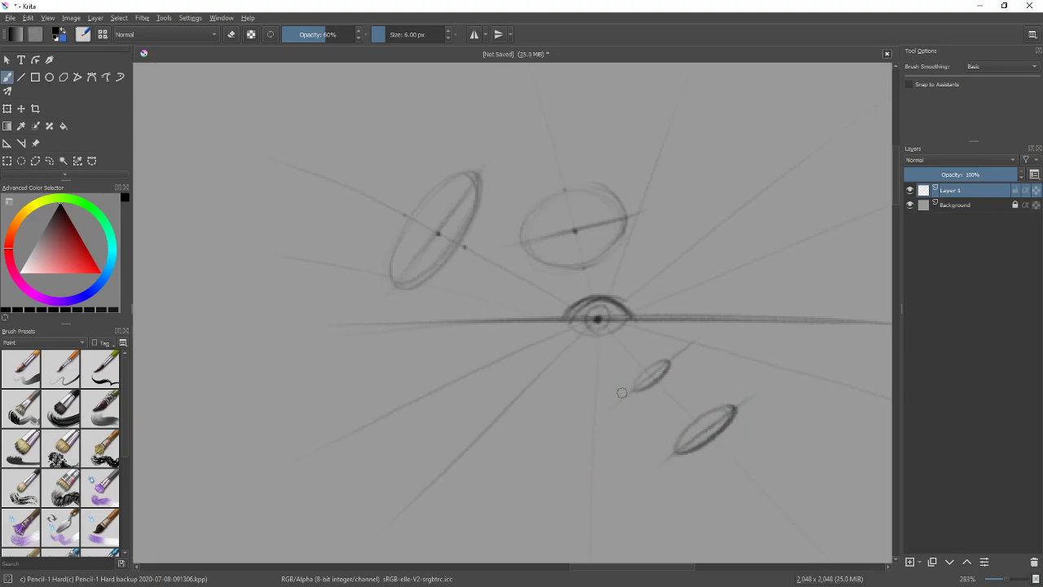
Step: Draw a large, nearly round ellipse centered on the lower-left radiating line, with a perpendicular axis through its center dot
mouse_move(566, 367)
mouse_down()
mouse_move(501, 388)
mouse_move(532, 355)
mouse_up()
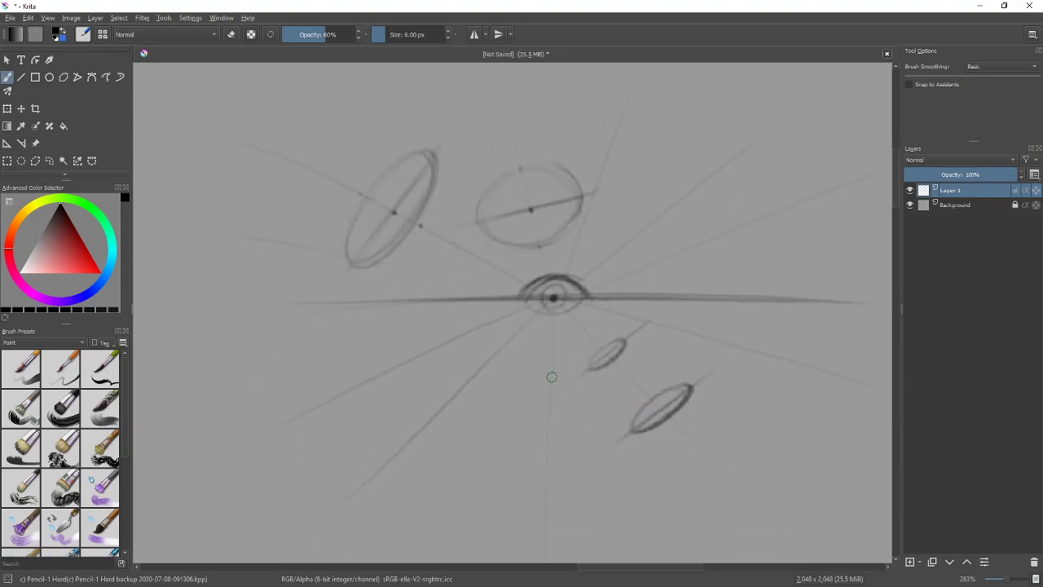
click(478, 369)
mouse_move(456, 322)
mouse_down()
mouse_move(412, 390)
mouse_move(432, 324)
mouse_move(488, 320)
mouse_up()
key(ctrl+z)
drag(421, 345, 537, 359)
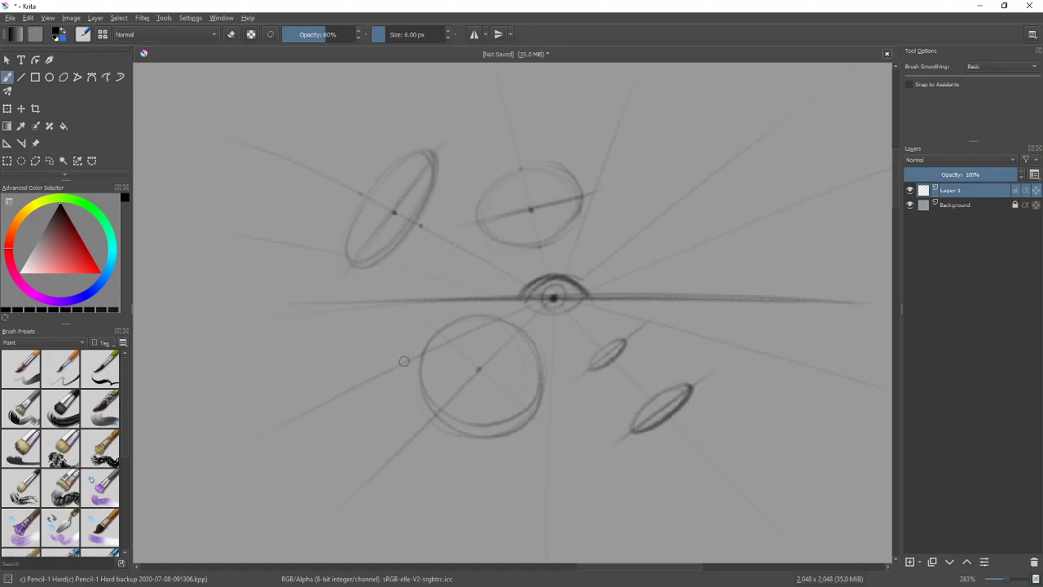
drag(729, 186, 772, 291)
key(ctrl+z)
drag(740, 192, 772, 278)
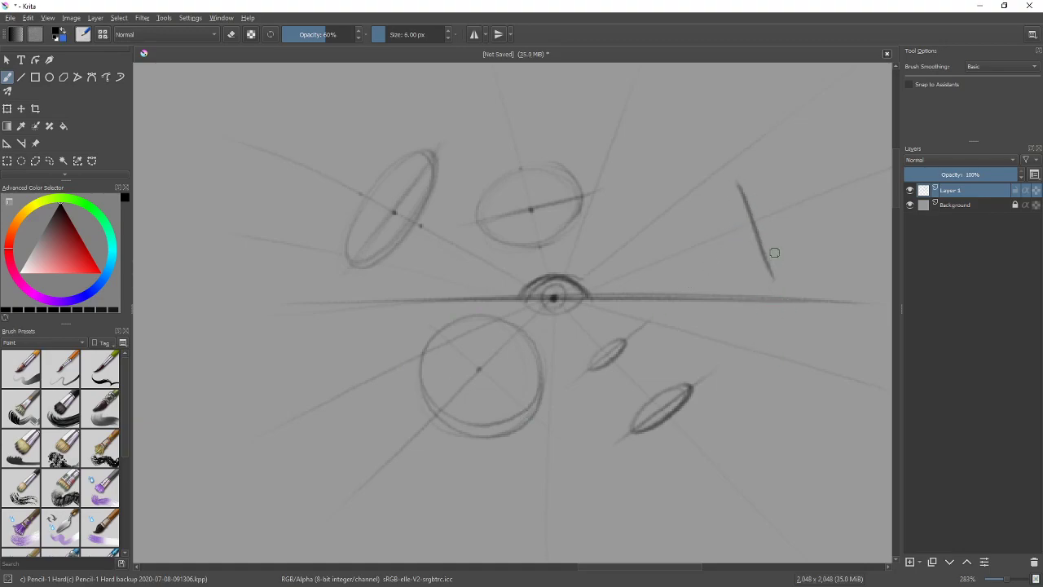
mouse_move(721, 237)
mouse_down()
mouse_move(775, 211)
mouse_move(728, 241)
mouse_up()
key(ctrl+z)
key(ctrl+z)
key(ctrl+z)
drag(690, 245, 803, 191)
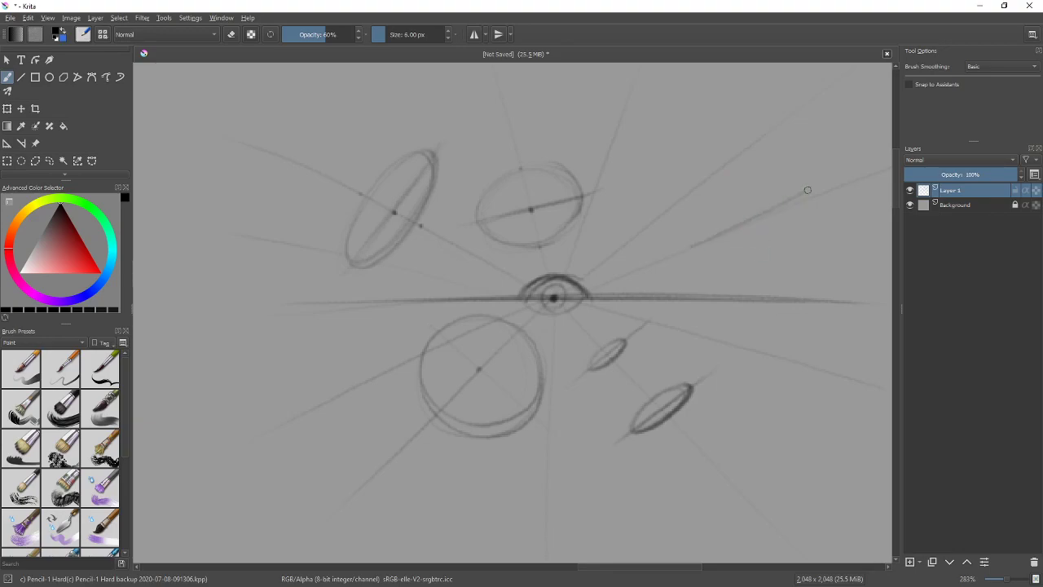
key(ctrl+z)
Step: Draw an incorrect ellipse stretched along the upper-right radiating line, with its axes marked, and cross it out with a large X
click(798, 202)
click(685, 250)
click(740, 228)
mouse_move(768, 195)
mouse_down()
mouse_move(712, 251)
mouse_move(765, 198)
mouse_move(751, 243)
mouse_move(737, 202)
mouse_move(751, 245)
mouse_up()
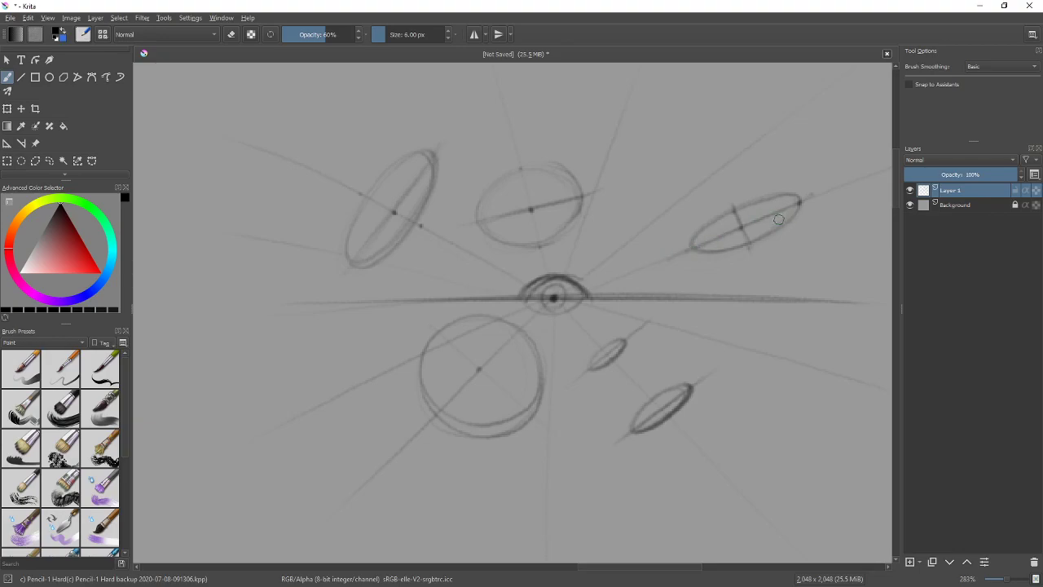
drag(780, 166, 712, 277)
drag(701, 197, 795, 266)
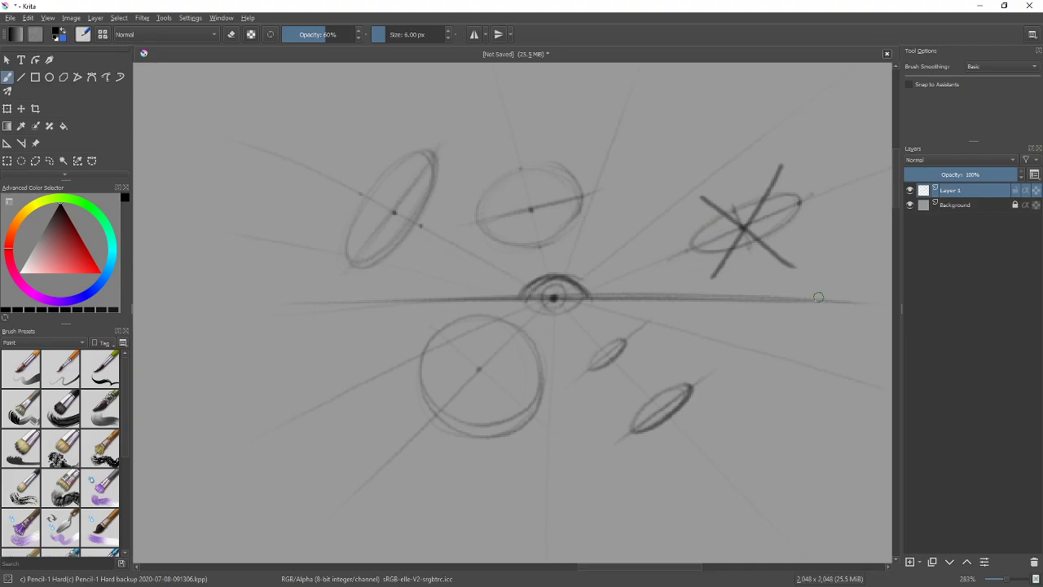
Step: Review the cylinder, cube, circle, major-axis and tilted-ellipse sketches and compare them with the vanishing-point ellipses
scroll(818, 297, down, 3)
drag(589, 392, 628, 388)
scroll(682, 389, down, 2)
scroll(709, 375, up, 1)
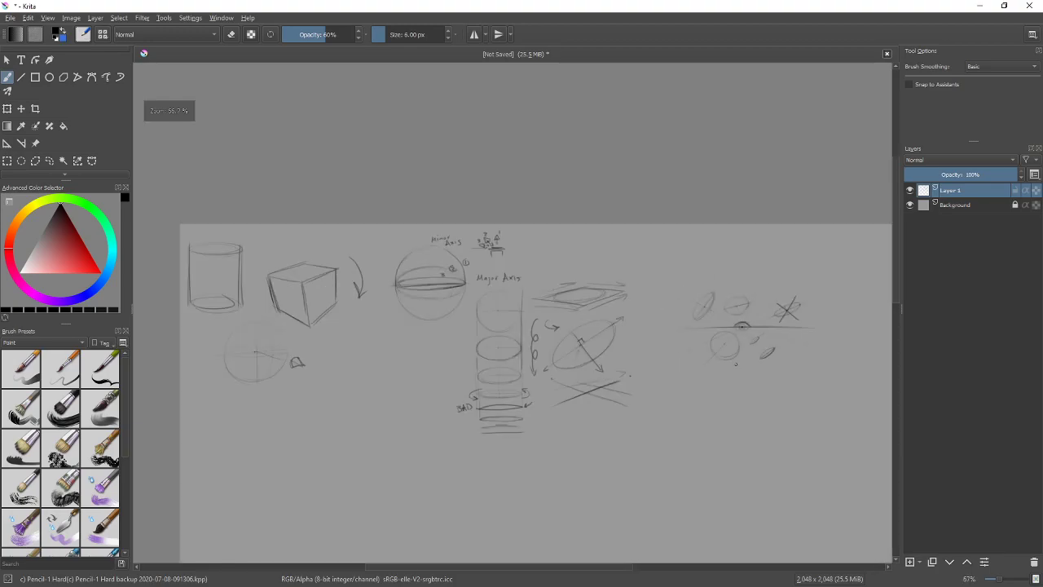
scroll(735, 338, up, 1)
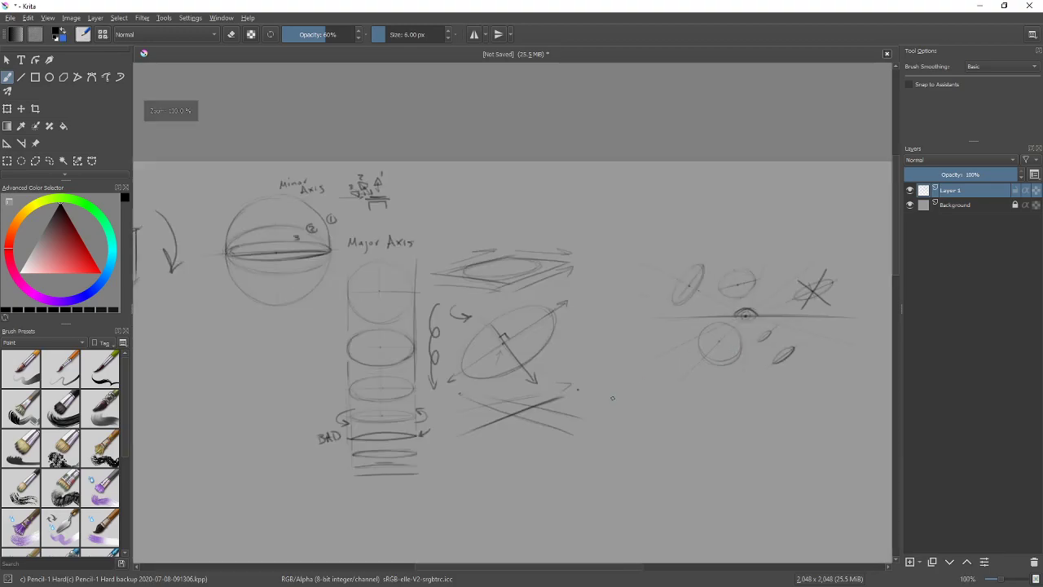
scroll(638, 348, up, 2)
mouse_move(675, 373)
mouse_down()
mouse_move(524, 372)
mouse_move(554, 431)
mouse_move(667, 422)
mouse_move(735, 475)
mouse_up()
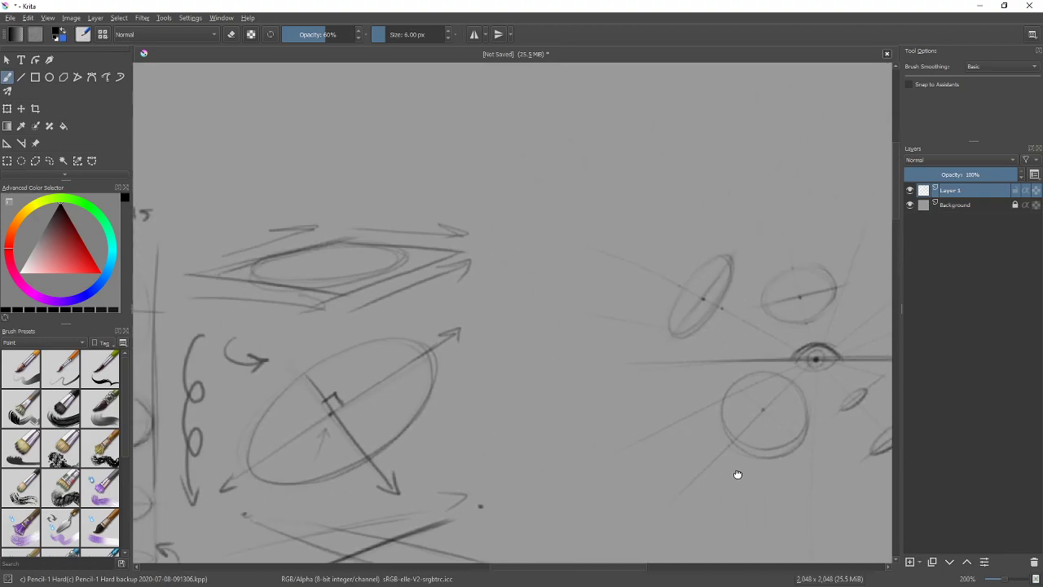
scroll(736, 475, down, 1)
mouse_move(559, 430)
mouse_down()
mouse_move(710, 408)
mouse_move(813, 409)
mouse_move(589, 347)
mouse_move(504, 372)
mouse_move(778, 381)
mouse_up()
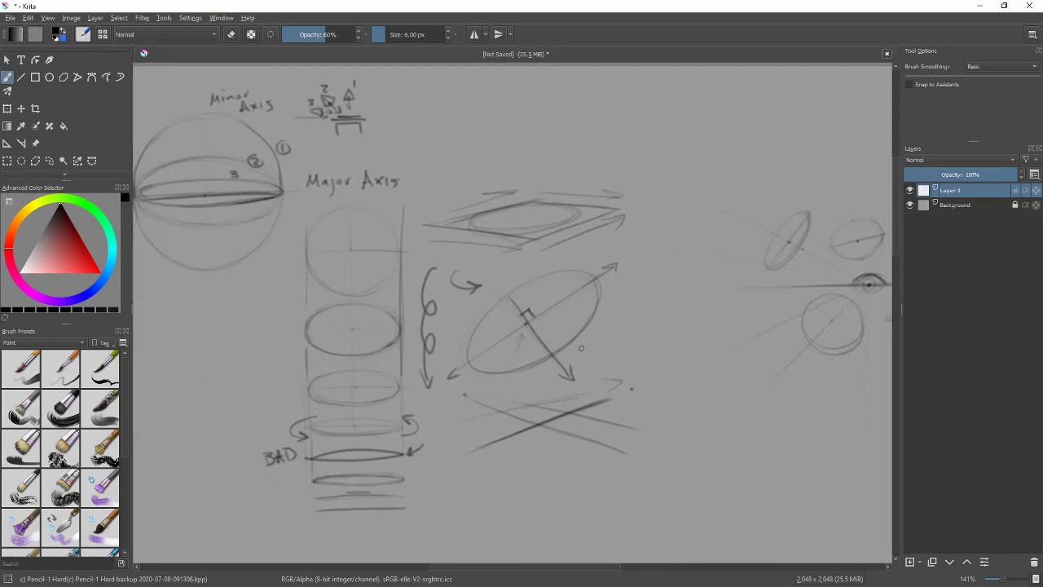
drag(443, 338, 571, 361)
drag(139, 363, 592, 340)
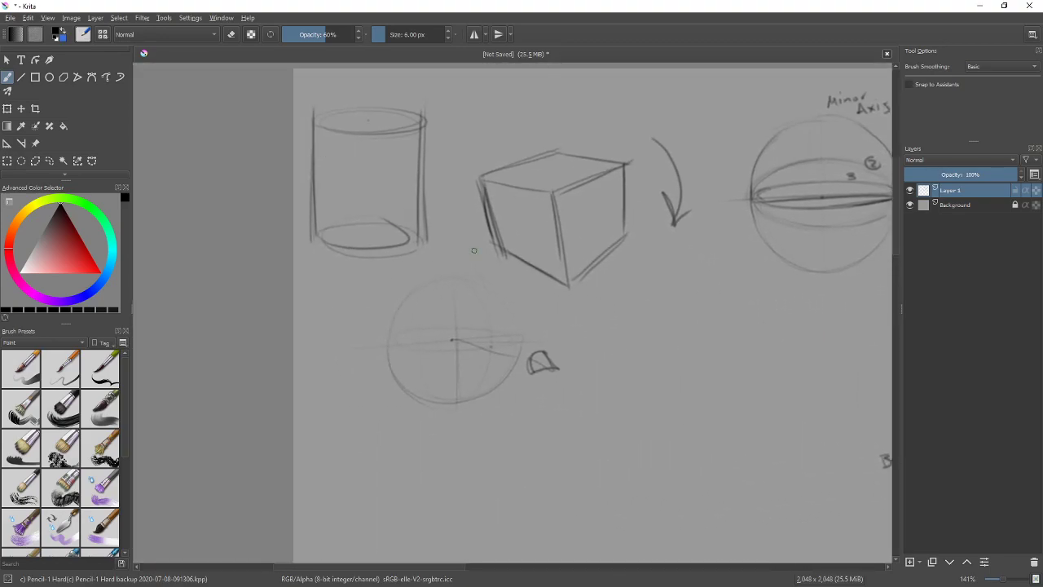
drag(633, 306, 610, 305)
drag(846, 306, 624, 305)
drag(689, 301, 386, 300)
drag(667, 350, 431, 350)
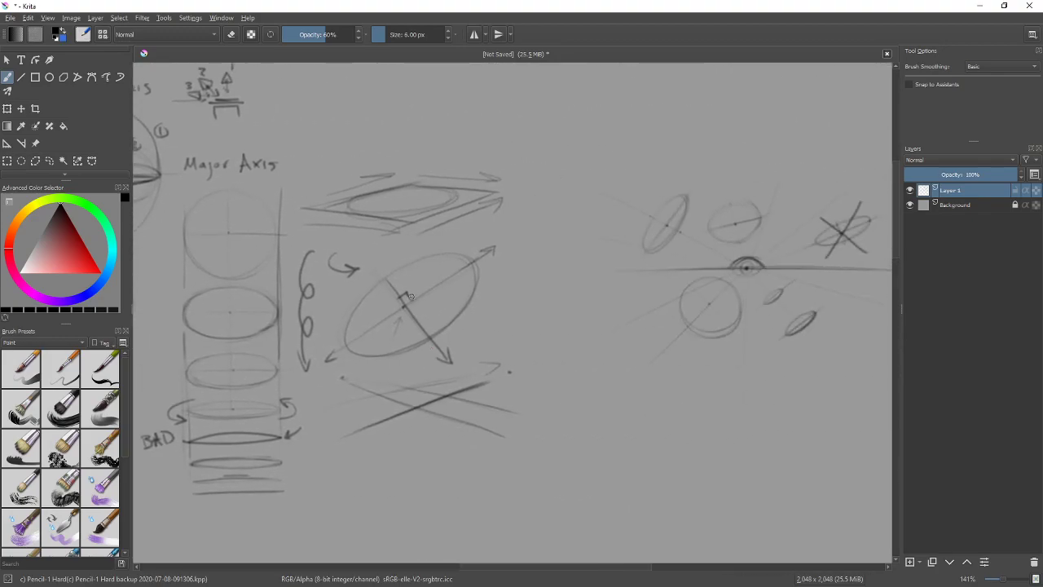
scroll(568, 389, up, 1)
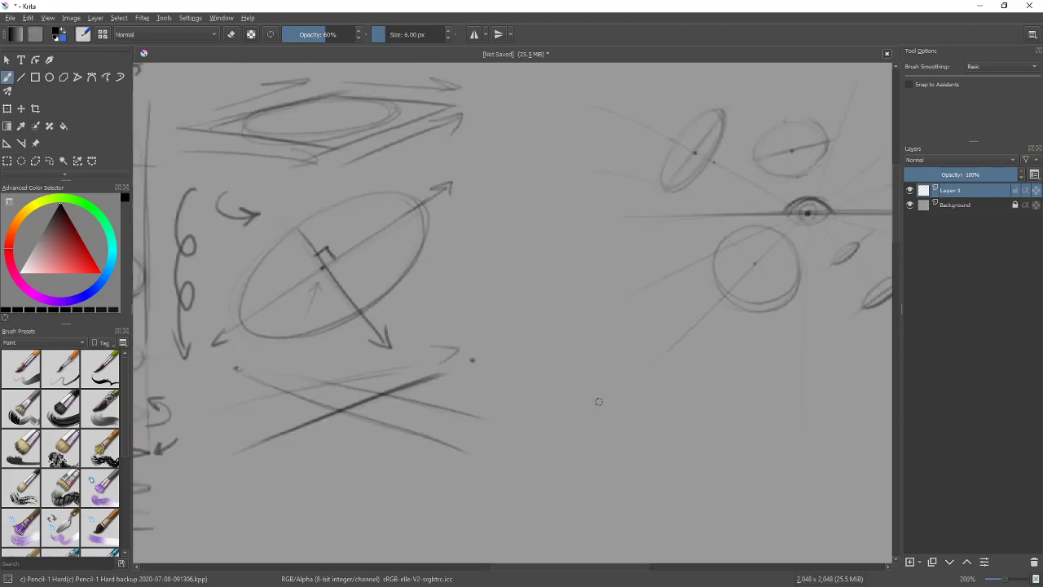
drag(743, 404, 417, 388)
mouse_move(617, 316)
mouse_down()
mouse_move(426, 369)
mouse_move(828, 265)
mouse_up()
drag(497, 267, 677, 386)
scroll(677, 386, down, 1)
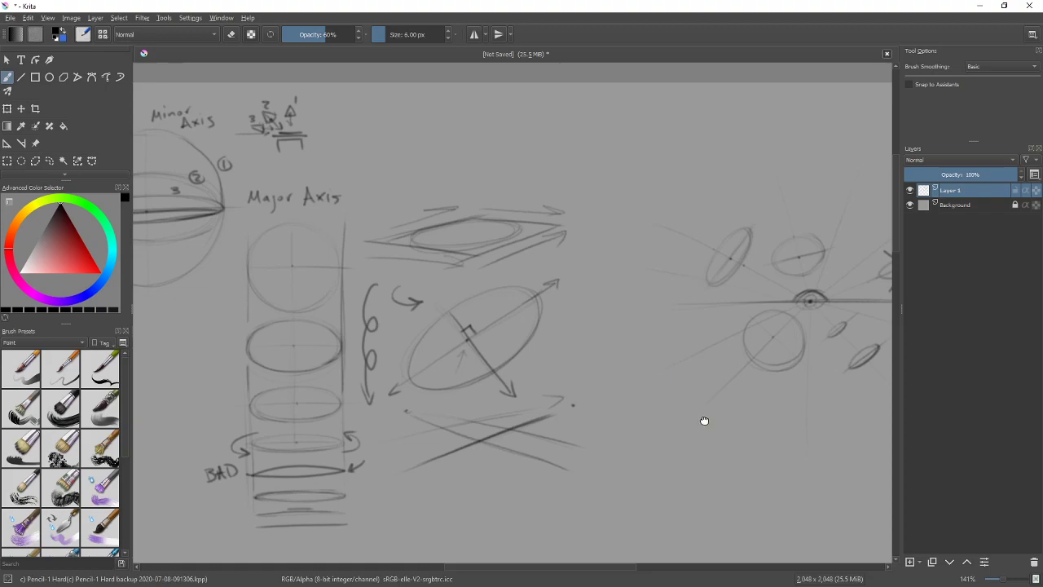
Step: Draw a wide horizontal ellipse with a center dot and crossing axes on the empty canvas below the vanishing-point sketch
drag(704, 418, 446, 290)
mouse_move(642, 333)
mouse_down()
mouse_move(527, 393)
mouse_move(522, 365)
mouse_up()
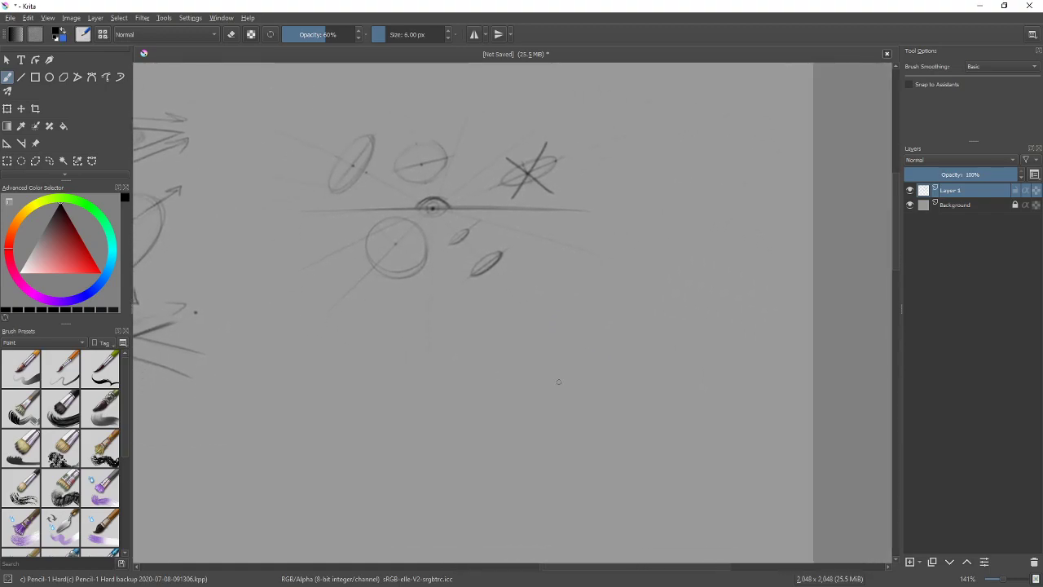
scroll(558, 380, up, 1)
drag(602, 386, 523, 381)
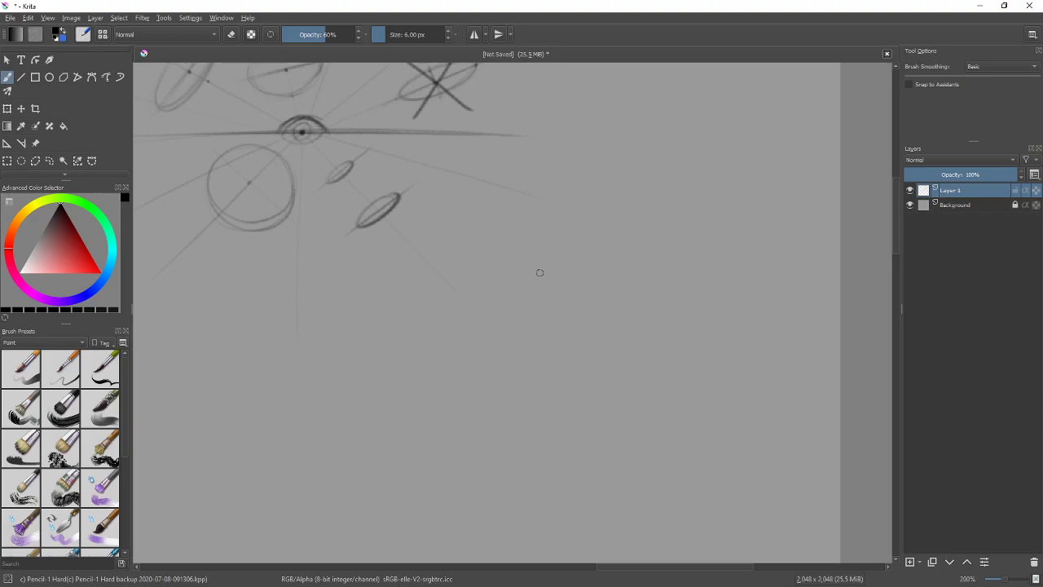
mouse_move(638, 272)
mouse_down()
mouse_move(528, 274)
mouse_move(706, 269)
mouse_up()
drag(631, 244, 632, 318)
mouse_move(699, 260)
mouse_down()
mouse_move(543, 274)
mouse_move(711, 274)
mouse_move(563, 262)
mouse_move(699, 290)
mouse_move(612, 250)
mouse_up()
key(e)
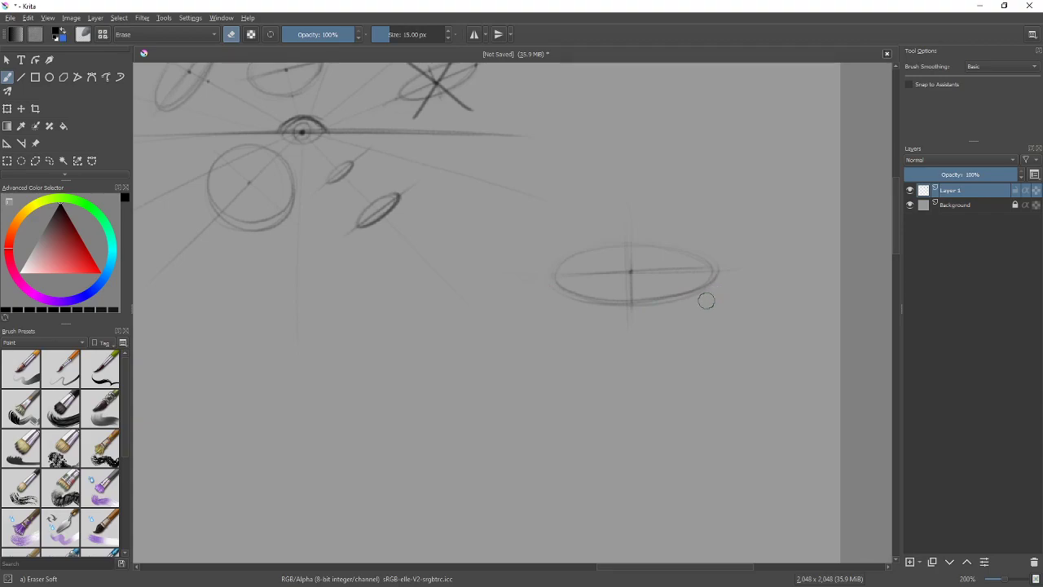
key(e)
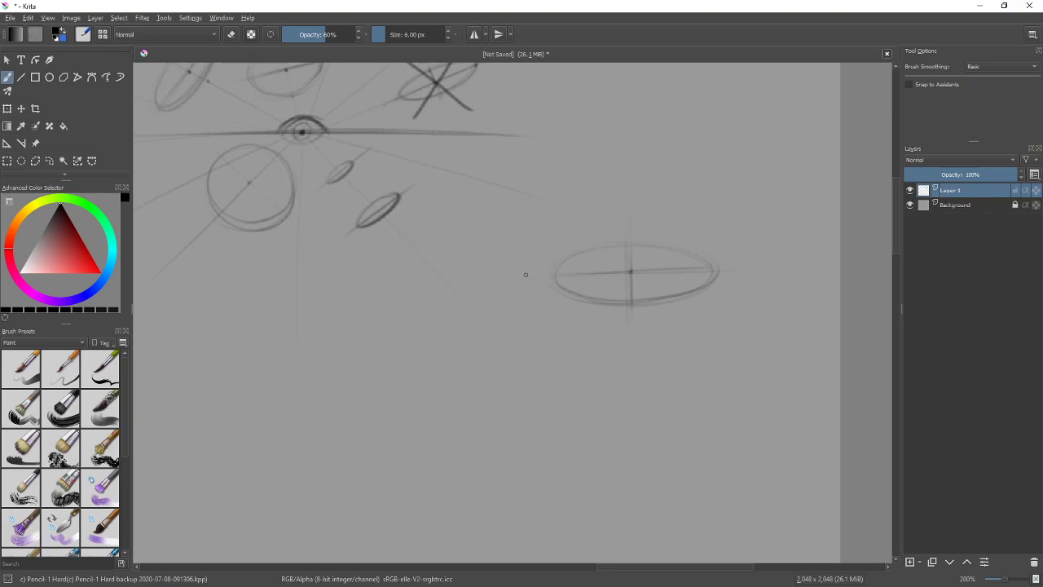
Step: Extend the new ellipse's minor axis far above and below it, ending the line in arrowheads
drag(738, 268, 756, 266)
key(ctrl+z)
drag(630, 202, 630, 225)
key(ctrl+z)
drag(620, 445, 643, 454)
drag(617, 163, 627, 269)
key(ctrl+z)
mouse_move(626, 216)
mouse_down()
mouse_move(623, 130)
mouse_move(633, 133)
mouse_up()
Step: Draw the cylinder's two vertical sides downward from the ends of the ellipse's major axis
mouse_move(693, 400)
mouse_down()
mouse_move(573, 367)
mouse_move(505, 326)
mouse_up()
drag(450, 243, 459, 394)
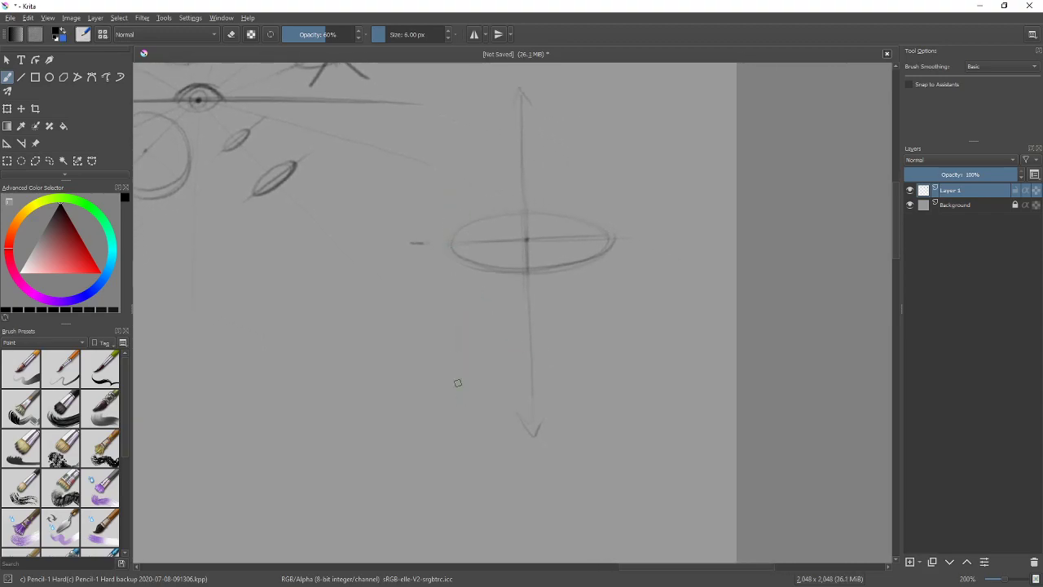
drag(452, 239, 456, 409)
drag(611, 229, 612, 368)
drag(610, 229, 609, 416)
drag(610, 241, 610, 388)
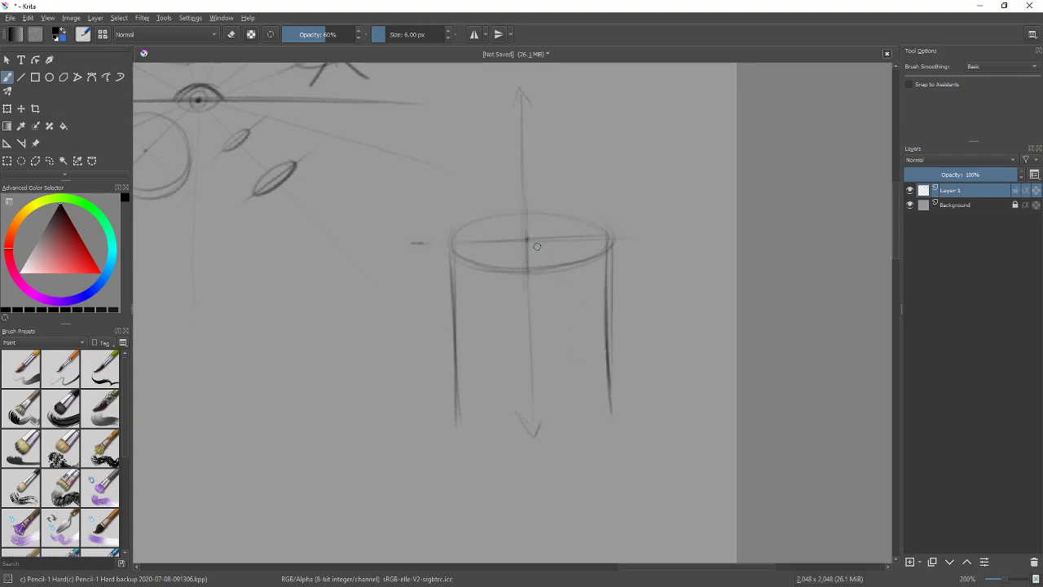
Step: Close the cylinder's base with a bottom ellipse, built on a horizontal major axis between the two sides
drag(657, 326, 677, 285)
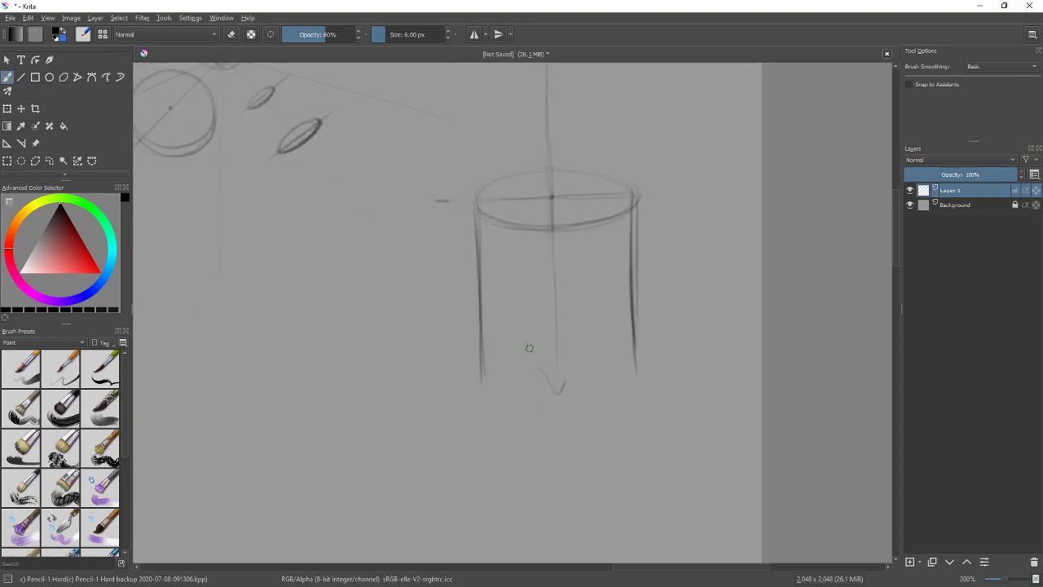
drag(481, 353, 642, 350)
mouse_move(497, 366)
mouse_down()
mouse_move(626, 338)
mouse_move(480, 355)
mouse_move(622, 351)
mouse_move(481, 344)
mouse_move(623, 361)
mouse_move(498, 335)
mouse_move(632, 355)
mouse_up()
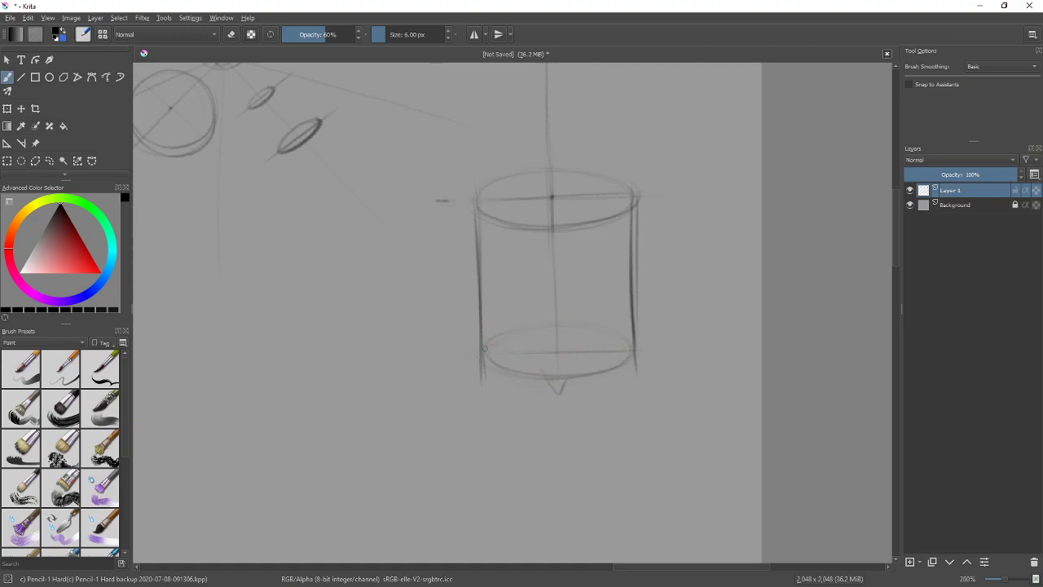
drag(542, 370, 558, 378)
Step: Erase the side lines running past the base and break the bottom ellipse's hidden back edge into dashes
key(e)
drag(487, 387, 477, 361)
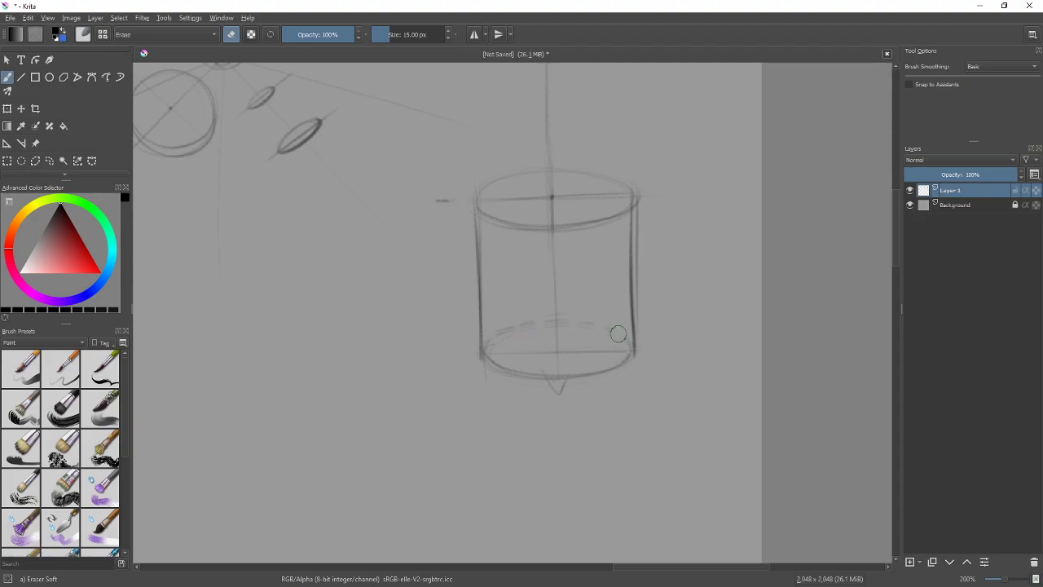
key(slash)
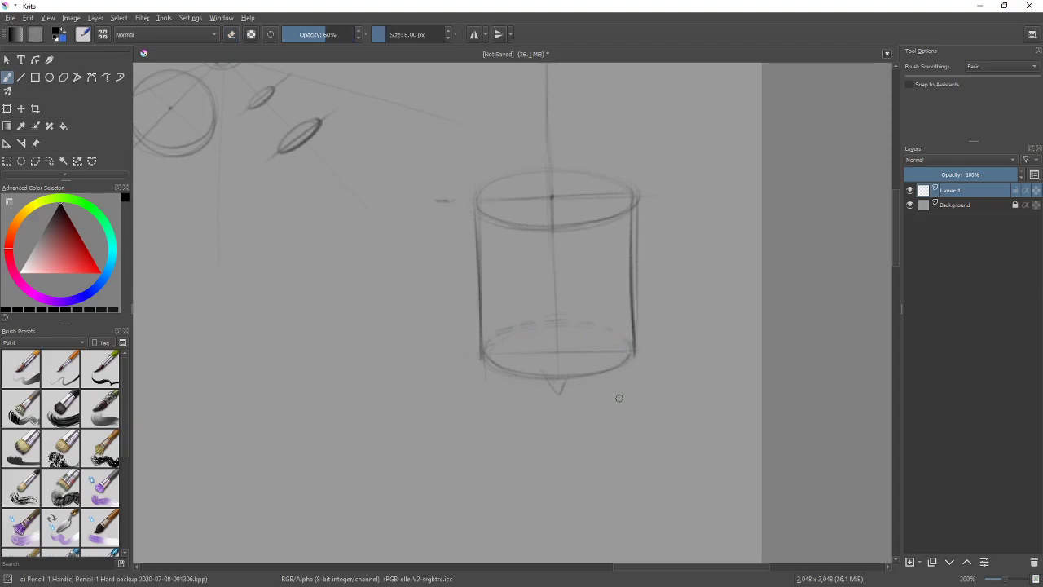
Step: Rotate the canvas and darken the front curve of the cylinder's bottom ellipse between the two sides
scroll(617, 400, up, 1)
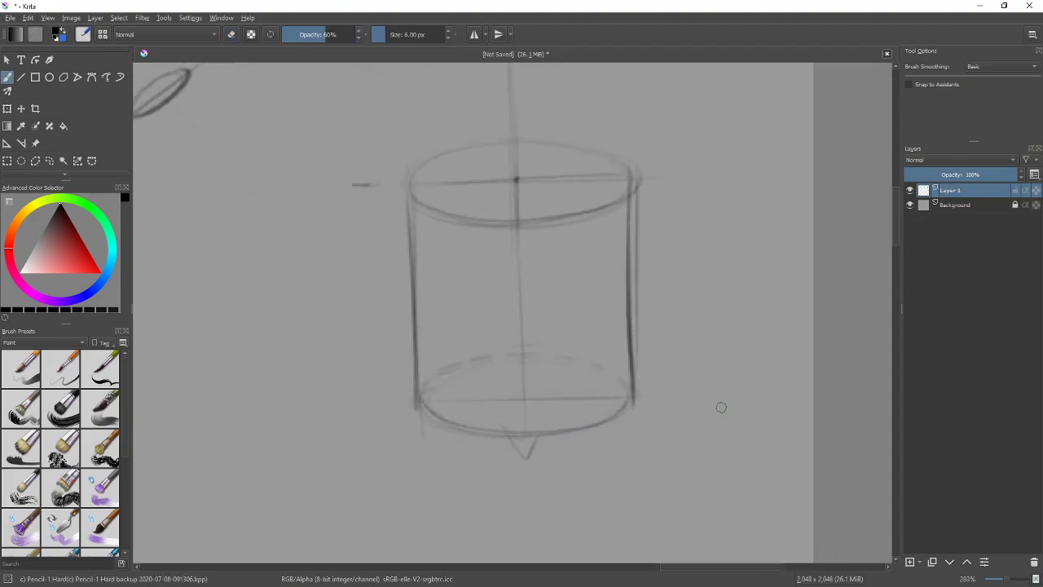
drag(712, 393, 724, 287)
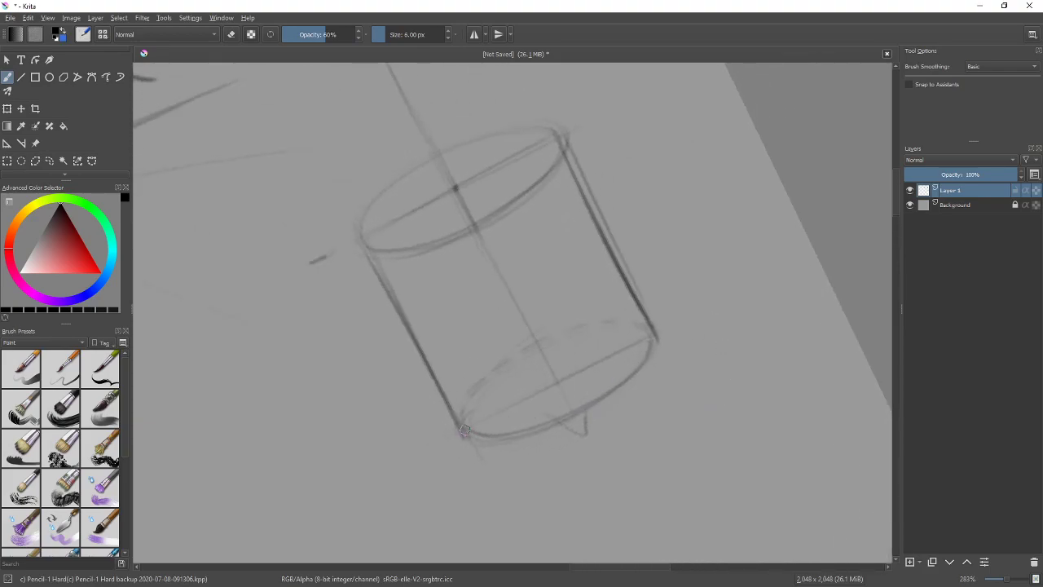
mouse_move(461, 432)
mouse_down()
mouse_move(570, 423)
mouse_move(651, 347)
mouse_move(583, 412)
mouse_up()
key(ctrl+z)
drag(656, 330, 593, 405)
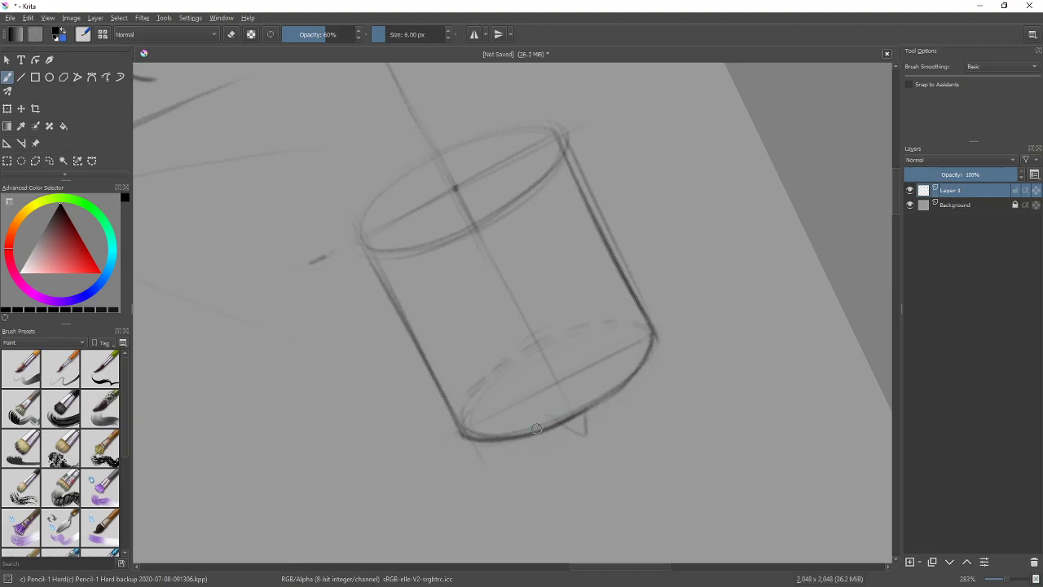
drag(462, 429, 520, 431)
key(e)
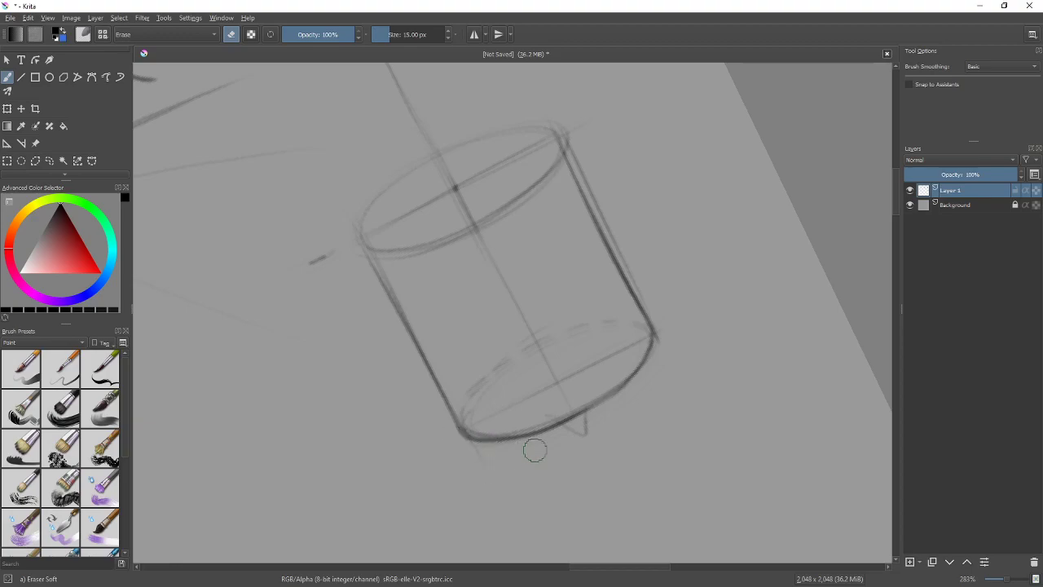
key(e)
Step: Darken the back curve of the cylinder's top ellipse
drag(362, 234, 377, 194)
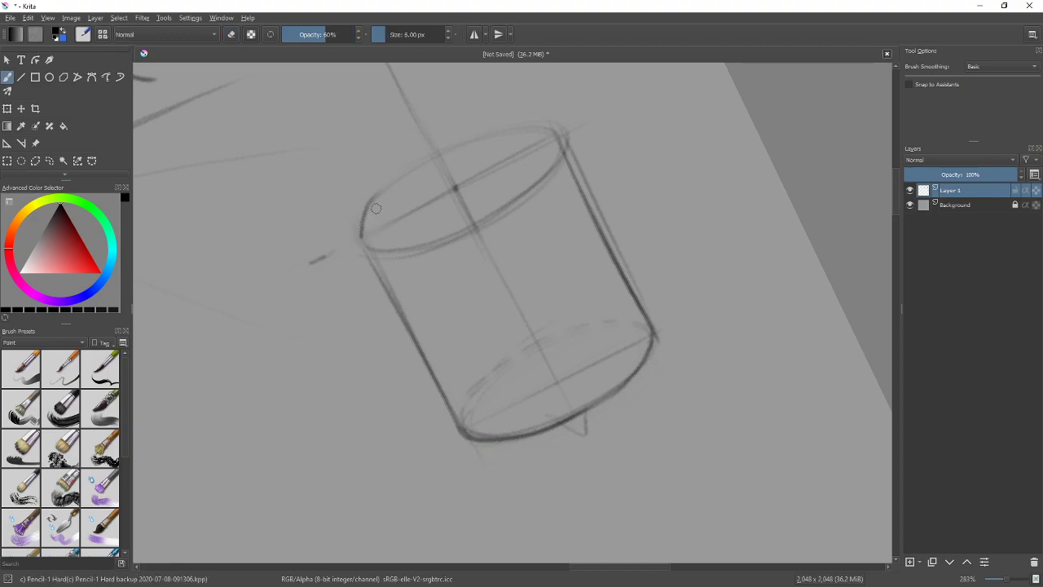
key(ctrl+z)
mouse_move(361, 234)
mouse_down()
mouse_move(407, 173)
mouse_move(555, 128)
mouse_move(561, 139)
mouse_move(489, 125)
mouse_move(428, 154)
mouse_up()
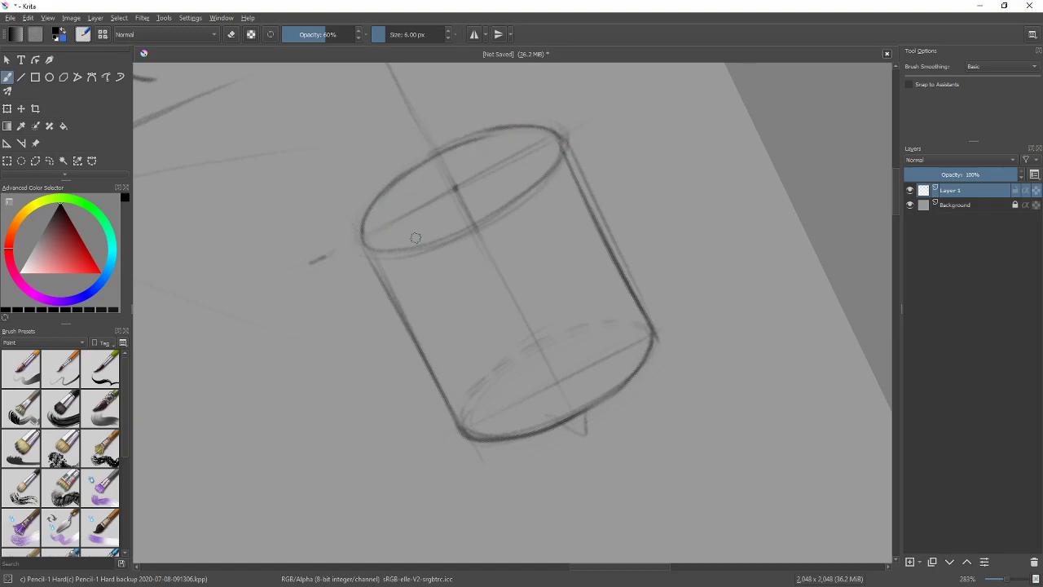
Step: Sketch a viewer's eye above the cylinder's right side with an arrow pointing down toward its top ellipse
mouse_move(698, 302)
mouse_down()
mouse_move(723, 319)
mouse_move(708, 391)
mouse_move(706, 379)
mouse_up()
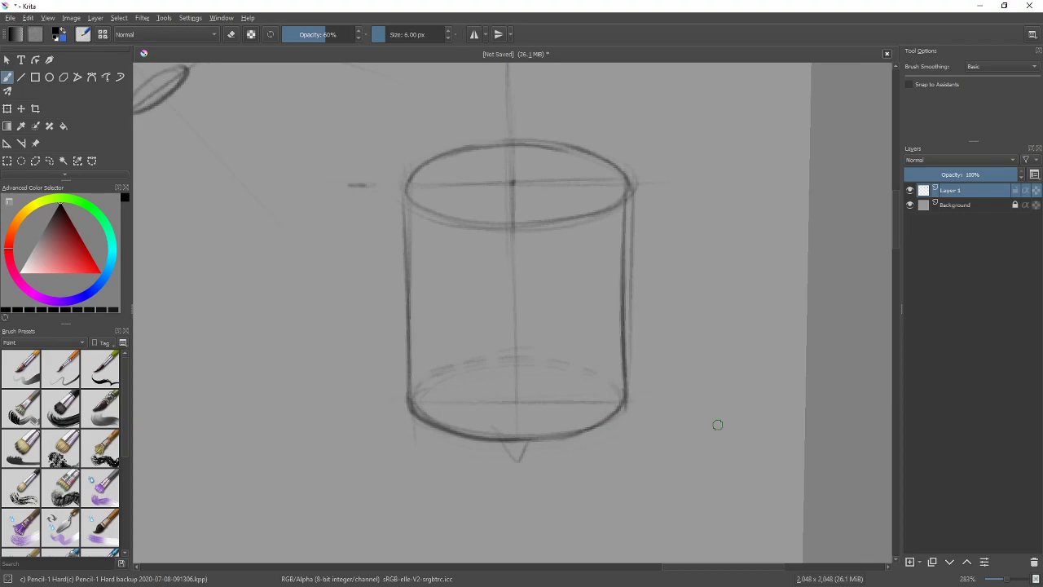
key(minus)
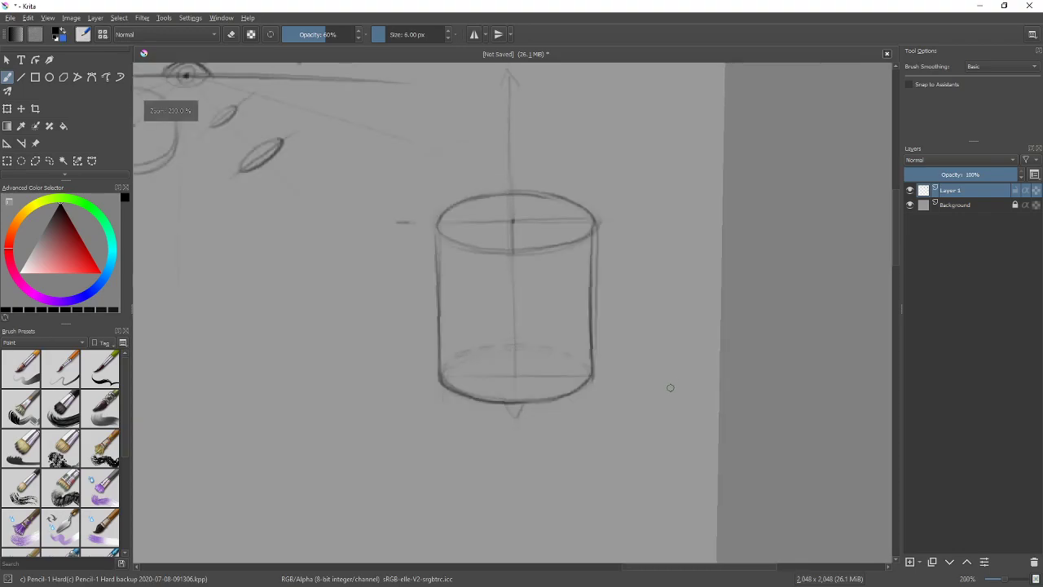
key(plus)
key(minus)
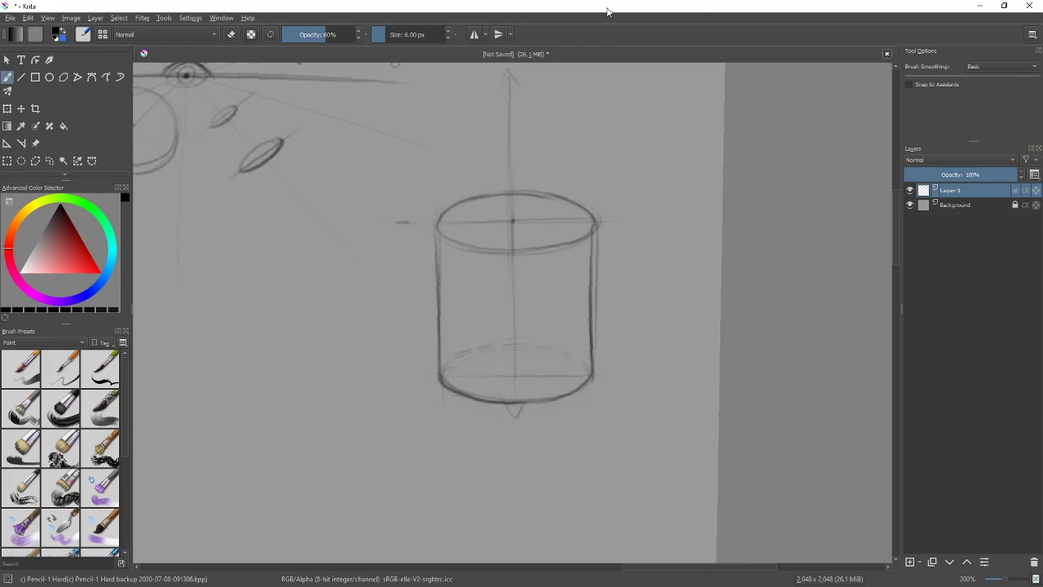
drag(448, 203, 438, 230)
mouse_move(603, 130)
mouse_down()
mouse_move(618, 163)
mouse_move(606, 153)
mouse_move(624, 147)
mouse_move(603, 143)
mouse_move(613, 142)
mouse_move(611, 153)
mouse_move(561, 183)
mouse_move(575, 181)
mouse_up()
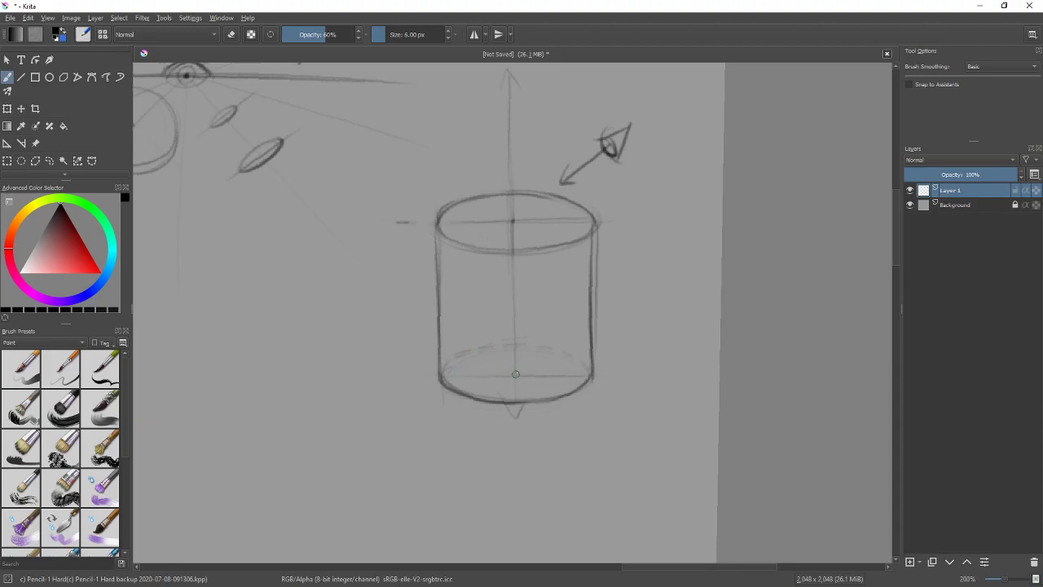
Step: Write the note "Closer = Bigger" beside the cylinder's top ellipse
mouse_move(619, 216)
mouse_down()
mouse_move(643, 200)
mouse_move(695, 198)
mouse_up()
mouse_move(635, 196)
mouse_down()
mouse_move(629, 205)
mouse_move(644, 212)
mouse_up()
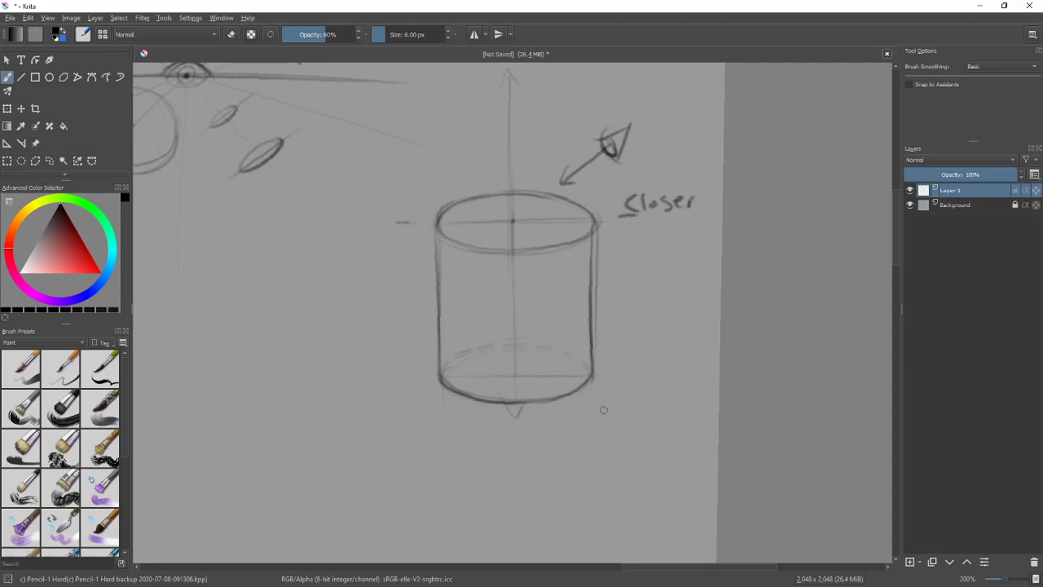
mouse_move(620, 229)
mouse_down()
mouse_move(650, 227)
mouse_move(644, 241)
mouse_move(681, 249)
mouse_up()
drag(688, 236, 703, 228)
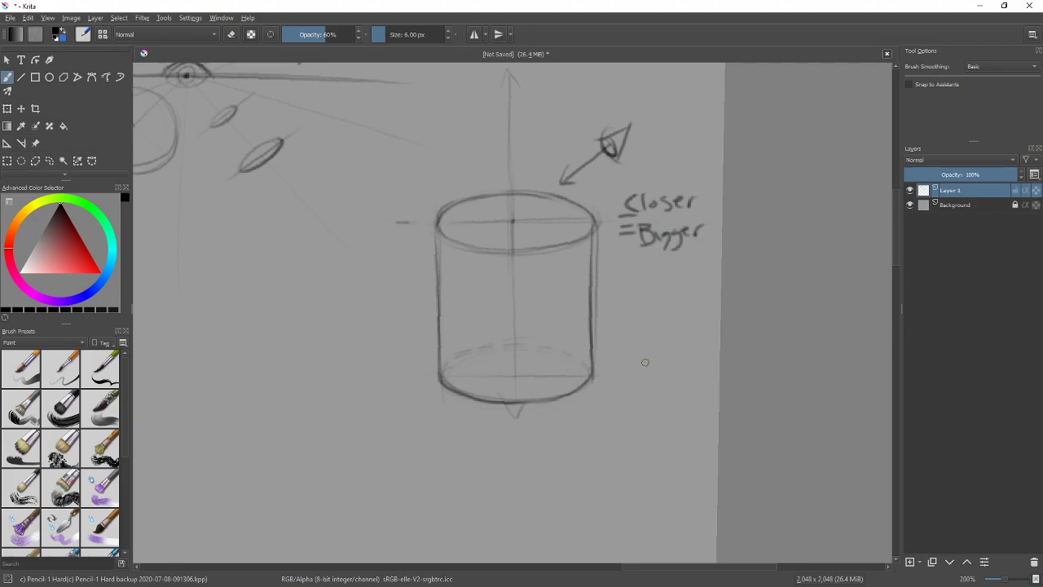
Step: Write the note "Farther = Smaller" beside the cylinder's bottom ellipse
drag(612, 342, 614, 361)
mouse_move(609, 343)
mouse_down()
mouse_move(624, 339)
mouse_move(622, 351)
mouse_up()
mouse_move(632, 349)
mouse_down()
mouse_move(628, 357)
mouse_move(650, 353)
mouse_up()
drag(645, 346, 660, 353)
drag(661, 348, 686, 352)
drag(685, 345, 697, 340)
drag(610, 372, 629, 369)
drag(610, 379, 682, 378)
drag(690, 358, 699, 377)
mouse_move(703, 367)
mouse_down()
mouse_move(704, 377)
mouse_move(709, 364)
mouse_up()
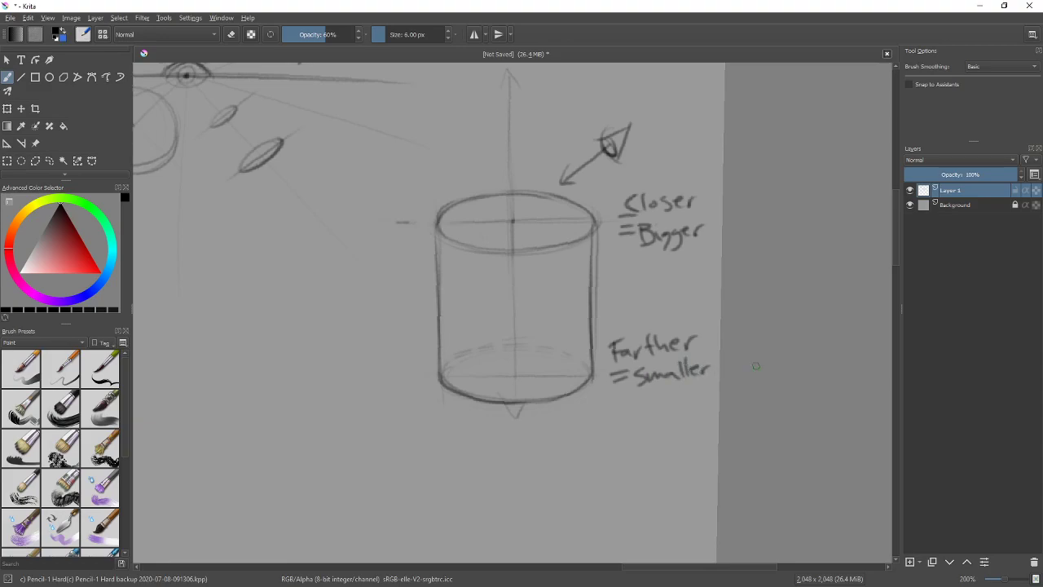
Step: Duplicate the finished cylinder, place the copy directly to its left, and merge it into Layer 1
click(8, 160)
drag(422, 187, 599, 422)
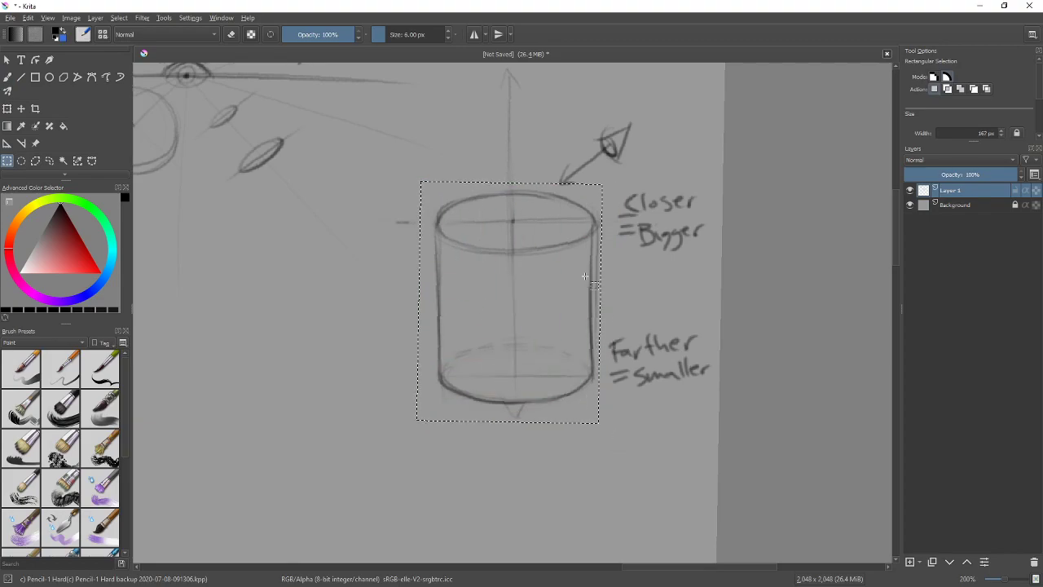
key(ctrl+c)
key(ctrl+v)
key(ctrl+t)
drag(483, 241, 288, 247)
key(Return)
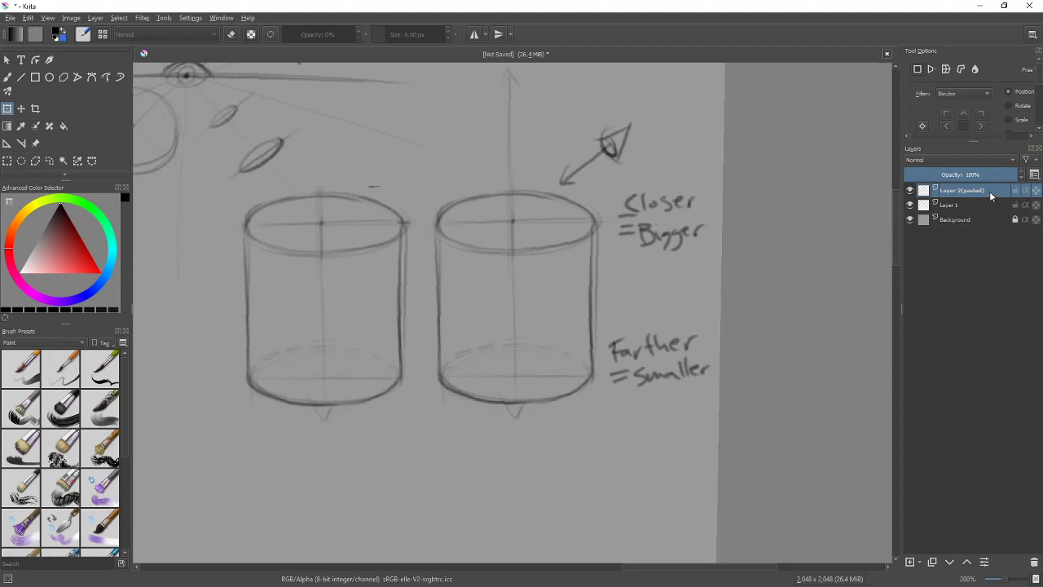
key(ctrl+e)
click(491, 263)
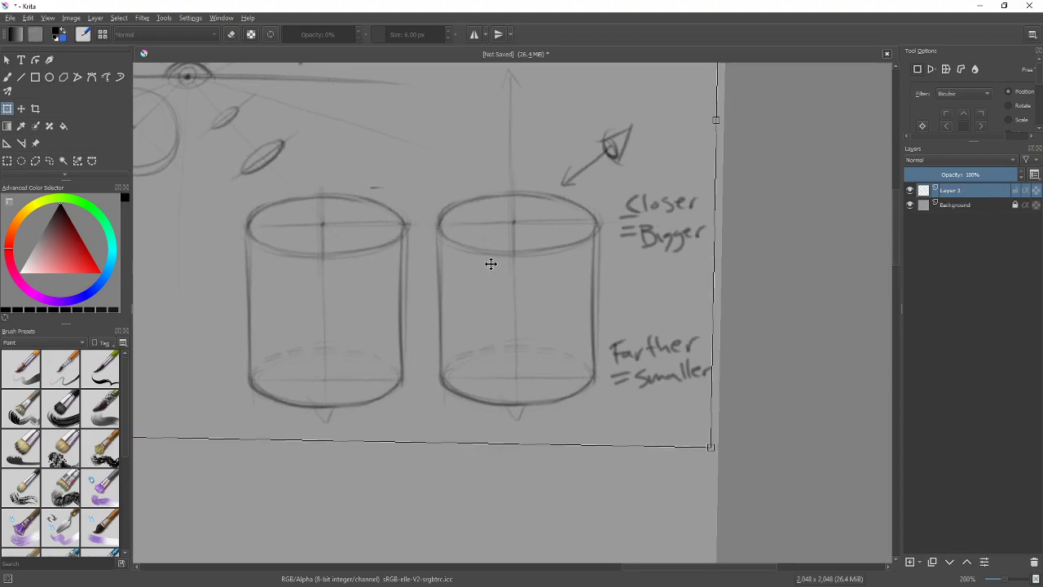
key(Return)
Step: Mark the center of the copied cylinder's base with a dot
drag(479, 305, 603, 319)
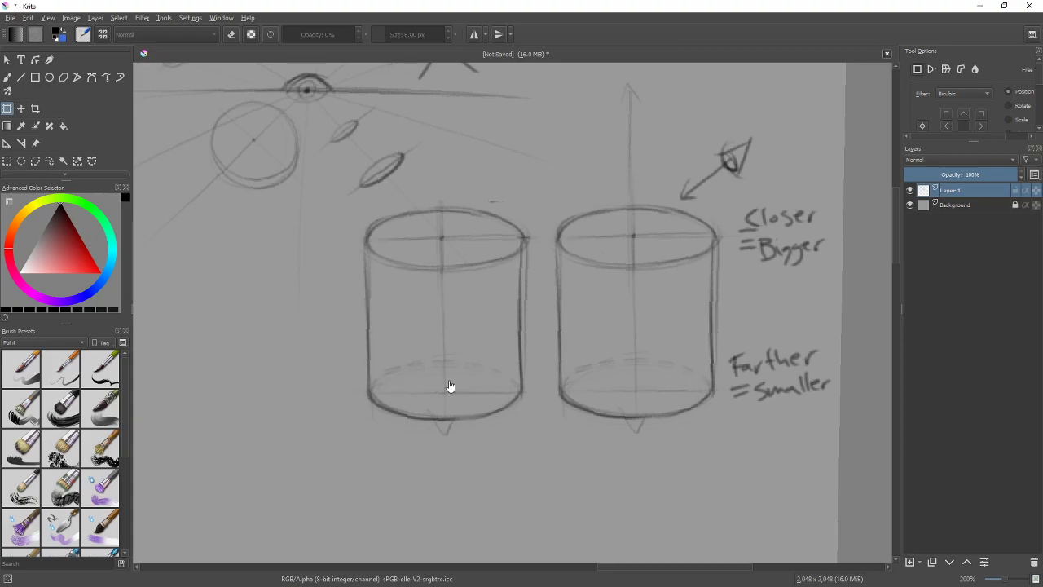
key(b)
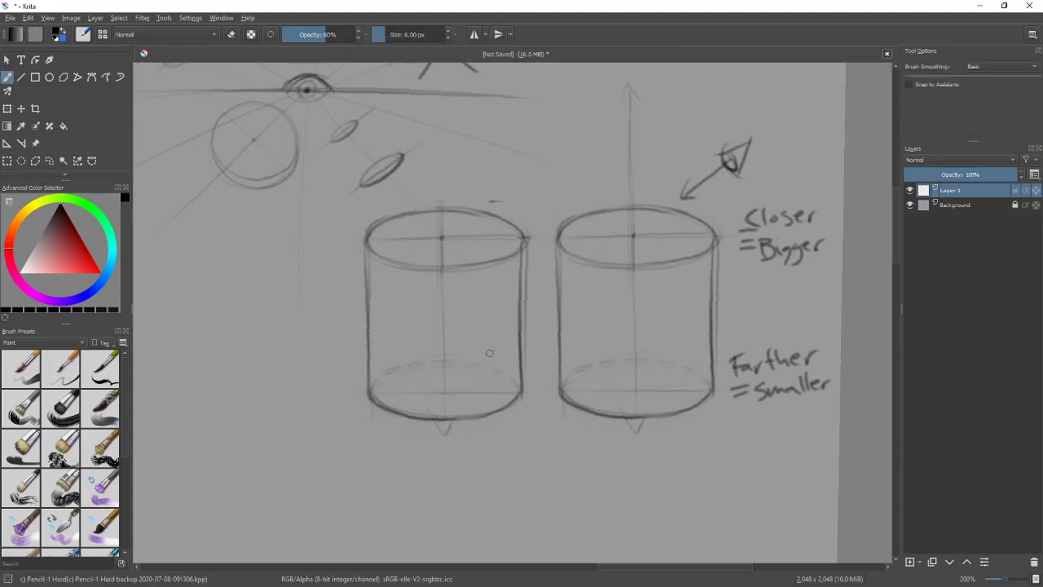
scroll(537, 420, up, 1)
scroll(587, 395, up, 1)
click(468, 383)
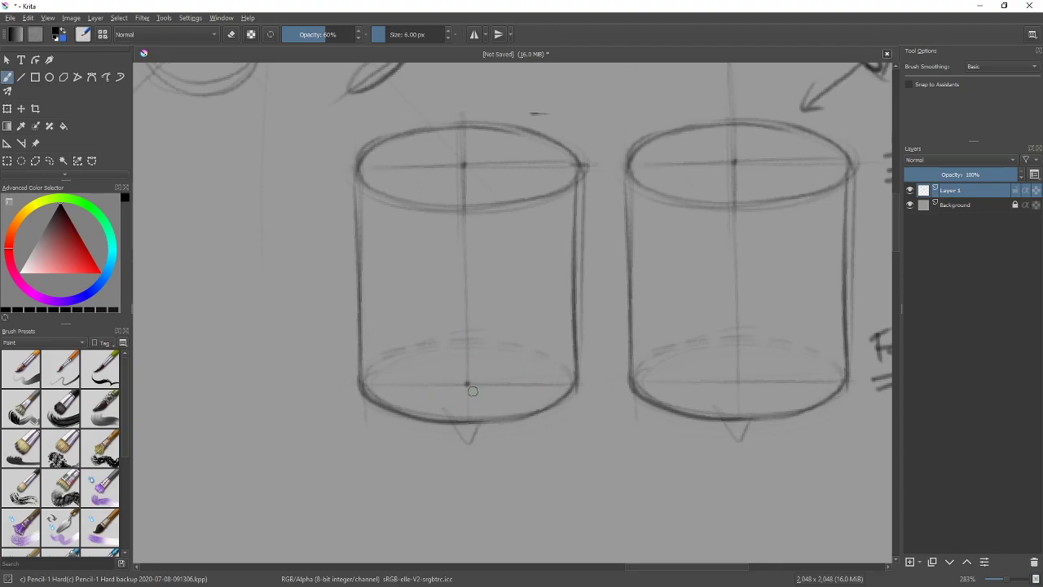
Step: Sketch temporary arrows pointing inward around the copied cylinder's base ellipse, and undo them
drag(586, 389, 597, 348)
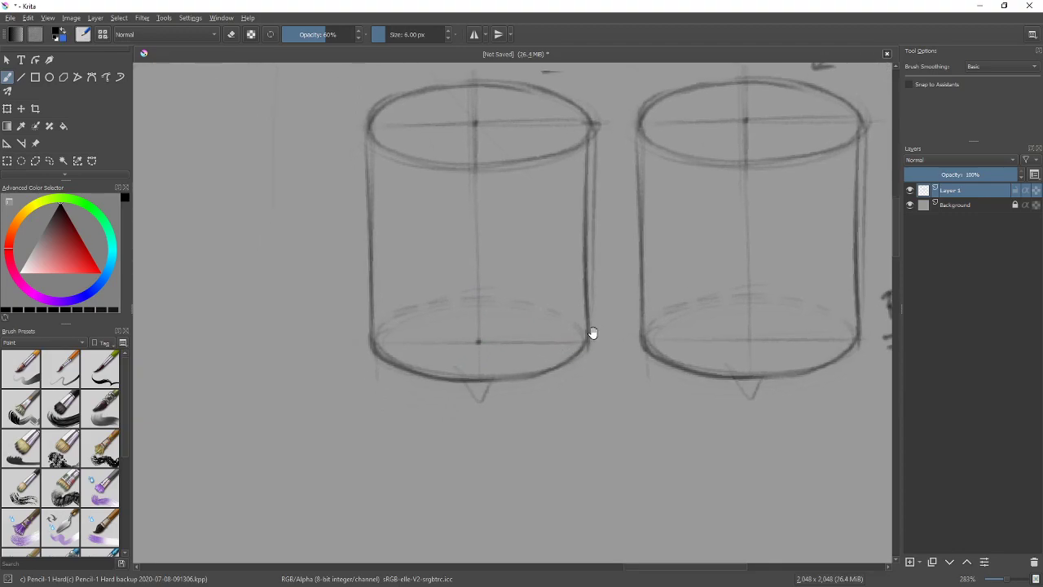
mouse_move(488, 276)
mouse_down()
mouse_move(490, 321)
mouse_move(499, 313)
mouse_up()
mouse_move(494, 417)
mouse_down()
mouse_move(494, 364)
mouse_move(500, 374)
mouse_up()
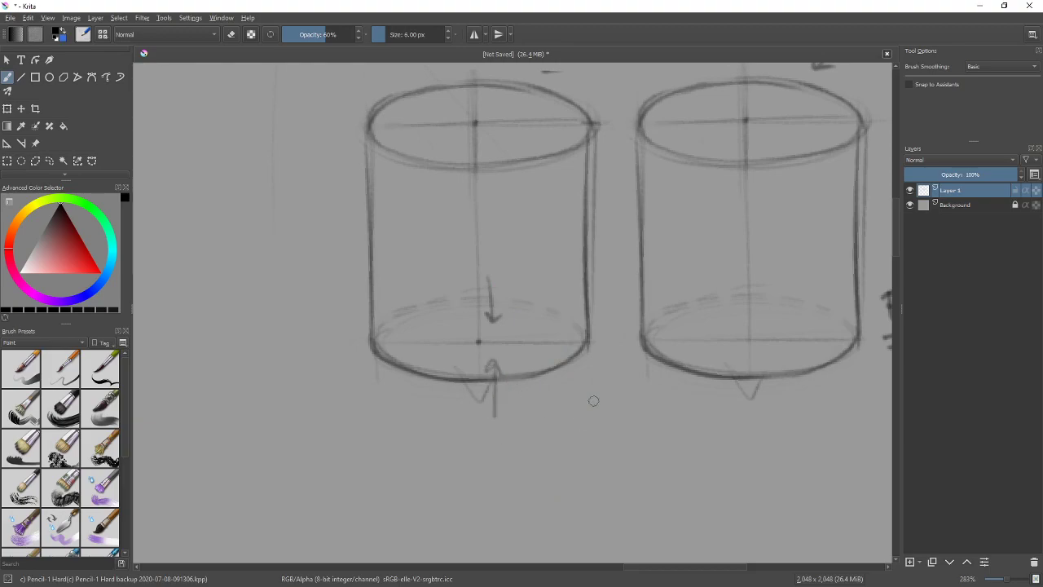
drag(613, 337, 560, 341)
drag(570, 334, 572, 348)
drag(383, 341, 401, 347)
key(ctrl+z)
key(ctrl+z)
key(ctrl+z)
key(ctrl+z)
key(ctrl+z)
key(ctrl+z)
key(ctrl+z)
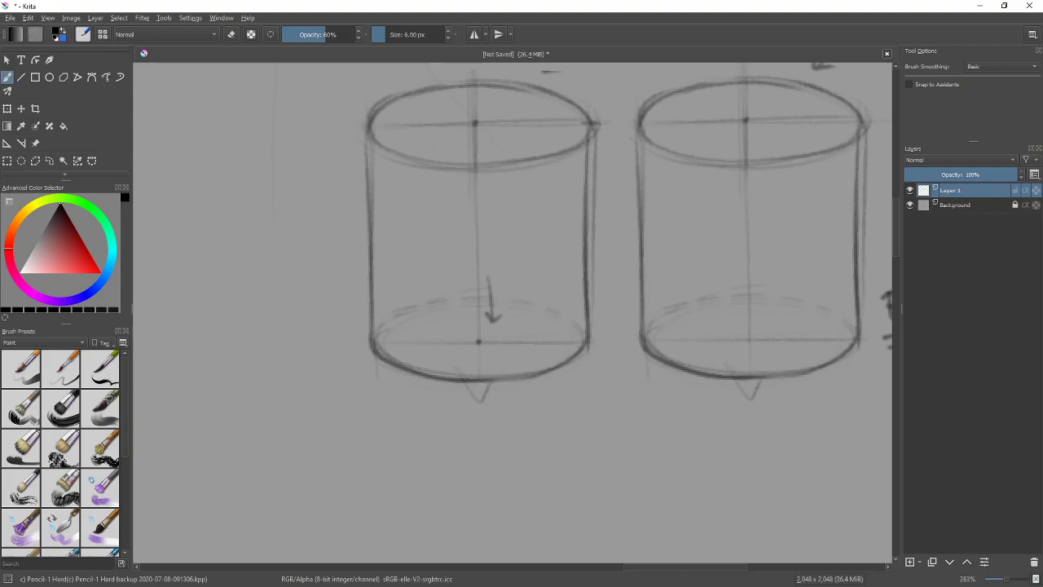
key(ctrl+z)
Step: Replace the copied cylinder's base with a smaller ellipse around the center dot, erasing the old base and straight sides
mouse_move(393, 342)
mouse_down()
mouse_move(419, 323)
mouse_move(397, 348)
mouse_move(403, 334)
mouse_move(417, 347)
mouse_move(397, 340)
mouse_move(427, 347)
mouse_move(410, 344)
mouse_move(410, 359)
mouse_move(550, 360)
mouse_move(561, 339)
mouse_move(507, 370)
mouse_move(470, 368)
mouse_move(518, 360)
mouse_move(466, 369)
mouse_move(562, 346)
mouse_up()
key(e)
mouse_move(381, 342)
mouse_down()
mouse_move(376, 362)
mouse_move(373, 346)
mouse_up()
mouse_move(368, 287)
mouse_down()
mouse_move(367, 339)
mouse_move(366, 168)
mouse_up()
mouse_move(380, 339)
mouse_down()
mouse_move(407, 380)
mouse_move(445, 358)
mouse_move(390, 365)
mouse_move(485, 385)
mouse_move(415, 374)
mouse_move(518, 378)
mouse_move(389, 362)
mouse_move(550, 381)
mouse_move(501, 388)
mouse_move(588, 336)
mouse_up()
mouse_move(587, 250)
mouse_down()
mouse_move(593, 361)
mouse_move(582, 241)
mouse_move(585, 287)
mouse_move(595, 147)
mouse_move(589, 378)
mouse_move(558, 336)
mouse_move(567, 318)
mouse_move(400, 306)
mouse_move(509, 296)
mouse_move(399, 316)
mouse_move(456, 300)
mouse_up()
key(slash)
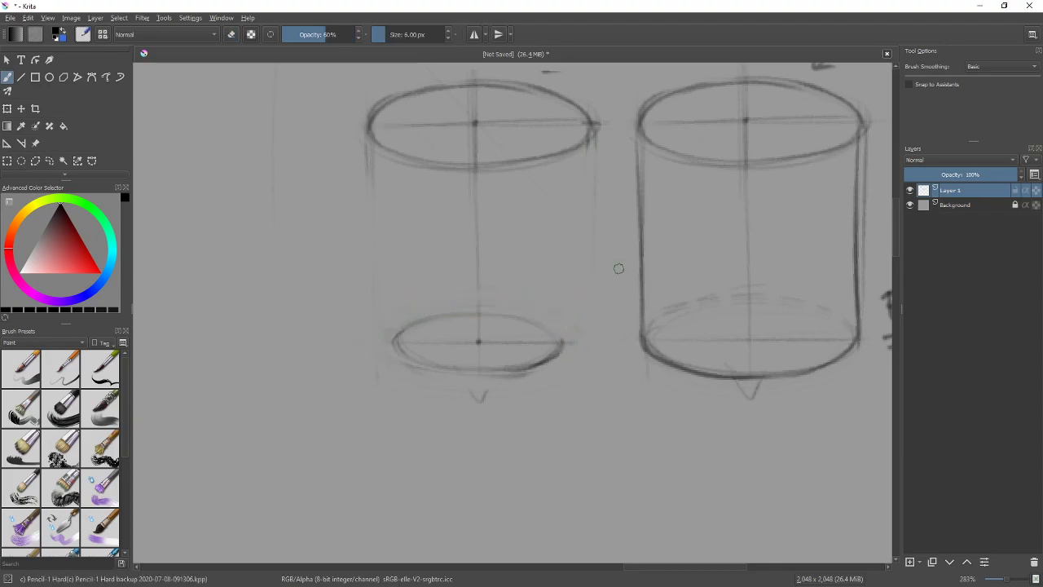
Step: Draw tapered side lines joining the copy's wide top ellipse to its smaller base ellipse
mouse_move(619, 326)
mouse_down()
mouse_move(578, 325)
mouse_move(516, 387)
mouse_move(497, 375)
mouse_move(496, 279)
mouse_move(479, 430)
mouse_up()
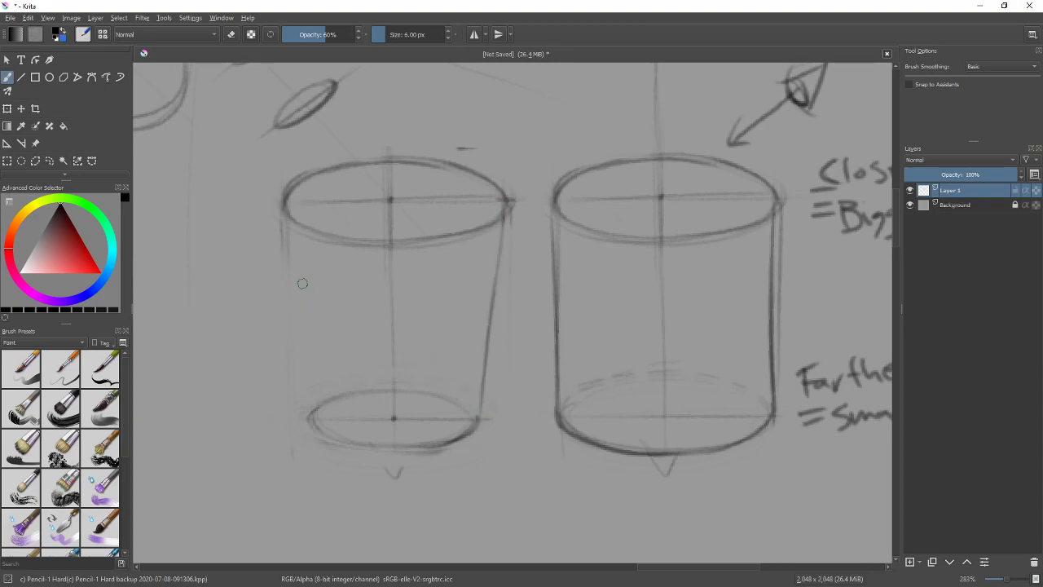
mouse_move(287, 248)
mouse_down()
mouse_move(304, 420)
mouse_move(285, 245)
mouse_up()
mouse_move(284, 193)
mouse_down()
mouse_move(291, 319)
mouse_move(317, 385)
mouse_up()
drag(507, 201, 479, 399)
drag(508, 200, 480, 391)
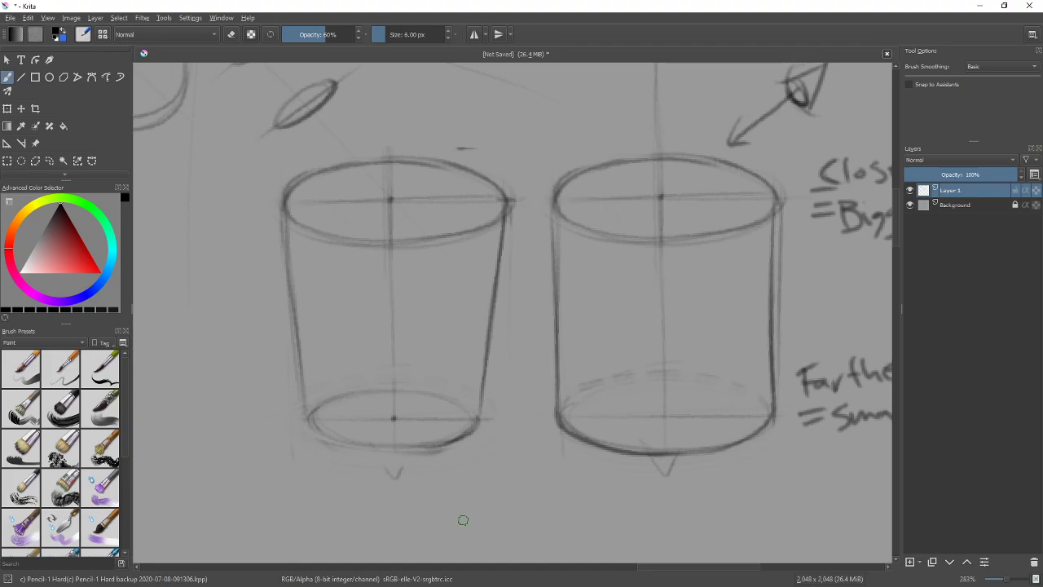
Step: Sketch temporary strokes below the vanishing point and along the tapered cylinder's axis, and undo them
mouse_move(593, 473)
mouse_down()
mouse_move(562, 496)
mouse_move(547, 489)
mouse_up()
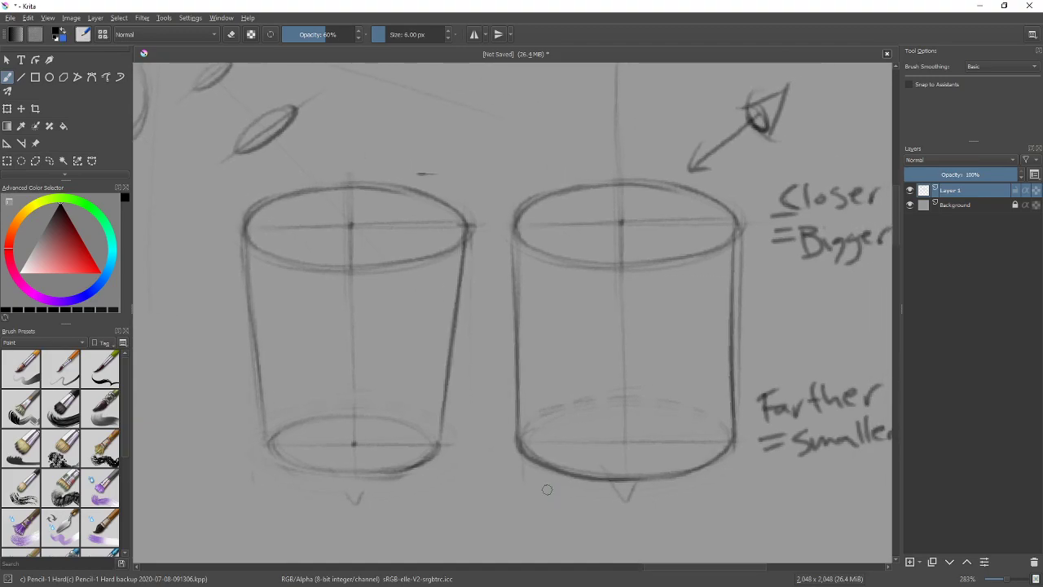
scroll(547, 489, down, 2)
scroll(537, 438, up, 1)
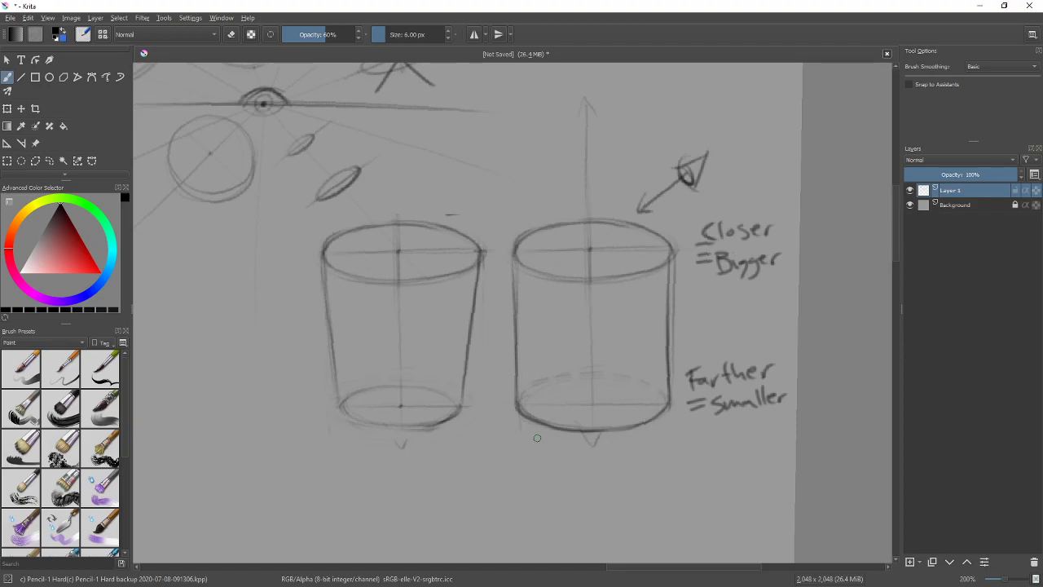
drag(510, 372, 601, 456)
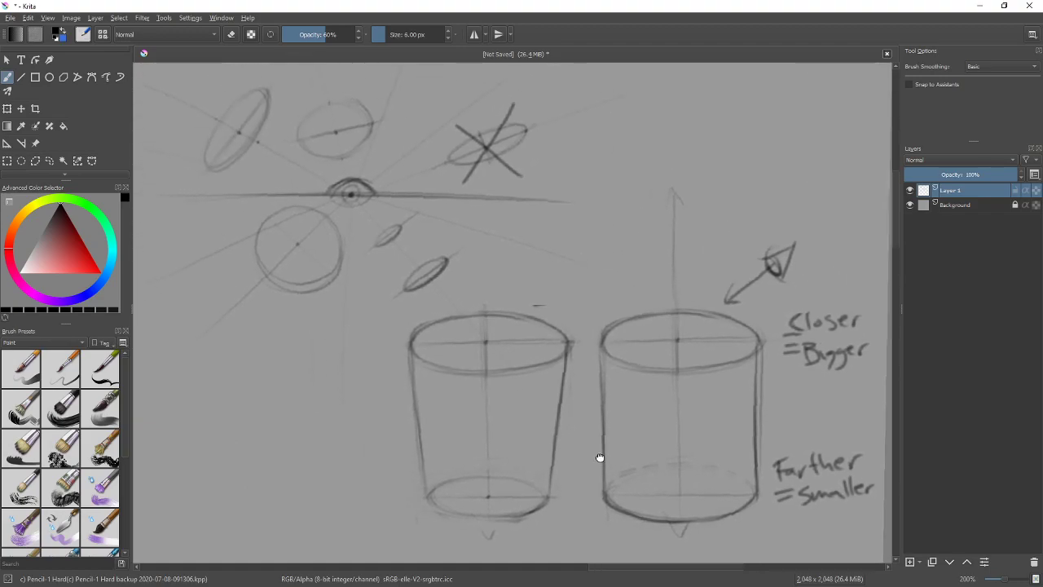
drag(364, 264, 358, 228)
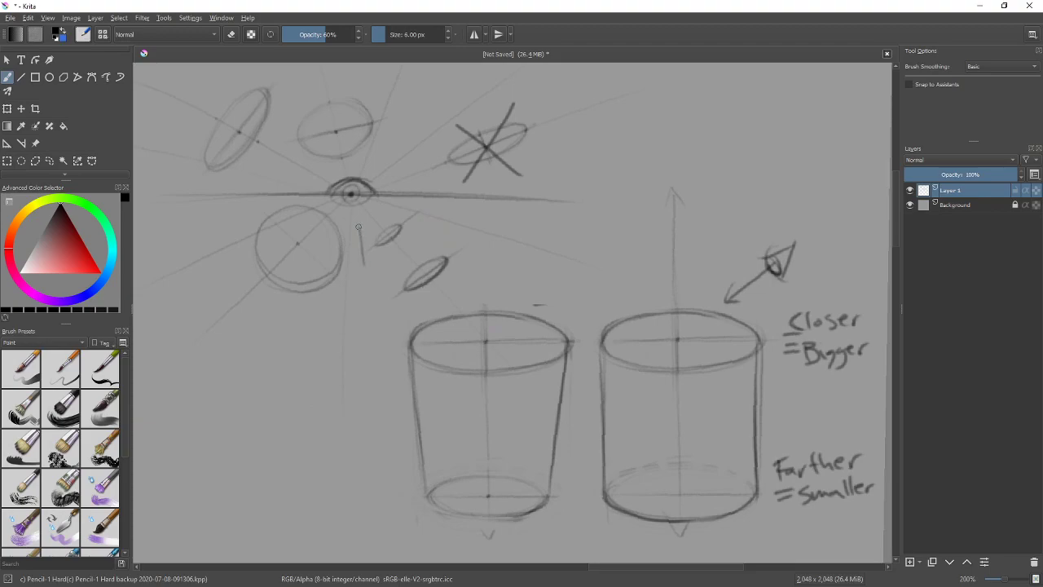
key(ctrl+z)
drag(494, 276, 494, 306)
mouse_move(487, 295)
mouse_down()
mouse_move(494, 307)
mouse_move(501, 295)
mouse_up()
drag(501, 413, 501, 385)
drag(495, 397, 510, 397)
key(ctrl+z)
key(ctrl+z)
key(ctrl+z)
key(ctrl+z)
key(ctrl+z)
Step: Duplicate the tapered cylinder, place the copy to its left, and merge it into Layer 1
scroll(572, 449, down, 3)
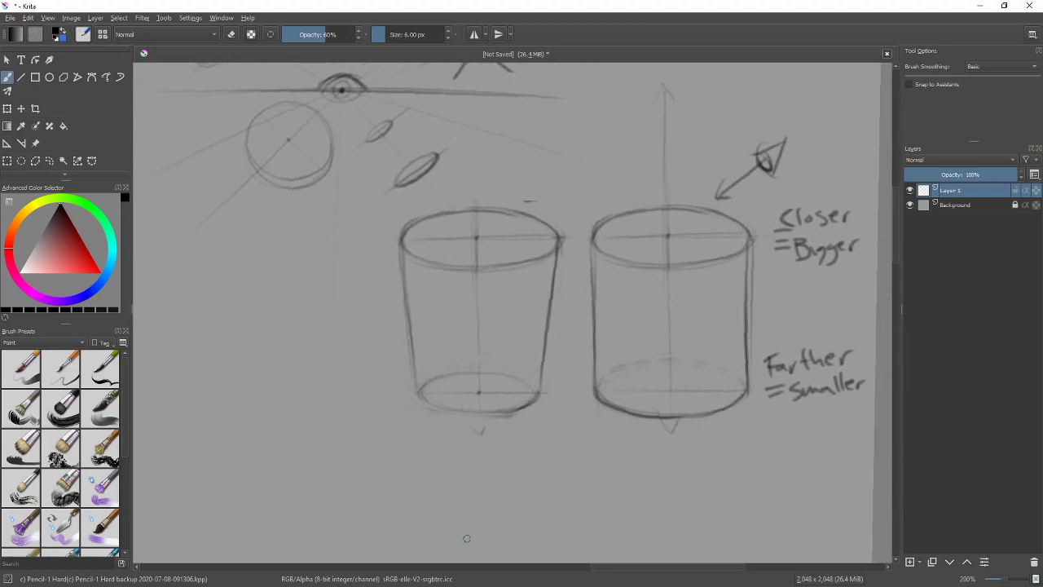
mouse_move(454, 414)
mouse_down()
mouse_move(465, 457)
mouse_move(486, 462)
mouse_up()
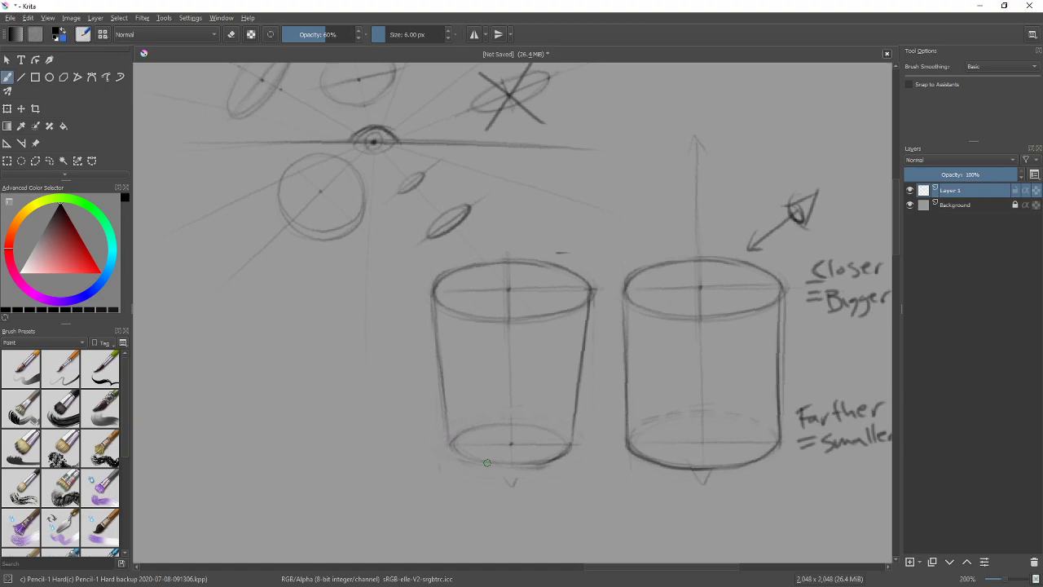
click(7, 161)
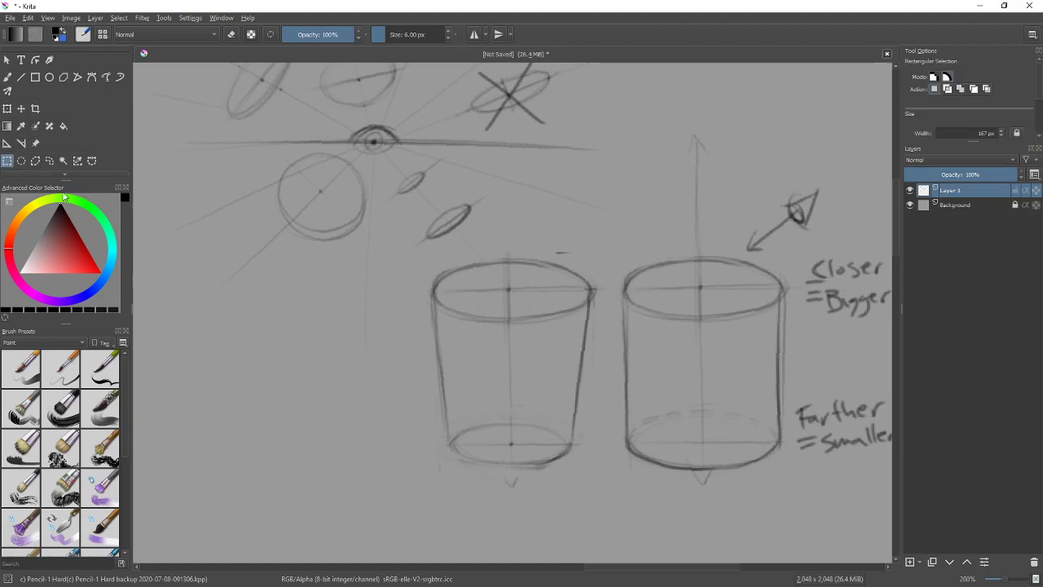
drag(416, 246, 606, 503)
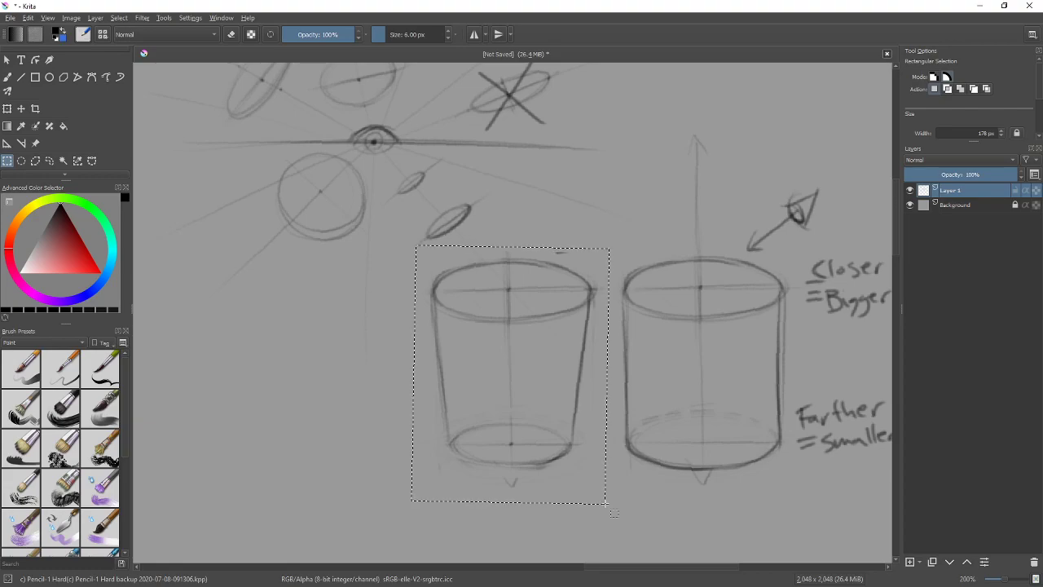
key(ctrl+c)
key(ctrl+v)
key(ctrl+t)
drag(517, 318, 317, 321)
drag(317, 319, 464, 339)
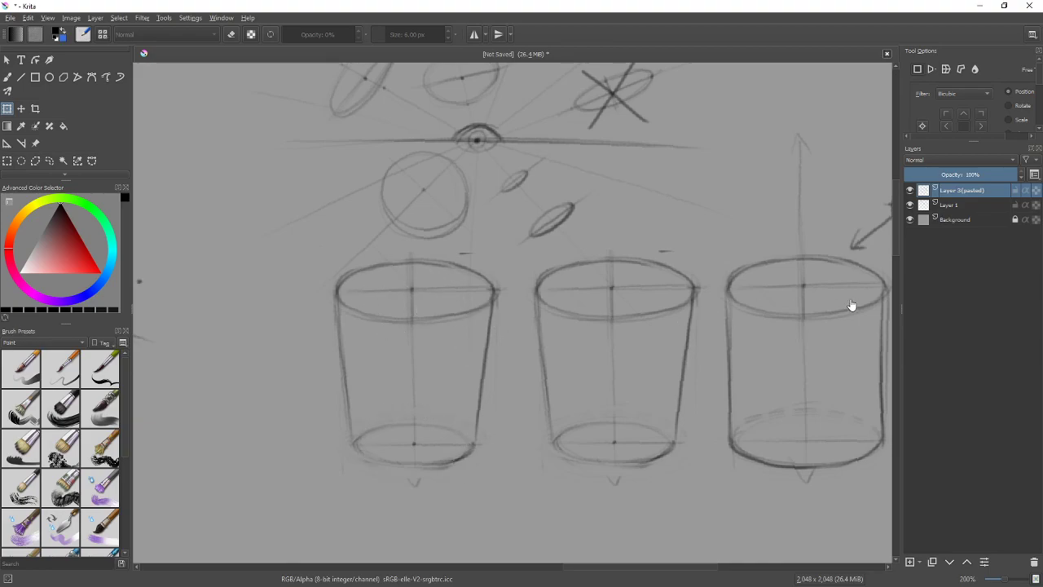
click(7, 77)
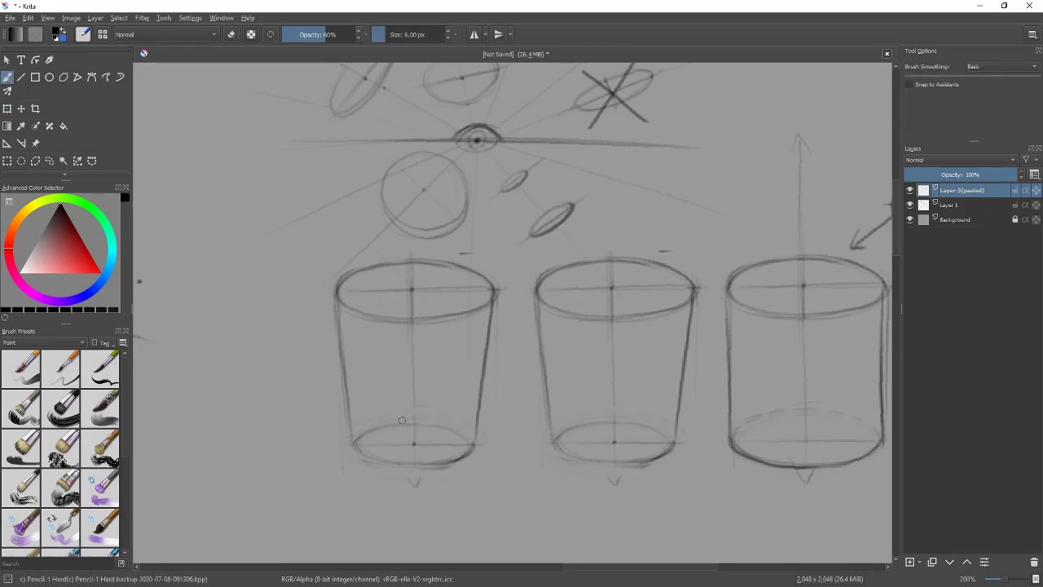
key(shift+Delete)
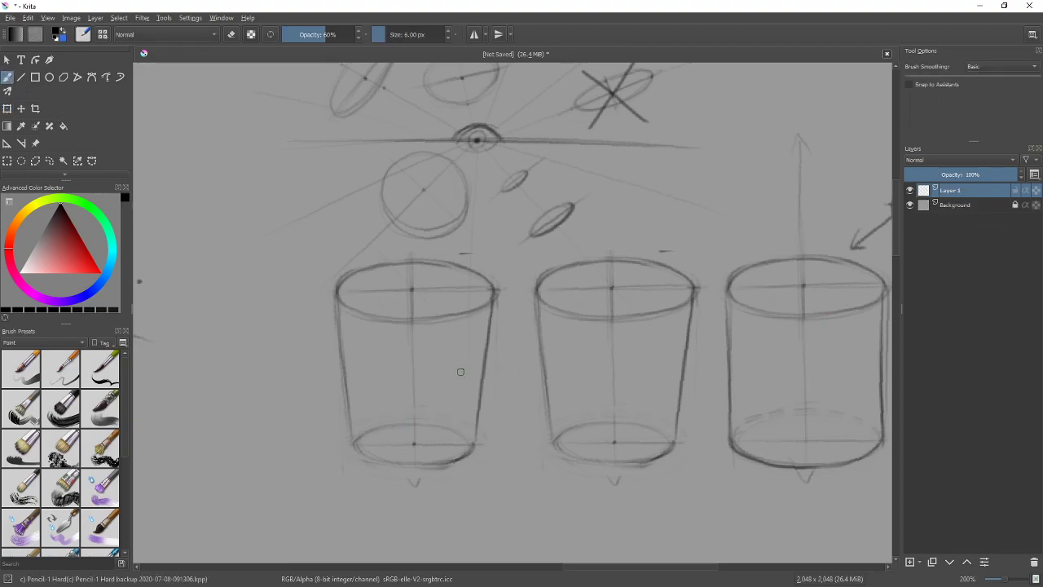
Step: Mark a taller minor axis on the leftmost tapered cylinder's base and redraw the base as a rounder ellipse
drag(453, 381, 466, 331)
scroll(460, 346, up, 2)
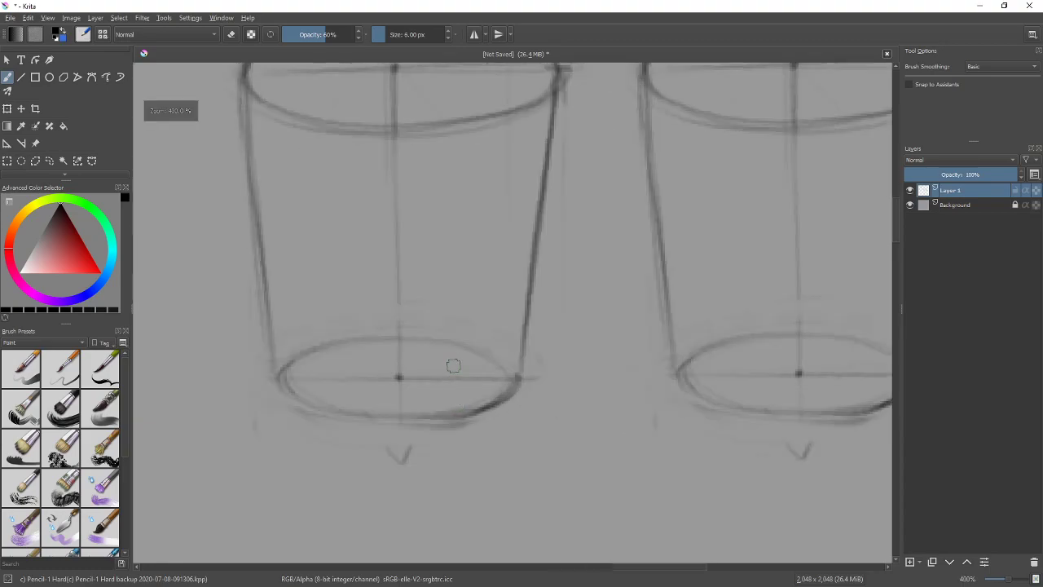
scroll(448, 354, down, 1)
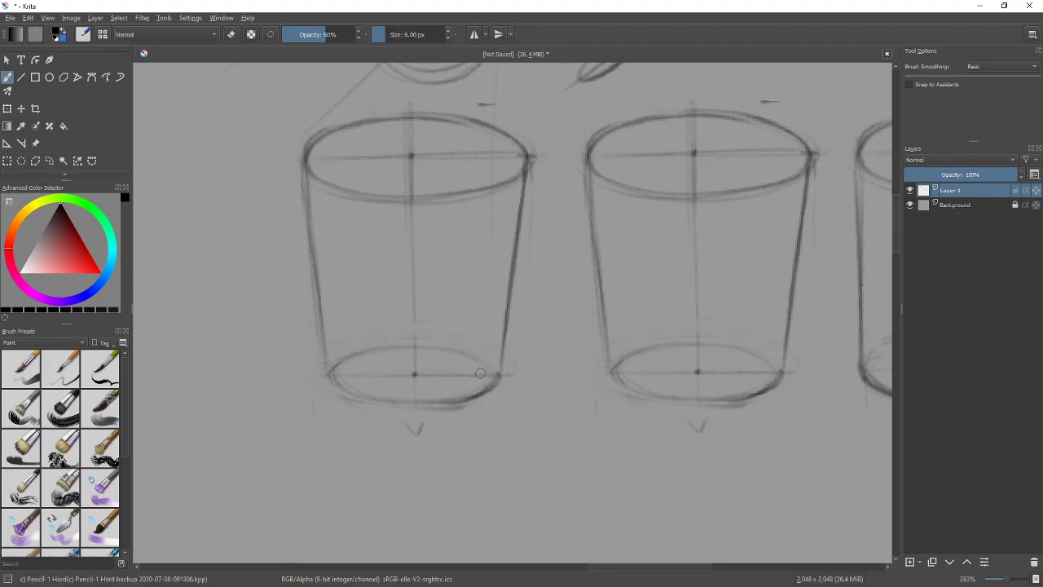
drag(405, 336, 421, 336)
drag(421, 409, 428, 439)
mouse_move(328, 373)
mouse_down()
mouse_move(371, 344)
mouse_move(332, 360)
mouse_move(366, 342)
mouse_move(416, 336)
mouse_move(340, 348)
mouse_move(374, 344)
mouse_move(326, 363)
mouse_move(409, 336)
mouse_up()
drag(342, 349, 432, 335)
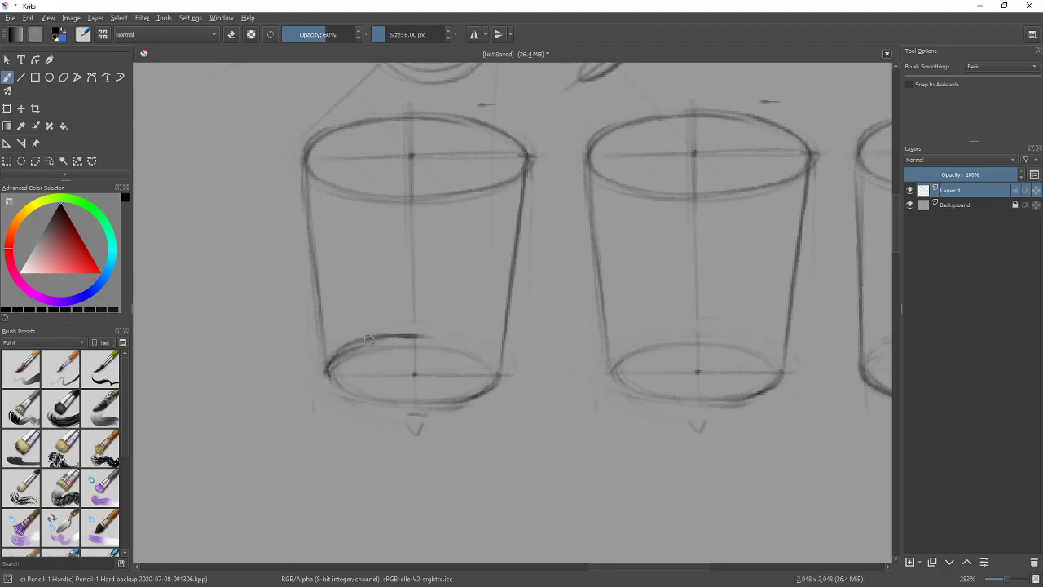
mouse_move(498, 375)
mouse_down()
mouse_move(498, 367)
mouse_move(413, 334)
mouse_up()
mouse_move(476, 349)
mouse_down()
mouse_move(371, 338)
mouse_move(366, 355)
mouse_move(327, 370)
mouse_move(418, 412)
mouse_move(366, 409)
mouse_move(457, 413)
mouse_move(484, 401)
mouse_move(500, 374)
mouse_move(378, 413)
mouse_move(345, 401)
mouse_move(327, 377)
mouse_up()
mouse_move(361, 409)
mouse_down()
mouse_move(327, 378)
mouse_move(389, 409)
mouse_move(363, 407)
mouse_move(352, 397)
mouse_move(446, 396)
mouse_up()
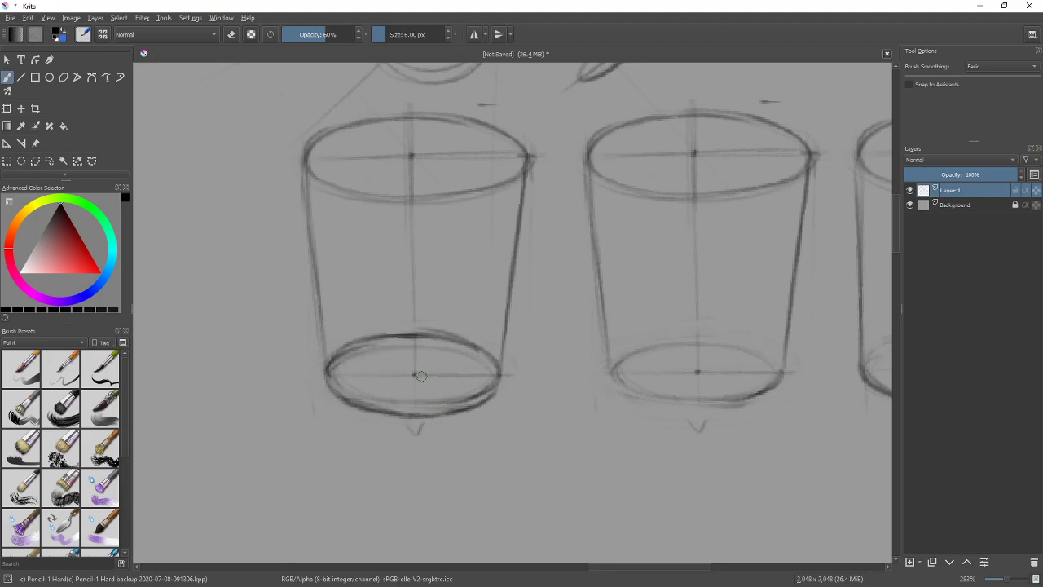
Step: Erase the old narrower base ellipse and lighten the hidden back edge of the leftmost cylinder's new base
key(e)
mouse_move(335, 371)
mouse_down()
mouse_move(404, 346)
mouse_move(345, 360)
mouse_move(442, 343)
mouse_move(400, 343)
mouse_move(431, 335)
mouse_up()
mouse_move(410, 396)
mouse_down()
mouse_move(345, 390)
mouse_move(475, 393)
mouse_move(485, 378)
mouse_move(457, 353)
mouse_move(492, 365)
mouse_move(407, 336)
mouse_move(480, 351)
mouse_move(378, 334)
mouse_move(412, 329)
mouse_move(335, 358)
mouse_move(451, 361)
mouse_move(420, 379)
mouse_move(457, 350)
mouse_move(446, 358)
mouse_move(482, 373)
mouse_up()
key(/)
key(minus)
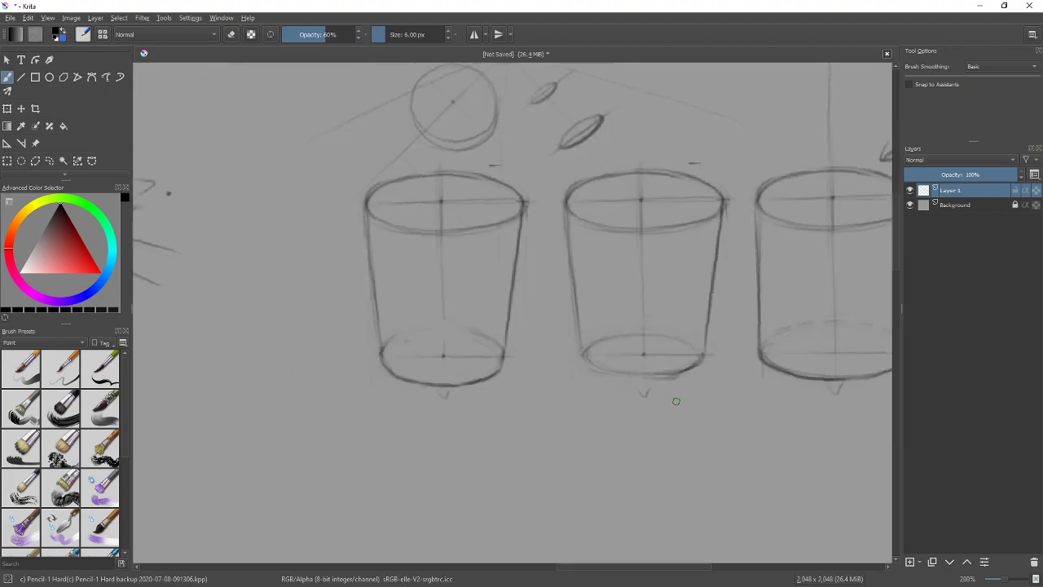
Step: Write the label "No shrink Orthographic" in two lines beneath the straight cylinder
key(minus)
drag(699, 408, 604, 453)
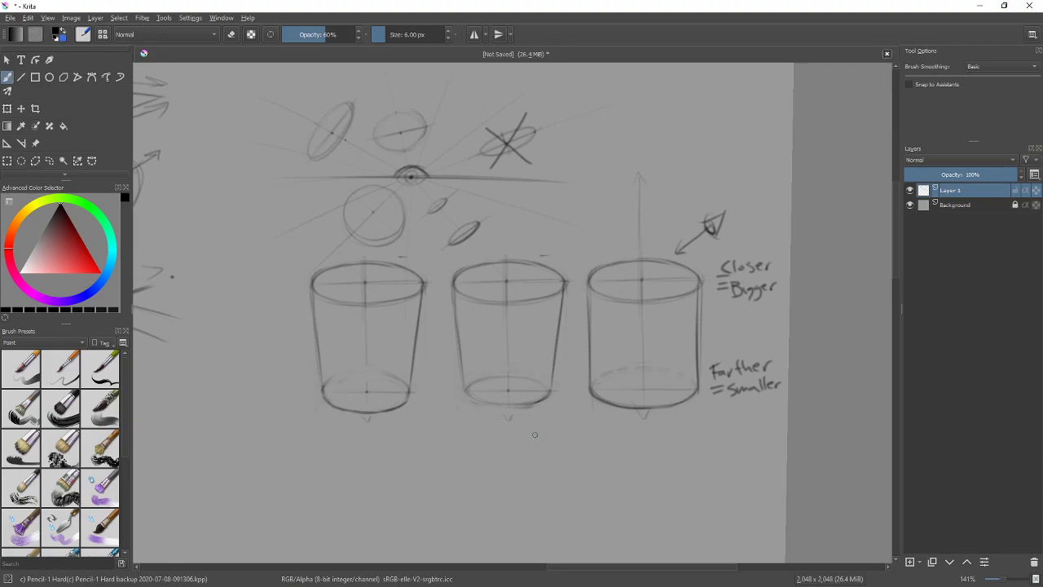
mouse_move(576, 449)
mouse_down()
mouse_move(610, 415)
mouse_move(608, 433)
mouse_move(619, 424)
mouse_move(652, 441)
mouse_move(682, 432)
mouse_up()
key(ctrl+z)
key(ctrl+z)
mouse_move(686, 432)
mouse_down()
mouse_move(686, 440)
mouse_move(686, 419)
mouse_up()
drag(691, 433, 703, 441)
drag(701, 433, 724, 438)
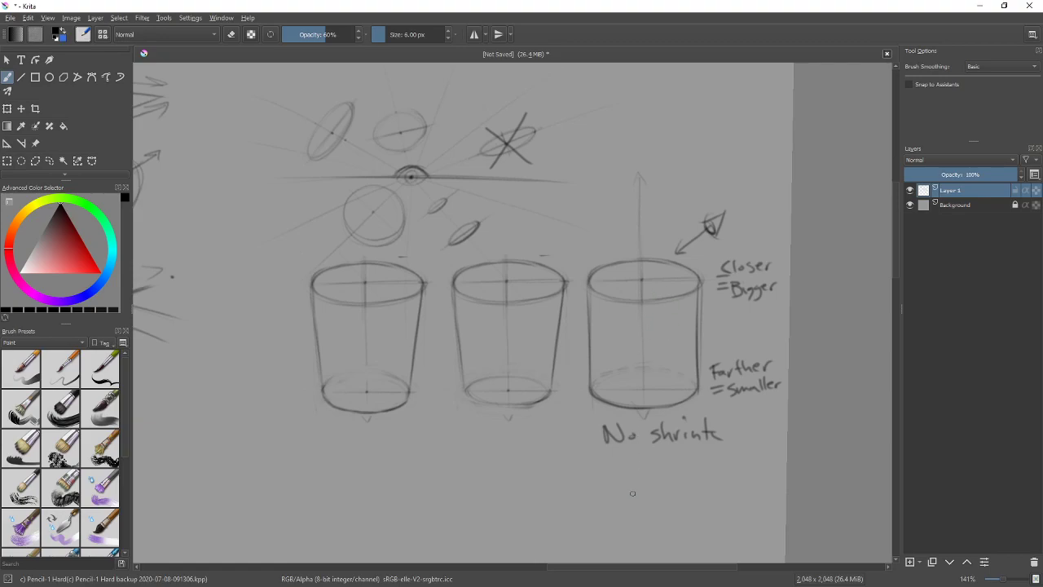
mouse_move(604, 457)
mouse_down()
mouse_move(638, 474)
mouse_move(658, 467)
mouse_move(677, 487)
mouse_move(694, 474)
mouse_move(712, 484)
mouse_move(730, 474)
mouse_up()
drag(733, 455, 734, 458)
drag(746, 466, 748, 472)
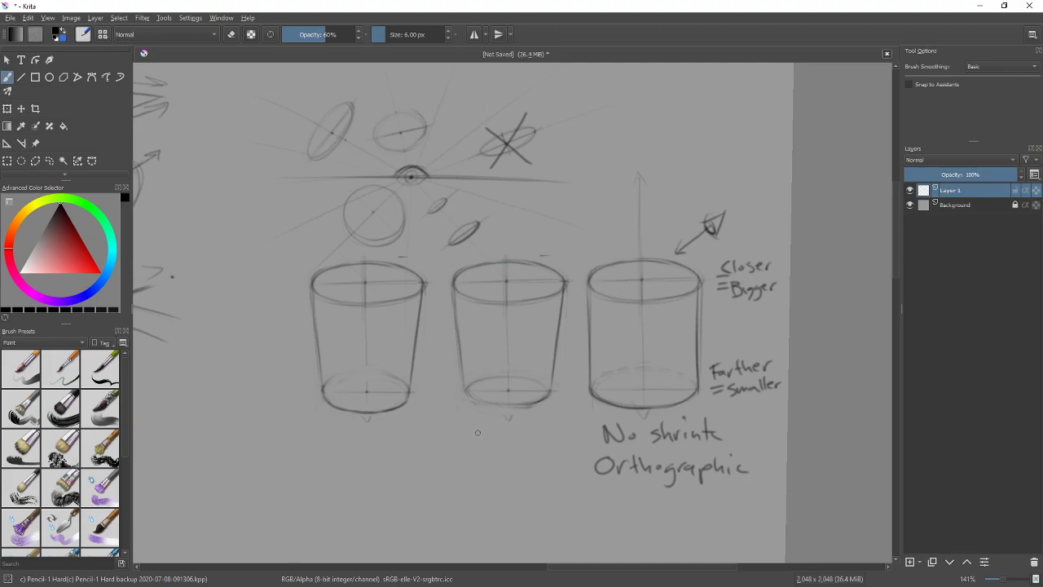
Step: Write "Uniform Shrink" beneath the middle cylinder and "Shrink & rounded" beneath the leftmost cylinder
mouse_move(471, 434)
mouse_down()
mouse_move(491, 446)
mouse_move(552, 446)
mouse_up()
drag(479, 454, 472, 469)
mouse_move(486, 453)
mouse_down()
mouse_move(499, 470)
mouse_move(552, 469)
mouse_up()
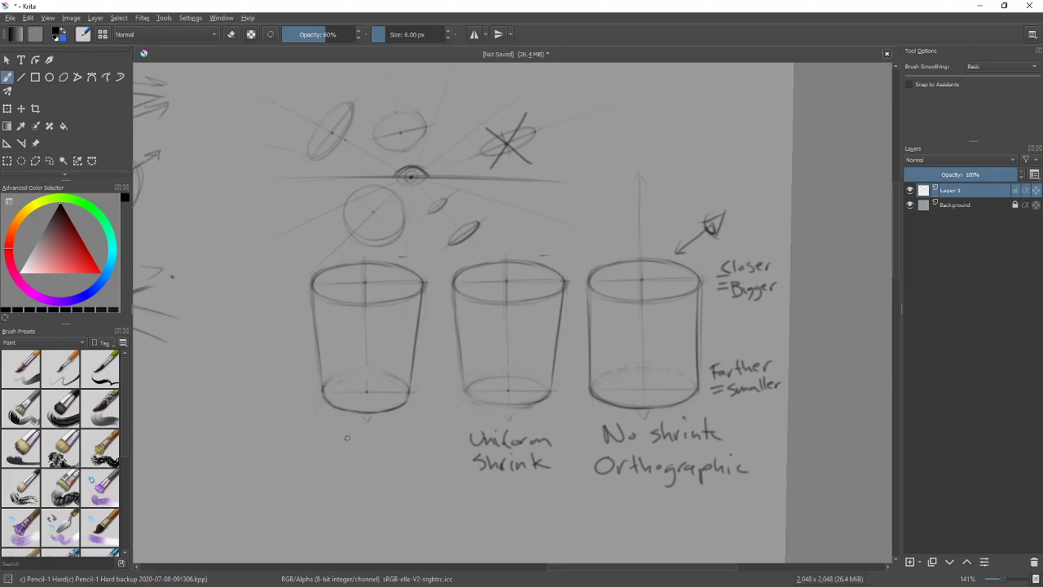
mouse_move(335, 435)
mouse_down()
mouse_move(347, 448)
mouse_move(403, 452)
mouse_up()
mouse_move(331, 457)
mouse_down()
mouse_move(326, 476)
mouse_move(351, 466)
mouse_move(425, 475)
mouse_up()
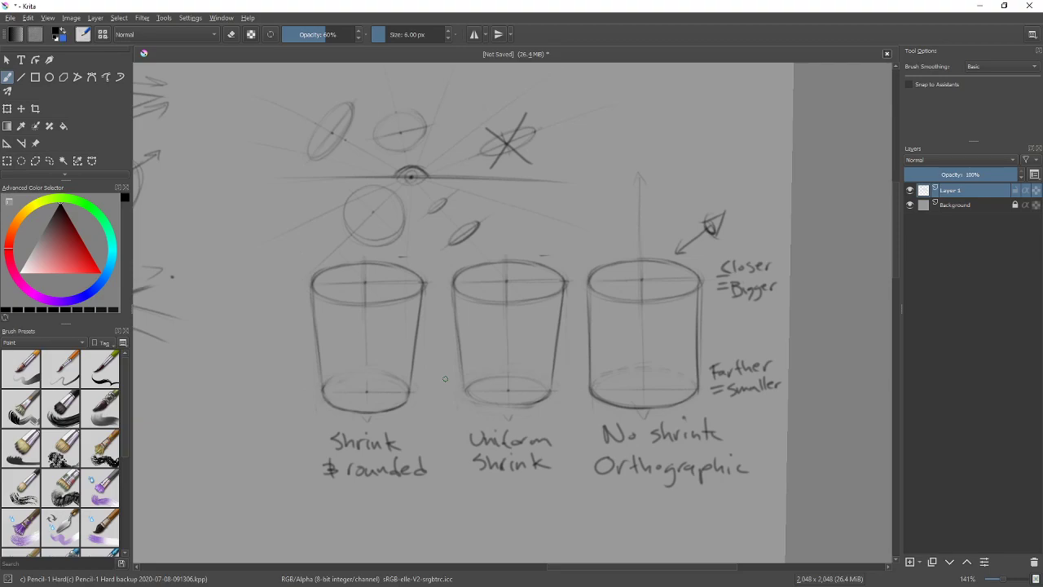
Step: Number the straight, middle and leftmost cylinders with circled 1, 2 and 3 above their top ellipses
mouse_move(593, 240)
mouse_down()
mouse_move(596, 256)
mouse_move(590, 234)
mouse_up()
mouse_move(487, 241)
mouse_down()
mouse_move(487, 255)
mouse_move(466, 248)
mouse_move(480, 256)
mouse_up()
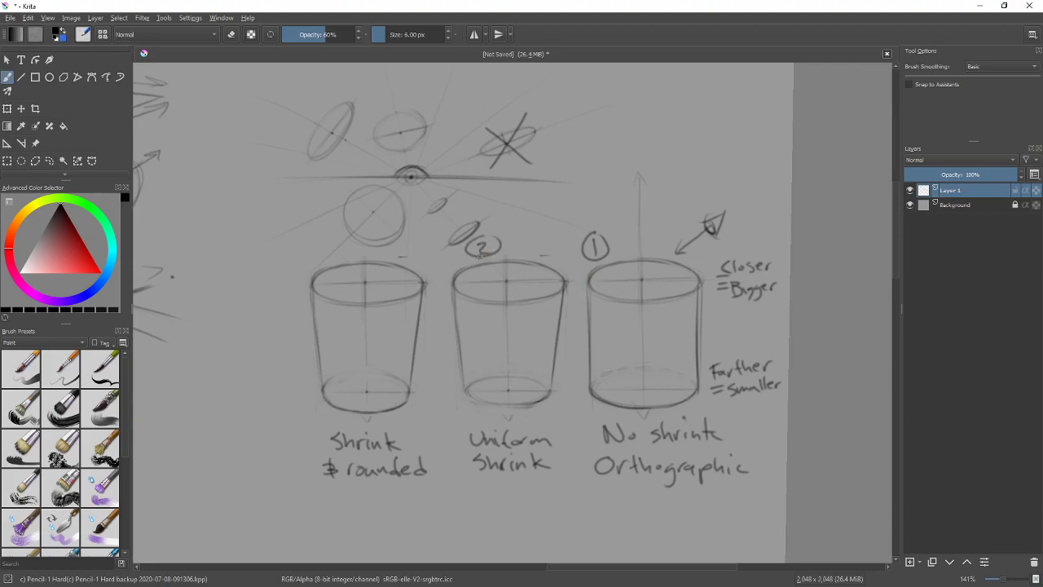
mouse_move(299, 248)
mouse_down()
mouse_move(307, 264)
mouse_move(296, 277)
mouse_up()
click(605, 11)
Step: Sketch temporary strokes beside cylinder 3's base and down its top ellipse's minor axis, and undo them
drag(294, 443, 314, 409)
drag(307, 415, 316, 420)
key(ctrl+z)
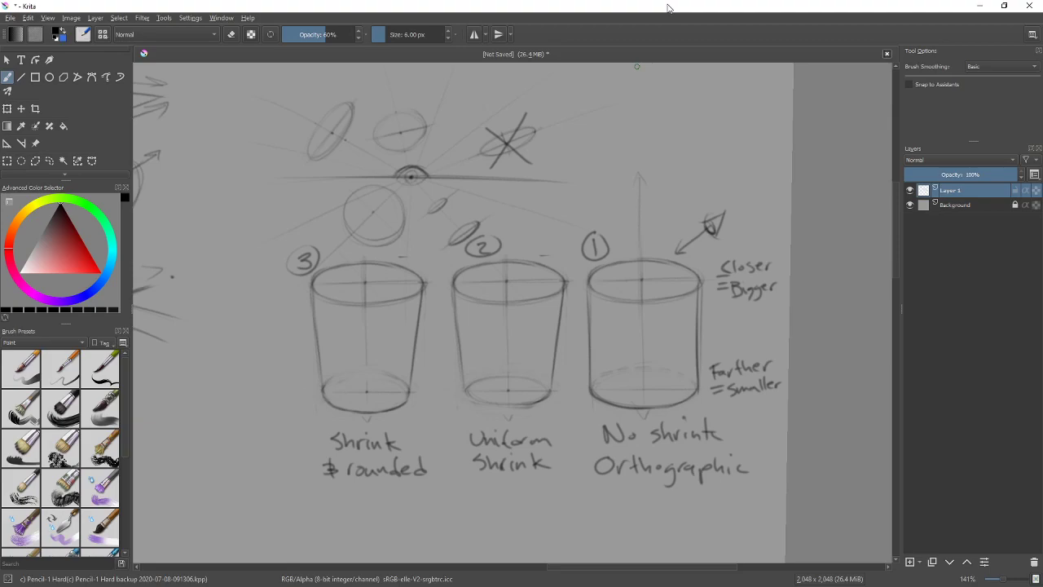
drag(363, 263, 363, 310)
key(ctrl+z)
Step: Copy cylinder 3 onto a new layer and place the copy below and to the left of the original
drag(408, 360, 609, 334)
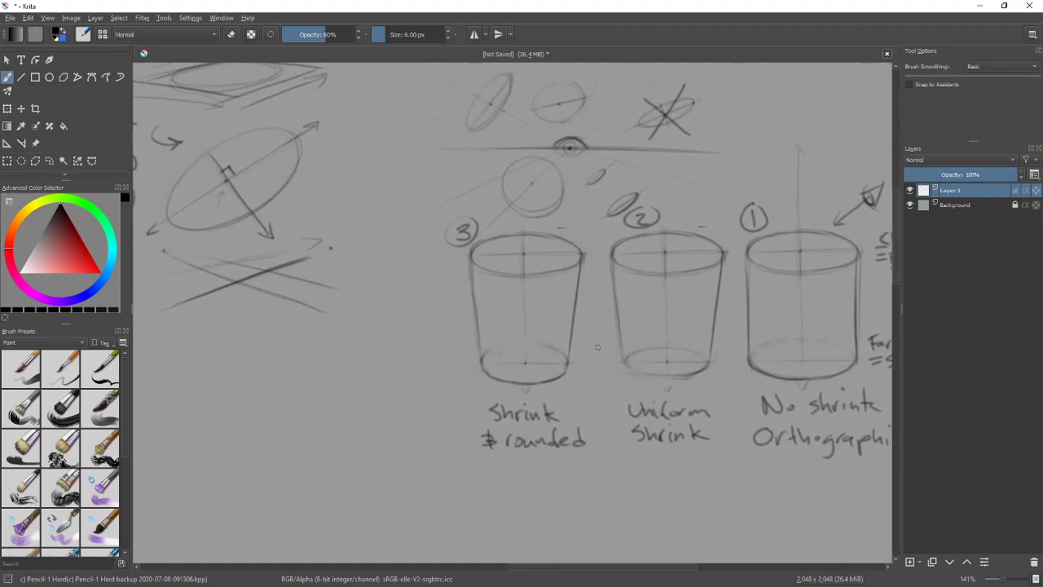
click(10, 160)
drag(453, 224, 580, 395)
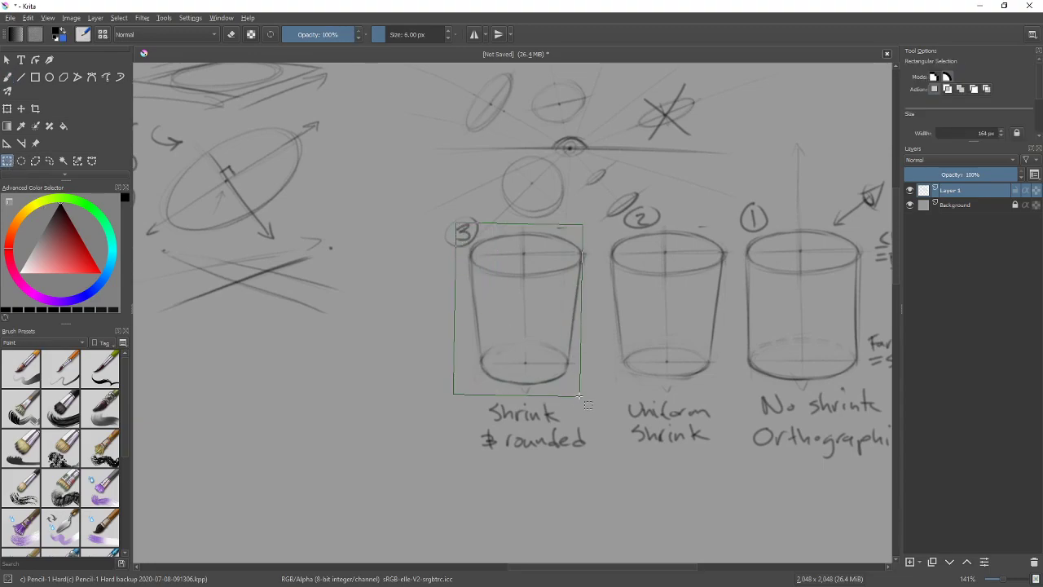
key(ctrl+c)
key(ctrl+v)
key(ctrl+t)
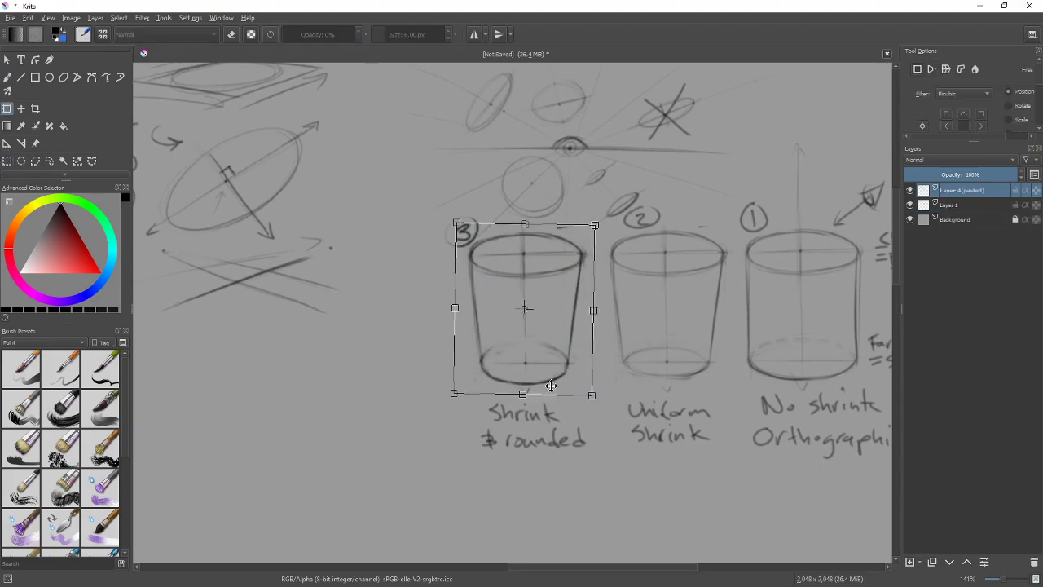
drag(579, 265, 414, 344)
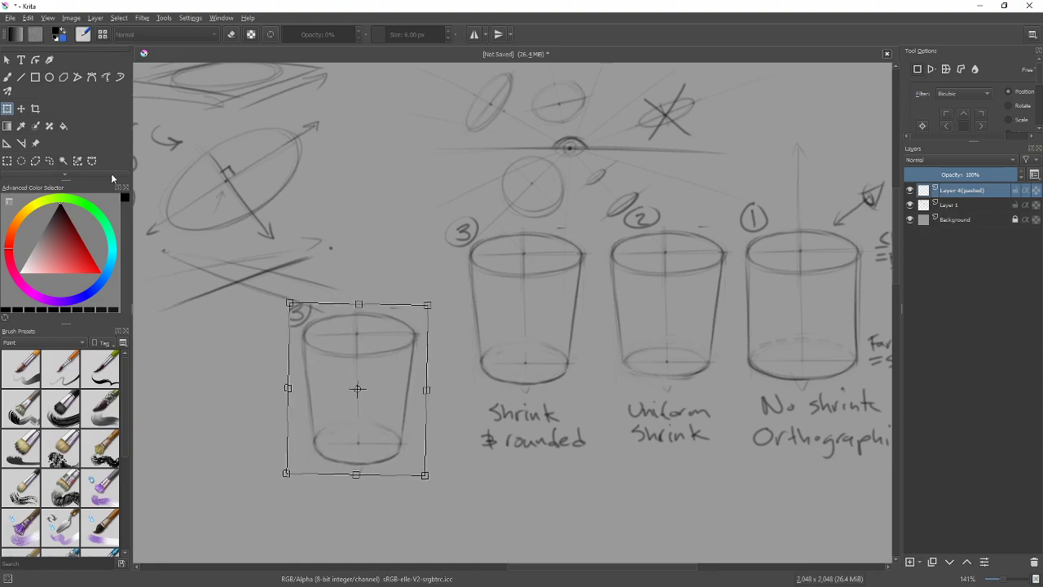
key(Return)
Step: Mark an exaggerated minor axis on the copied cylinder's base and draw a much rounder base ellipse through it
key(b)
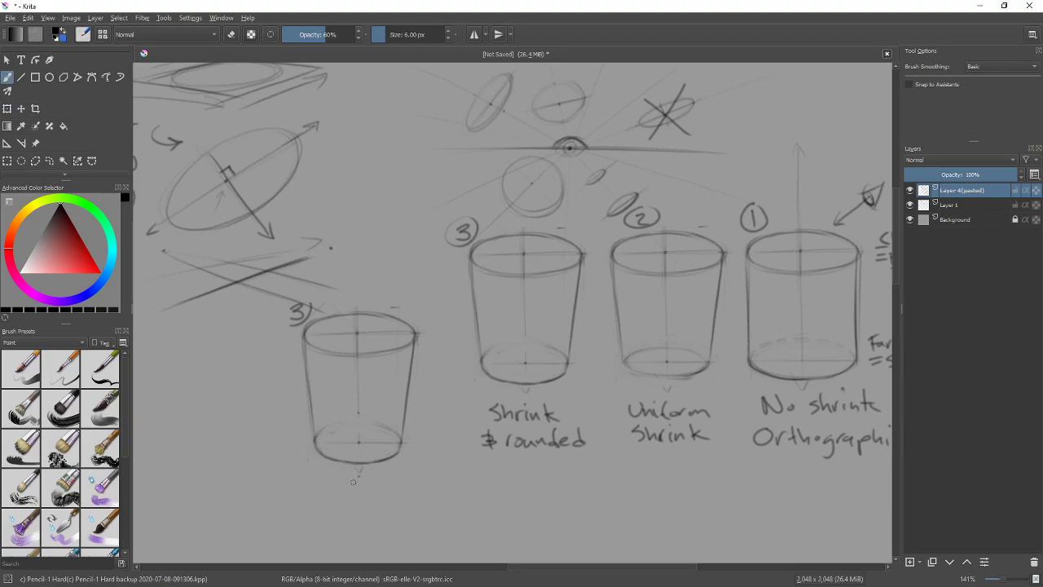
key(plus)
key(plus)
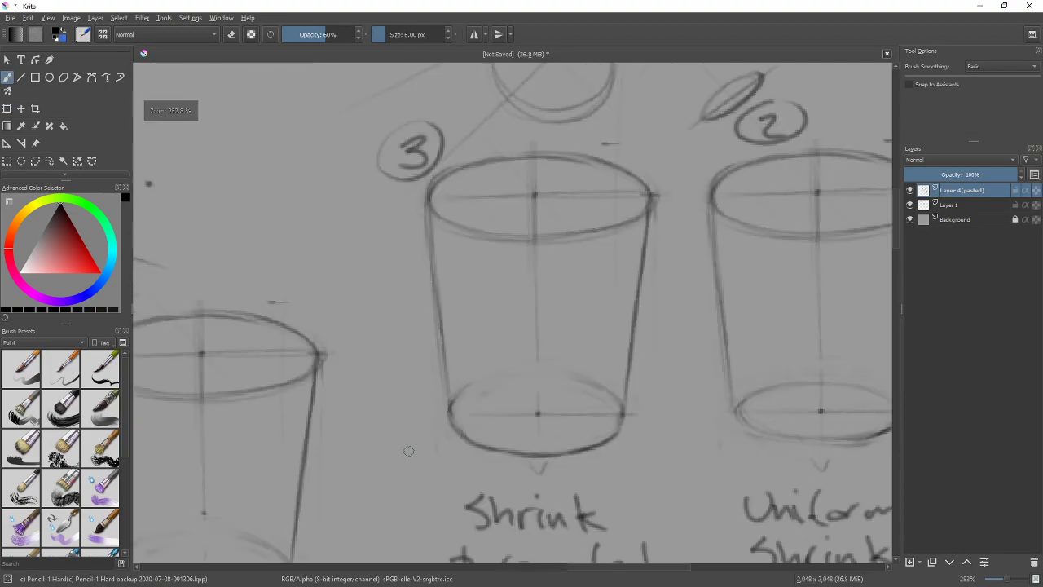
drag(379, 437, 665, 193)
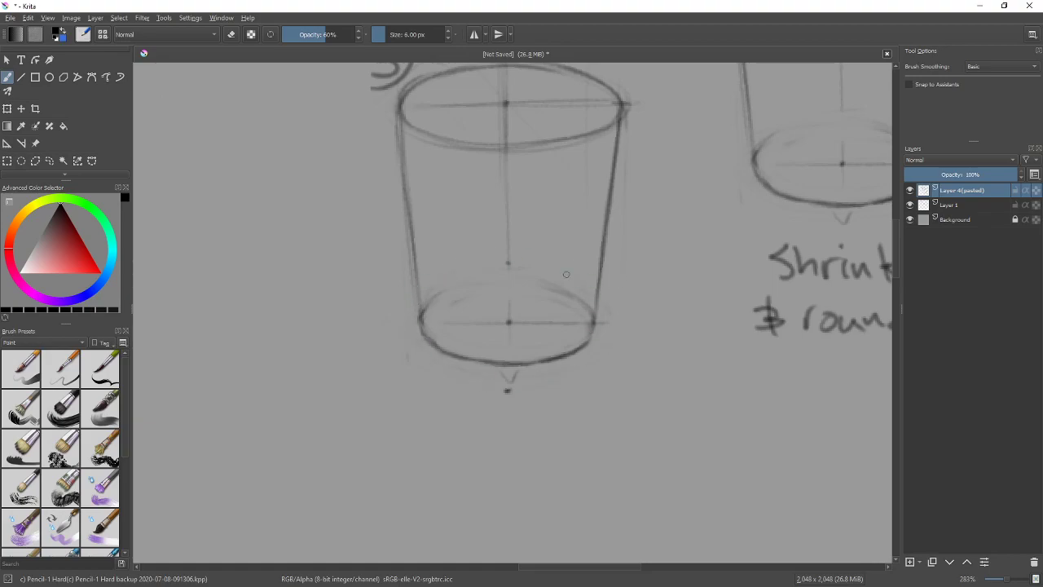
mouse_move(480, 267)
mouse_down()
mouse_move(475, 384)
mouse_move(412, 340)
mouse_move(562, 277)
mouse_move(596, 350)
mouse_up()
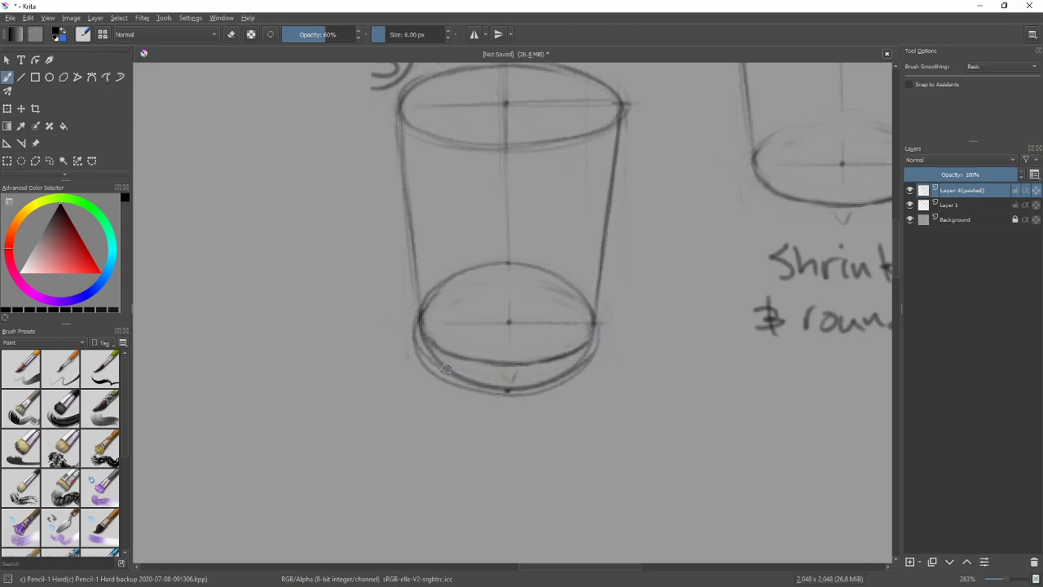
Step: Erase the copy's old base ellipse, lighten the hidden back edge, and clean up the rounder ellipse's outline
key(2)
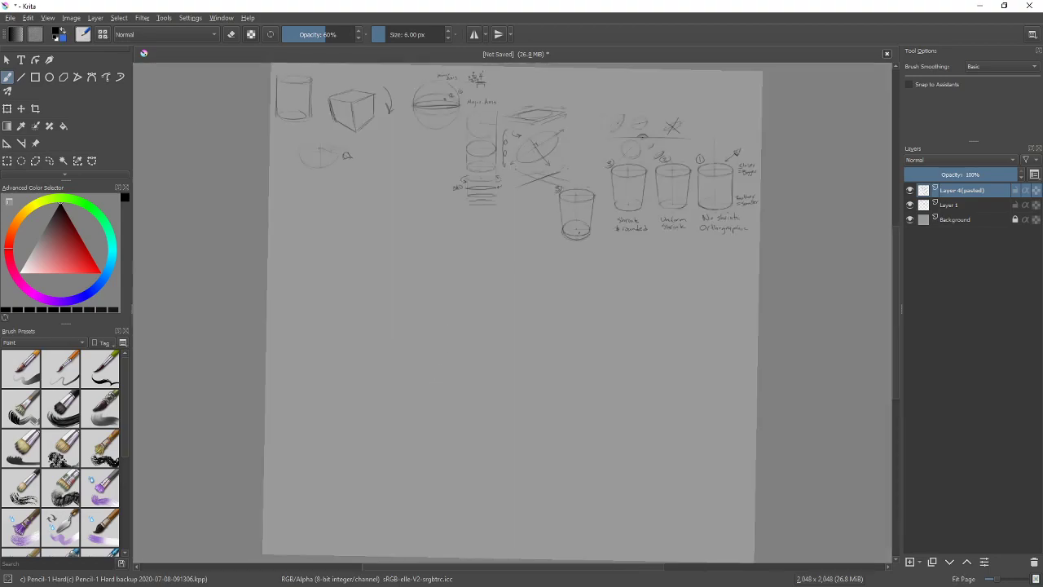
key(1)
mouse_move(661, 147)
mouse_down()
mouse_move(557, 284)
mouse_move(611, 294)
mouse_move(541, 326)
mouse_up()
scroll(557, 284, up, 3)
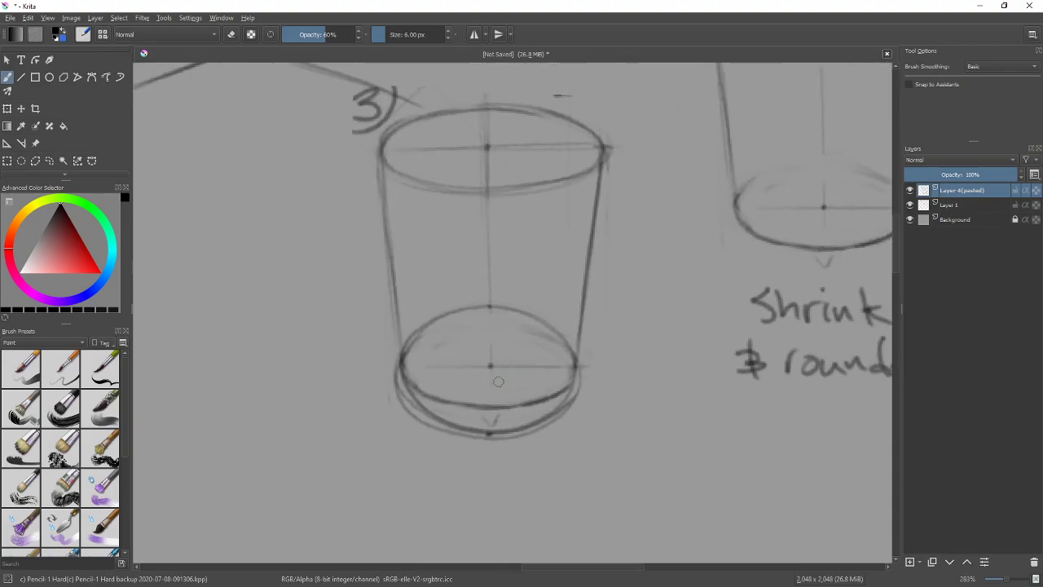
key(e)
mouse_move(417, 428)
mouse_down()
mouse_move(431, 382)
mouse_move(480, 408)
mouse_move(415, 382)
mouse_move(475, 395)
mouse_move(553, 389)
mouse_move(569, 418)
mouse_move(544, 439)
mouse_move(564, 372)
mouse_move(495, 319)
mouse_up()
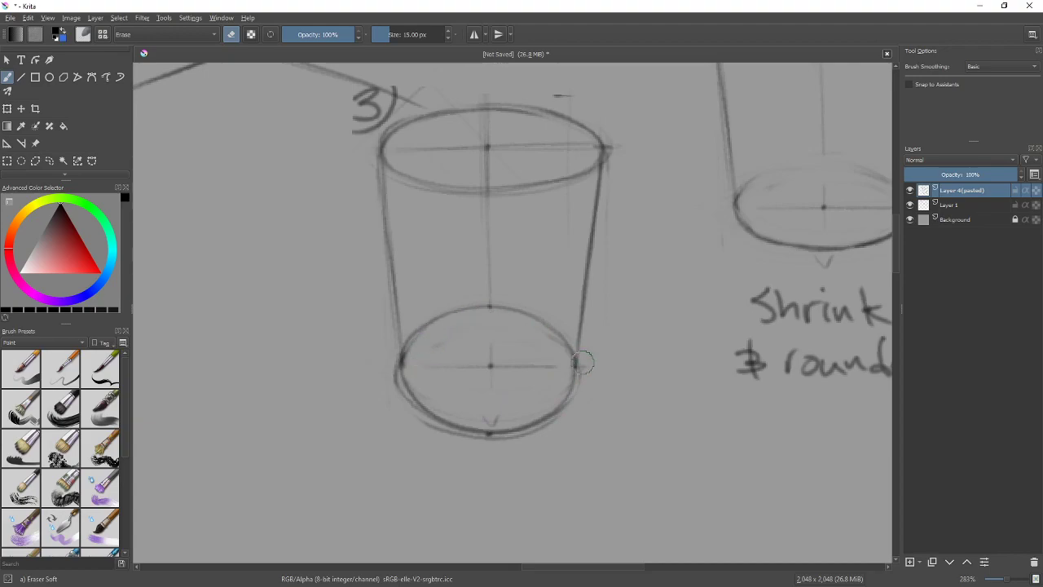
drag(559, 337, 479, 337)
key(slash)
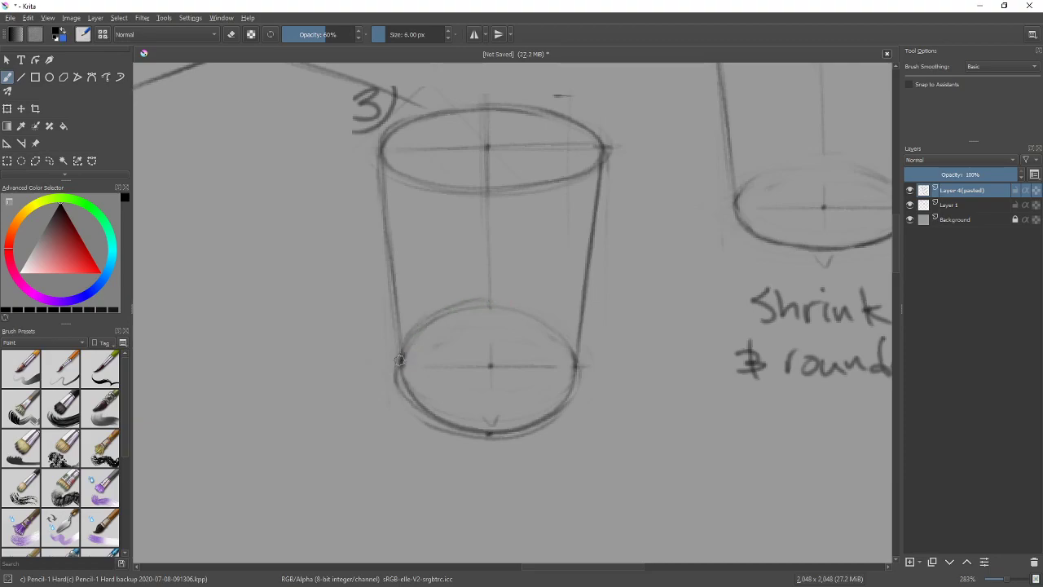
key(slash)
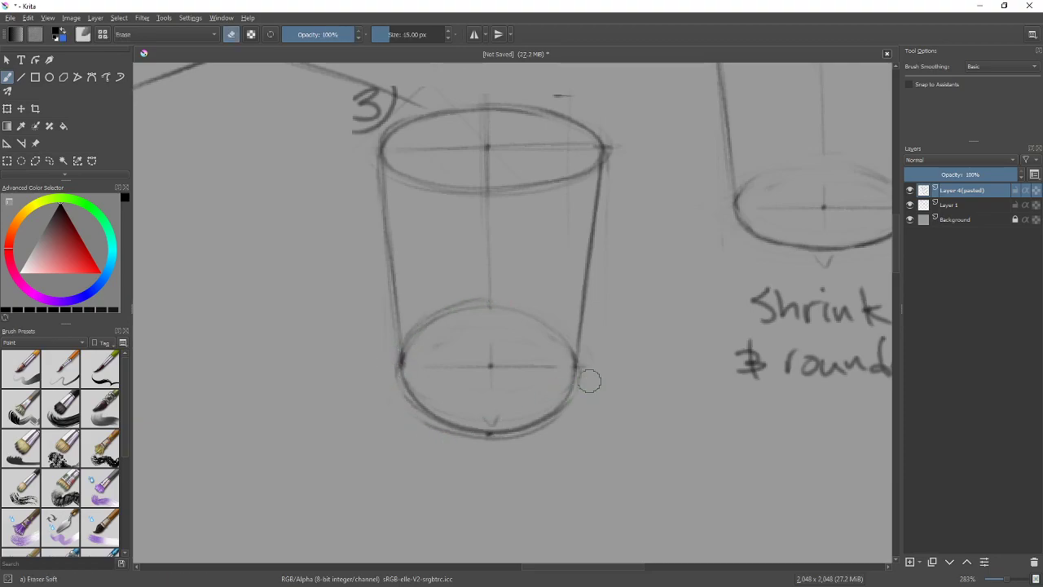
Step: Compare the copied cylinder's exaggerated base with the bases of the three numbered cylinders
drag(654, 302, 647, 354)
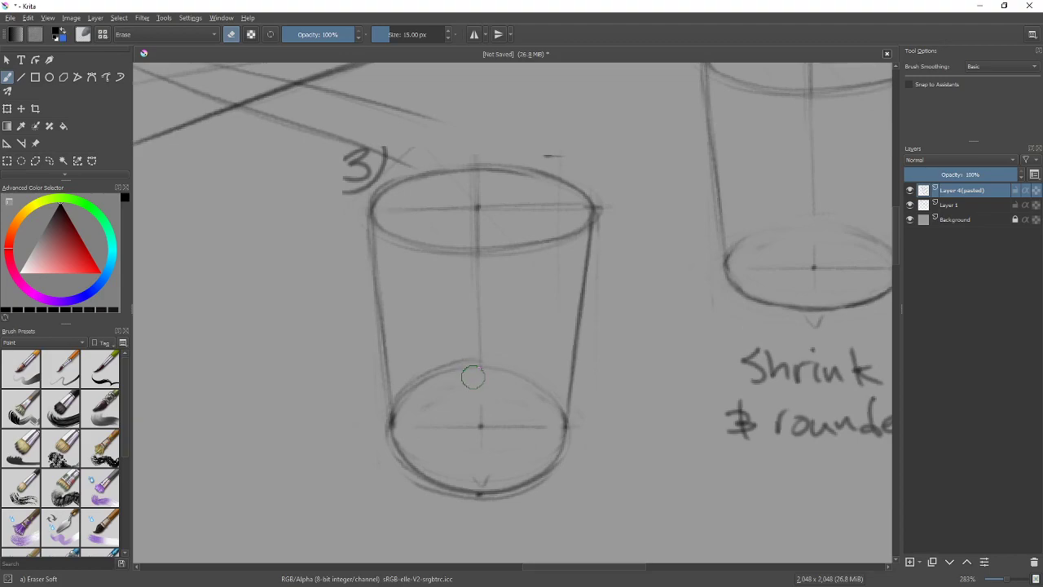
scroll(472, 376, down, 4)
drag(583, 327, 449, 421)
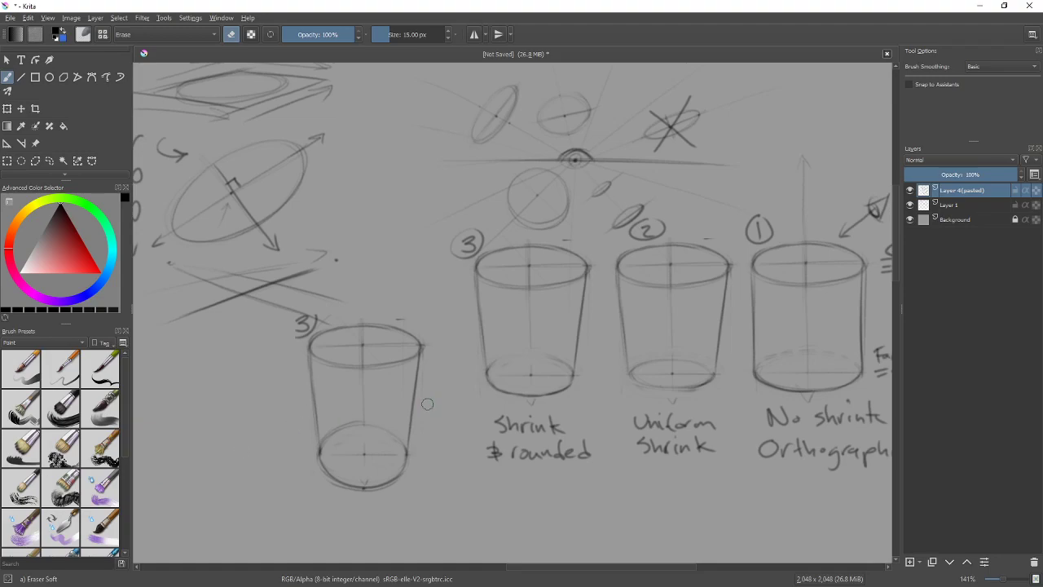
scroll(432, 408, down, 1)
scroll(439, 409, up, 2)
drag(437, 407, 405, 400)
scroll(375, 412, down, 1)
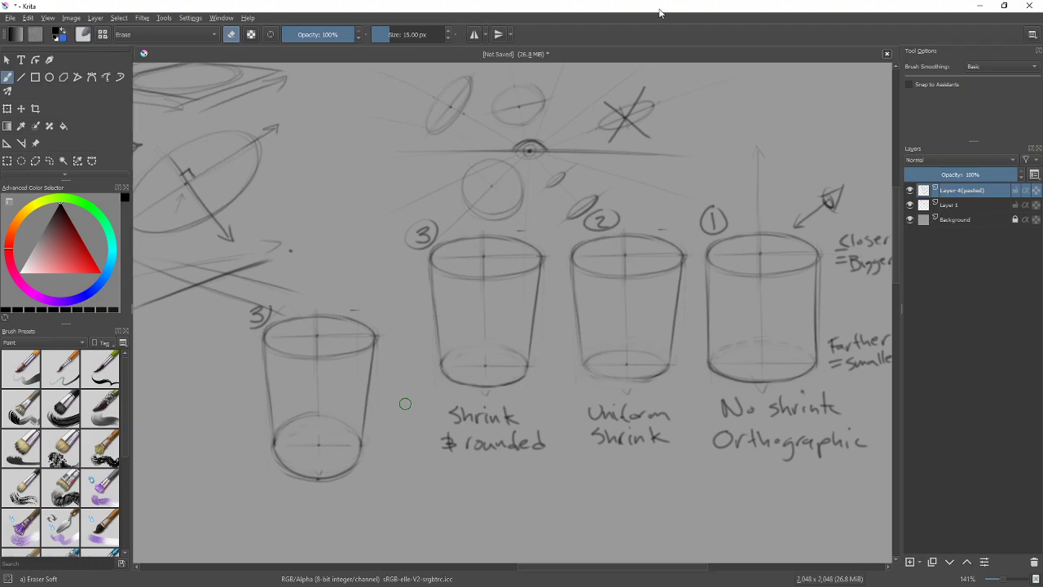
drag(764, 241, 690, 232)
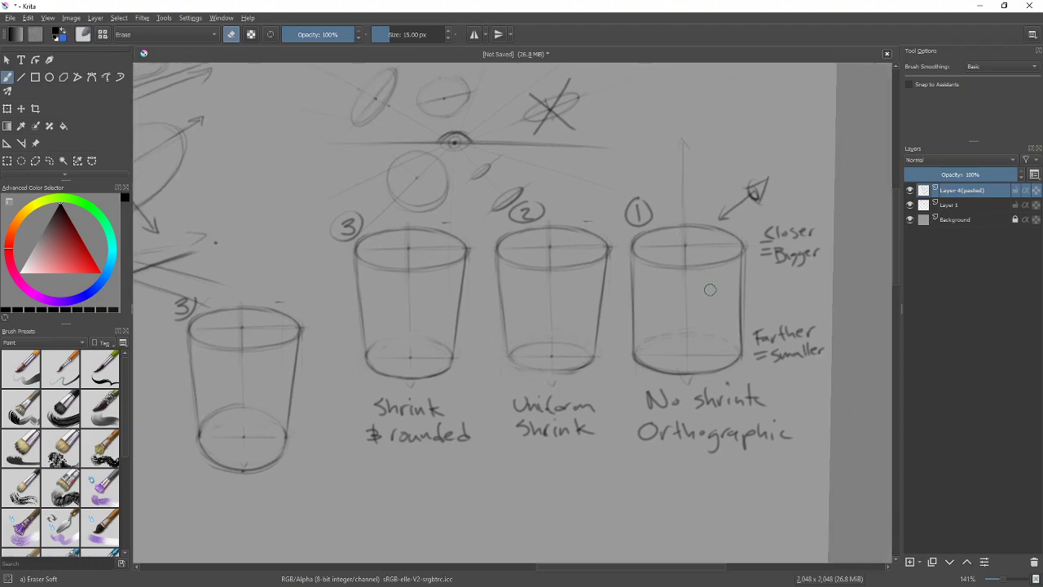
drag(334, 426, 459, 389)
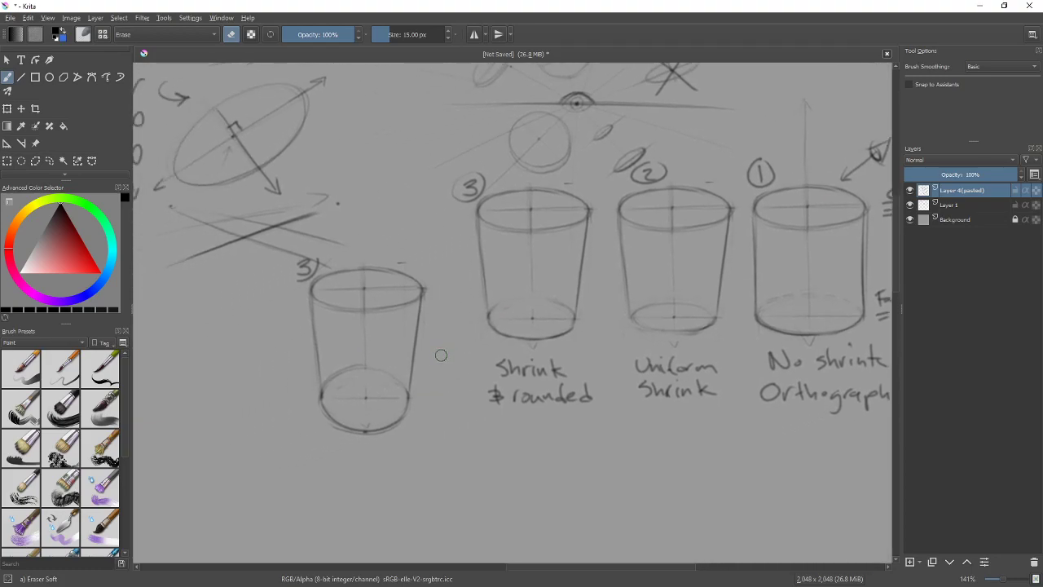
Step: Draw a curved double-headed arrow between the copy's top and base ellipses, and merge the pasted layer into Layer 1
key(/)
mouse_move(441, 295)
mouse_down()
mouse_move(425, 396)
mouse_move(434, 397)
mouse_move(439, 293)
mouse_move(451, 306)
mouse_up()
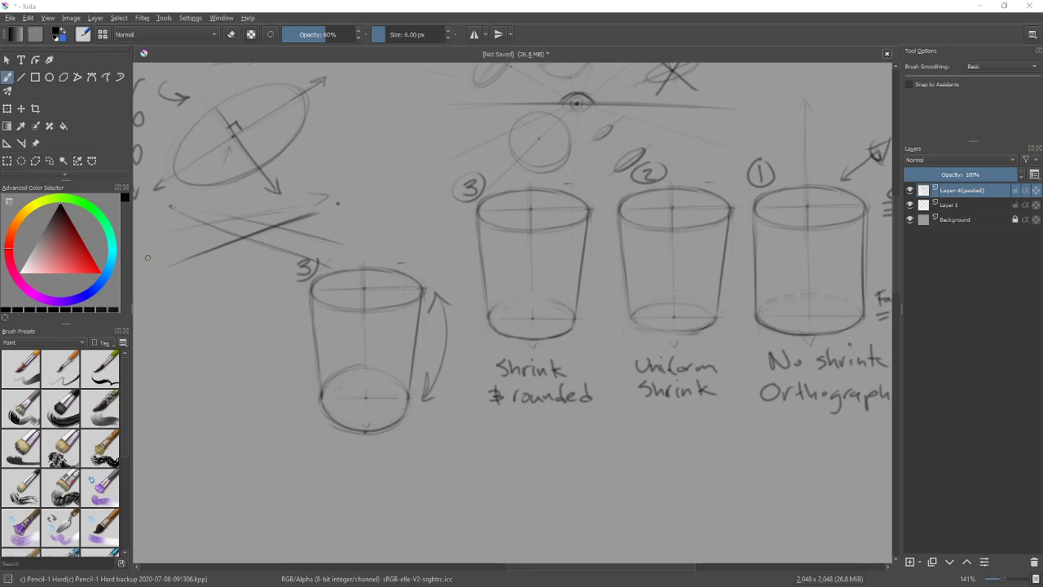
click(748, 9)
mouse_move(727, 415)
mouse_down()
mouse_move(489, 473)
mouse_move(691, 380)
mouse_up()
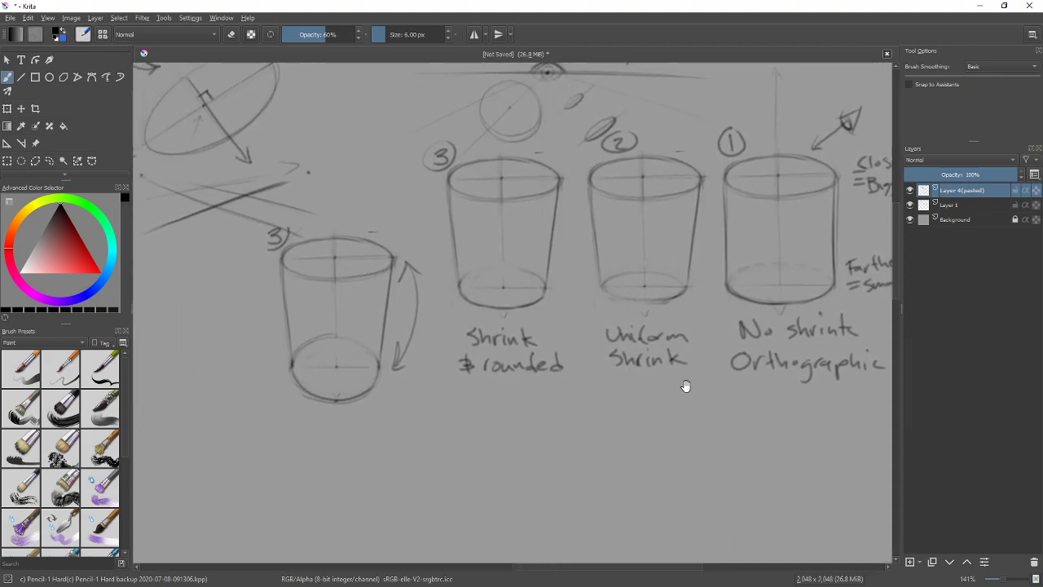
key(ctrl+z)
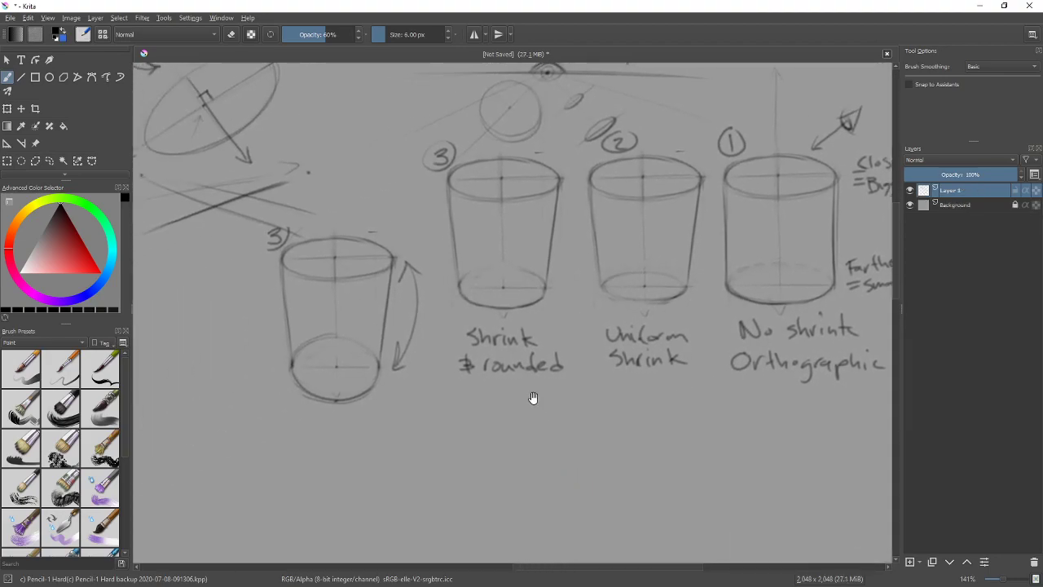
Step: Draw a small smiley face beside the base of the copied cylinder
drag(533, 400, 600, 443)
drag(483, 434, 483, 445)
mouse_move(488, 434)
mouse_down()
mouse_move(504, 469)
mouse_move(514, 465)
mouse_up()
Step: Draw a new diagonal cylinder axis below the "Orthographic" label, with a centre dot and a perpendicular major-axis line at each end
drag(730, 426, 438, 531)
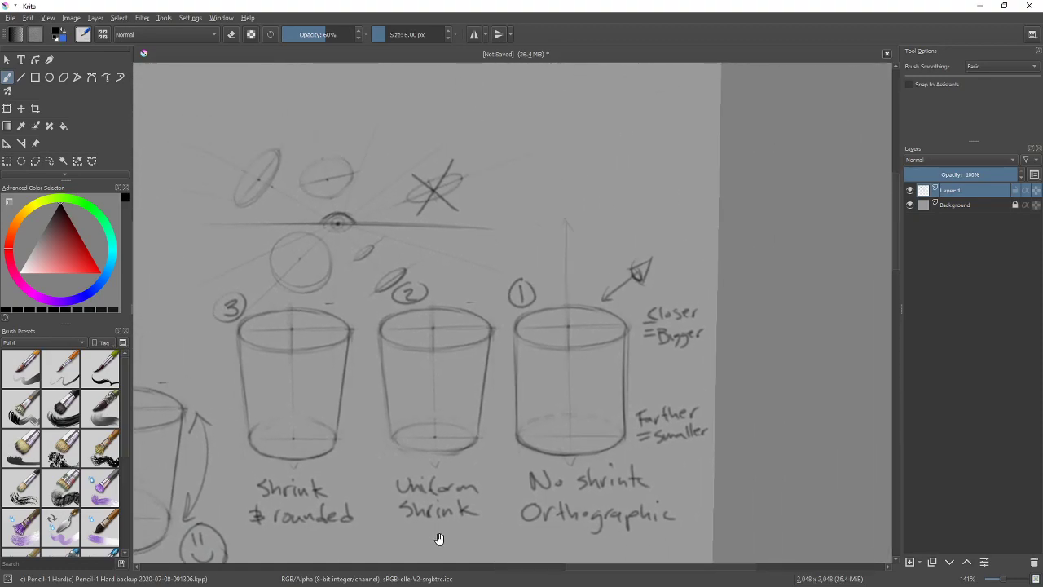
mouse_move(505, 356)
mouse_down()
mouse_move(678, 282)
mouse_move(753, 162)
mouse_up()
mouse_move(561, 384)
mouse_down()
mouse_move(812, 400)
mouse_move(447, 249)
mouse_up()
mouse_move(530, 390)
mouse_down()
mouse_move(521, 416)
mouse_move(513, 403)
mouse_up()
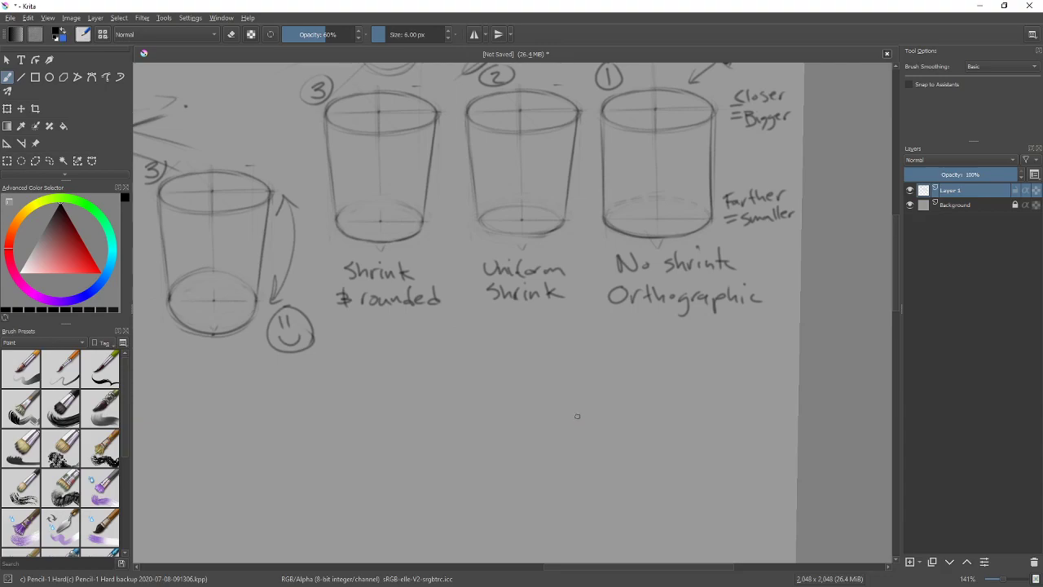
drag(610, 447, 598, 373)
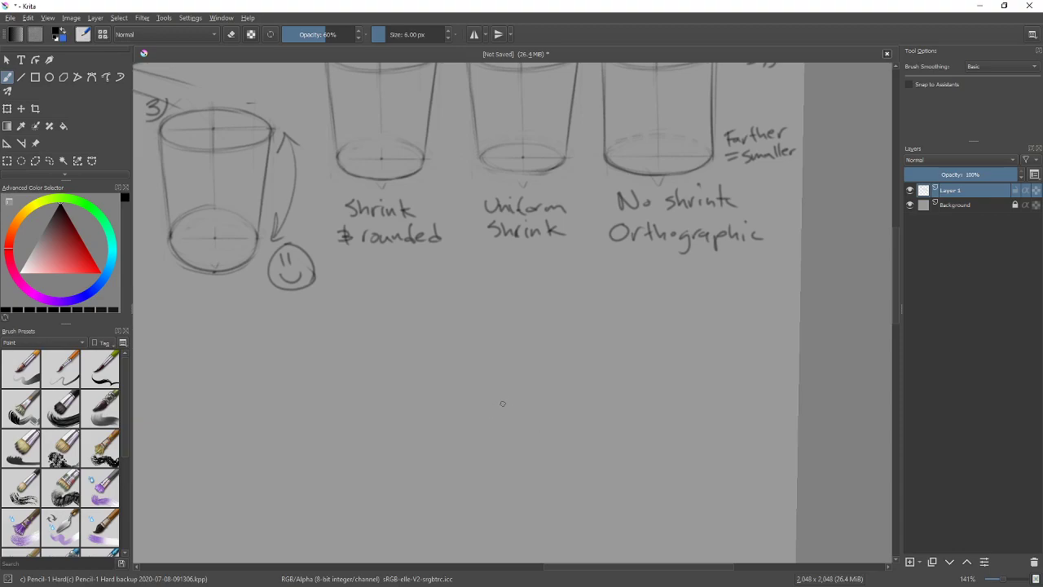
drag(496, 406, 654, 289)
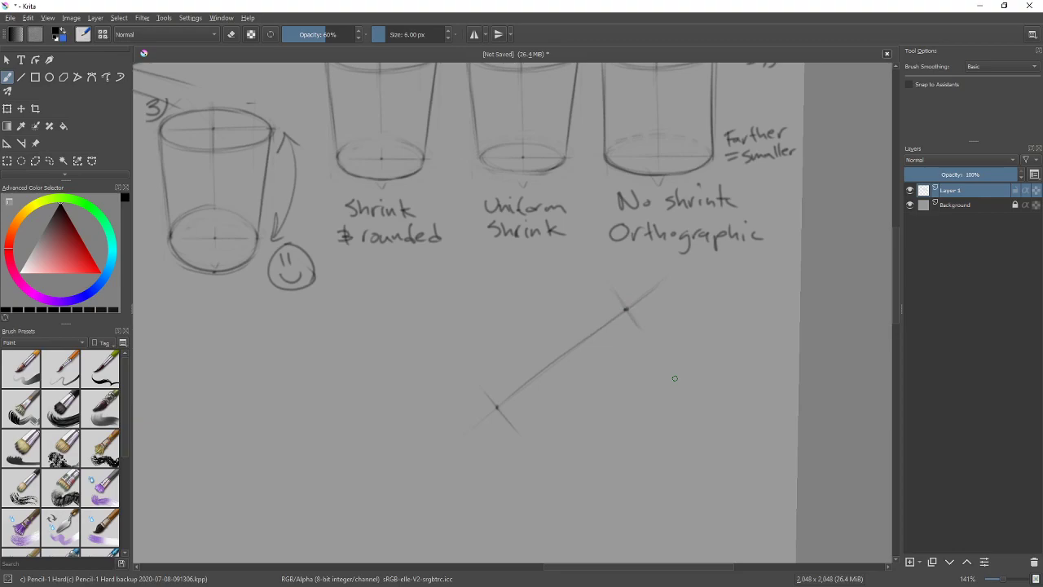
Step: Mark the minor-axis lengths with short ticks on both sides of each centre dot along the diagonal axis
key(plus)
key(plus)
drag(726, 387, 677, 438)
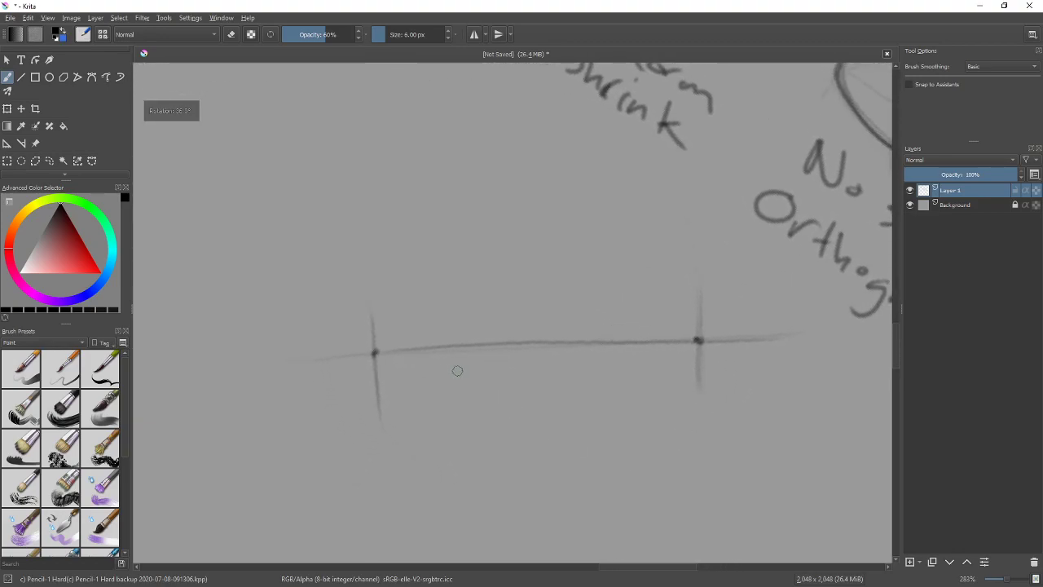
drag(529, 459, 629, 383)
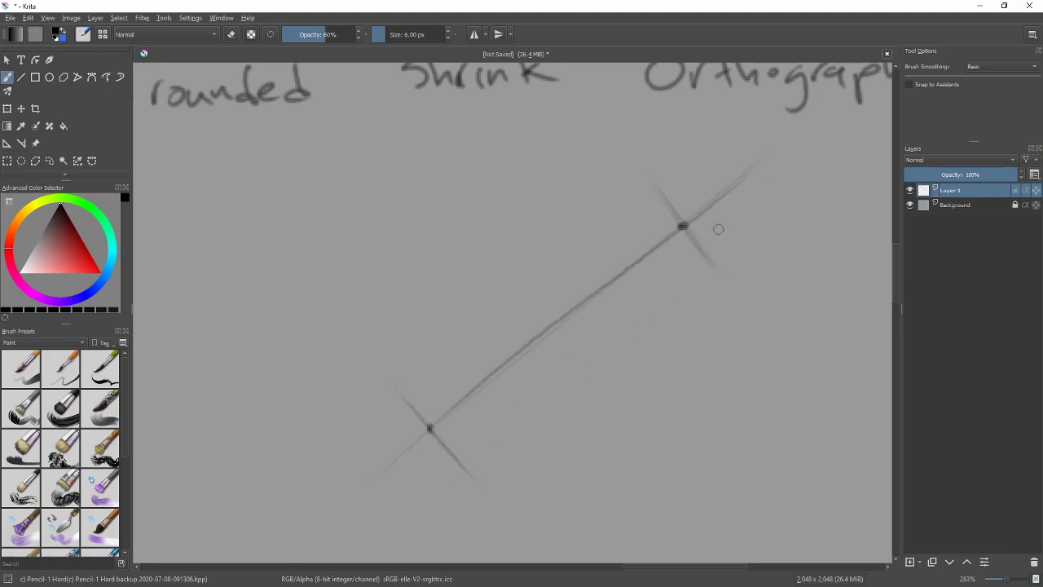
drag(622, 365, 579, 335)
click(385, 398)
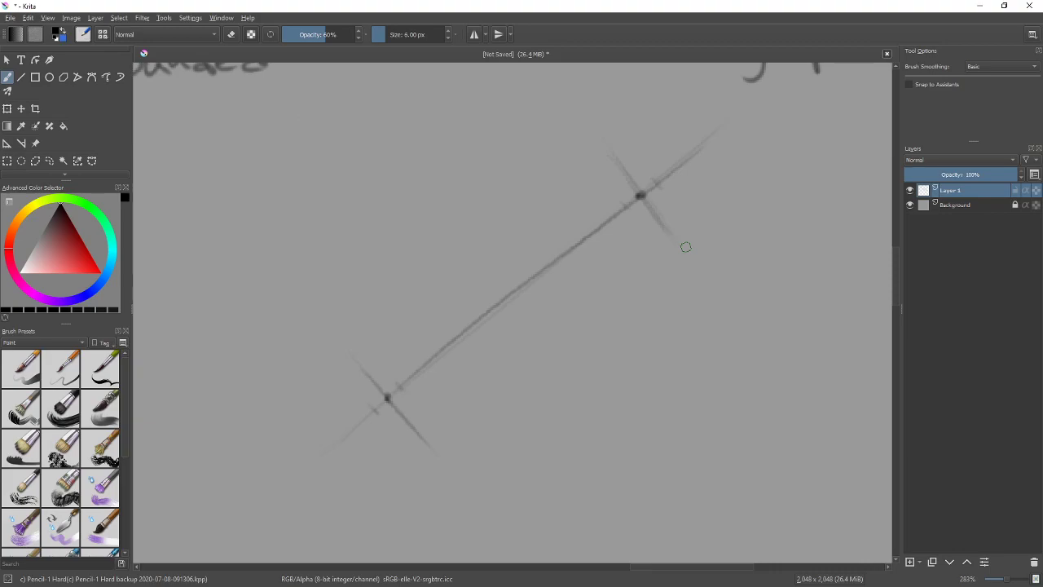
Step: Write the label "Near" beside the lower end of the diagonal axis and "Far" beside its upper end
mouse_move(262, 309)
mouse_down()
mouse_move(317, 303)
mouse_move(332, 279)
mouse_up()
mouse_move(546, 121)
mouse_down()
mouse_move(550, 139)
mouse_move(563, 117)
mouse_move(573, 137)
mouse_move(583, 122)
mouse_up()
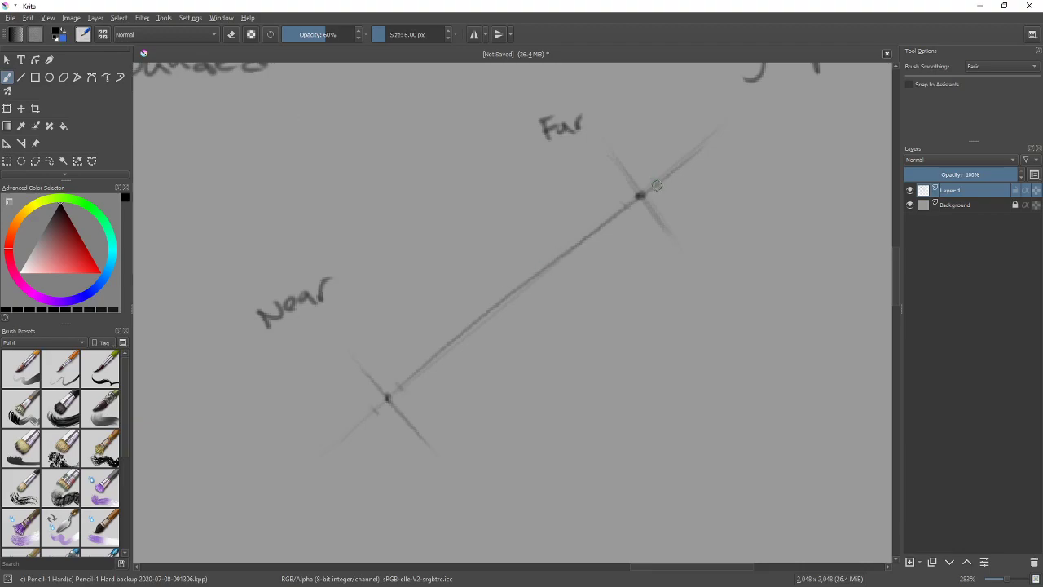
Step: Draw a narrow ellipse around the near centre dot and a smaller, rounder ellipse around the far centre dot
mouse_move(640, 252)
mouse_down()
mouse_move(615, 391)
mouse_move(456, 367)
mouse_up()
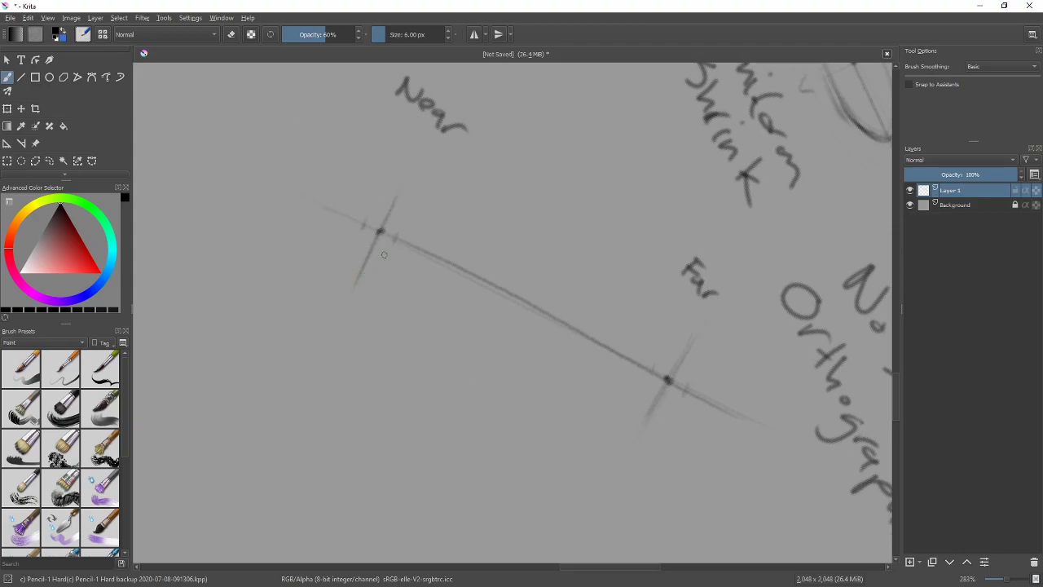
drag(394, 236, 394, 236)
mouse_move(350, 266)
mouse_down()
mouse_move(402, 199)
mouse_move(357, 244)
mouse_move(393, 238)
mouse_move(379, 198)
mouse_move(369, 270)
mouse_move(400, 174)
mouse_move(363, 271)
mouse_move(375, 204)
mouse_up()
mouse_move(360, 257)
mouse_down()
mouse_move(398, 190)
mouse_move(383, 192)
mouse_move(362, 228)
mouse_move(403, 213)
mouse_up()
mouse_move(733, 361)
mouse_down()
mouse_move(673, 337)
mouse_move(599, 239)
mouse_up()
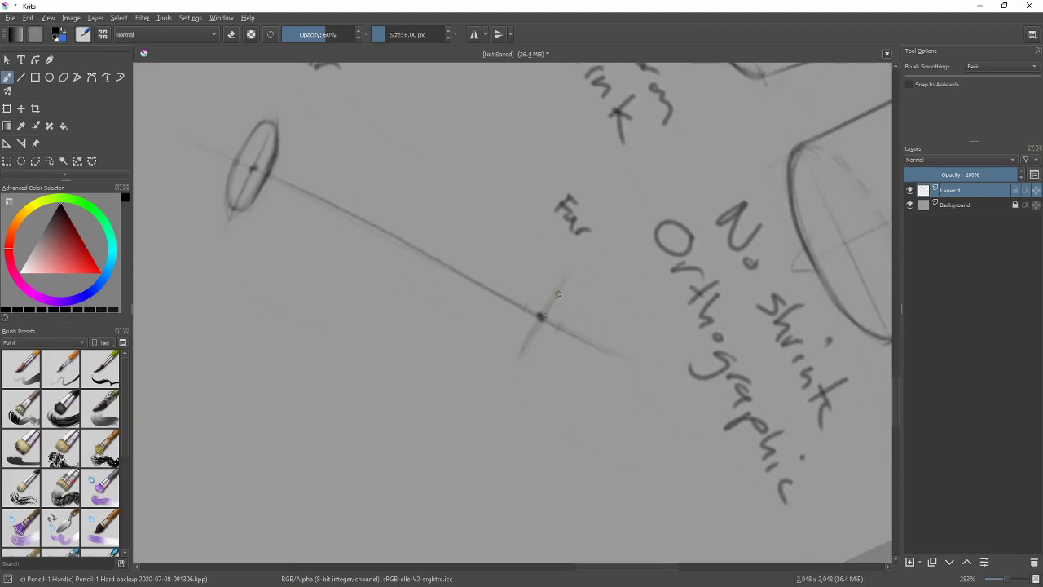
mouse_move(528, 344)
mouse_down()
mouse_move(532, 316)
mouse_move(552, 339)
mouse_move(559, 304)
mouse_move(546, 290)
mouse_move(533, 297)
mouse_move(563, 300)
mouse_move(545, 345)
mouse_up()
Step: Connect the near and far ellipses with two converging side lines to form the long diagonal cylinder
drag(644, 309, 427, 387)
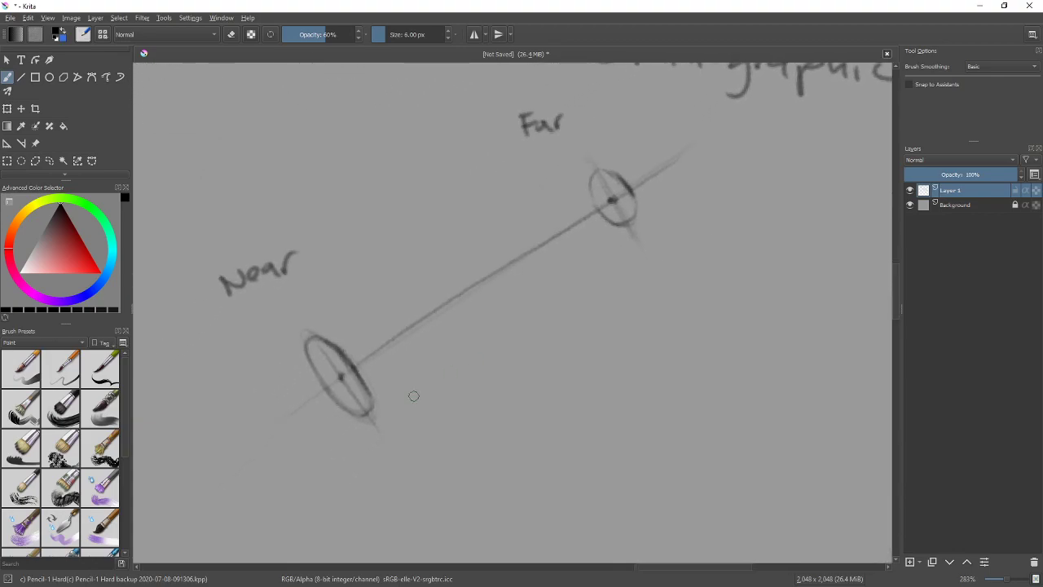
drag(355, 426, 584, 242)
mouse_move(373, 411)
mouse_down()
mouse_move(629, 224)
mouse_move(337, 442)
mouse_move(467, 334)
mouse_move(351, 419)
mouse_move(629, 216)
mouse_up()
mouse_move(654, 291)
mouse_down()
mouse_move(654, 272)
mouse_move(600, 358)
mouse_up()
drag(623, 197, 310, 371)
mouse_move(371, 339)
mouse_down()
mouse_move(639, 183)
mouse_move(625, 201)
mouse_move(347, 347)
mouse_move(355, 356)
mouse_move(334, 365)
mouse_move(653, 172)
mouse_up()
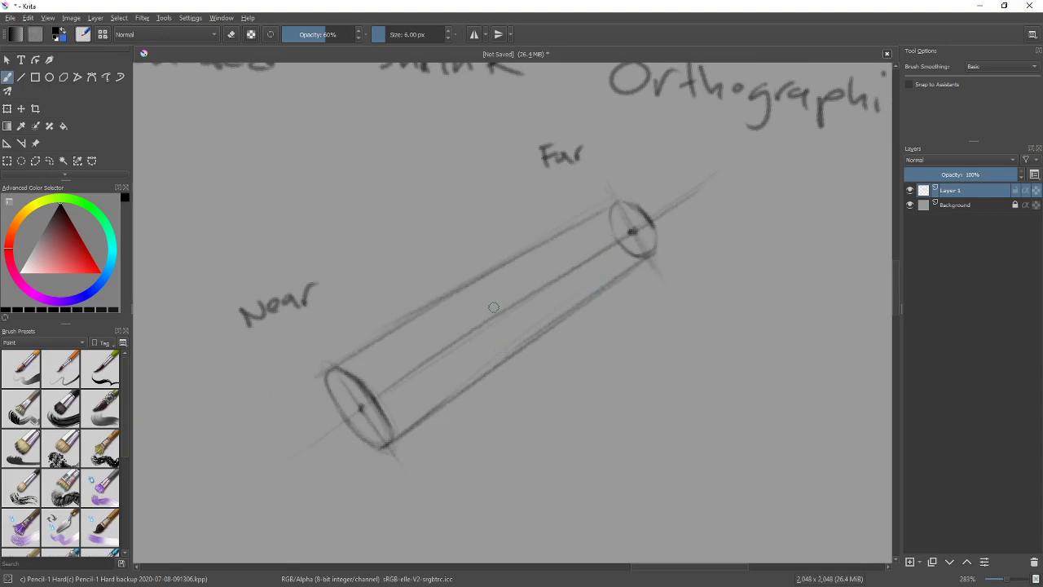
Step: Fade the long cylinder's inner axis line and the hidden part of its far ellipse with the soft eraser
key(e)
mouse_move(369, 374)
mouse_down()
mouse_move(520, 293)
mouse_move(495, 316)
mouse_move(611, 249)
mouse_move(637, 249)
mouse_move(623, 220)
mouse_move(611, 231)
mouse_move(618, 208)
mouse_move(619, 248)
mouse_move(629, 250)
mouse_move(630, 229)
mouse_move(637, 257)
mouse_move(639, 226)
mouse_move(596, 235)
mouse_move(640, 233)
mouse_move(530, 293)
mouse_move(602, 248)
mouse_move(387, 395)
mouse_move(416, 368)
mouse_move(369, 402)
mouse_move(344, 378)
mouse_move(366, 423)
mouse_move(366, 395)
mouse_move(391, 404)
mouse_up()
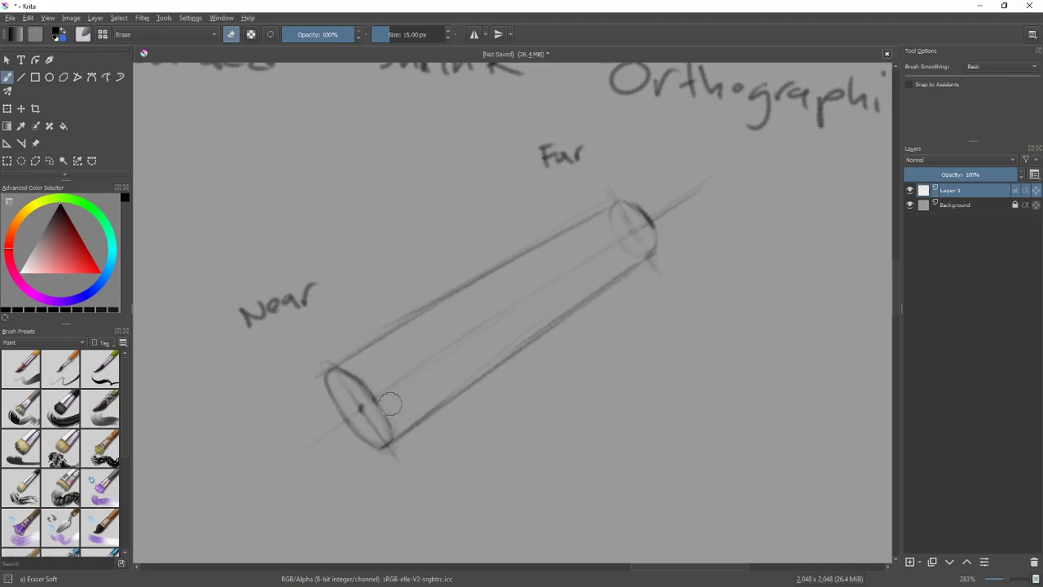
key(minus)
key(minus)
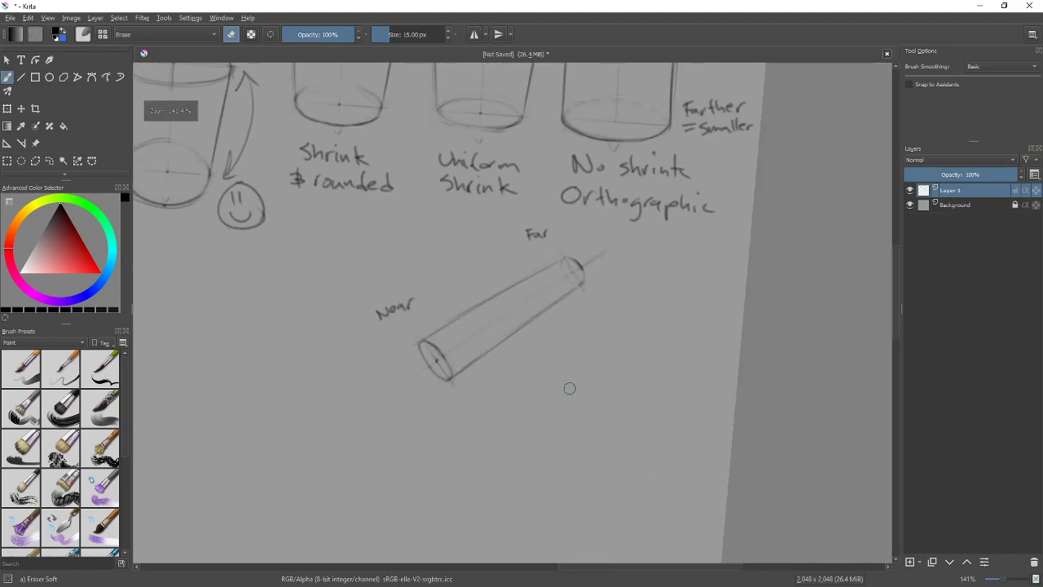
drag(578, 313, 642, 333)
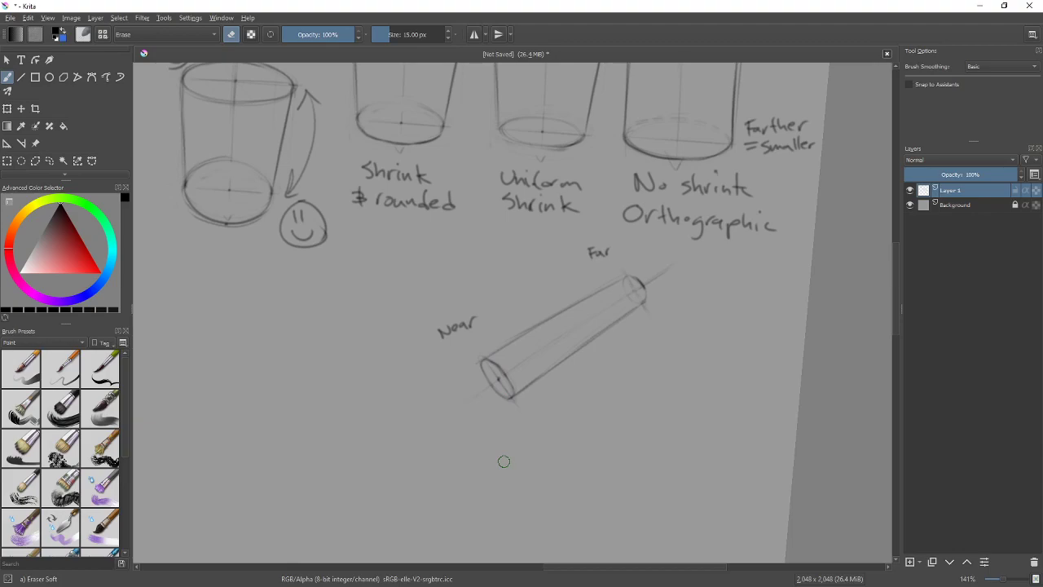
Step: With the pencil, draw a steeper second axis with two centre dots beside the long cylinder, and a curved arrow pointing towards it
key(slash)
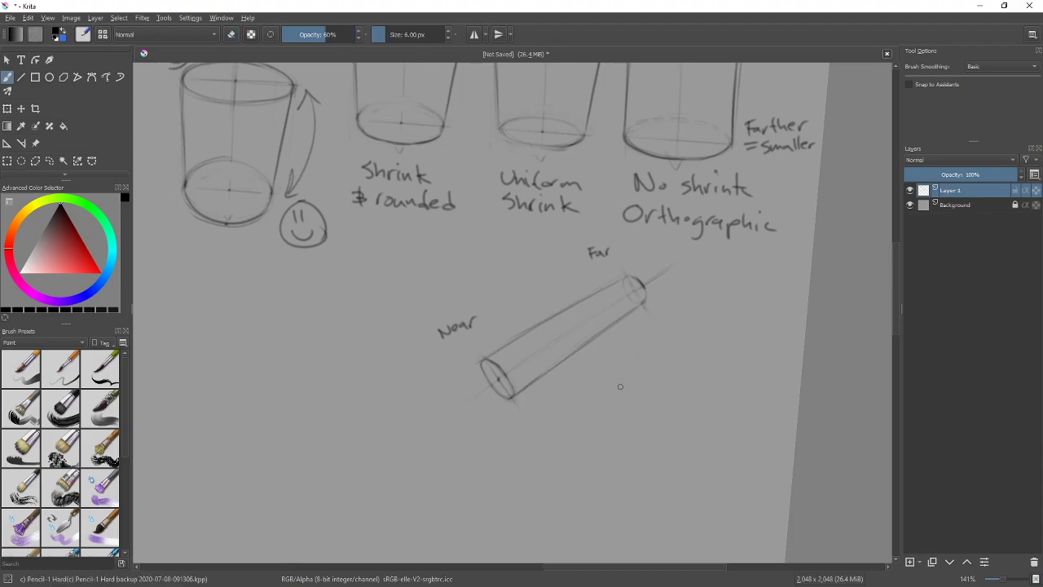
drag(675, 356, 575, 302)
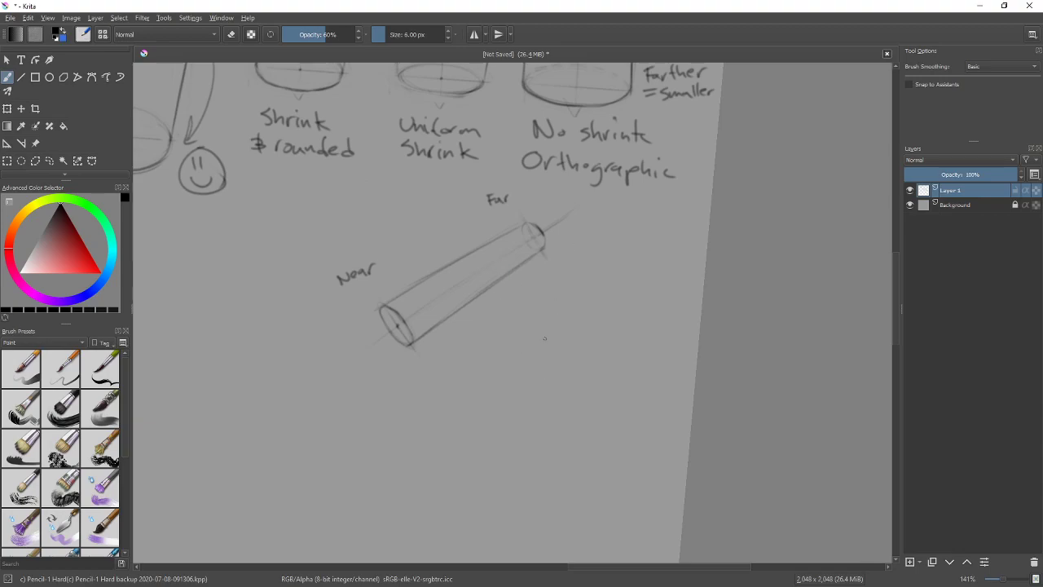
drag(521, 414, 566, 248)
drag(458, 324, 496, 348)
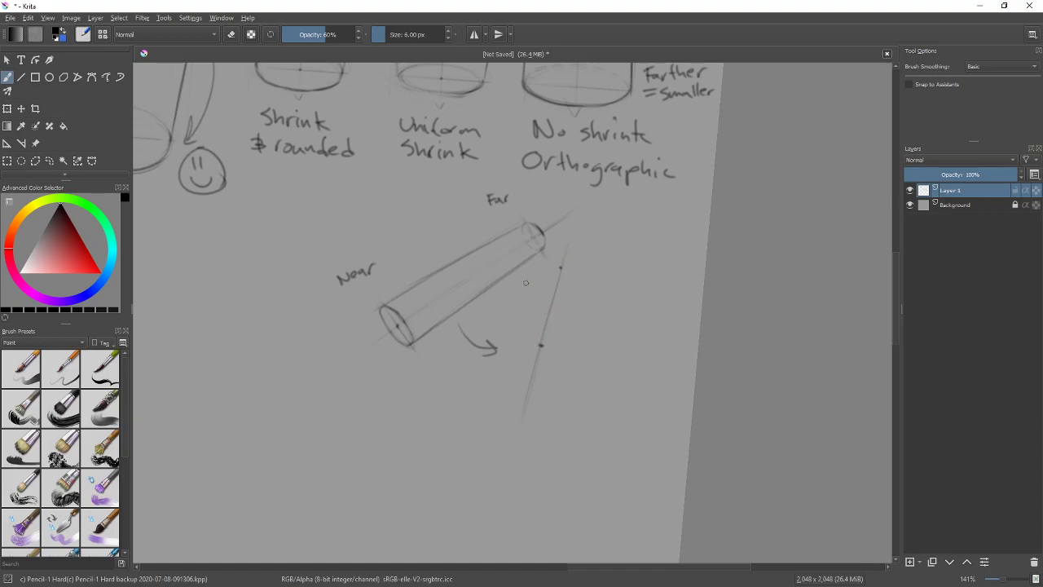
Step: Draw a major-axis line perpendicular to the second axis through each of its two centre dots
scroll(513, 485, up, 3)
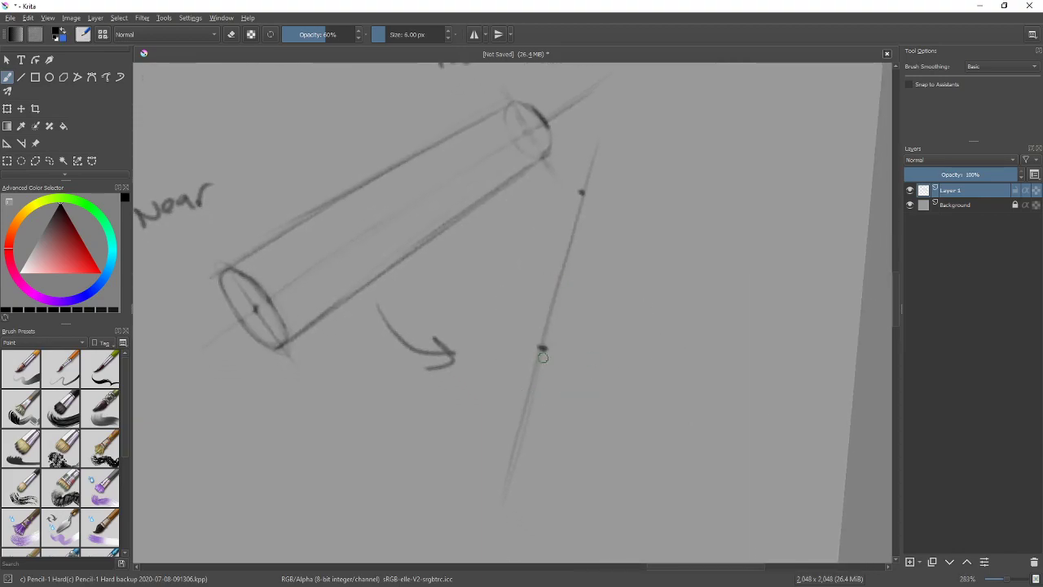
drag(678, 369, 692, 282)
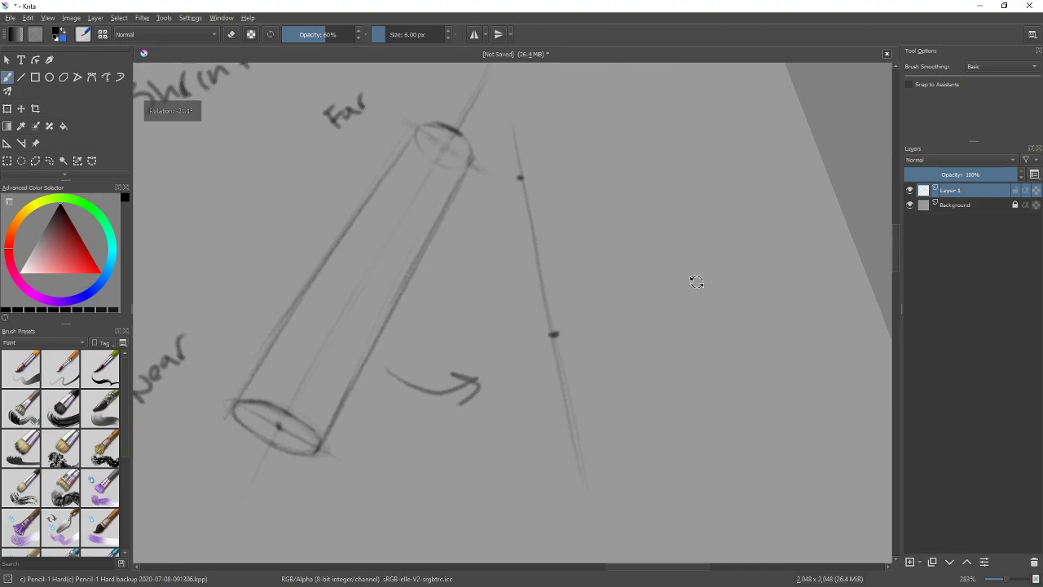
drag(487, 345, 620, 323)
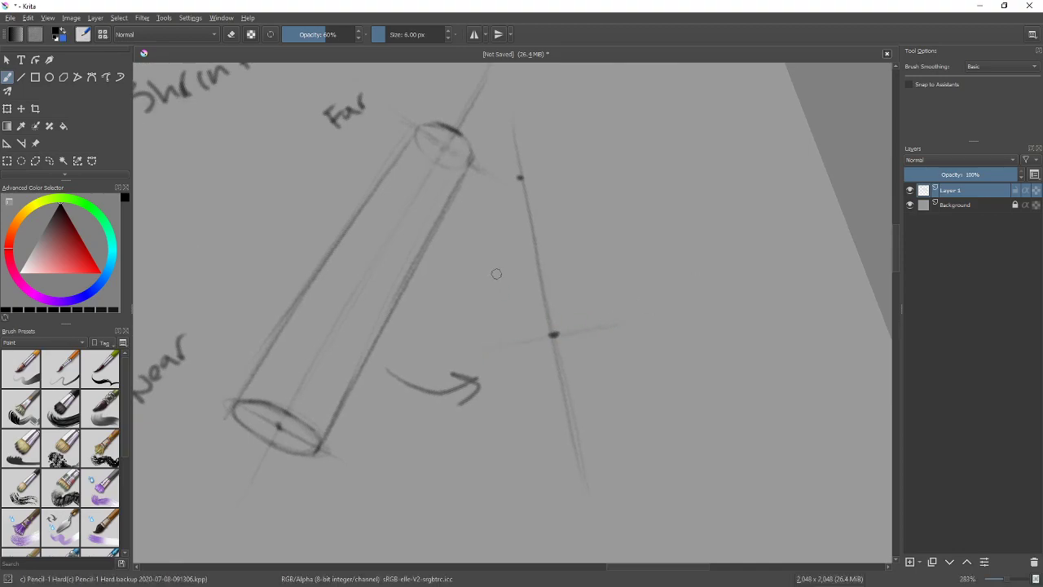
scroll(650, 263, down, 2)
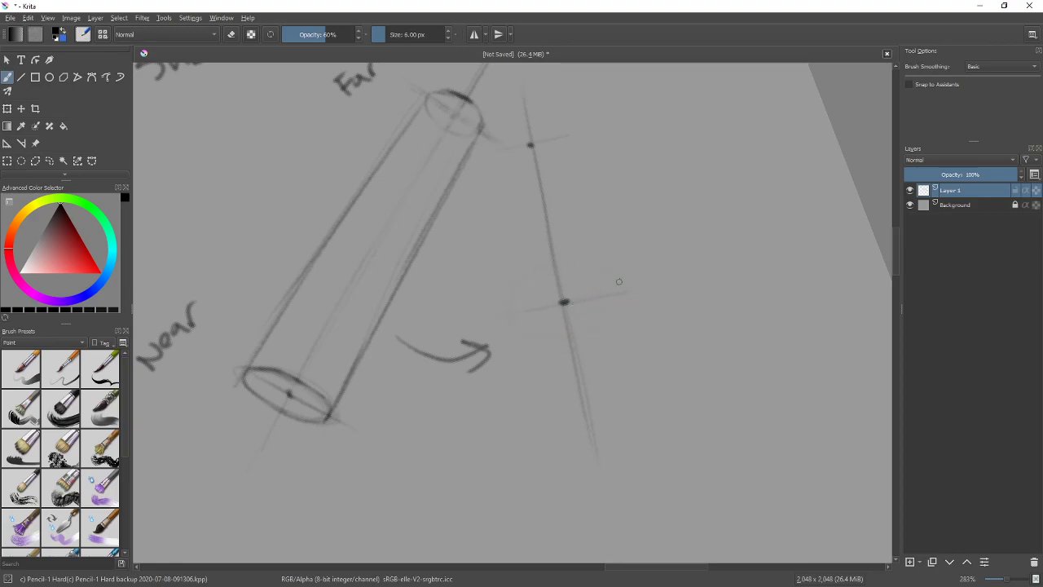
Step: Draw a large ellipse around the second axis's lower dot and a small, rounder ellipse around its upper dot
mouse_move(598, 327)
mouse_down()
mouse_move(553, 264)
mouse_move(581, 331)
mouse_up()
drag(518, 318, 552, 262)
mouse_move(510, 300)
mouse_down()
mouse_move(597, 330)
mouse_move(599, 279)
mouse_up()
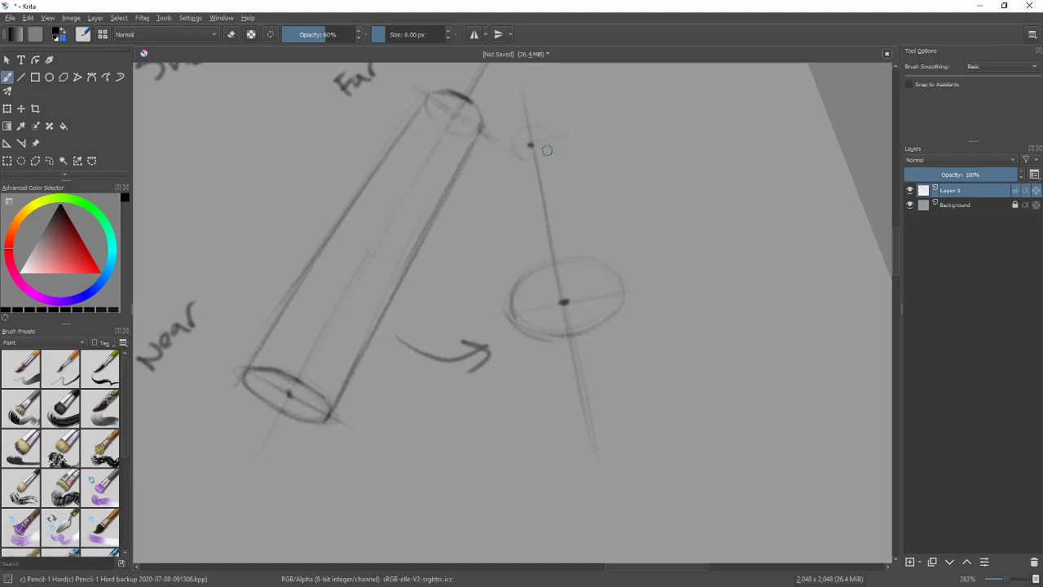
drag(542, 131, 517, 155)
Step: Join the second cylinder's large near ellipse and small far ellipse with two converging side lines
mouse_move(693, 217)
mouse_down()
mouse_move(675, 323)
mouse_move(647, 282)
mouse_move(496, 376)
mouse_move(592, 202)
mouse_up()
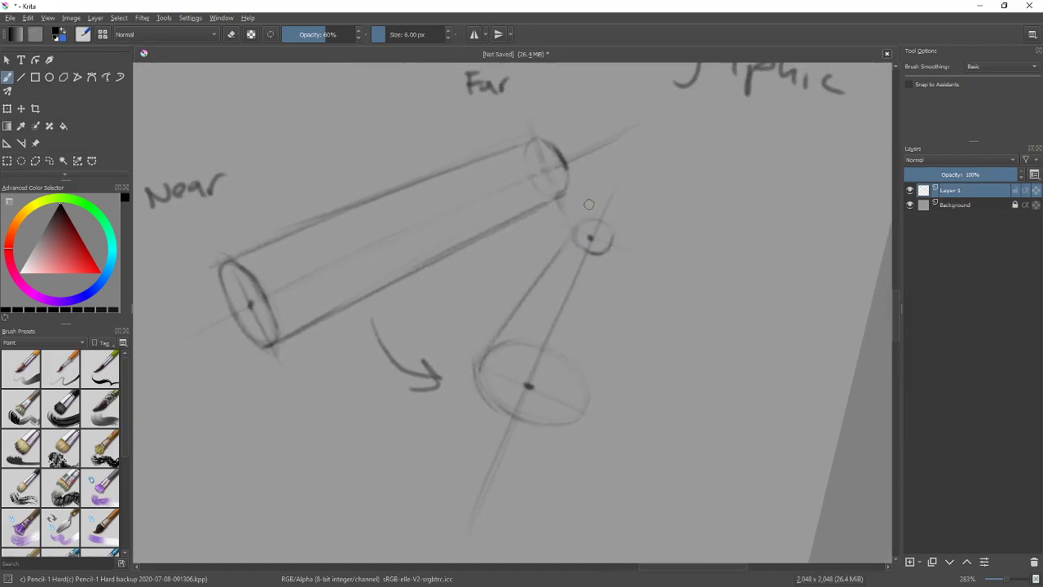
mouse_move(594, 307)
mouse_down()
mouse_move(596, 375)
mouse_move(523, 361)
mouse_up()
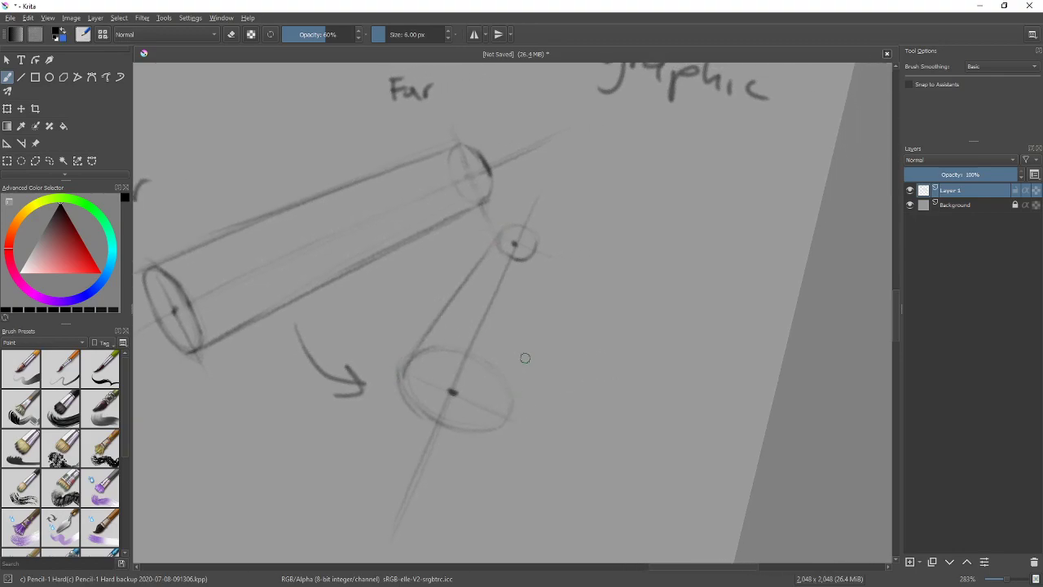
drag(538, 235, 522, 330)
mouse_move(512, 404)
mouse_down()
mouse_move(540, 228)
mouse_move(522, 319)
mouse_move(522, 400)
mouse_up()
mouse_move(625, 373)
mouse_down()
mouse_move(622, 410)
mouse_move(683, 376)
mouse_move(598, 289)
mouse_move(628, 368)
mouse_up()
scroll(679, 351, down, 1)
scroll(651, 375, down, 1)
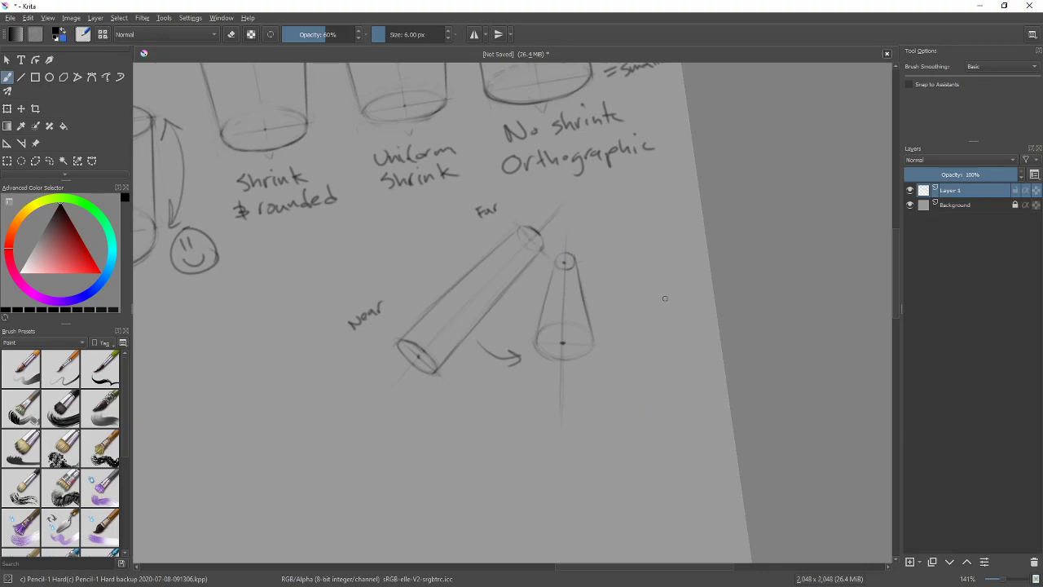
Step: Draw a third axis beside the second cylinder, tilted the opposite way, with two closely spaced centre dots and a perpendicular line through each
mouse_move(666, 295)
mouse_down()
mouse_move(673, 312)
mouse_move(622, 291)
mouse_move(559, 290)
mouse_up()
drag(543, 233, 567, 346)
key(ctrl+z)
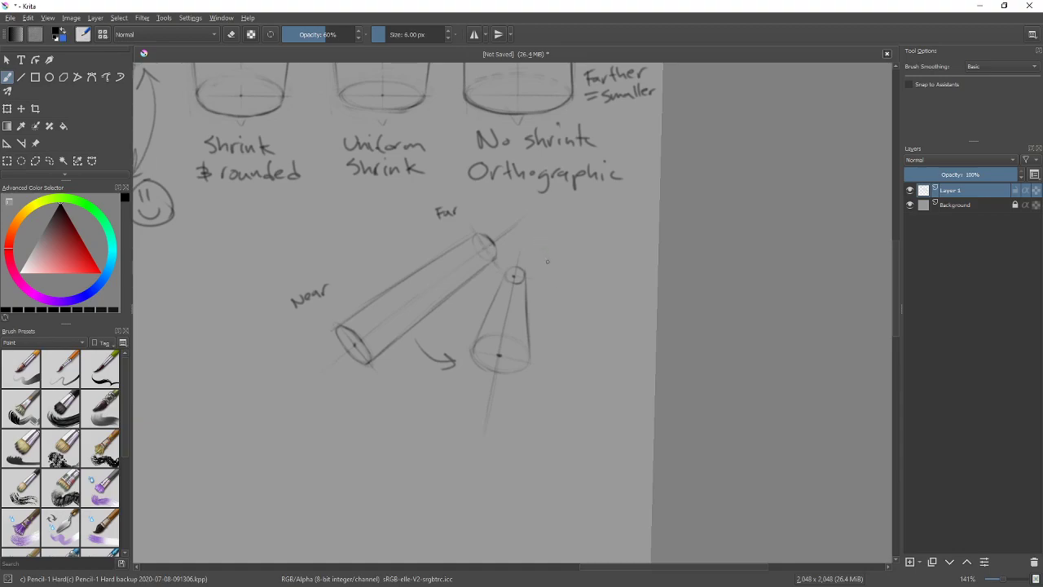
drag(539, 236, 576, 341)
key(ctrl+z)
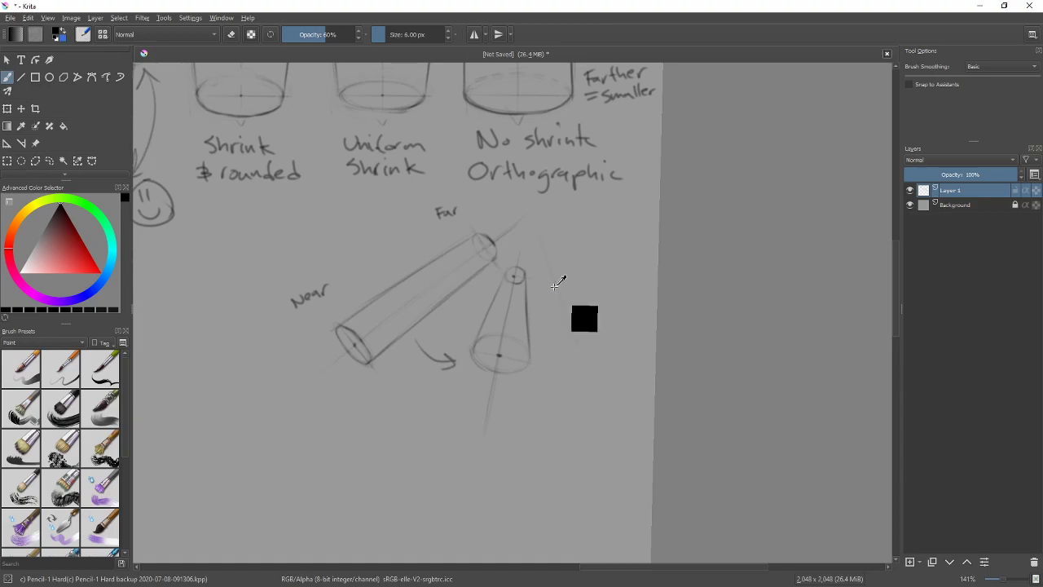
drag(560, 270, 578, 304)
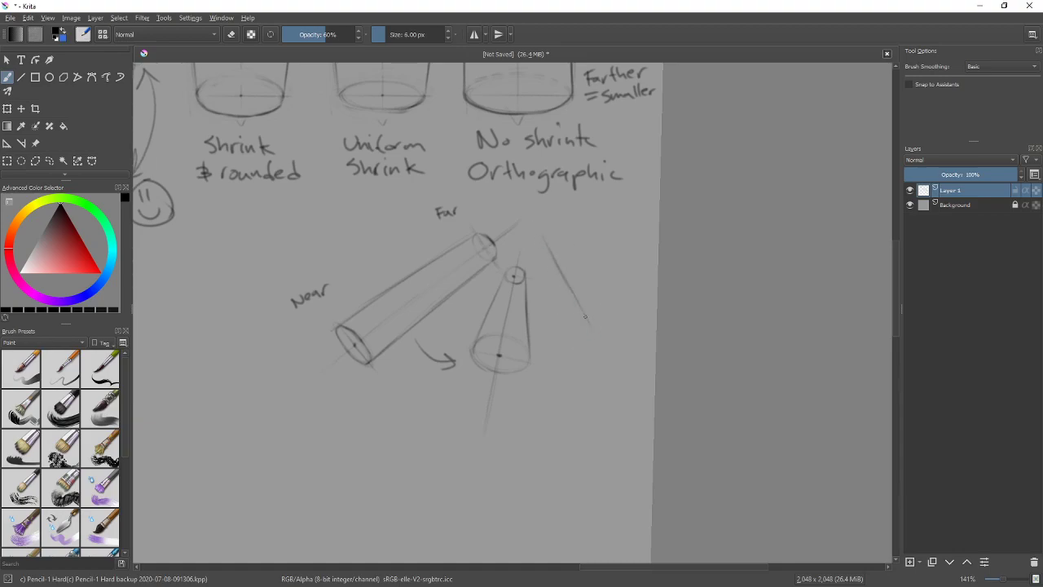
mouse_move(595, 375)
mouse_down()
mouse_move(631, 349)
mouse_move(607, 384)
mouse_move(601, 363)
mouse_move(614, 375)
mouse_up()
scroll(615, 374, up, 2)
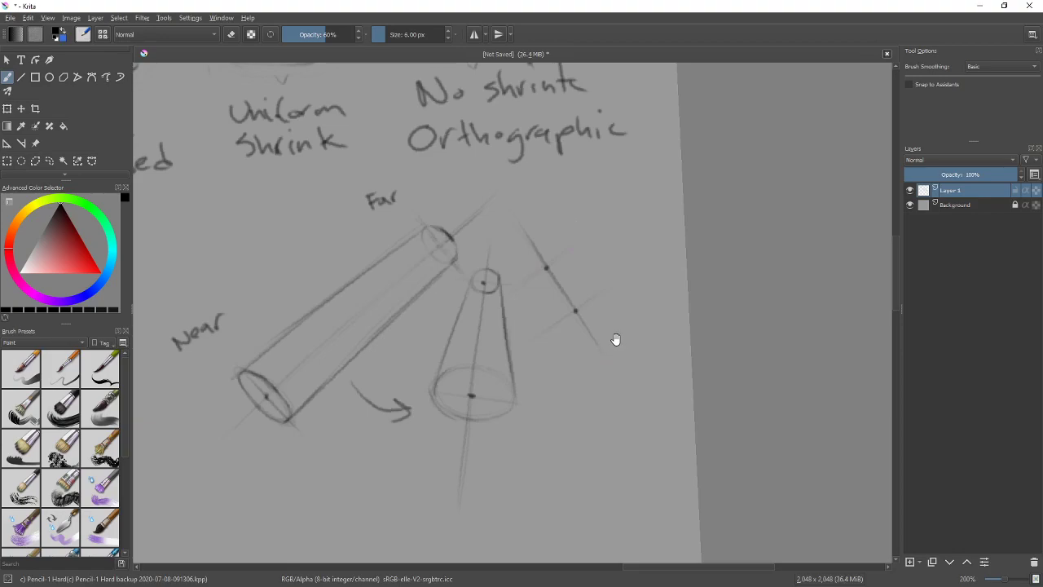
Step: Draw a large, nearly round ellipse around the third axis's lower dot and a small round one around its upper dot
drag(615, 339, 559, 310)
scroll(600, 396, up, 3)
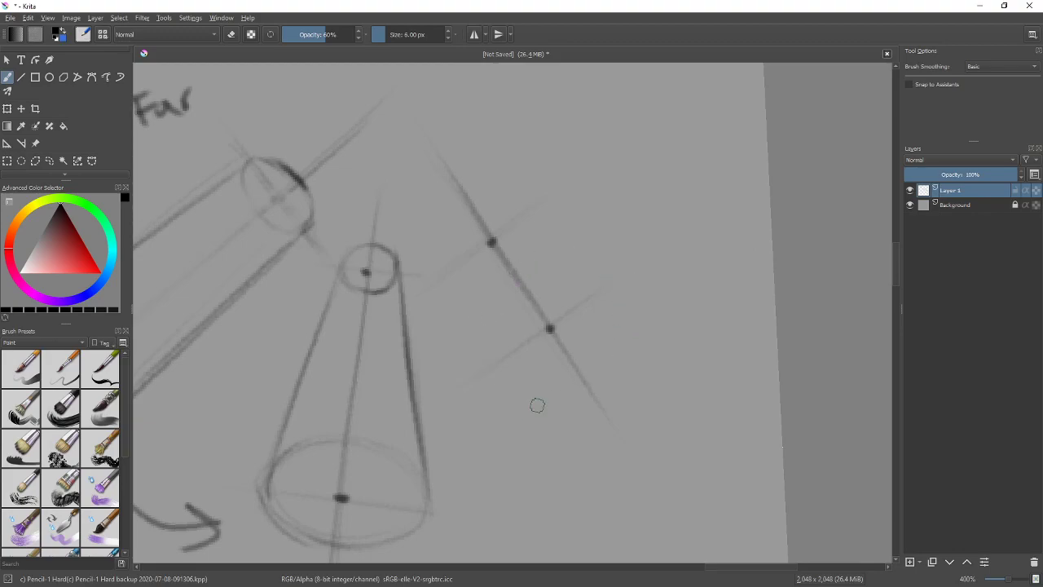
mouse_move(624, 328)
mouse_down()
mouse_move(508, 283)
mouse_move(574, 391)
mouse_move(574, 258)
mouse_move(495, 375)
mouse_up()
drag(483, 311, 619, 294)
mouse_move(602, 374)
mouse_down()
mouse_move(621, 283)
mouse_move(614, 352)
mouse_up()
mouse_move(623, 308)
mouse_down()
mouse_move(522, 258)
mouse_move(521, 218)
mouse_move(496, 207)
mouse_up()
key(ctrl+z)
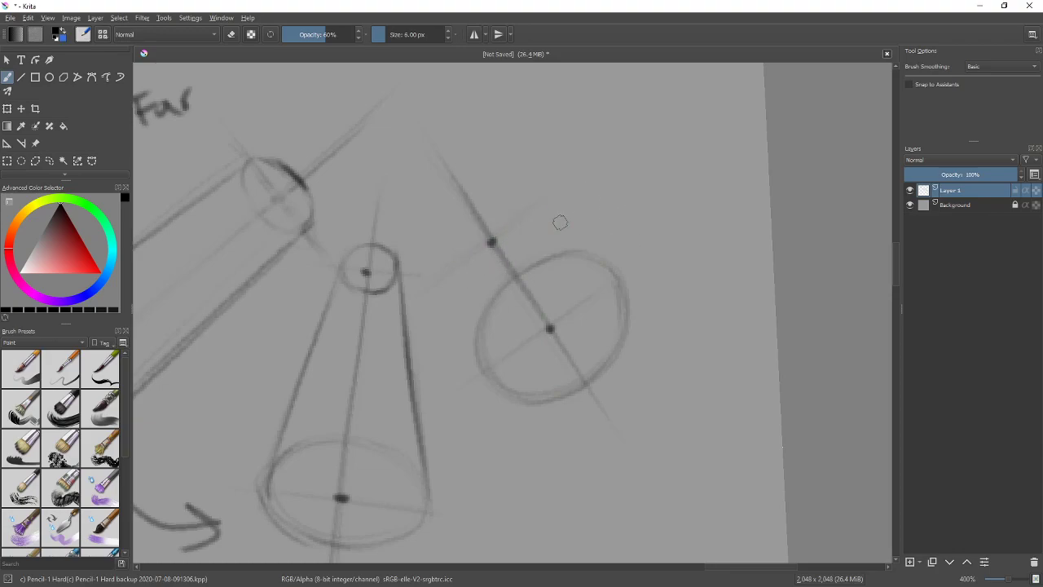
mouse_move(517, 236)
mouse_down()
mouse_move(490, 268)
mouse_move(481, 225)
mouse_move(516, 229)
mouse_move(476, 269)
mouse_move(493, 219)
mouse_move(486, 269)
mouse_move(476, 263)
mouse_move(515, 230)
mouse_up()
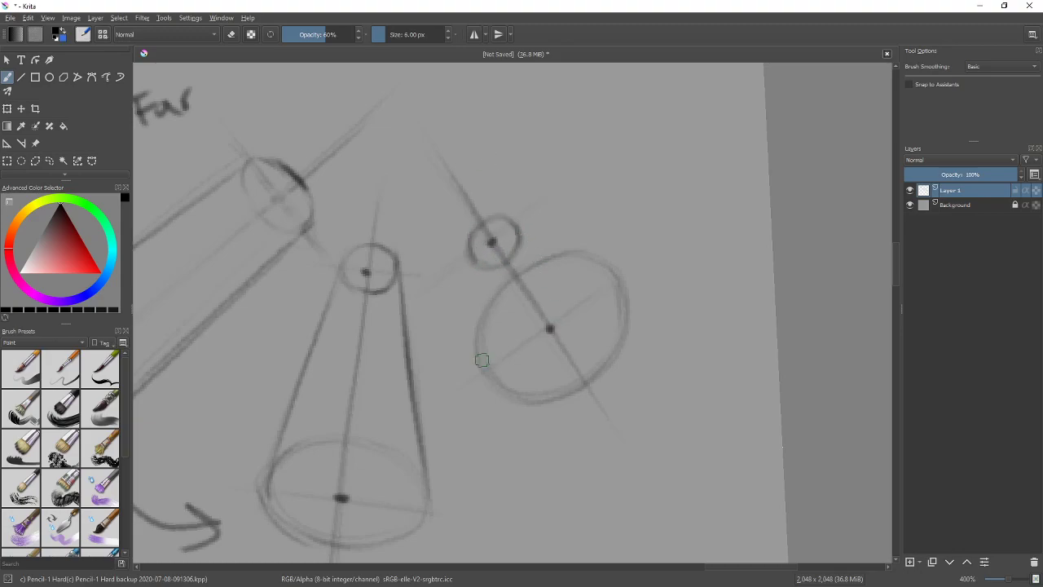
Step: Join the third cylinder's small far ellipse and large near ellipse with two widening side lines
mouse_move(473, 352)
mouse_down()
mouse_move(465, 234)
mouse_move(481, 369)
mouse_up()
drag(466, 270, 476, 369)
mouse_move(632, 224)
mouse_down()
mouse_move(708, 270)
mouse_move(570, 412)
mouse_up()
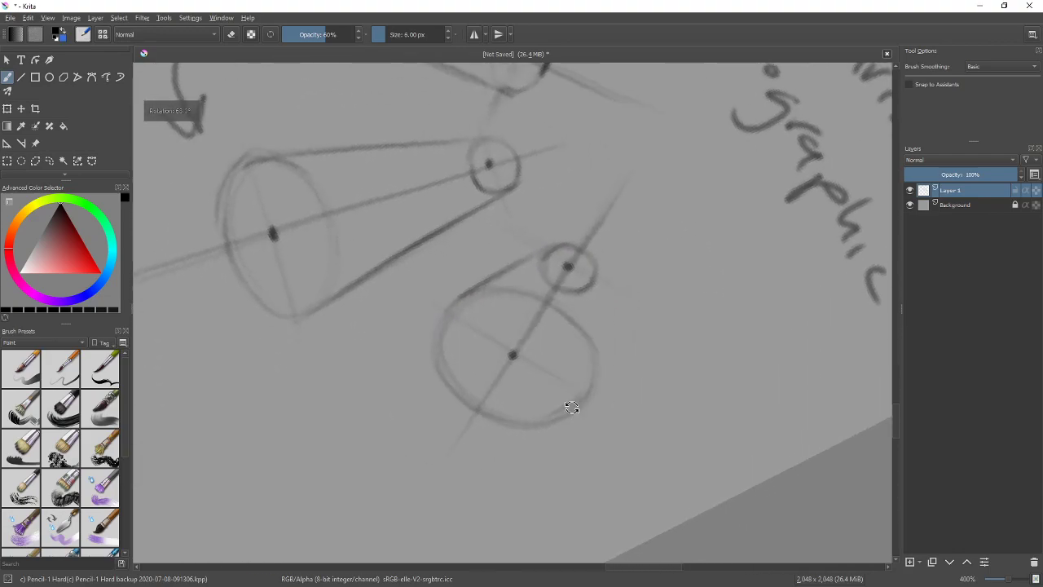
drag(645, 431, 709, 293)
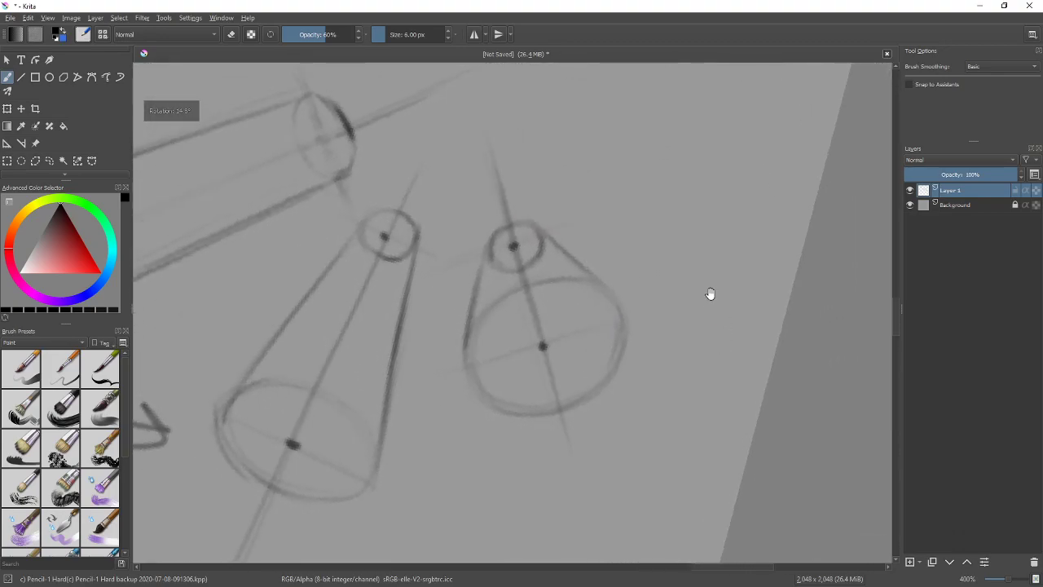
scroll(692, 335, down, 1)
drag(575, 416, 721, 345)
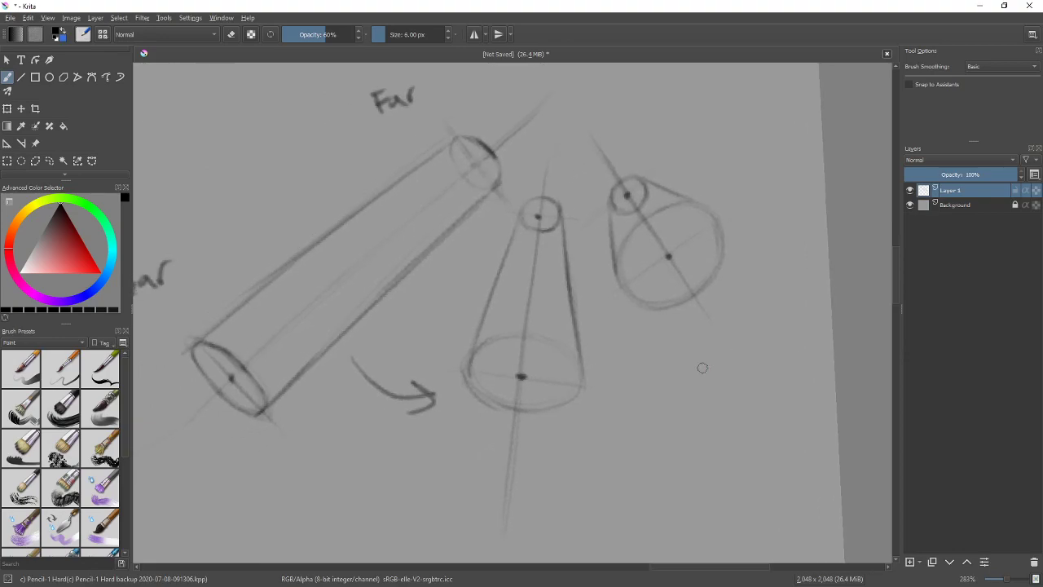
Step: Darken the third cylinder's outline and the near ellipse's upper rim, and soften part of that rim with the soft eraser
drag(611, 189, 614, 206)
mouse_move(617, 258)
mouse_down()
mouse_move(654, 203)
mouse_move(694, 202)
mouse_move(640, 222)
mouse_move(616, 251)
mouse_move(616, 285)
mouse_up()
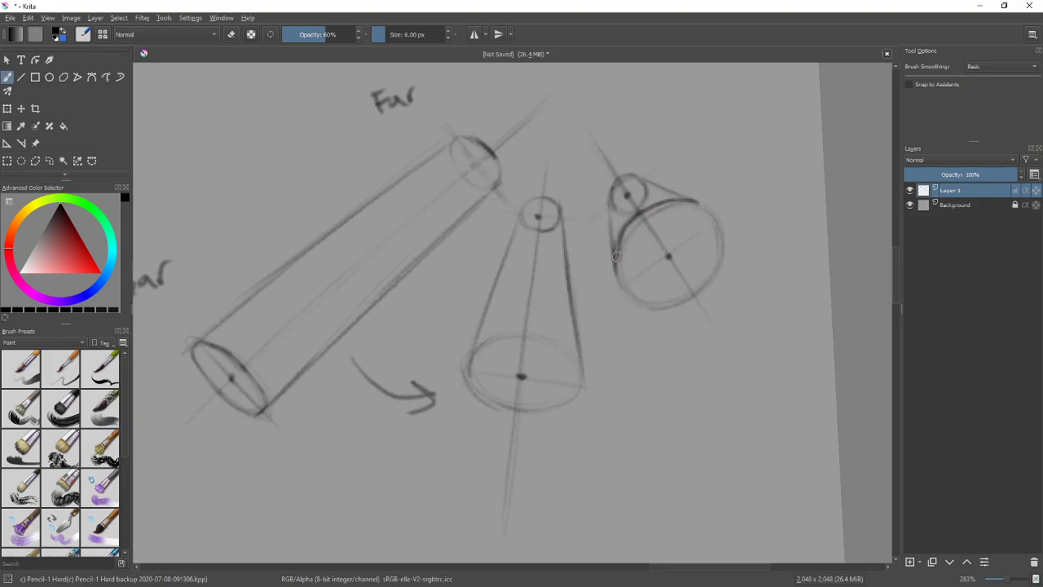
key(e)
mouse_move(626, 250)
mouse_down()
mouse_move(701, 211)
mouse_move(677, 208)
mouse_move(637, 235)
mouse_move(636, 261)
mouse_up()
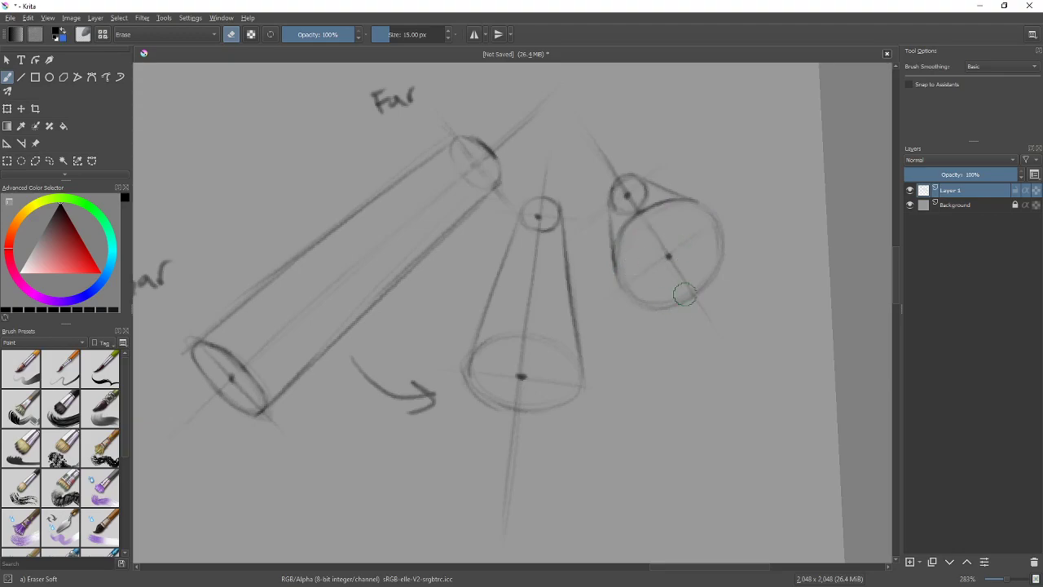
key(e)
Step: Sketch a short, wide cylinder below the smiley cylinder, with a large near ellipse, a smaller far ellipse and two converging side lines
scroll(662, 390, down, 5)
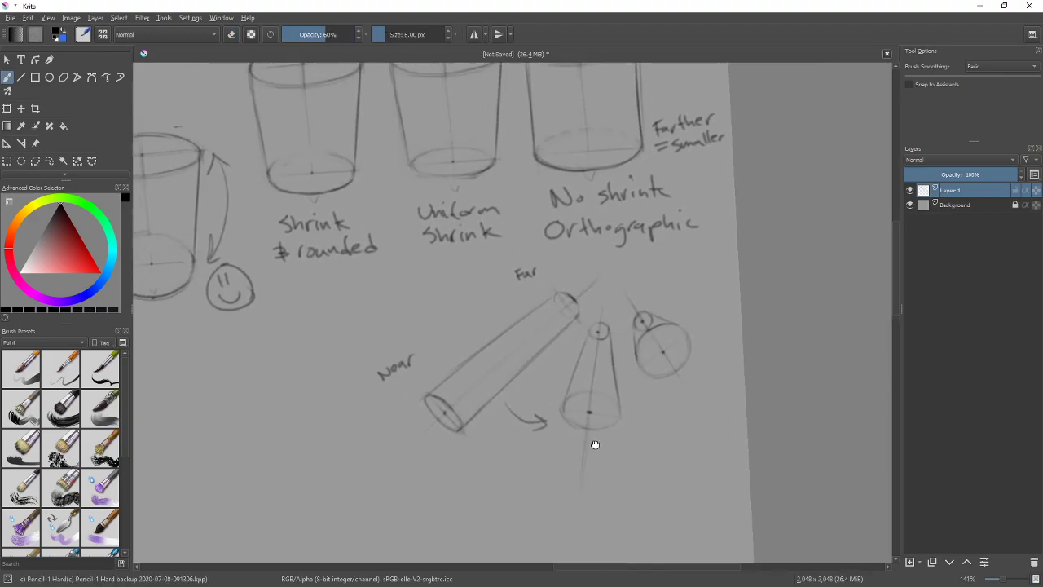
scroll(680, 424, up, 1)
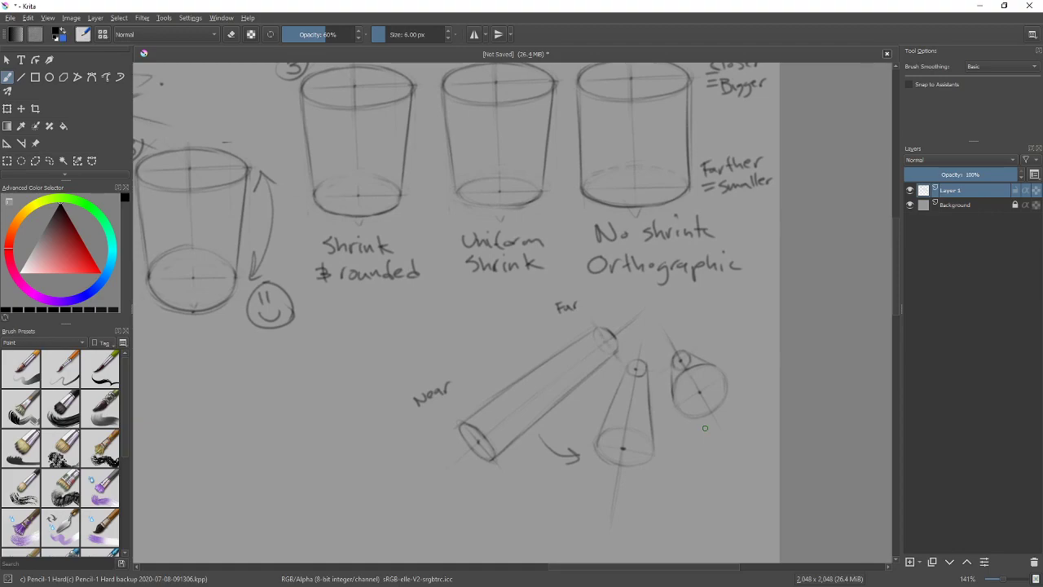
drag(738, 296, 763, 334)
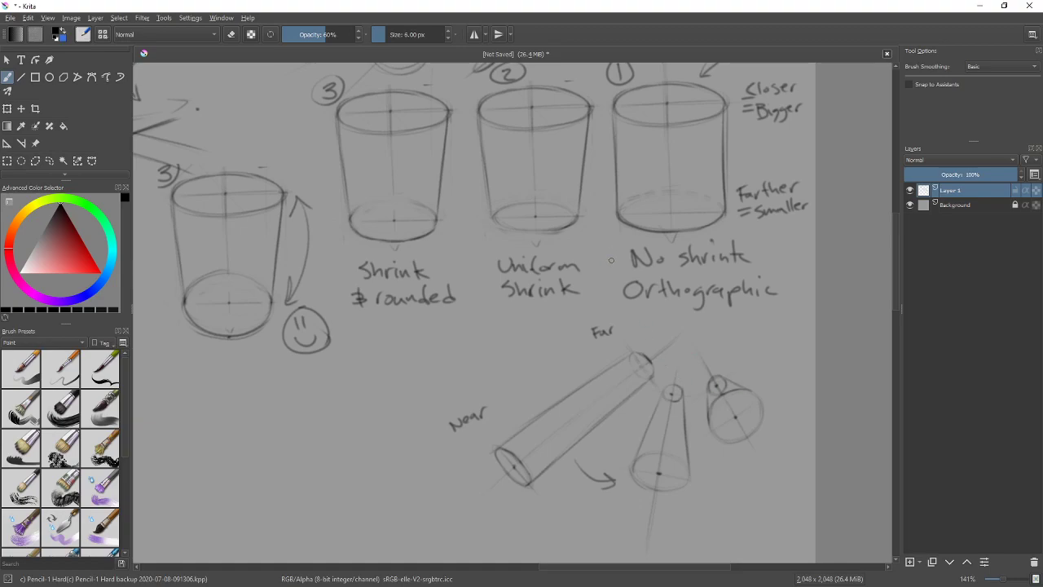
drag(477, 366, 654, 236)
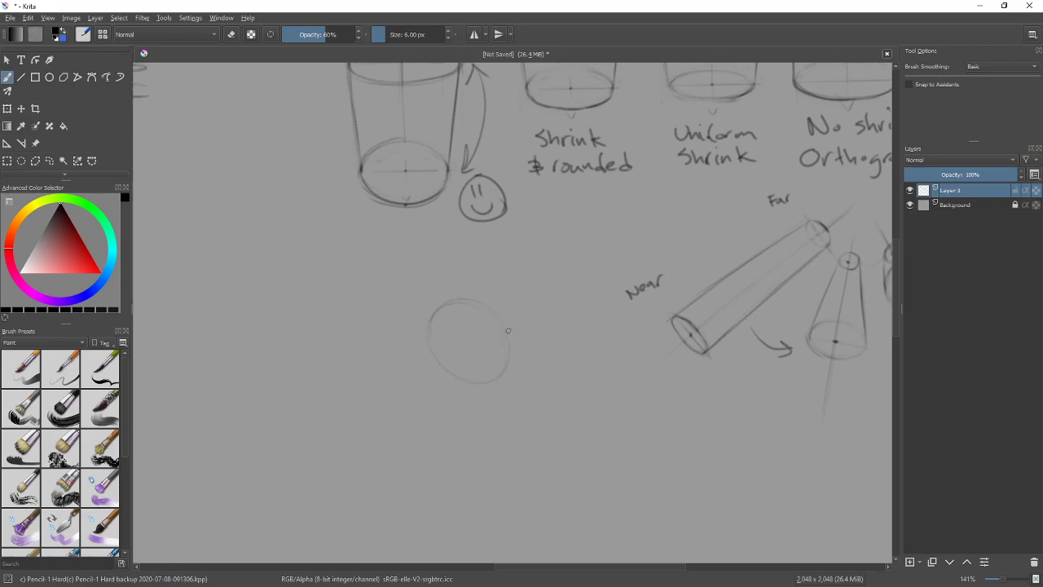
drag(505, 376, 519, 306)
drag(436, 307, 492, 287)
scroll(601, 375, down, 2)
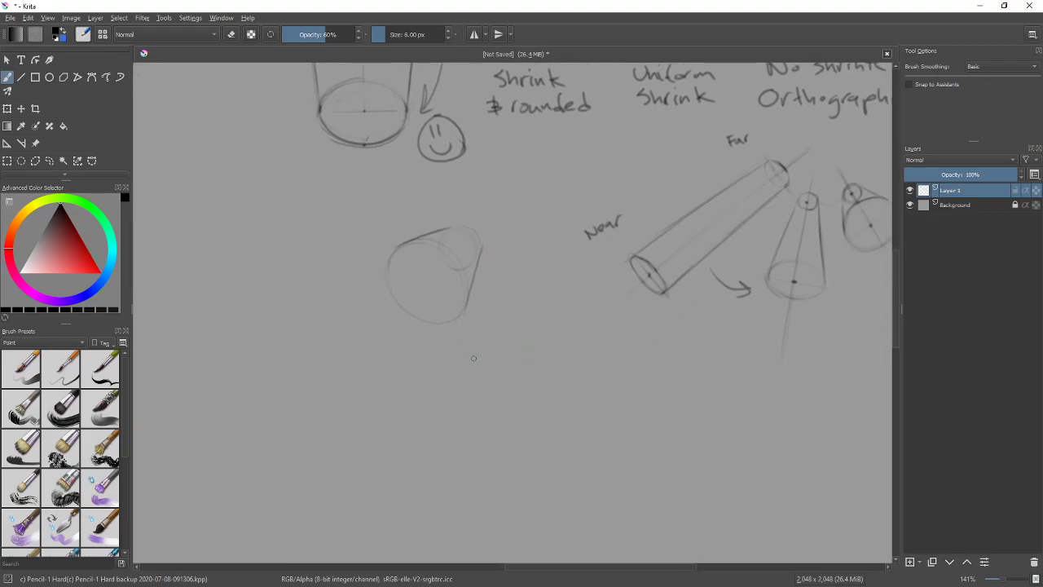
Step: Draw a long, thin cylinder beside the wide one, with a diagonal axis, nearly parallel sides and a narrow ellipse at each end
drag(445, 383, 593, 263)
drag(450, 353, 559, 294)
drag(446, 355, 551, 275)
drag(466, 373, 580, 294)
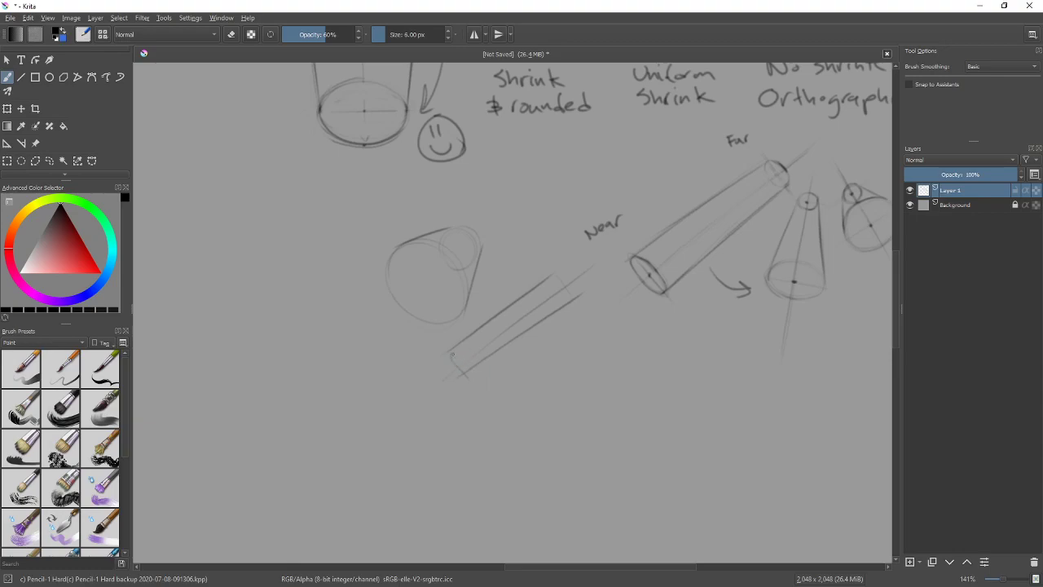
drag(462, 357, 461, 367)
drag(548, 278, 562, 299)
drag(751, 326, 554, 448)
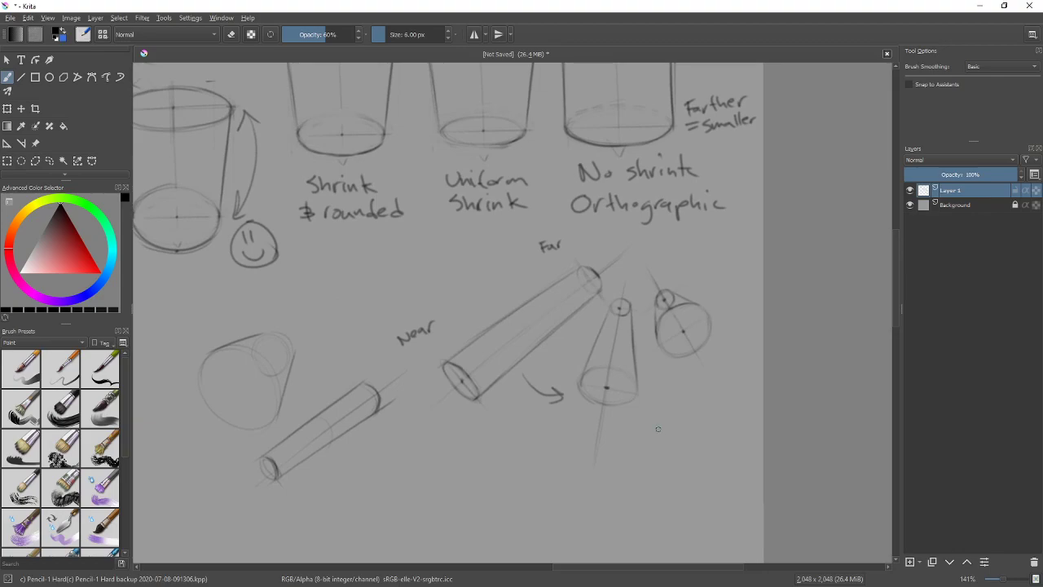
mouse_move(670, 466)
mouse_down()
mouse_move(662, 383)
mouse_move(676, 399)
mouse_up()
key(ctrl+z)
key(ctrl+z)
Step: Mark the centres of the wide cylinder's two ellipses, then draw its axis through them and a perpendicular line across each
mouse_move(396, 407)
mouse_down()
mouse_move(561, 326)
mouse_move(432, 373)
mouse_up()
drag(522, 310, 530, 316)
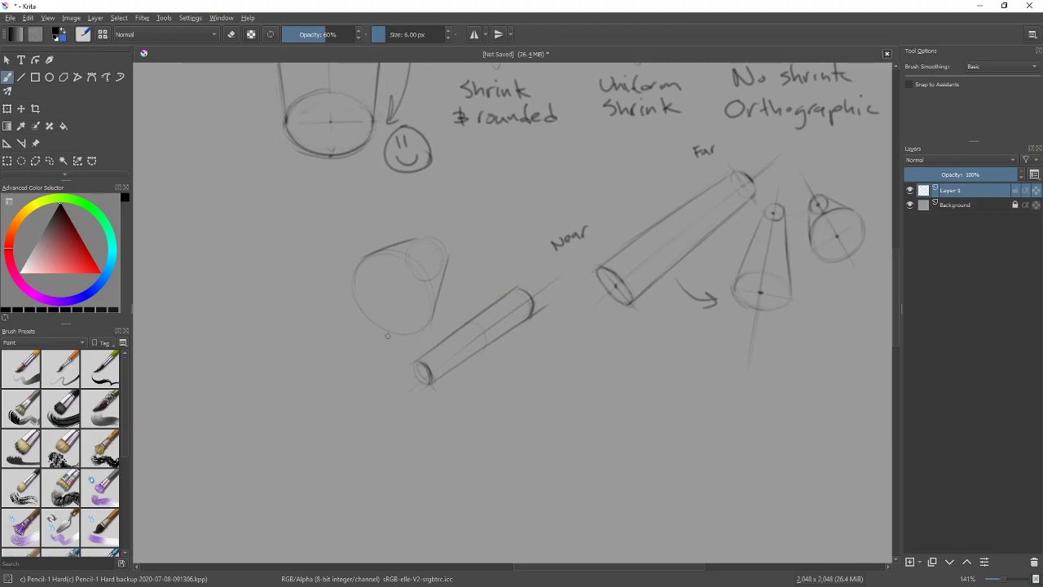
key(plus)
key(plus)
drag(462, 247, 593, 310)
click(446, 331)
drag(405, 372, 575, 203)
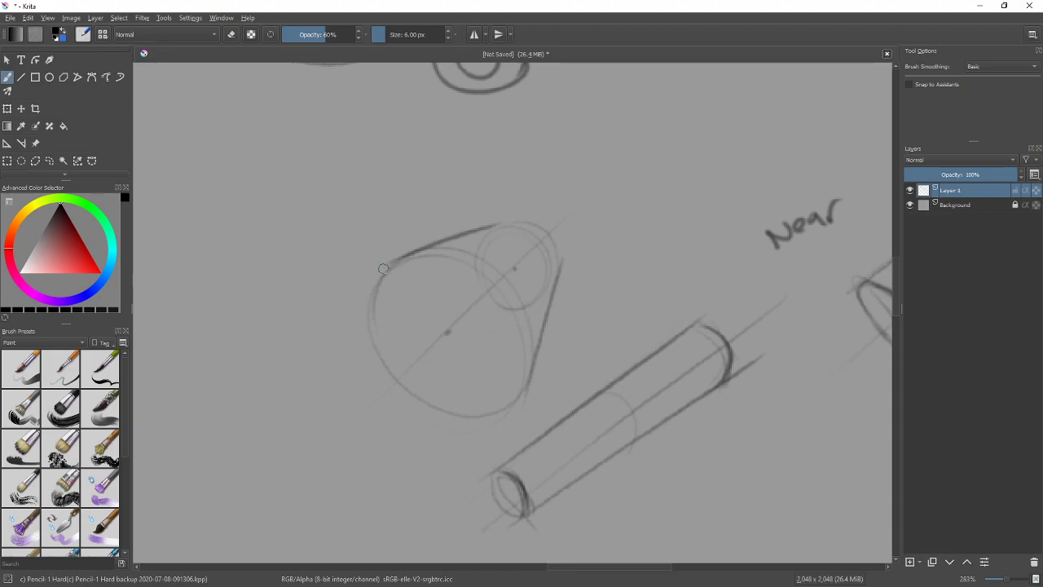
drag(416, 299, 549, 427)
drag(493, 250, 550, 297)
Step: Darken the wide cylinder's near ellipse and the outer edge of its far ellipse to form one firm outline
mouse_move(632, 367)
mouse_down()
mouse_move(673, 221)
mouse_move(764, 246)
mouse_up()
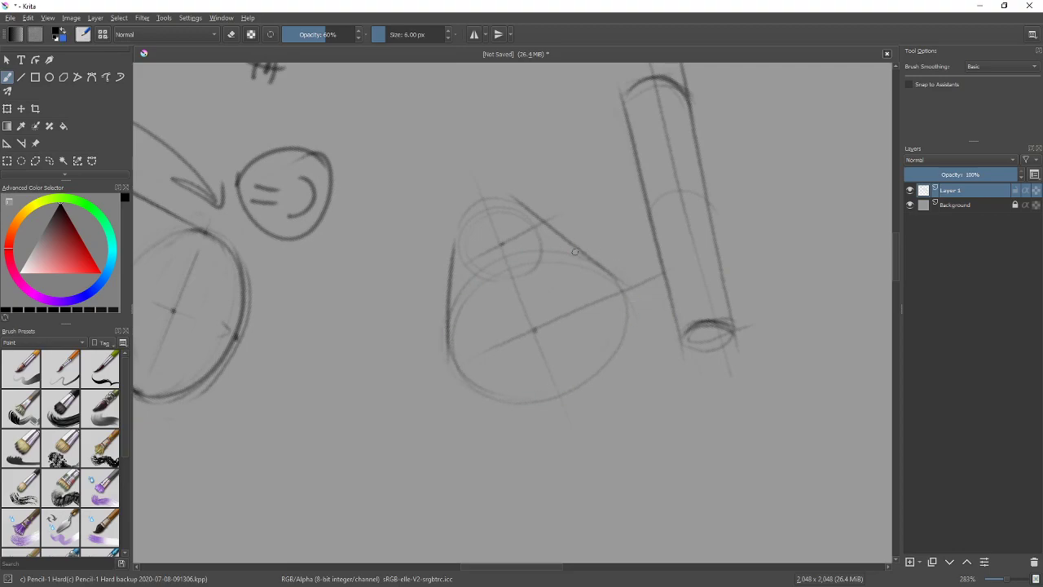
drag(452, 311, 623, 308)
mouse_move(579, 253)
mouse_down()
mouse_move(505, 400)
mouse_move(624, 334)
mouse_up()
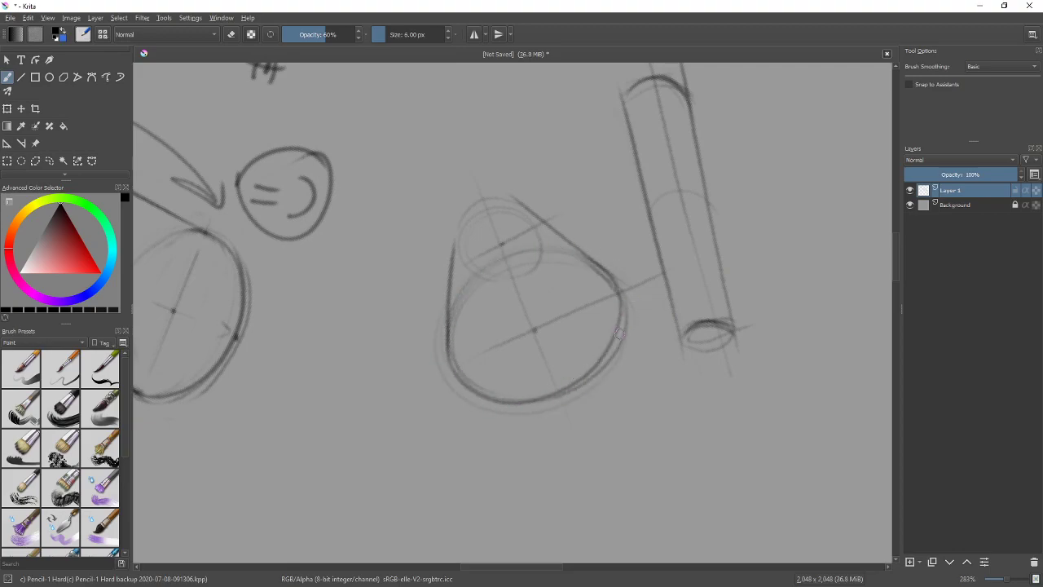
mouse_move(495, 196)
mouse_down()
mouse_move(454, 246)
mouse_move(498, 202)
mouse_move(485, 197)
mouse_move(526, 206)
mouse_up()
drag(463, 205, 453, 244)
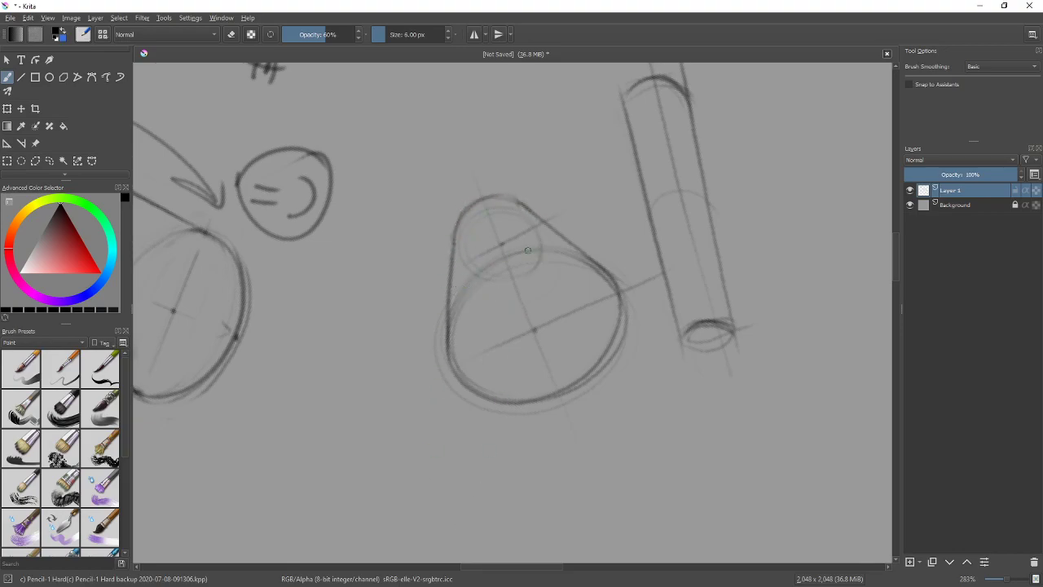
Step: Lighten the wide cylinder's hidden far ellipse and stray lines with the soft eraser, and redraw the near ellipse's lower edge with the pencil
key(/)
mouse_move(476, 212)
mouse_down()
mouse_move(497, 234)
mouse_move(498, 214)
mouse_move(532, 228)
mouse_move(501, 271)
mouse_move(462, 383)
mouse_move(459, 315)
mouse_move(470, 377)
mouse_move(563, 339)
mouse_move(438, 377)
mouse_move(447, 398)
mouse_move(619, 264)
mouse_move(603, 375)
mouse_move(613, 358)
mouse_move(607, 292)
mouse_move(518, 284)
mouse_up()
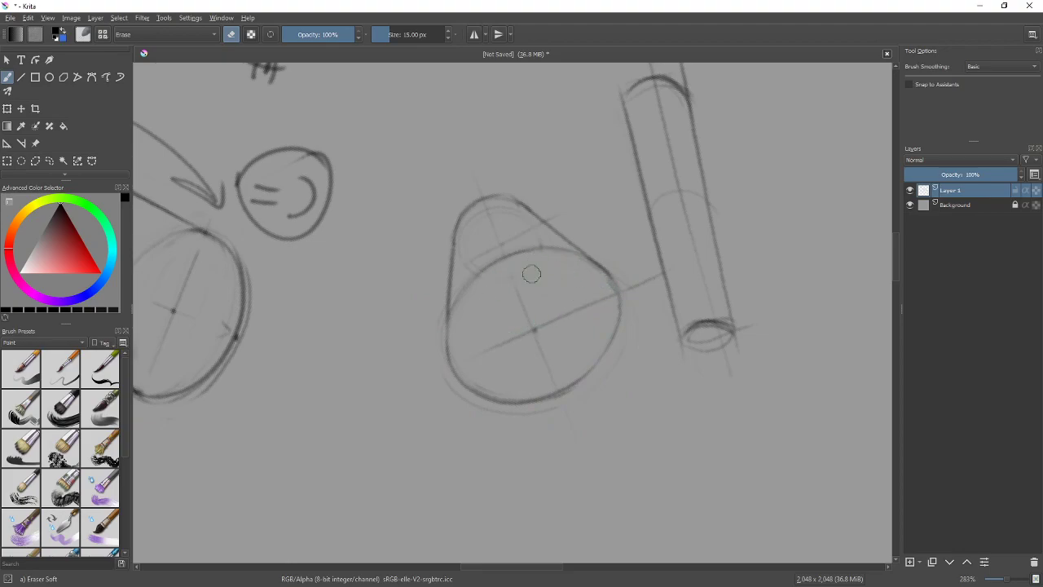
key(slash)
drag(610, 206, 610, 302)
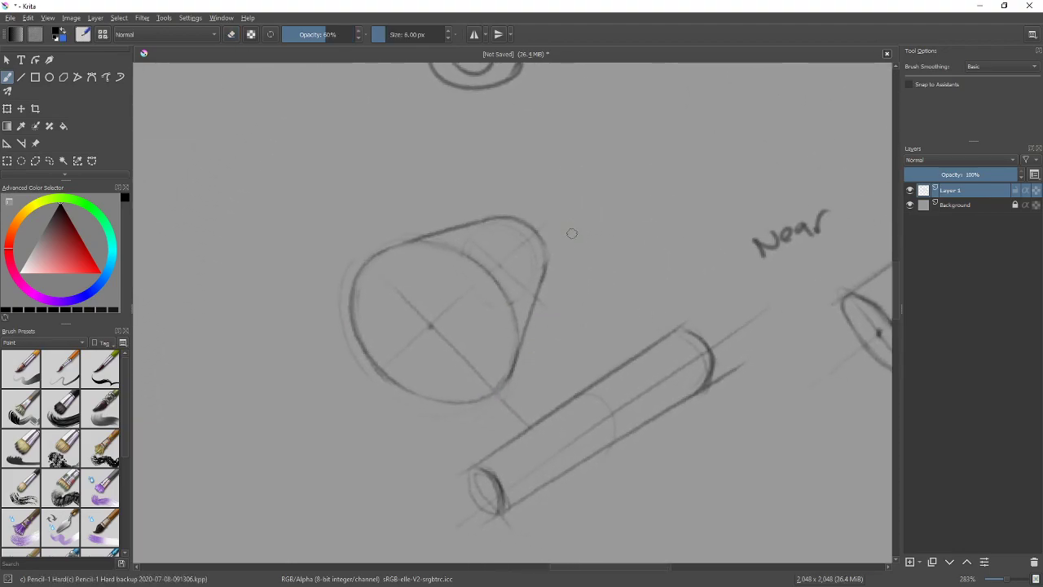
mouse_move(389, 383)
mouse_down()
mouse_move(489, 400)
mouse_move(436, 409)
mouse_move(492, 386)
mouse_up()
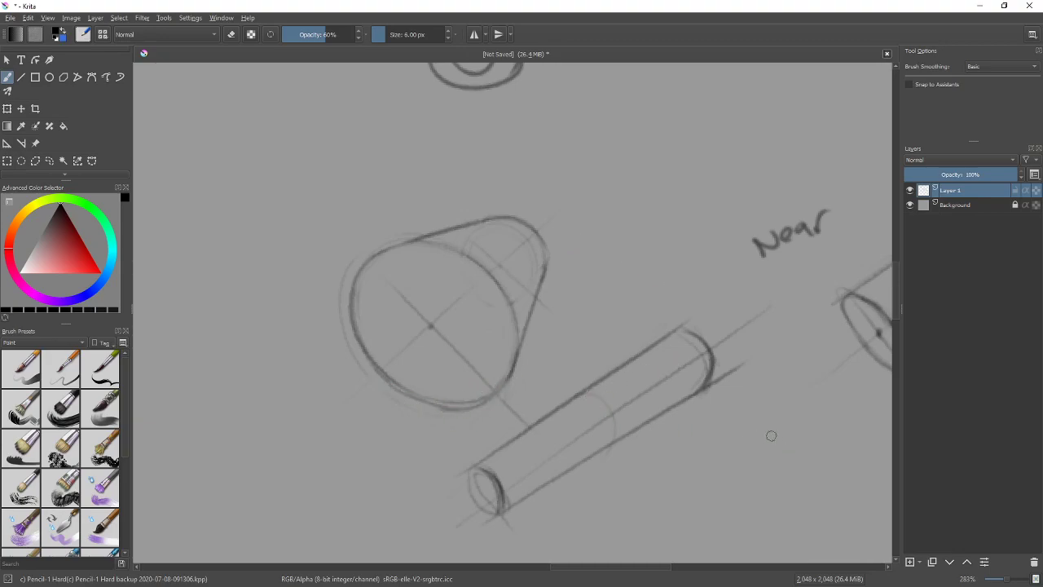
Step: Review the whole sheet, from the new cylinders back to the Minor Axis and Major Axis diagrams
key(minus)
key(minus)
mouse_move(735, 399)
mouse_down()
mouse_move(761, 340)
mouse_move(677, 429)
mouse_move(677, 444)
mouse_up()
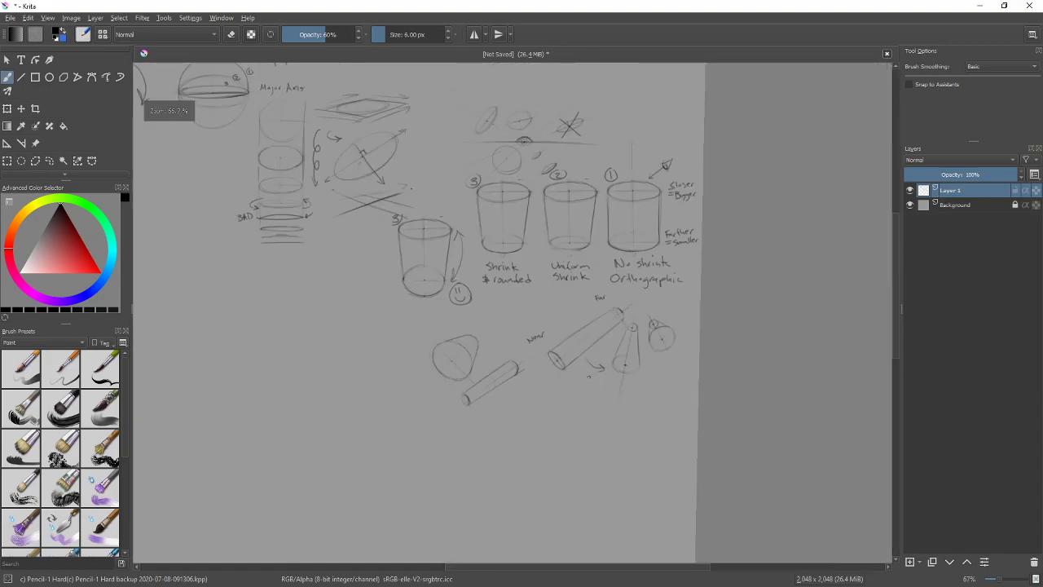
mouse_move(588, 376)
mouse_down()
mouse_move(566, 407)
mouse_move(562, 388)
mouse_move(642, 419)
mouse_move(675, 449)
mouse_up()
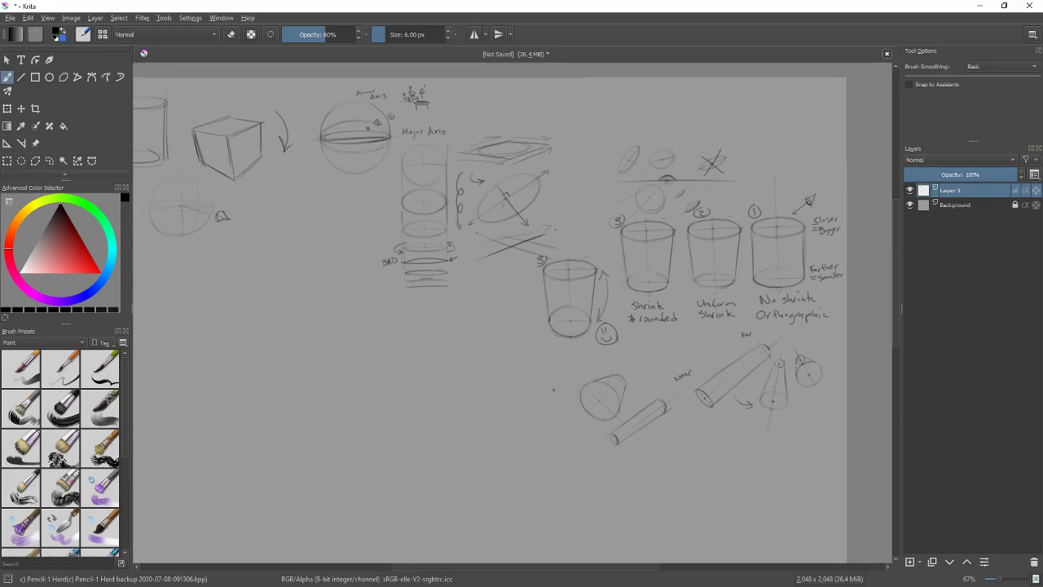
mouse_move(530, 400)
mouse_down()
mouse_move(586, 410)
mouse_move(563, 399)
mouse_up()
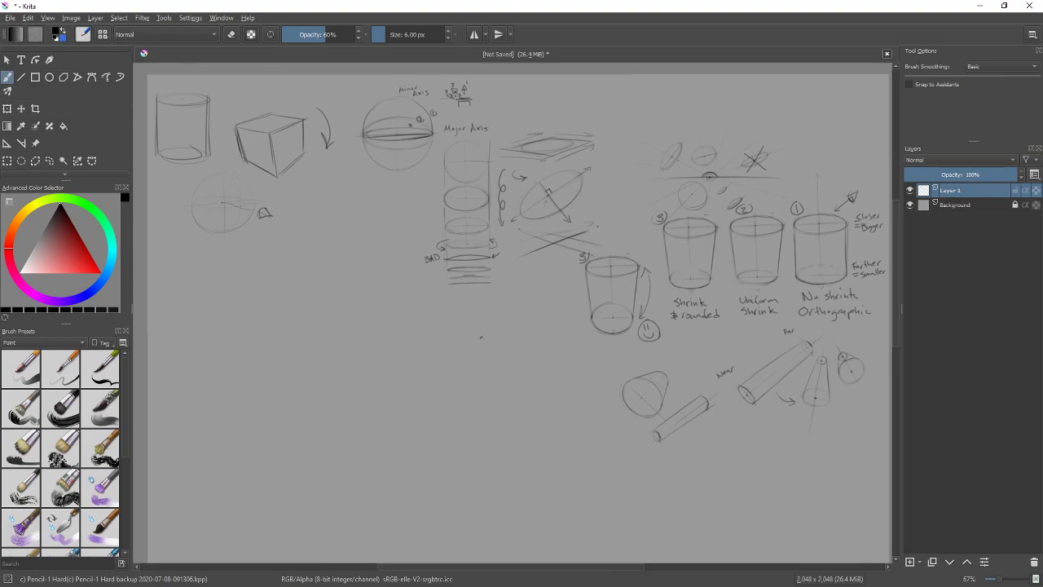
drag(506, 347, 577, 325)
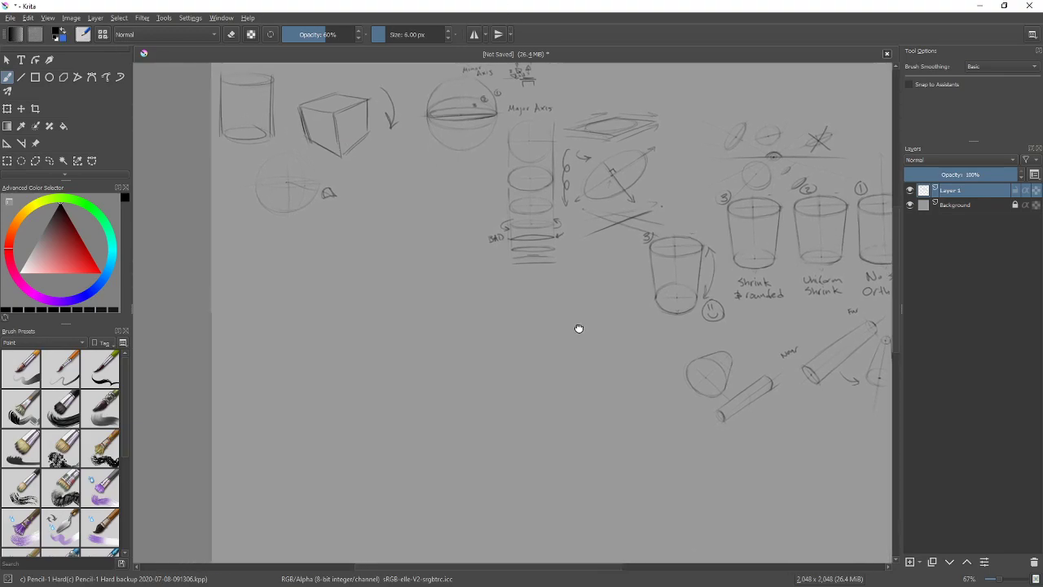
scroll(570, 382, up, 4)
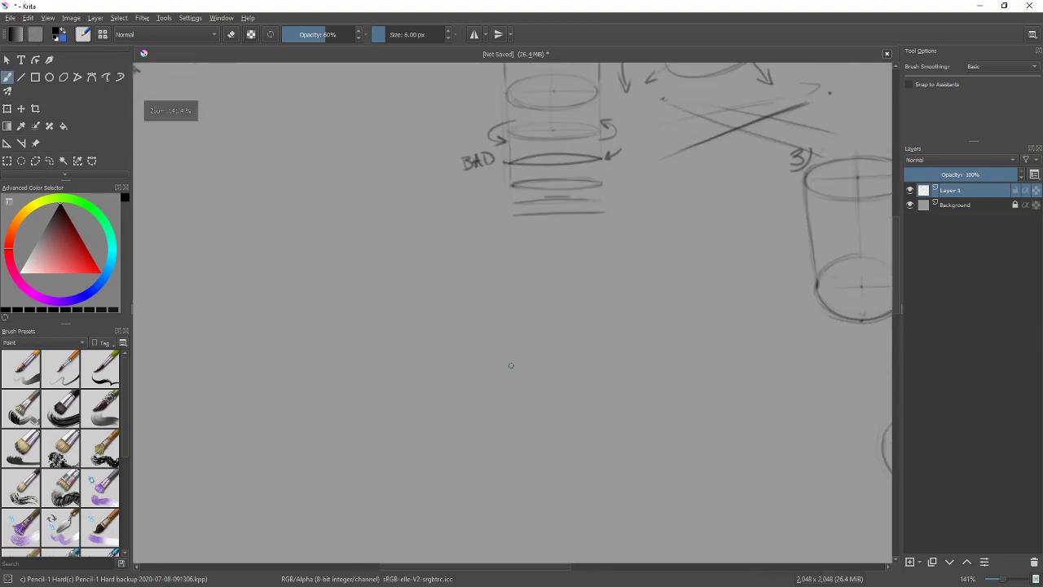
scroll(563, 298, down, 2)
scroll(610, 428, up, 2)
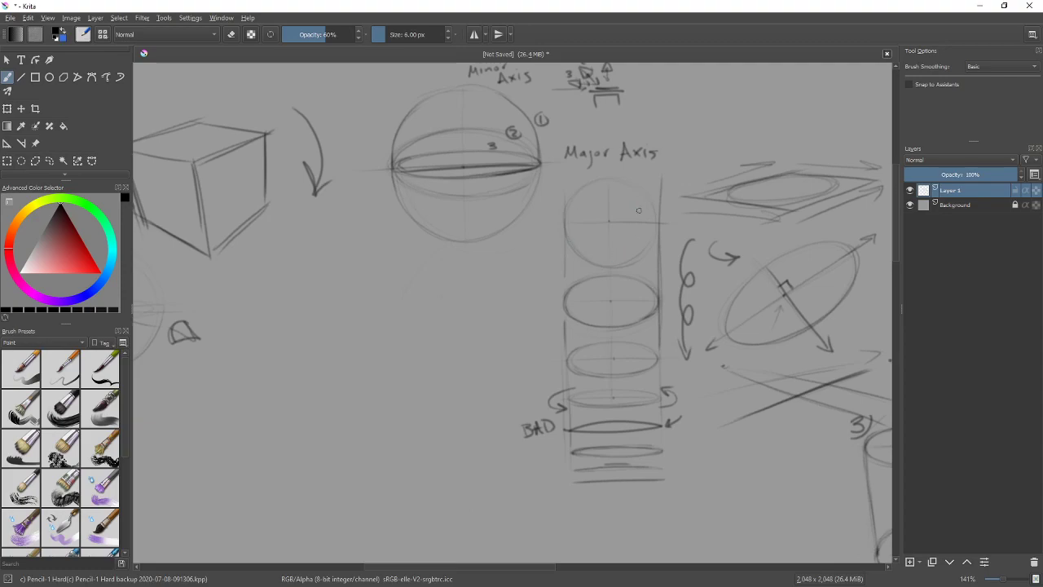
Step: Draw a square in the empty area below the circle with the eye symbol, strengthening its four sides
drag(507, 320, 661, 219)
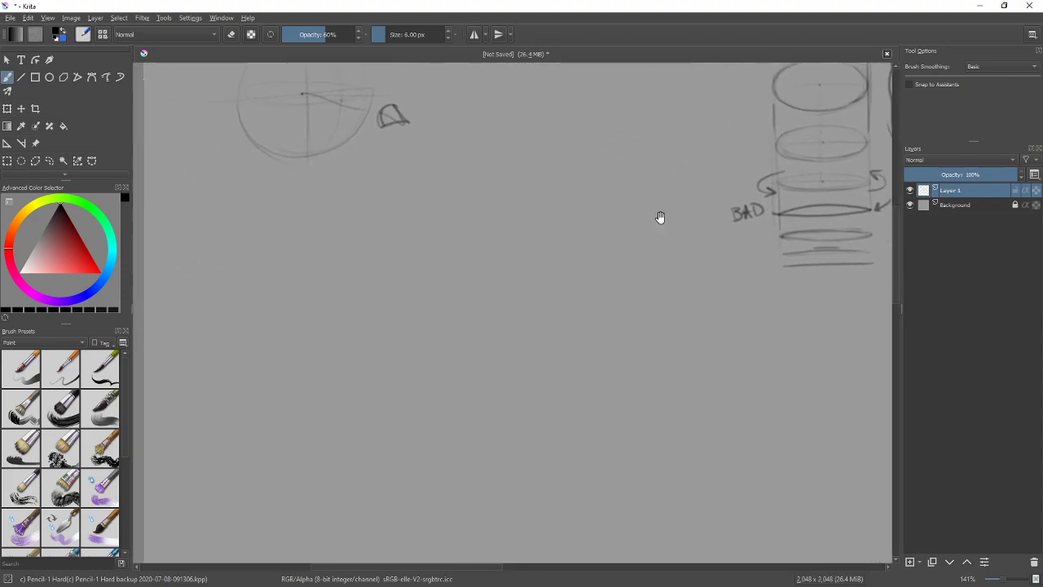
drag(392, 269, 392, 345)
mouse_move(393, 235)
mouse_down()
mouse_move(393, 343)
mouse_move(477, 345)
mouse_up()
mouse_move(414, 345)
mouse_down()
mouse_move(494, 343)
mouse_move(505, 281)
mouse_up()
drag(506, 336, 506, 254)
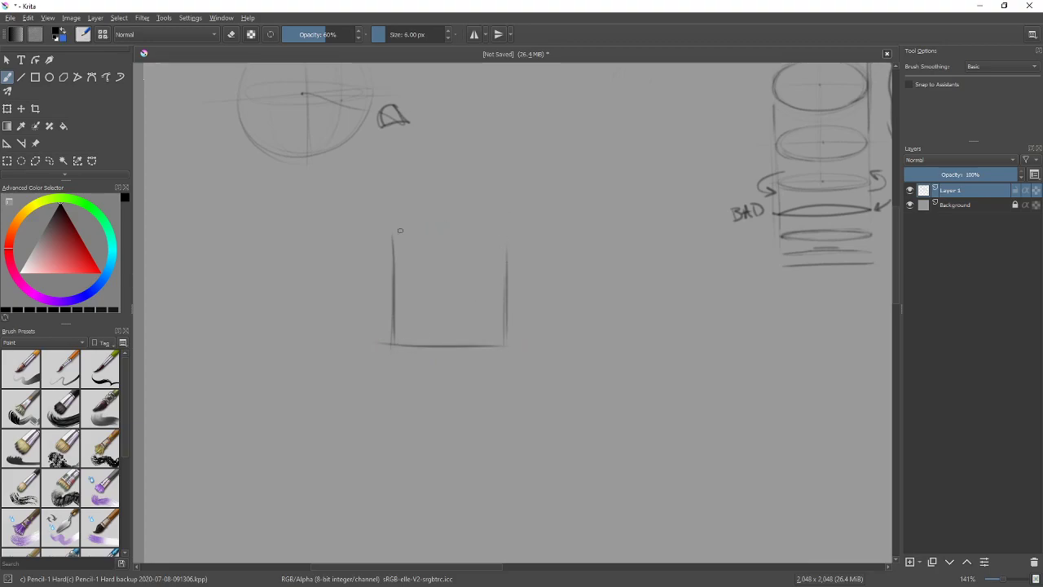
drag(391, 235, 505, 232)
mouse_move(392, 247)
mouse_down()
mouse_move(396, 336)
mouse_move(497, 344)
mouse_up()
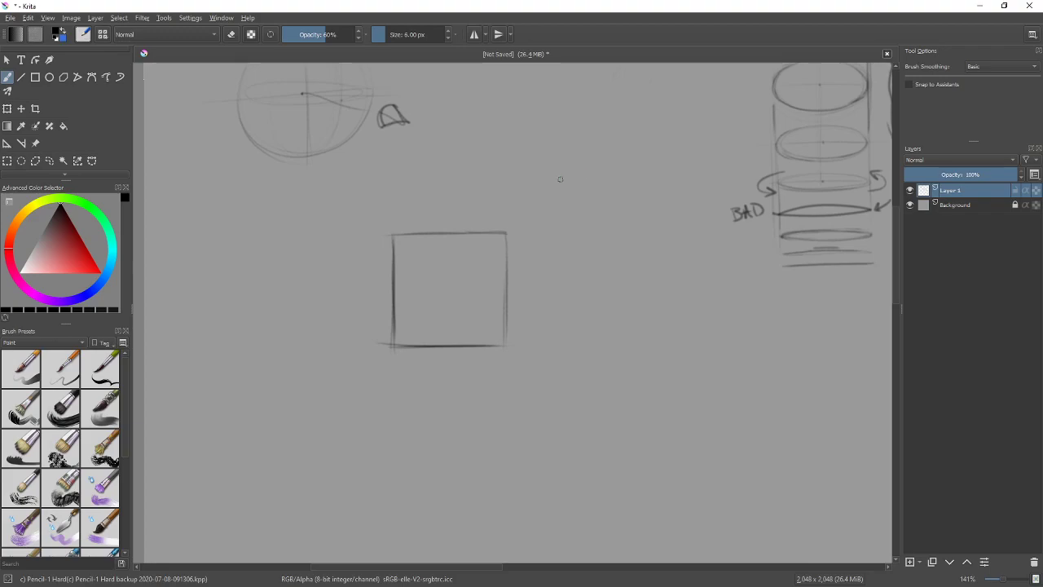
Step: Sketch a small side-view table above and beside the square, with one eye looking straight down and another looking at a slant
mouse_move(557, 184)
mouse_down()
mouse_move(610, 184)
mouse_move(571, 206)
mouse_move(600, 205)
mouse_move(598, 179)
mouse_up()
mouse_move(577, 130)
mouse_down()
mouse_move(573, 148)
mouse_move(589, 147)
mouse_move(580, 162)
mouse_move(535, 147)
mouse_move(559, 160)
mouse_up()
mouse_move(584, 370)
mouse_down()
mouse_move(559, 339)
mouse_move(518, 347)
mouse_up()
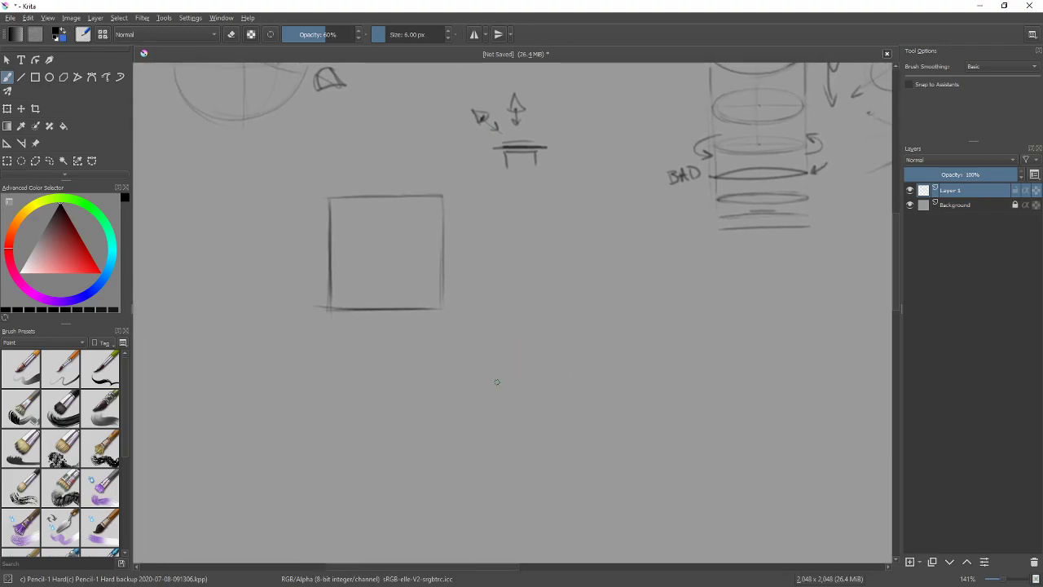
Step: Label the square's lower edge "Near" and its upper edge "Far"
mouse_move(351, 342)
mouse_down()
mouse_move(359, 325)
mouse_move(376, 340)
mouse_up()
mouse_move(387, 331)
mouse_down()
mouse_move(390, 341)
mouse_move(407, 329)
mouse_up()
mouse_move(357, 173)
mouse_down()
mouse_move(356, 189)
mouse_move(370, 173)
mouse_up()
drag(357, 181, 384, 190)
drag(384, 184, 395, 179)
drag(596, 329, 652, 323)
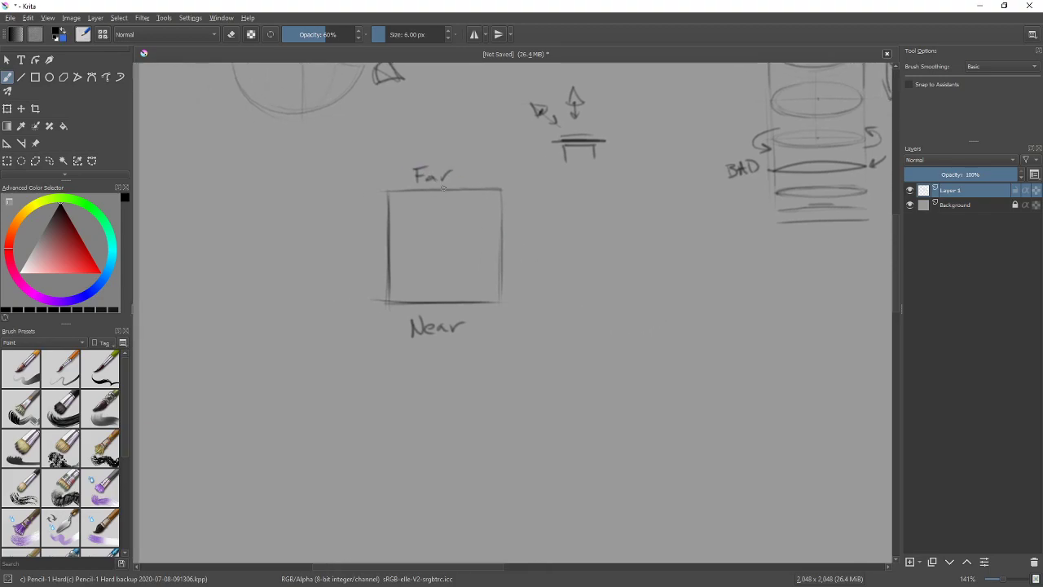
Step: Add arrows narrowing the square's Far edge, widening its Near edge, and compressing its height from above and below
mouse_move(361, 186)
mouse_down()
mouse_move(384, 191)
mouse_move(374, 191)
mouse_up()
drag(555, 186, 515, 184)
drag(506, 189, 516, 193)
mouse_move(375, 303)
mouse_down()
mouse_move(343, 304)
mouse_move(352, 296)
mouse_up()
drag(342, 303, 353, 307)
drag(515, 299, 544, 299)
mouse_move(538, 296)
mouse_down()
mouse_move(551, 299)
mouse_move(539, 307)
mouse_up()
drag(436, 228, 432, 217)
drag(437, 228, 440, 217)
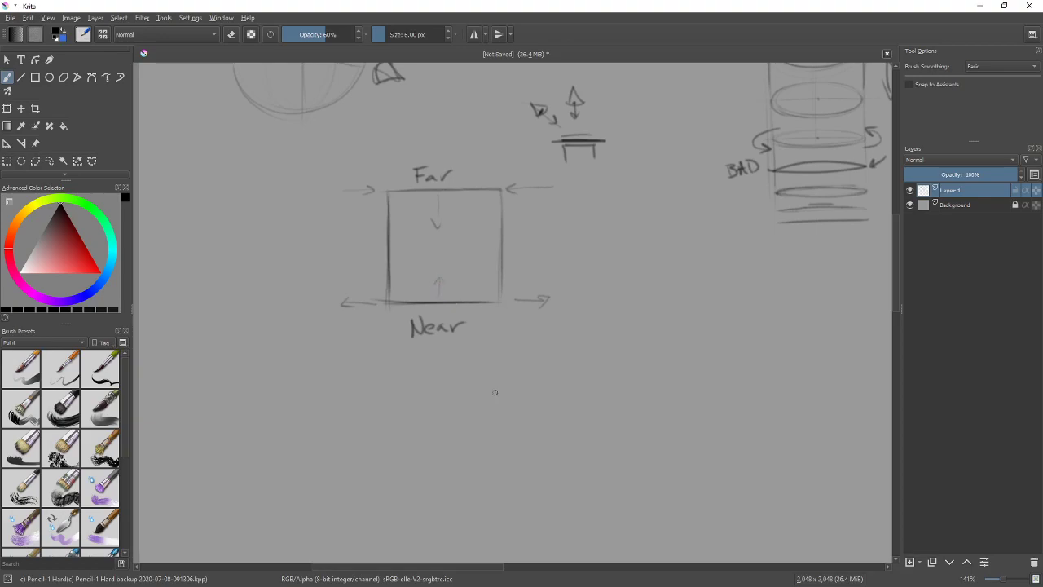
Step: Add a short stroke beside the table, just below the slanted eye symbol
drag(573, 293, 619, 312)
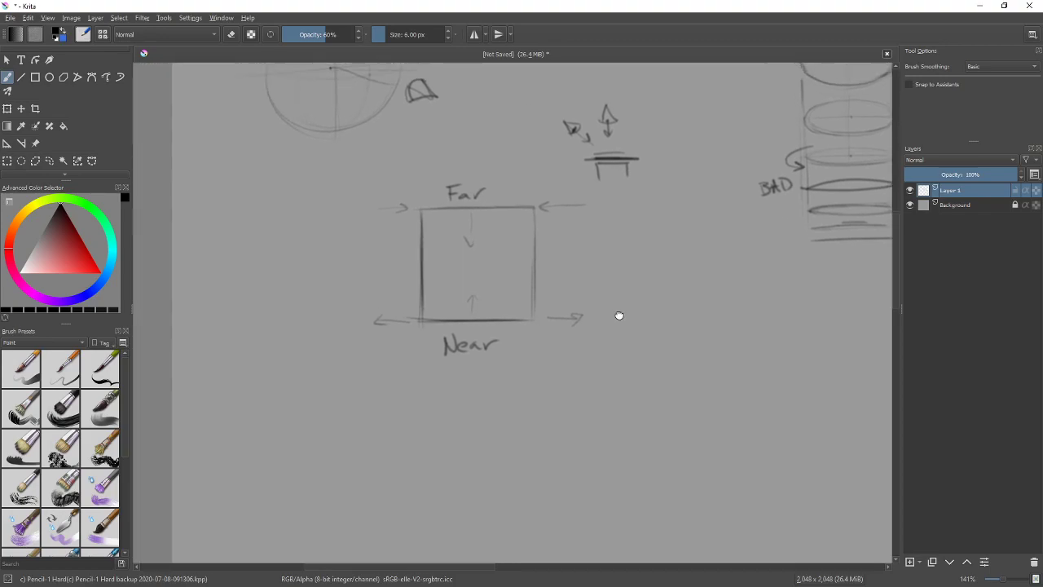
drag(570, 170, 568, 180)
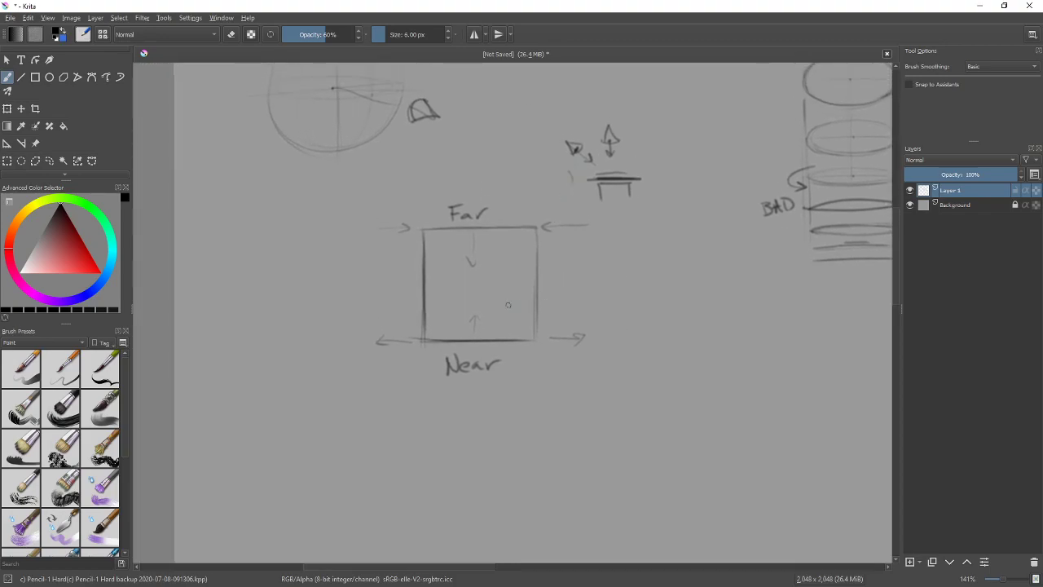
Step: Draw a bold horizontal line across the middle of the Far/Near square, extending past both of its sides
drag(365, 288, 643, 282)
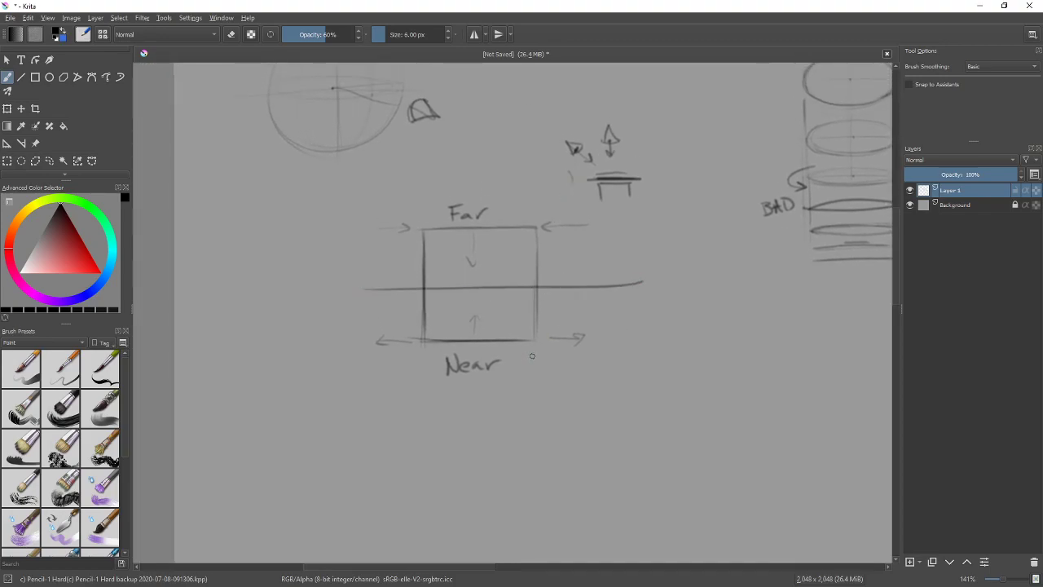
key(ctrl+z)
drag(350, 285, 596, 283)
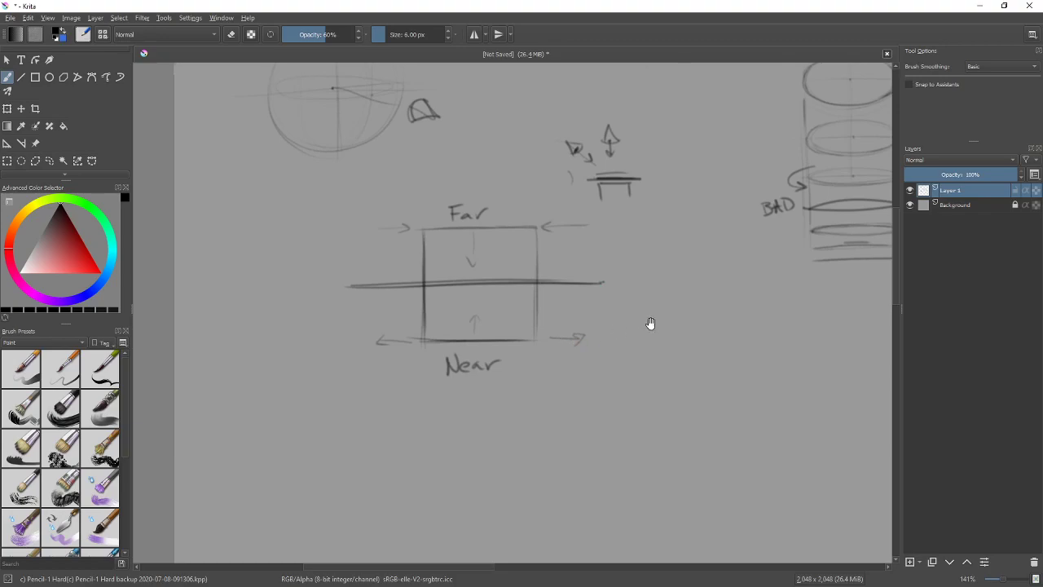
Step: Draw a trapezoid over the Far/Near square, with its near edge wider than the square and its far edge narrower
drag(644, 323, 705, 300)
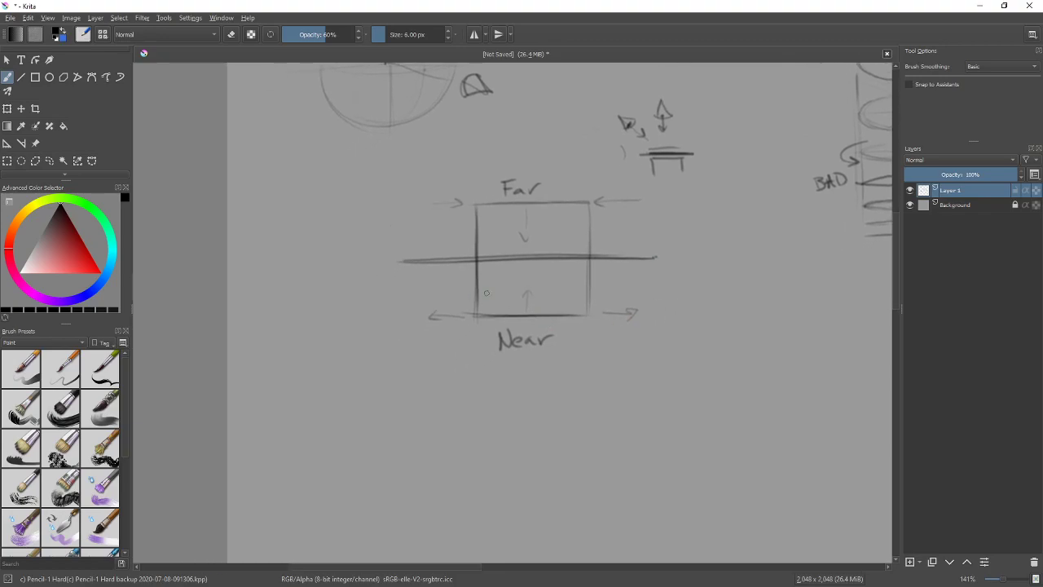
drag(455, 291, 615, 290)
click(452, 291)
drag(495, 222, 569, 218)
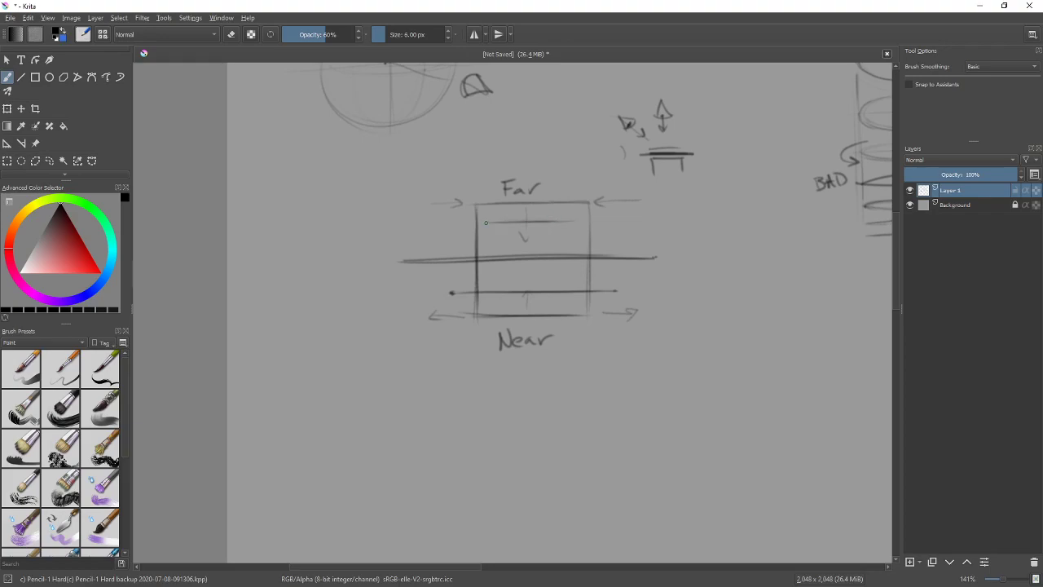
click(571, 221)
mouse_move(453, 291)
mouse_down()
mouse_move(484, 221)
mouse_move(448, 294)
mouse_up()
drag(572, 220, 607, 281)
drag(449, 291, 625, 289)
drag(485, 221, 570, 220)
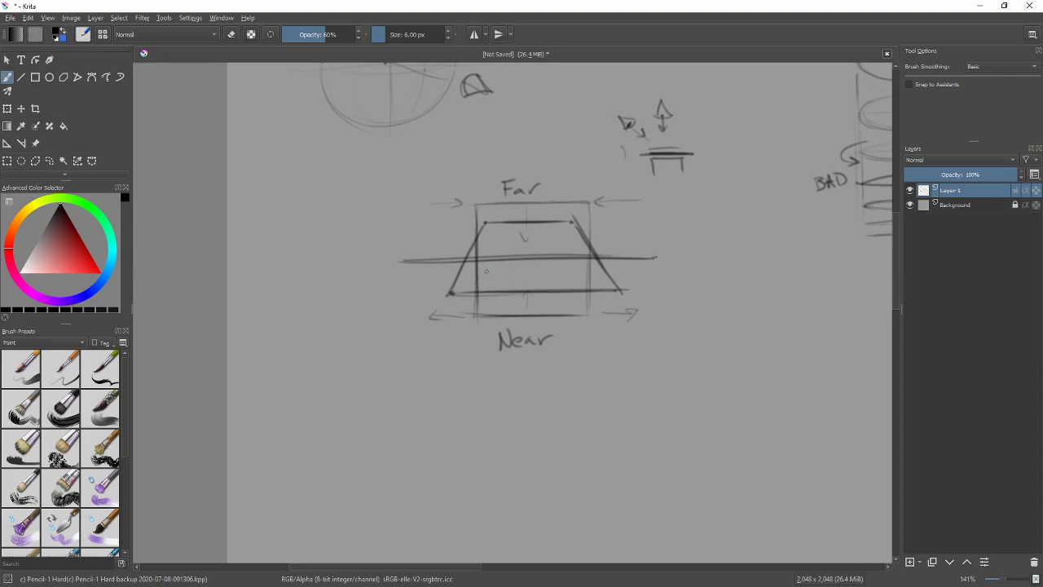
Step: Draw a second, flatter trapezoid inside the first, with an even wider near edge and a shorter far edge
drag(440, 271, 640, 270)
click(433, 273)
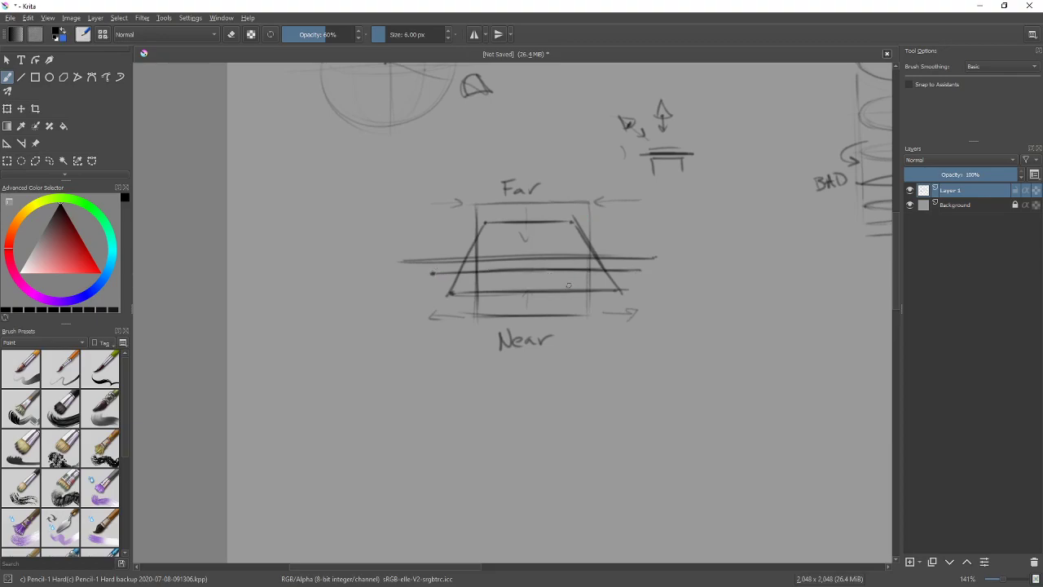
drag(485, 241, 566, 241)
drag(433, 273, 500, 236)
drag(578, 237, 640, 272)
drag(565, 237, 619, 262)
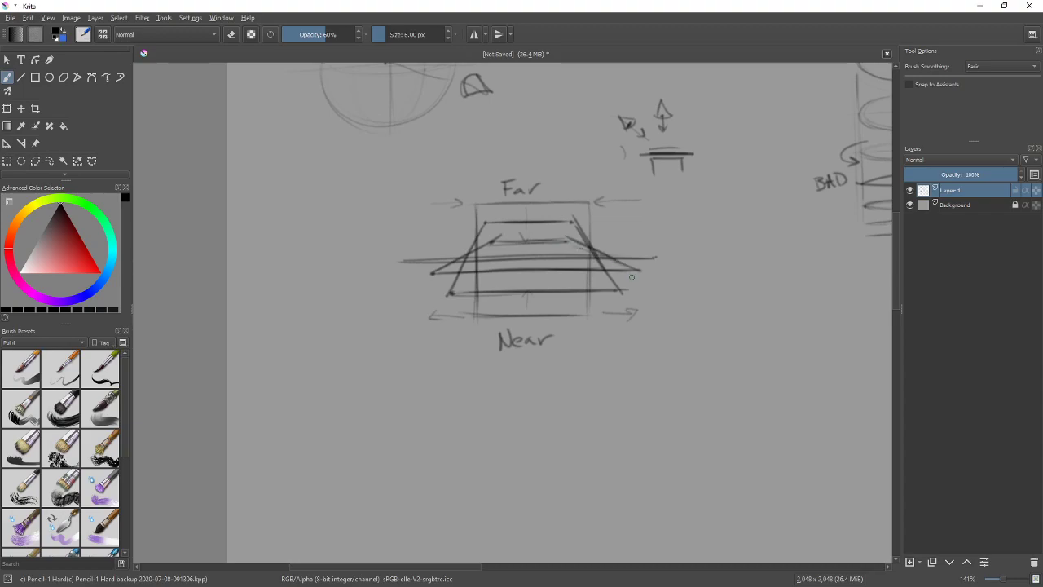
Step: Sketch a small diagram beside the Far/Near square: corner dots around a horizontal line, with curved arrows showing how they move
drag(784, 345, 757, 400)
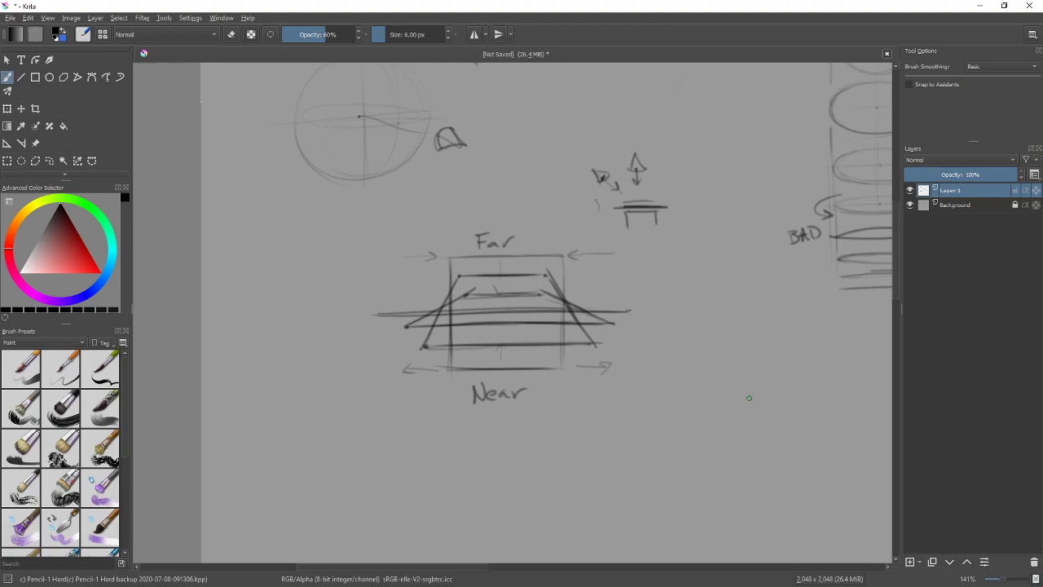
drag(622, 284, 728, 261)
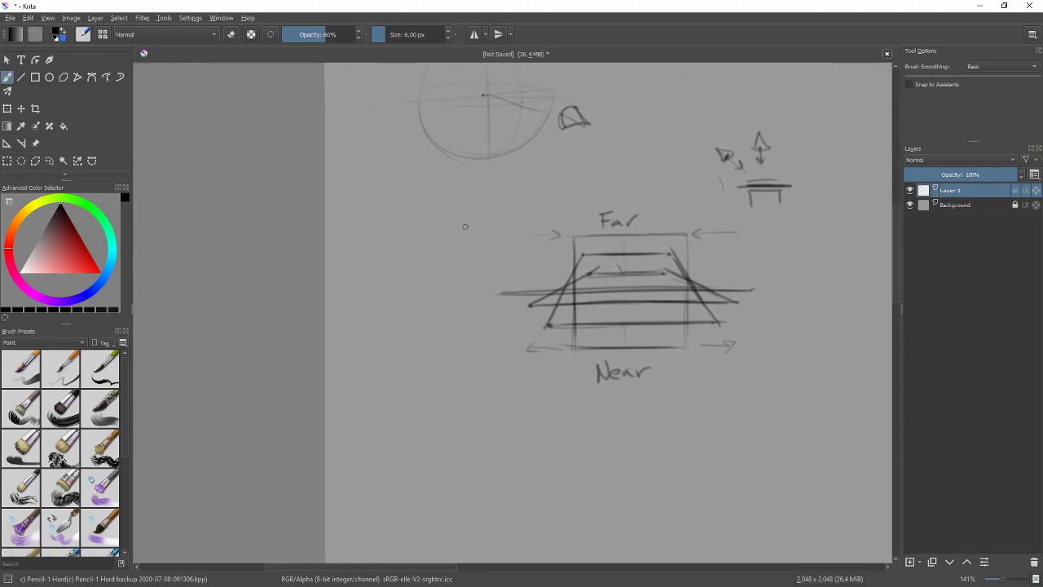
mouse_move(472, 232)
mouse_down()
mouse_move(448, 265)
mouse_move(416, 269)
mouse_move(476, 269)
mouse_up()
click(398, 299)
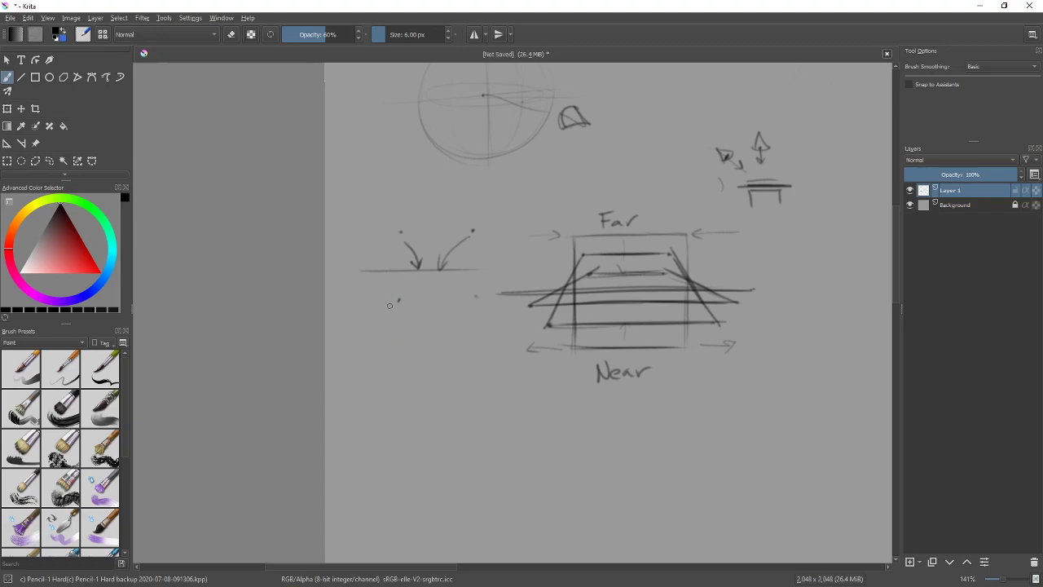
drag(388, 303, 375, 282)
drag(475, 294, 492, 280)
Step: Draw two long parallel vertical guide lines in the empty area between the Far/Near sketch and the BAD ellipse column
mouse_move(803, 440)
mouse_down()
mouse_move(556, 458)
mouse_move(510, 414)
mouse_up()
drag(492, 239, 480, 503)
drag(601, 305, 496, 275)
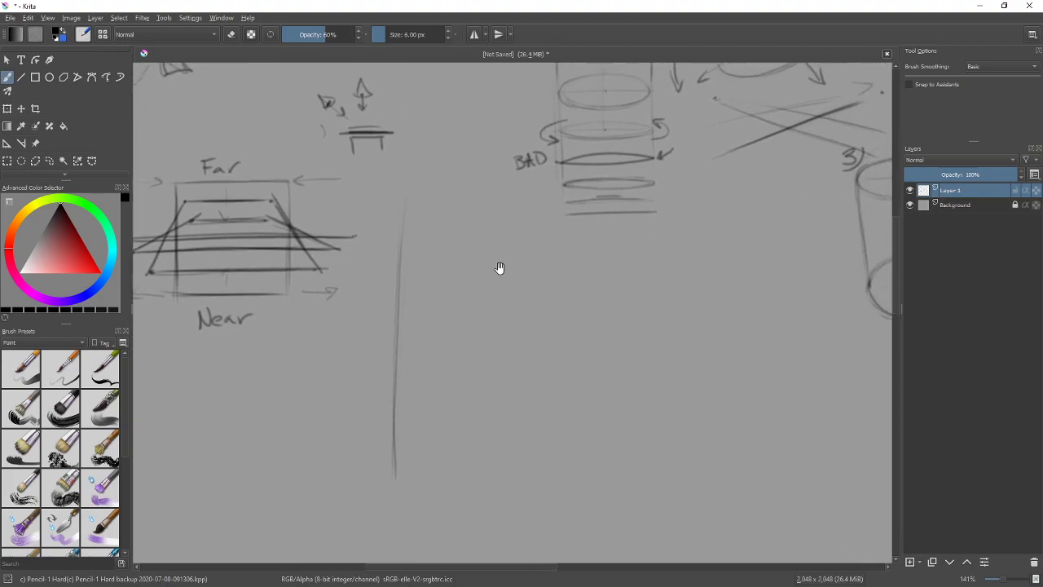
drag(516, 206, 513, 487)
drag(397, 226, 384, 472)
mouse_move(500, 416)
mouse_down()
mouse_move(530, 377)
mouse_move(605, 324)
mouse_up()
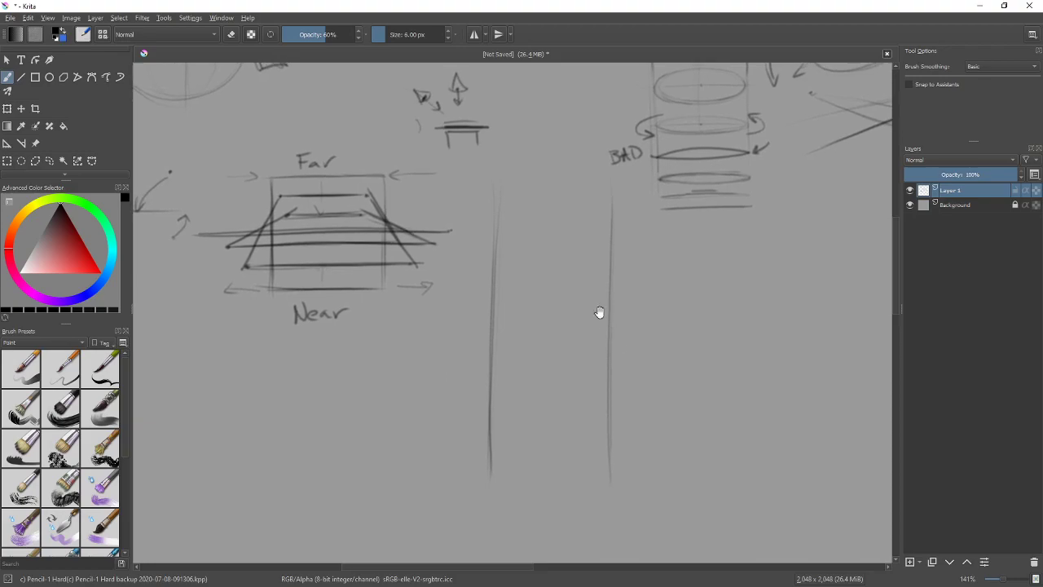
Step: Close off a square at the upper end of the vertical guides and darken its sides
drag(496, 186, 609, 185)
mouse_move(505, 291)
mouse_down()
mouse_move(605, 290)
mouse_move(502, 292)
mouse_up()
drag(493, 198, 493, 308)
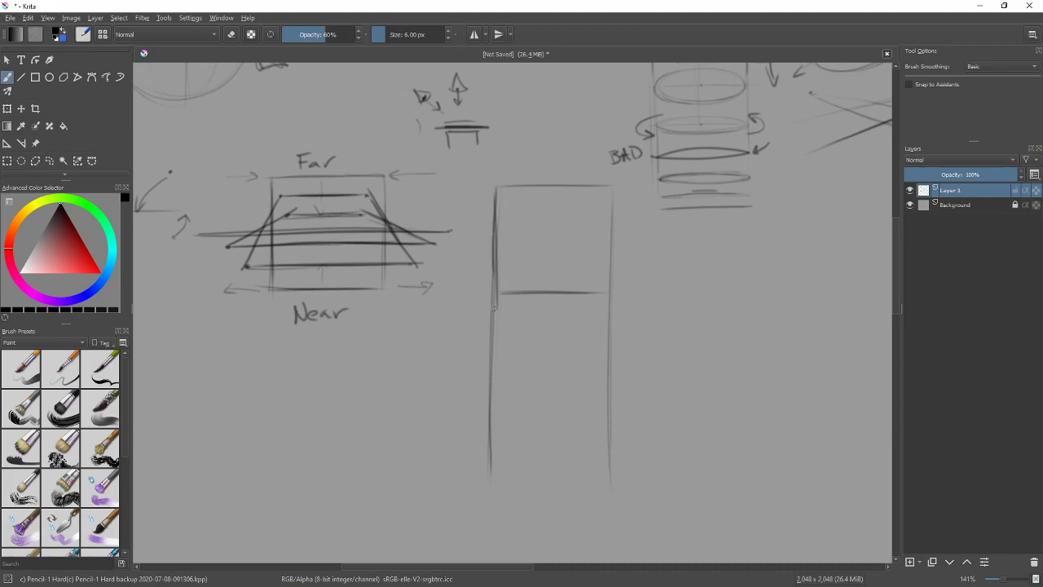
drag(611, 185, 605, 305)
Step: Draw a trapezoid below the square, with its upper edge wider than the guides and its lower edge narrower
scroll(717, 281, down, 3)
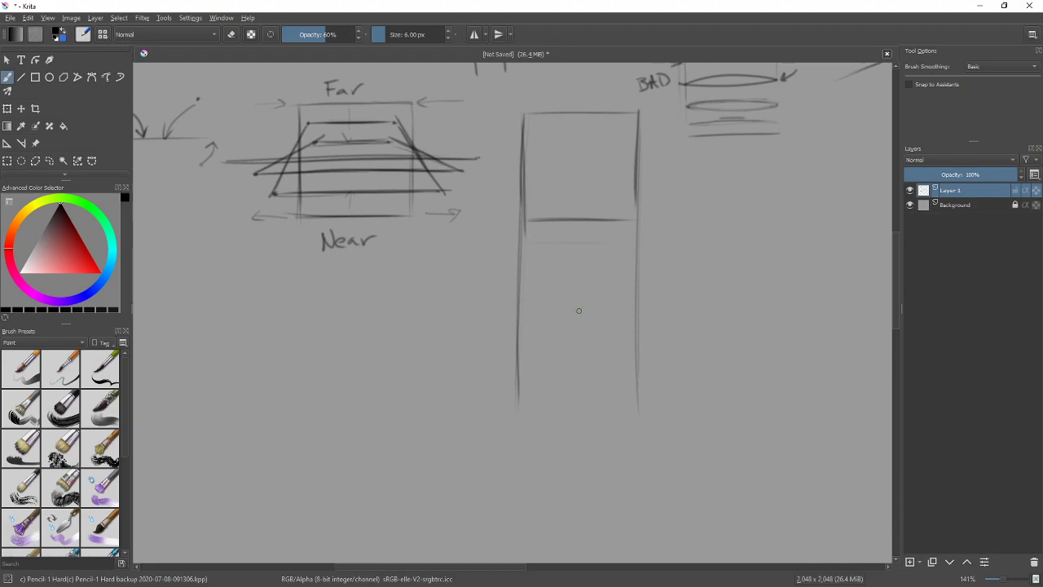
drag(537, 319, 594, 320)
mouse_move(528, 243)
mouse_down()
mouse_move(614, 243)
mouse_move(506, 245)
mouse_move(659, 241)
mouse_up()
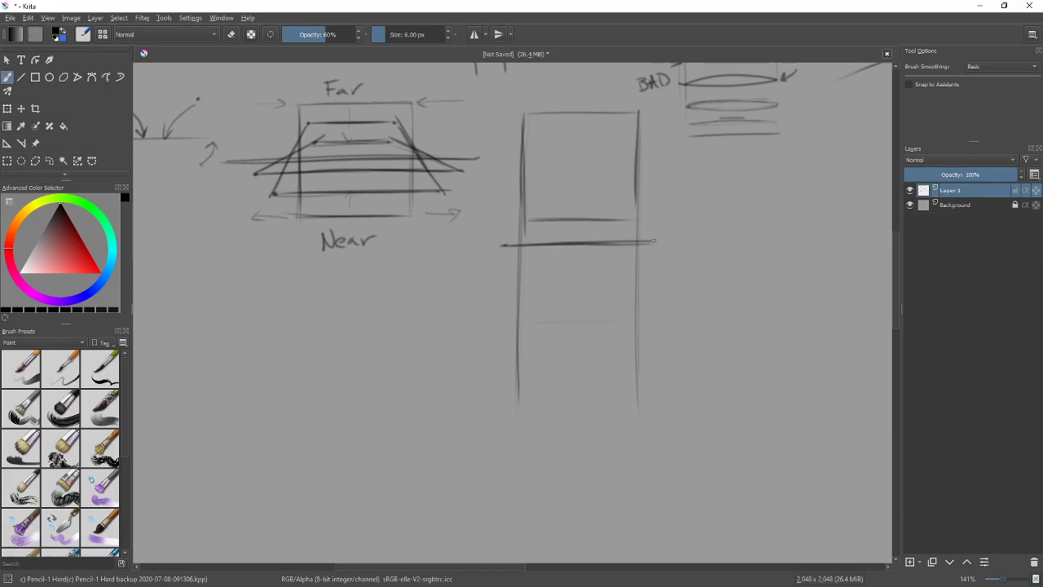
mouse_move(529, 322)
mouse_down()
mouse_move(618, 321)
mouse_move(660, 241)
mouse_up()
drag(517, 285, 531, 323)
mouse_move(502, 245)
mouse_down()
mouse_move(532, 326)
mouse_move(603, 323)
mouse_up()
drag(538, 323, 629, 323)
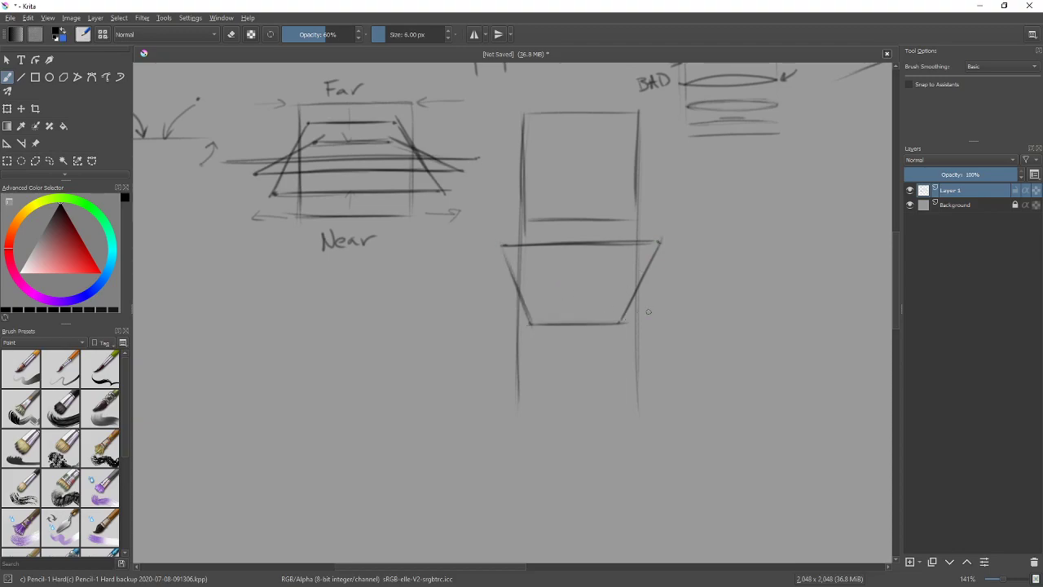
Step: Draw a shorter trapezoid below the previous one, with a wide upper edge and steeper converging sides toward a narrower lower edge
scroll(744, 298, down, 3)
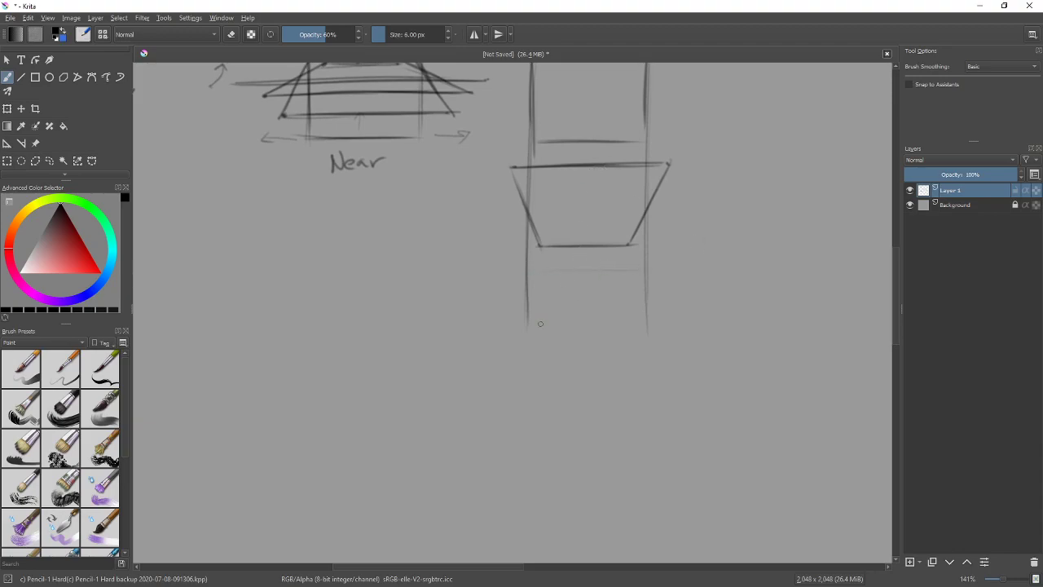
drag(516, 325, 662, 323)
drag(499, 274, 664, 271)
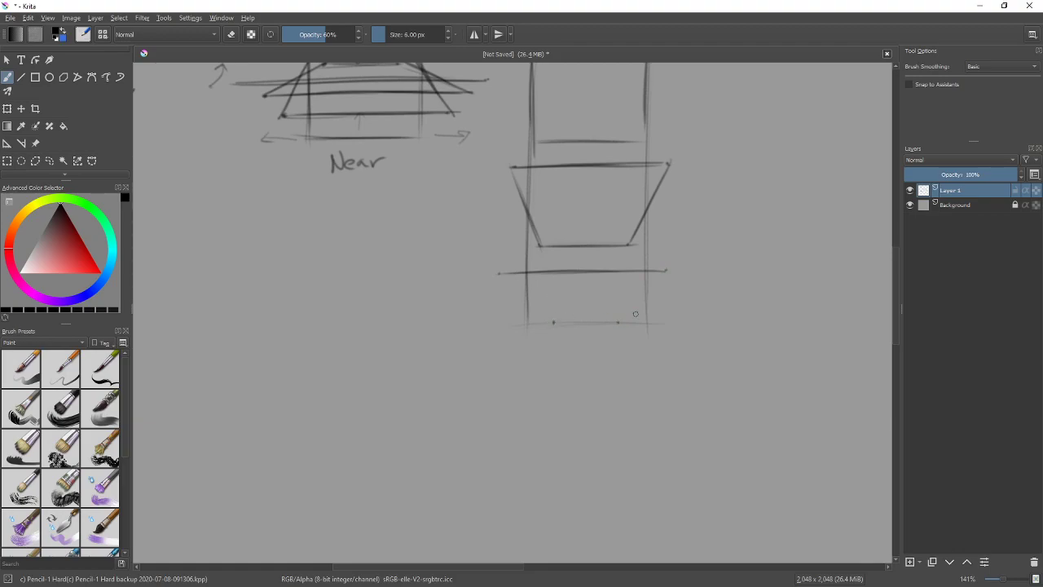
drag(619, 323, 665, 270)
mouse_move(498, 274)
mouse_down()
mouse_move(565, 324)
mouse_move(624, 321)
mouse_up()
Step: Draw a third, much flatter trapezoid below, with a very short lower edge
drag(731, 343, 735, 263)
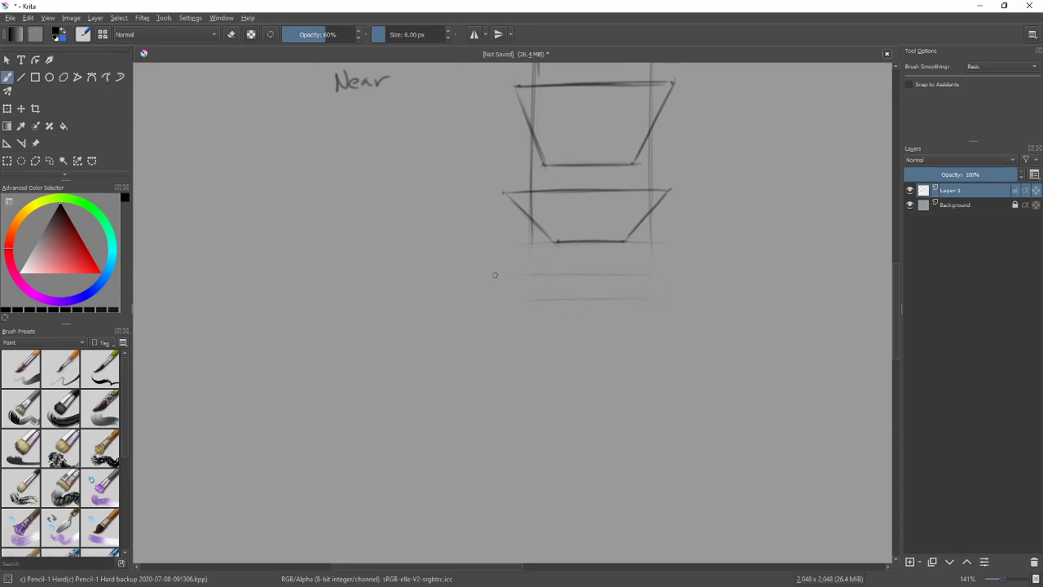
click(567, 300)
drag(607, 298, 664, 275)
drag(497, 275, 565, 303)
drag(500, 276, 664, 273)
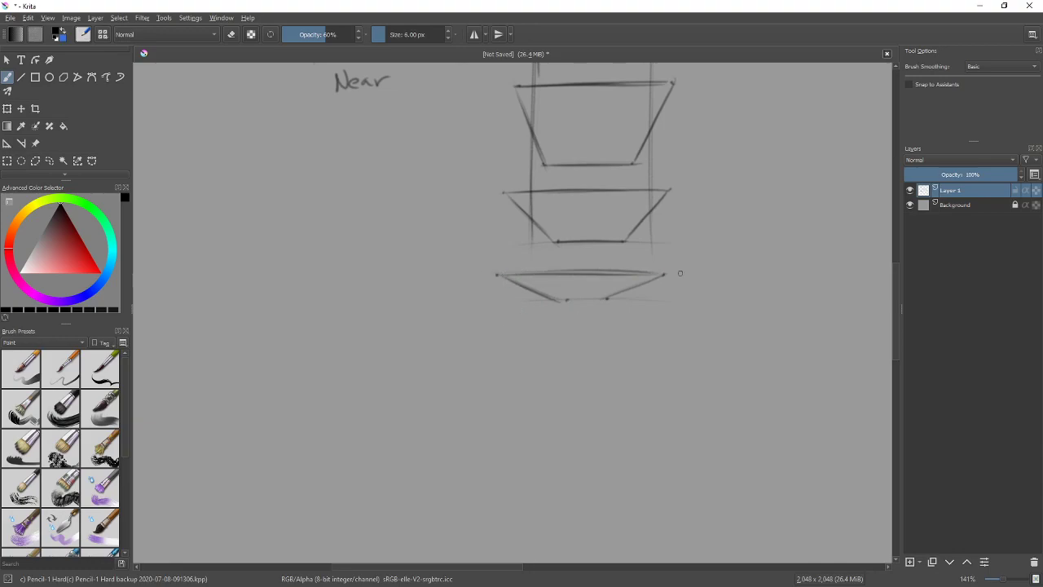
drag(558, 300, 613, 299)
Step: Finish the rotation sequence with a very thin sliver shape and a single bold horizontal line beneath it
mouse_move(509, 327)
mouse_down()
mouse_move(655, 325)
mouse_move(587, 338)
mouse_up()
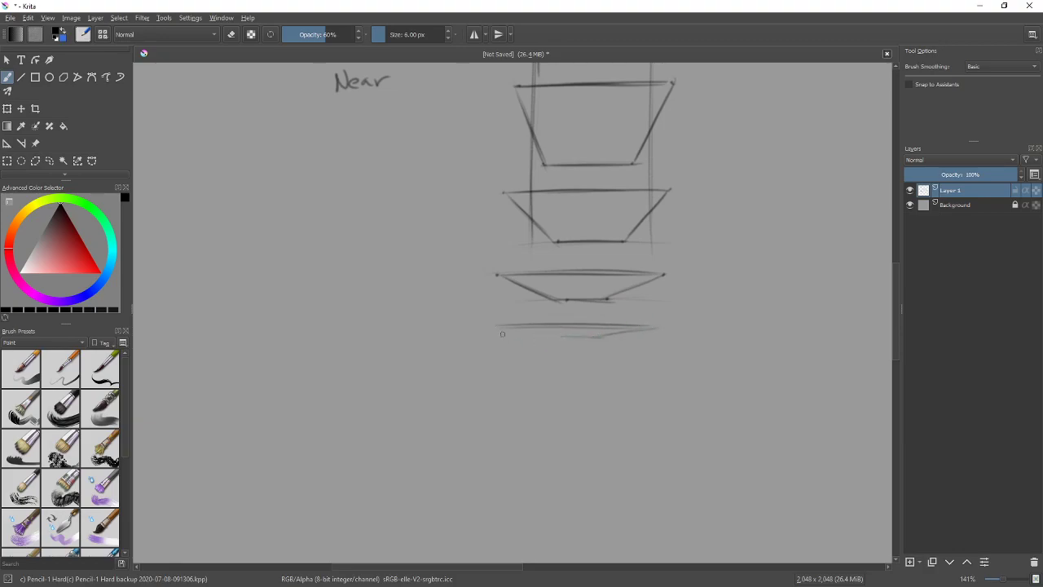
drag(514, 327, 624, 332)
drag(515, 366, 656, 364)
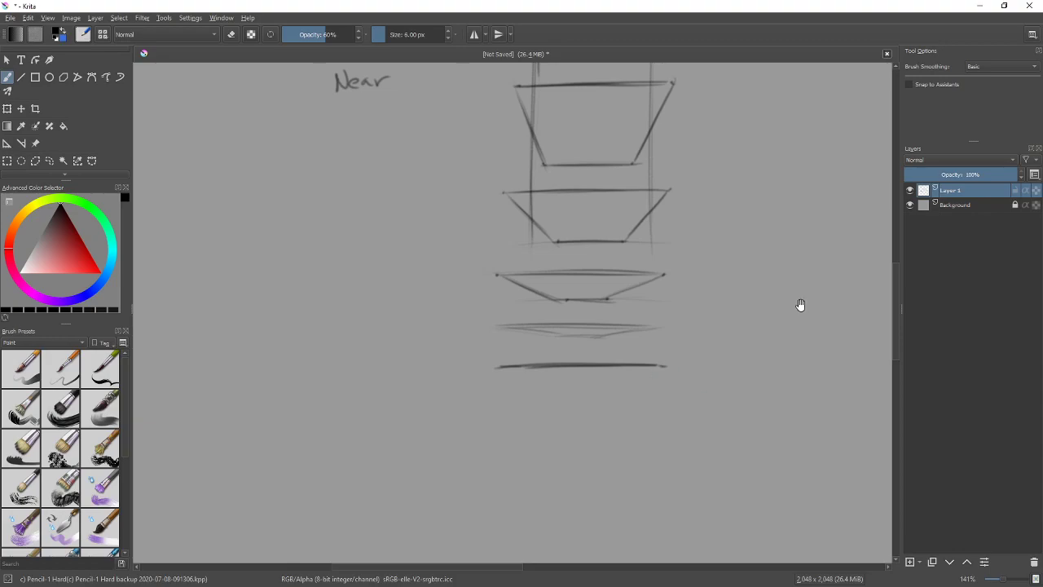
Step: Darken the upper edge of the square heading the stack, and undo the trial arc and downward arrow
drag(798, 308, 734, 384)
scroll(714, 449, down, 1)
drag(715, 449, 703, 365)
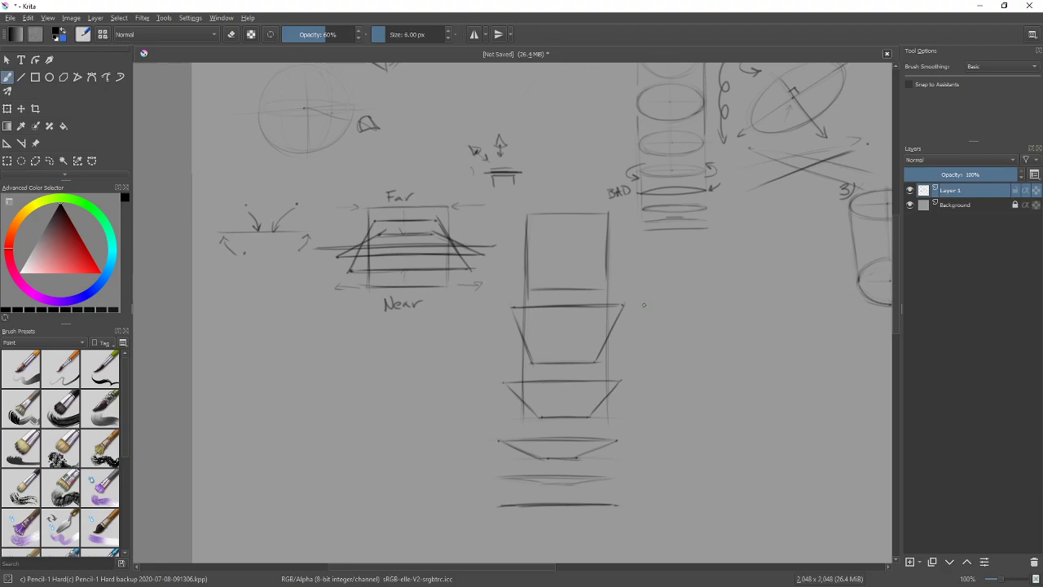
mouse_move(540, 215)
mouse_down()
mouse_move(614, 213)
mouse_move(665, 357)
mouse_up()
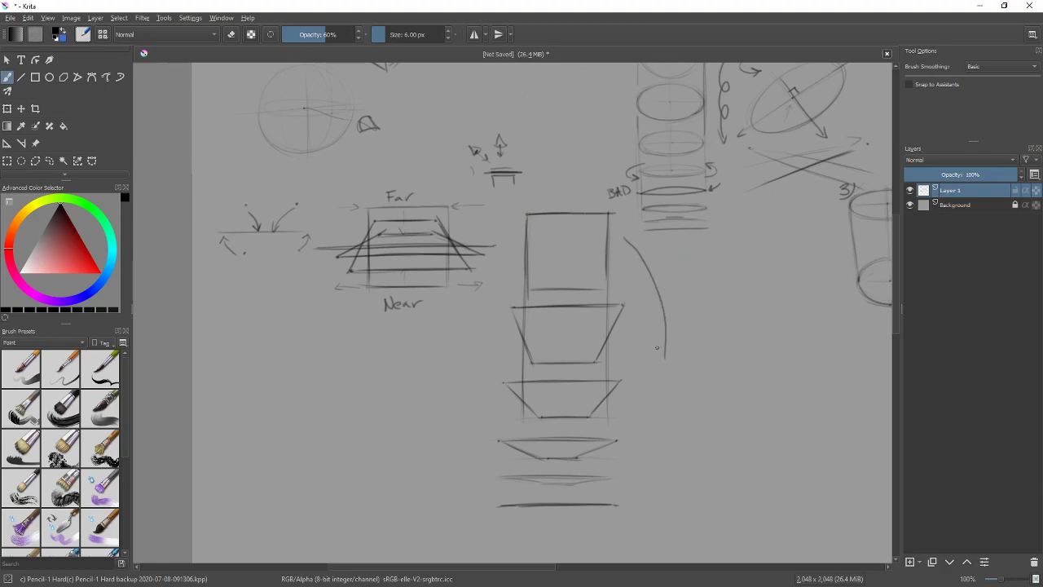
key(ctrl+z)
drag(585, 318, 572, 412)
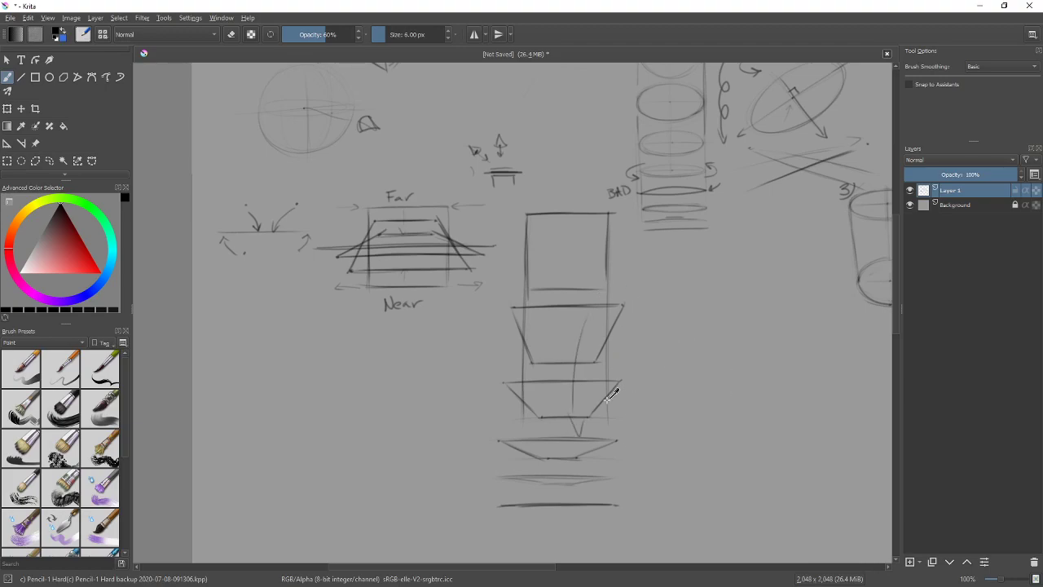
key(ctrl+z)
Step: Draw a small square beside the trapezoid stack, below the BAD ellipse column
mouse_move(698, 331)
mouse_down()
mouse_move(523, 422)
mouse_move(418, 420)
mouse_up()
drag(715, 361, 493, 337)
mouse_move(401, 387)
mouse_down()
mouse_move(442, 395)
mouse_move(657, 307)
mouse_up()
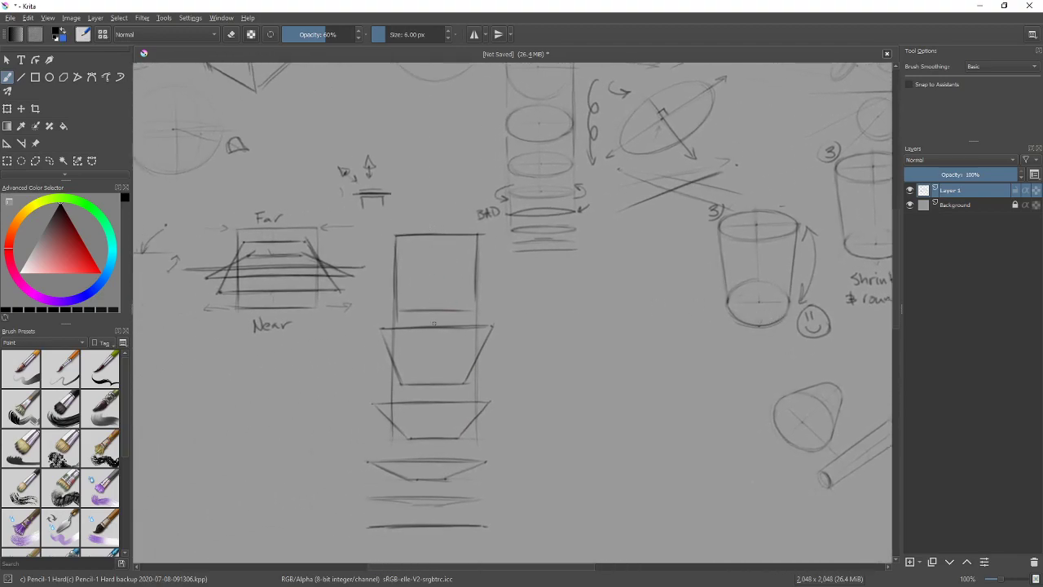
mouse_move(541, 281)
mouse_down()
mouse_move(588, 279)
mouse_move(538, 323)
mouse_move(596, 328)
mouse_up()
drag(593, 279, 594, 327)
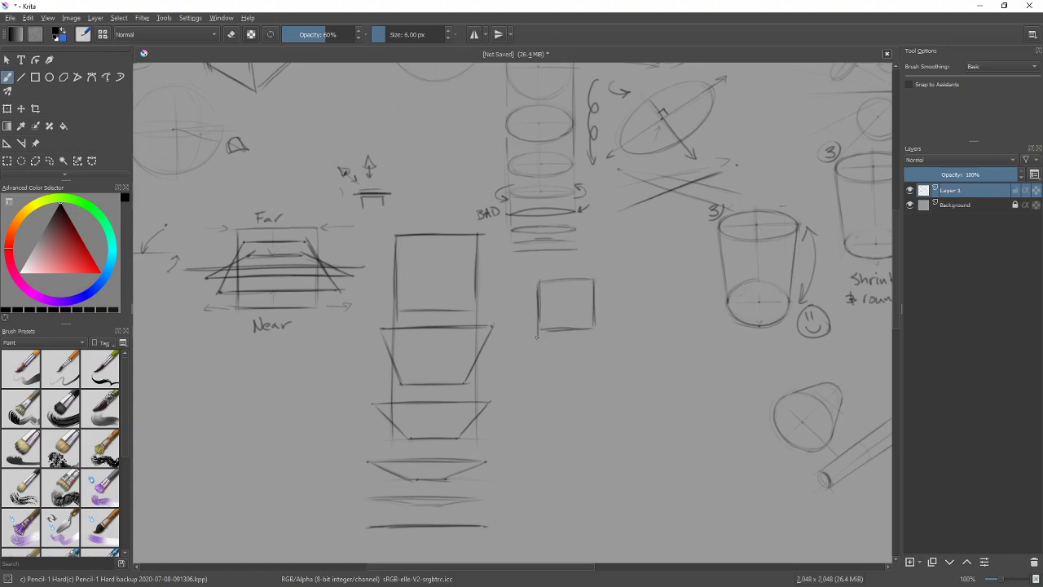
Step: Draw a shorter rectangle of the same width below the small square
drag(550, 350, 588, 349)
drag(541, 375, 596, 374)
drag(538, 352, 540, 379)
drag(595, 350, 594, 372)
Step: Add a thinner rectangle and flat horizontal lines below, and cross out the whole rectangle column with a large X
mouse_move(540, 392)
mouse_down()
mouse_move(590, 391)
mouse_move(554, 392)
mouse_move(541, 413)
mouse_move(589, 405)
mouse_up()
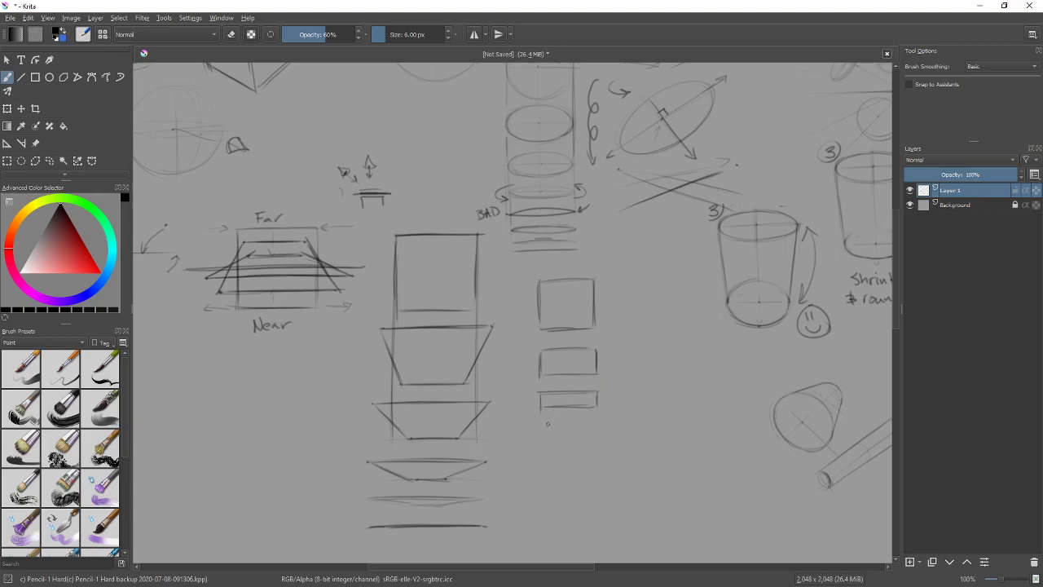
drag(540, 422, 599, 423)
drag(540, 441, 605, 442)
drag(614, 237, 523, 499)
drag(527, 272, 604, 443)
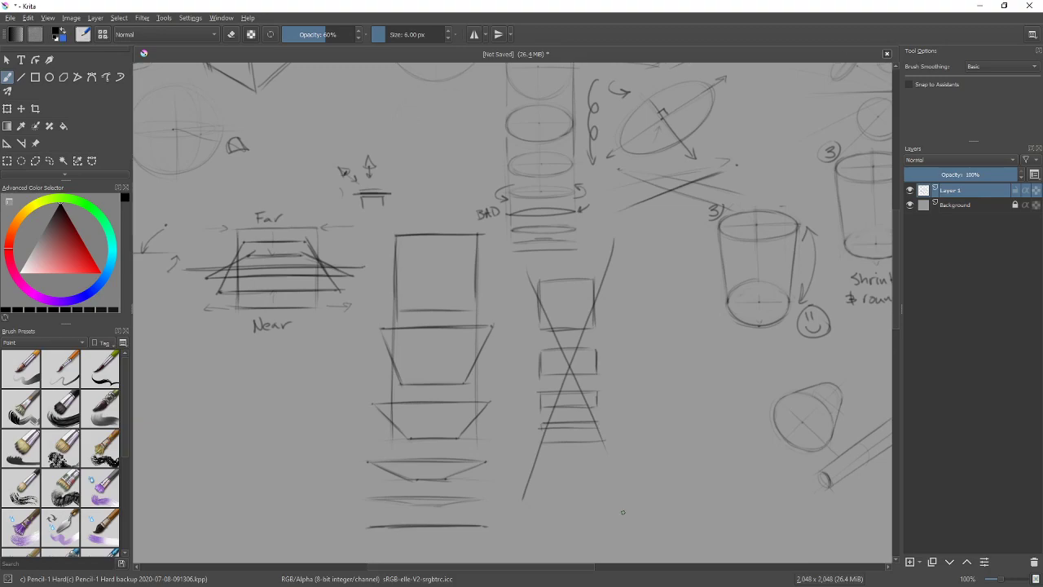
Step: Draw two long, narrow vertical rails in the empty area above the cylinder beside the Major Axis sketches
mouse_move(321, 421)
mouse_down()
mouse_move(497, 448)
mouse_move(494, 505)
mouse_move(477, 462)
mouse_move(437, 457)
mouse_move(464, 375)
mouse_move(268, 448)
mouse_move(635, 354)
mouse_move(496, 470)
mouse_move(619, 435)
mouse_move(592, 307)
mouse_move(535, 298)
mouse_up()
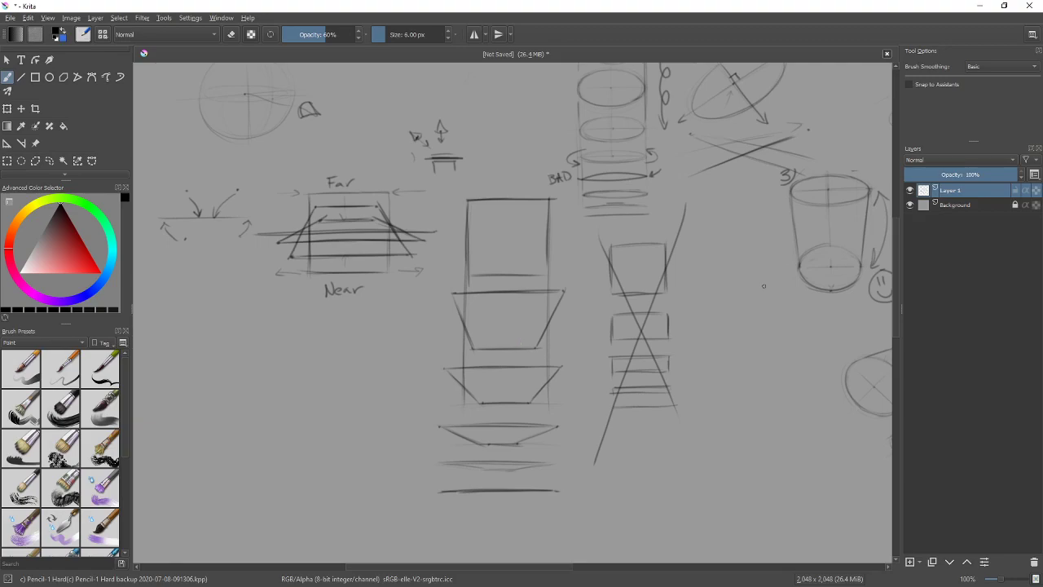
mouse_move(751, 291)
mouse_down()
mouse_move(526, 489)
mouse_move(770, 372)
mouse_move(591, 361)
mouse_up()
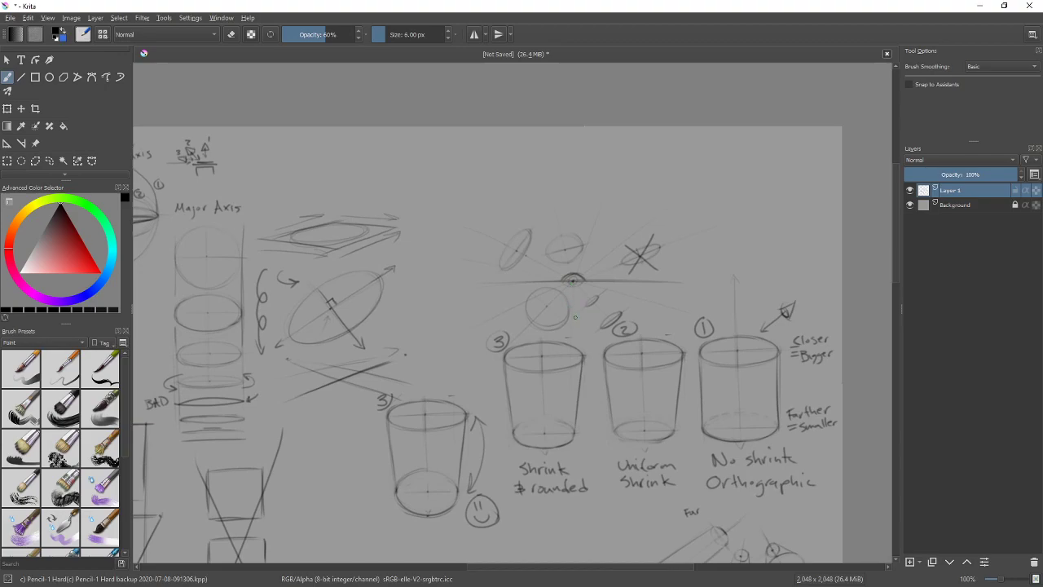
mouse_move(491, 465)
mouse_down()
mouse_move(780, 194)
mouse_move(786, 204)
mouse_up()
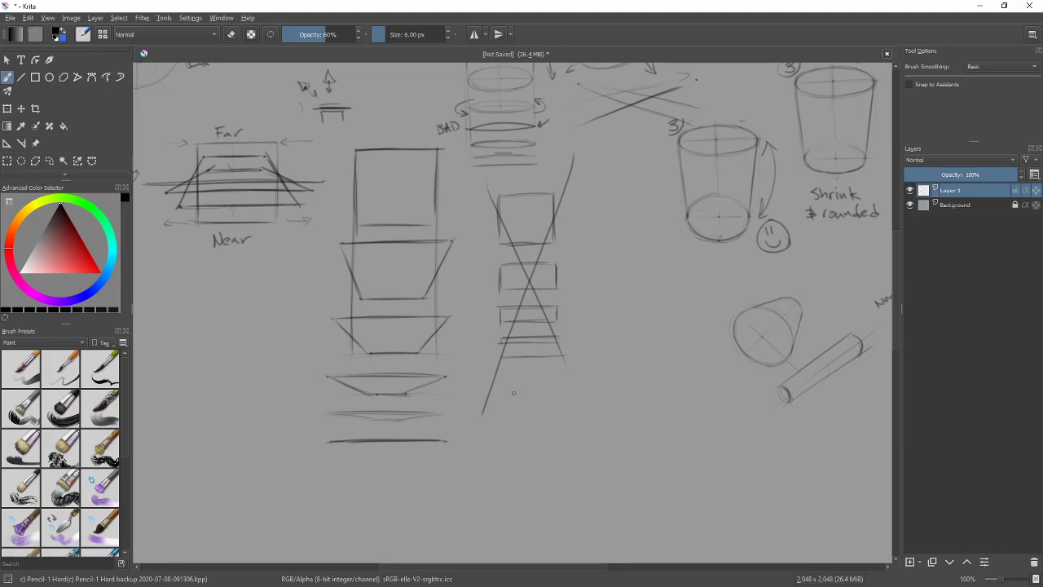
mouse_move(687, 291)
mouse_down()
mouse_move(552, 410)
mouse_move(567, 368)
mouse_up()
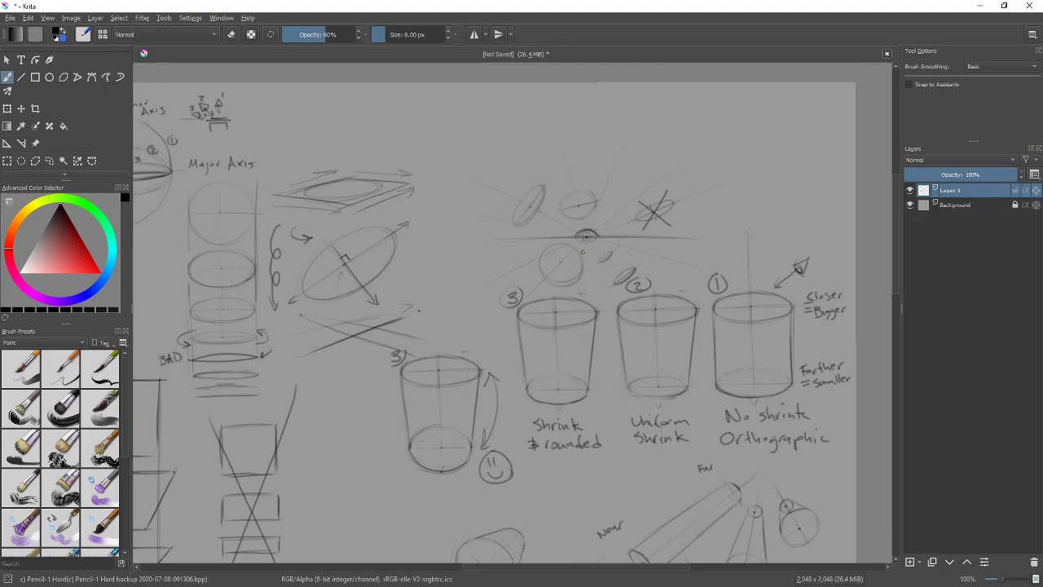
mouse_move(437, 119)
mouse_down()
mouse_move(444, 261)
mouse_move(478, 114)
mouse_move(442, 257)
mouse_up()
drag(473, 104, 470, 252)
Step: Add evenly spaced horizontal rungs between the two rails to form a ladder
drag(444, 226, 477, 226)
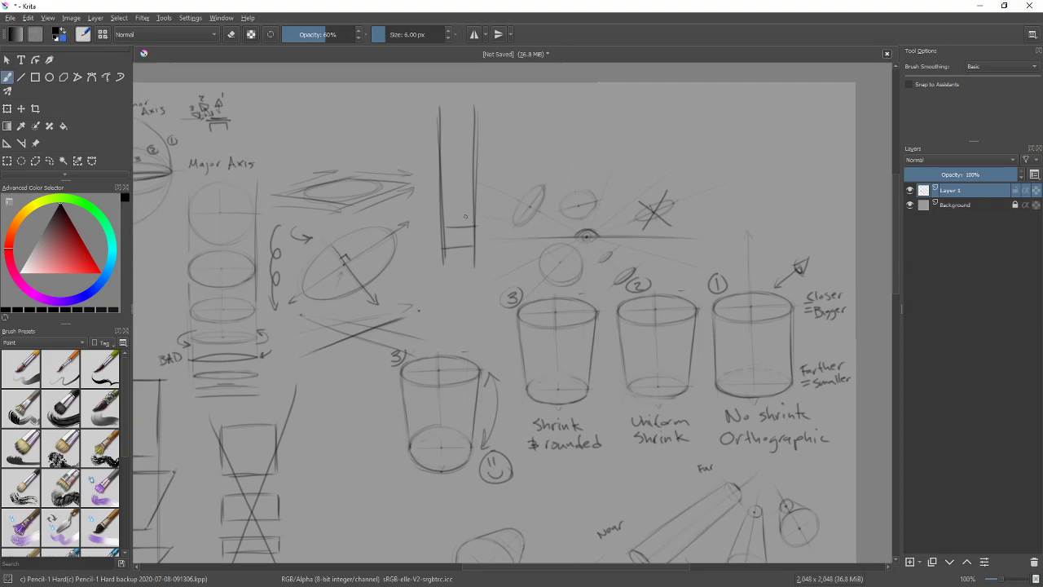
mouse_move(445, 192)
mouse_down()
mouse_move(473, 191)
mouse_move(473, 172)
mouse_up()
drag(443, 155, 471, 154)
drag(447, 116, 473, 117)
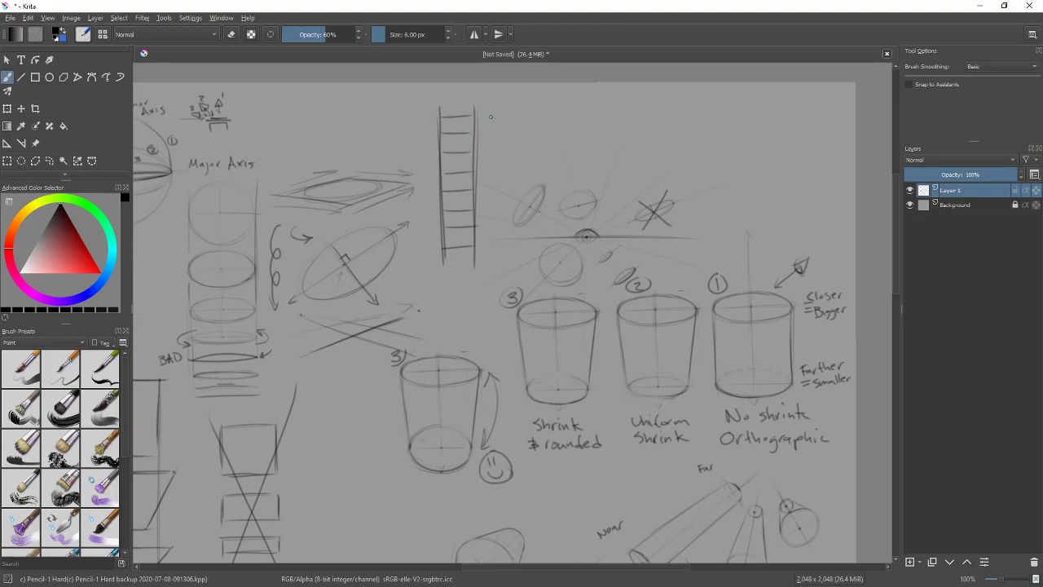
Step: Sketch paired angled lines, a tilted open rectangle, a small circle and arrows in the empty area below the Near/Far diagram
scroll(491, 117, down, 3)
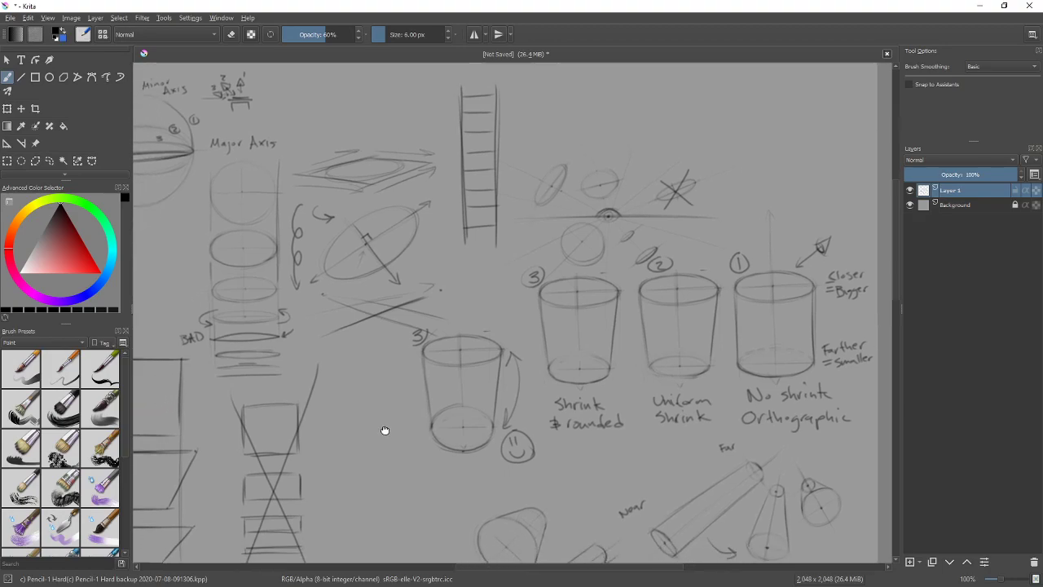
drag(372, 435, 735, 245)
scroll(405, 380, up, 4)
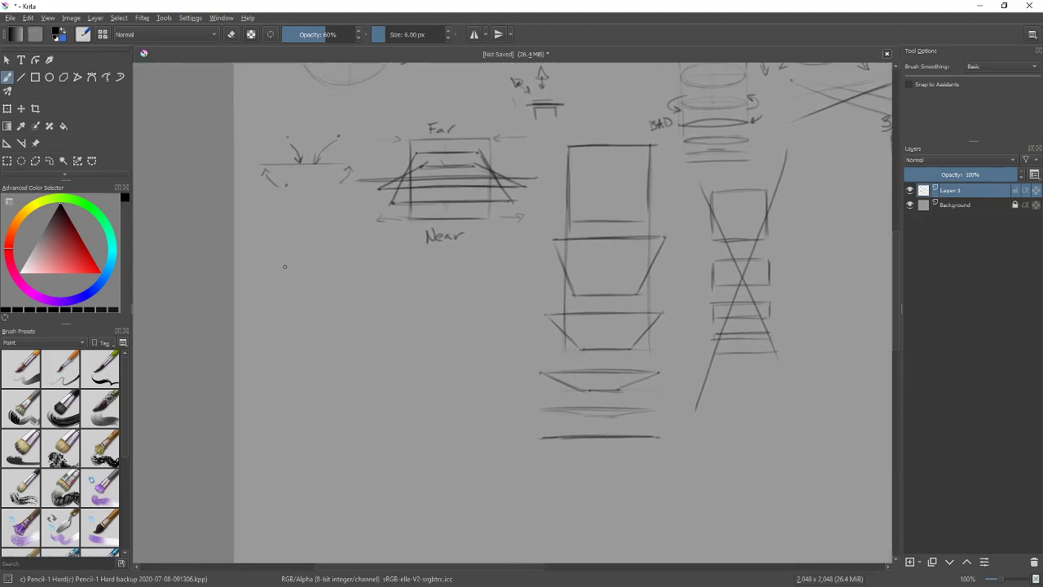
mouse_move(305, 233)
mouse_down()
mouse_move(275, 344)
mouse_move(320, 244)
mouse_up()
mouse_move(279, 336)
mouse_down()
mouse_move(345, 301)
mouse_move(378, 304)
mouse_up()
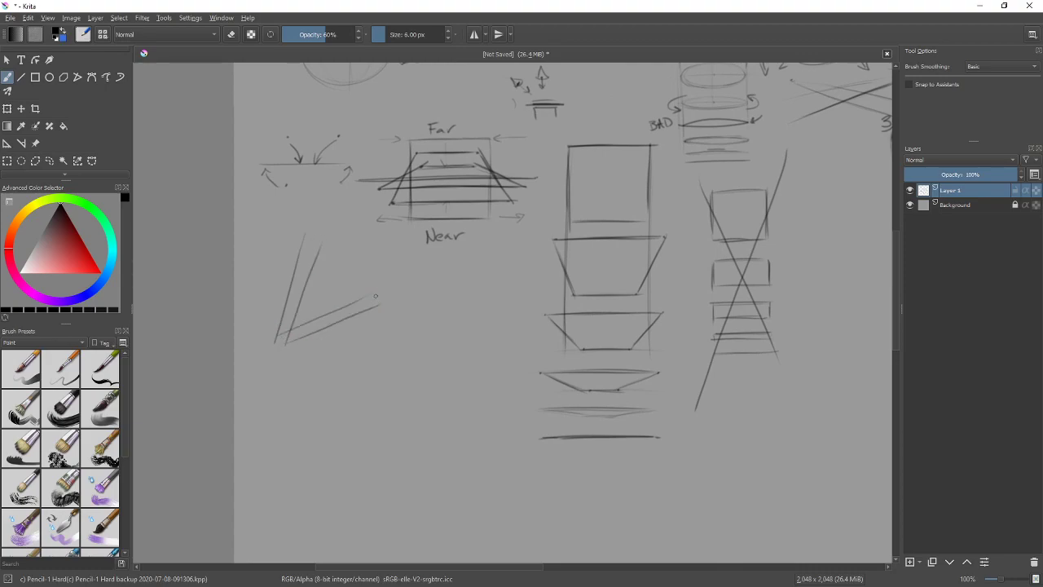
drag(281, 362, 277, 373)
drag(344, 292, 403, 387)
drag(400, 262, 442, 336)
drag(357, 272, 360, 236)
Step: Erase the loose angled-line, rectangle and circle sketches below the Near/Far diagram
key(e)
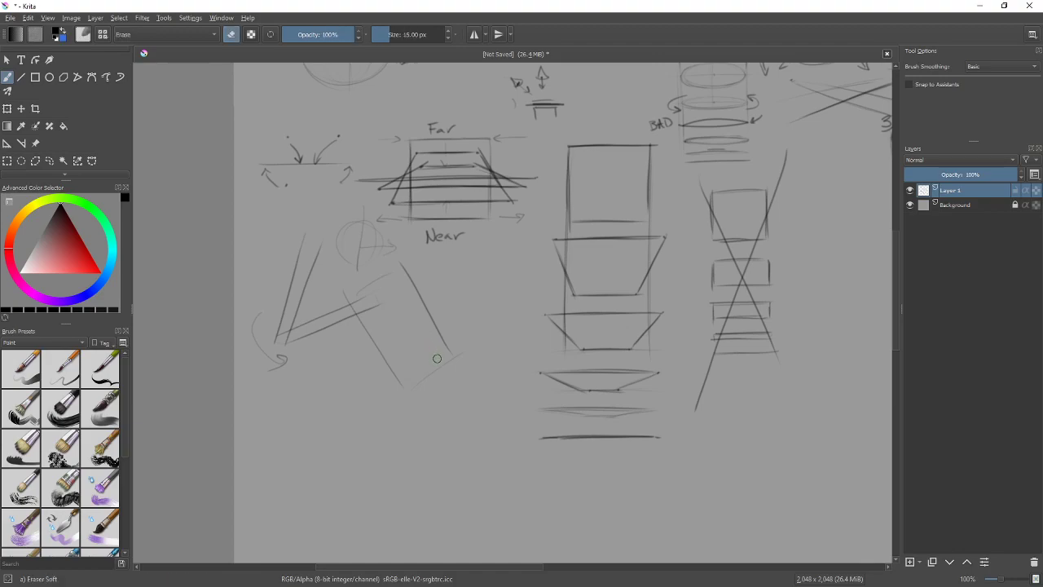
mouse_move(454, 351)
mouse_down()
mouse_move(423, 300)
mouse_move(354, 215)
mouse_move(355, 268)
mouse_move(337, 230)
mouse_move(358, 242)
mouse_move(355, 223)
mouse_move(382, 266)
mouse_move(346, 299)
mouse_move(377, 332)
mouse_move(382, 301)
mouse_move(293, 337)
mouse_move(306, 248)
mouse_move(294, 260)
mouse_move(322, 238)
mouse_move(264, 277)
mouse_move(252, 312)
mouse_move(327, 336)
mouse_move(328, 345)
mouse_move(326, 315)
mouse_up()
key(bracketleft)
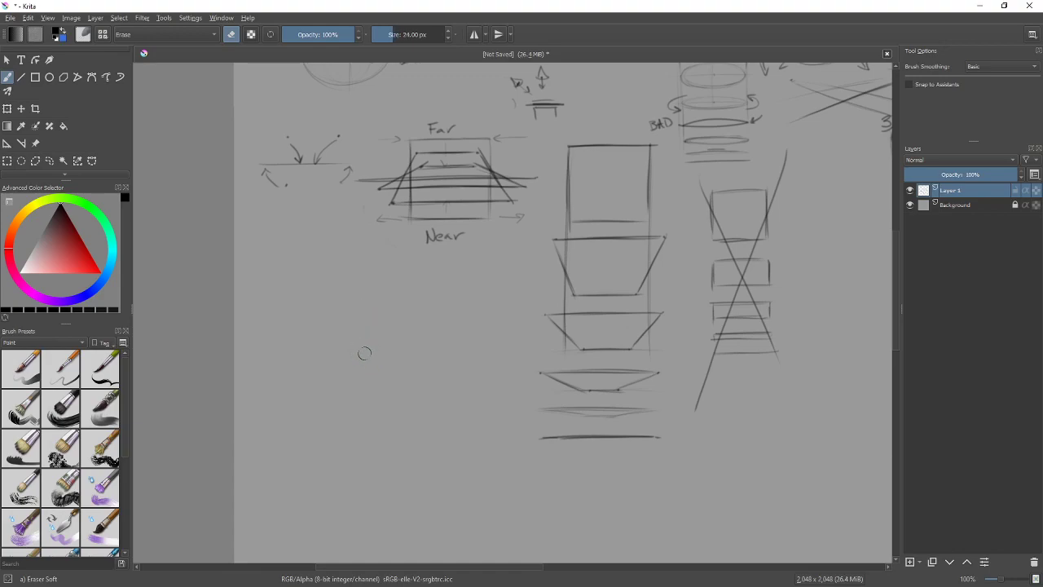
Step: Draw a wide, flat diamond with the pencil brush below the Near/Far diagram as the top face of a box
key(slash)
scroll(645, 430, up, 2)
scroll(774, 407, right, 4)
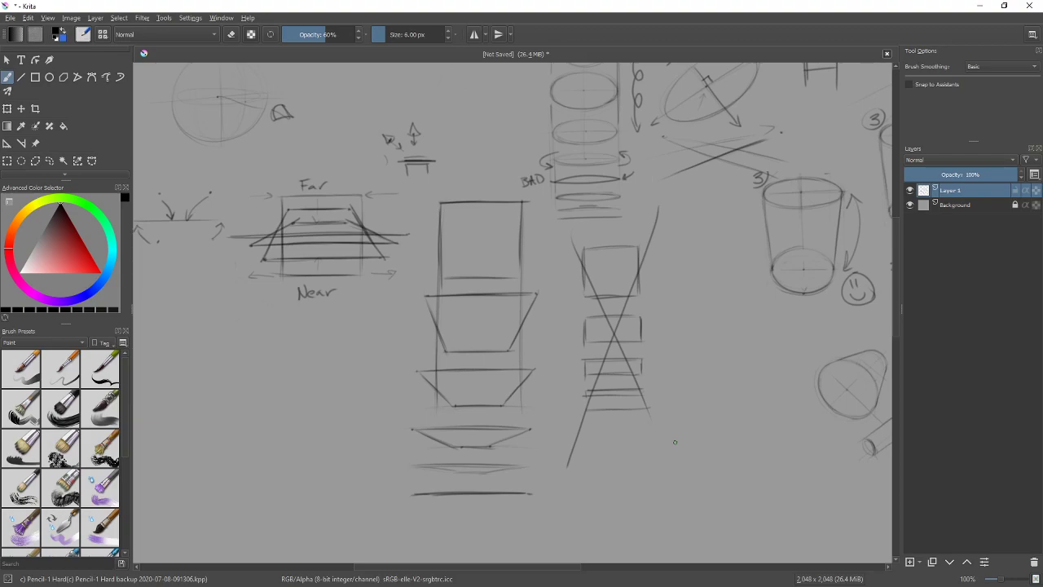
mouse_move(736, 256)
mouse_down()
mouse_move(582, 400)
mouse_move(562, 446)
mouse_move(592, 275)
mouse_up()
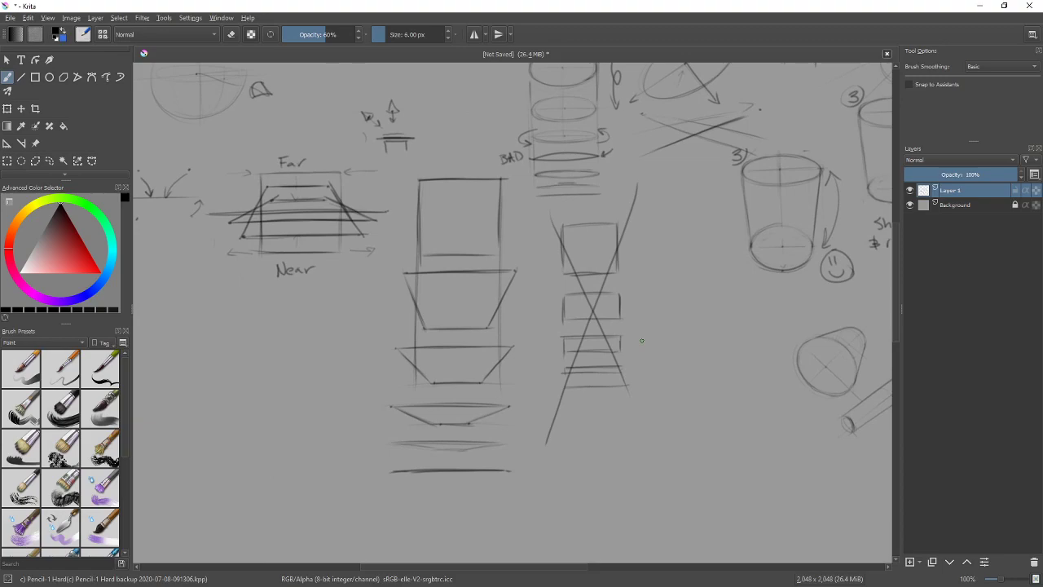
drag(567, 389, 625, 308)
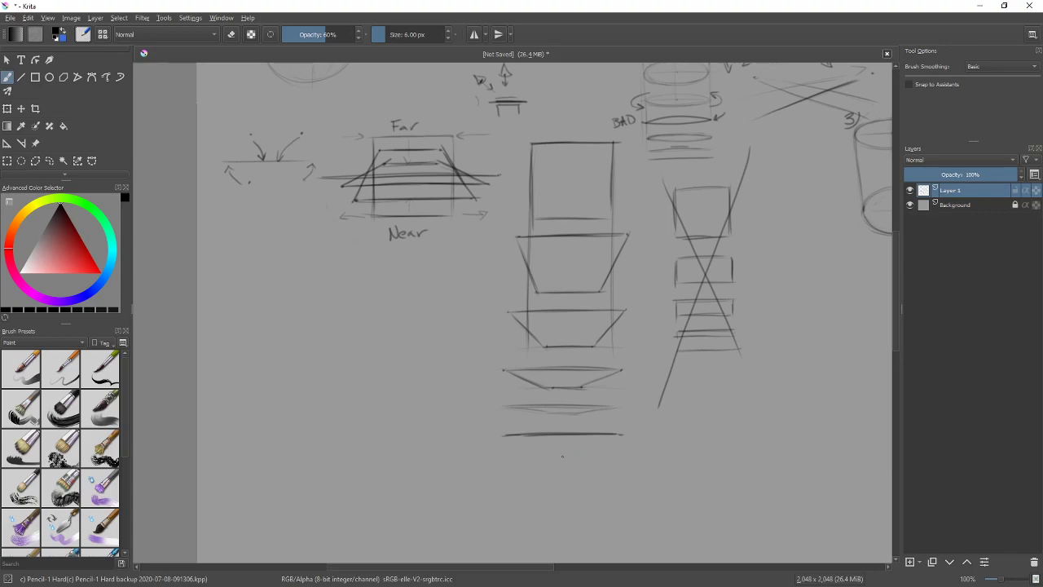
drag(497, 337, 644, 365)
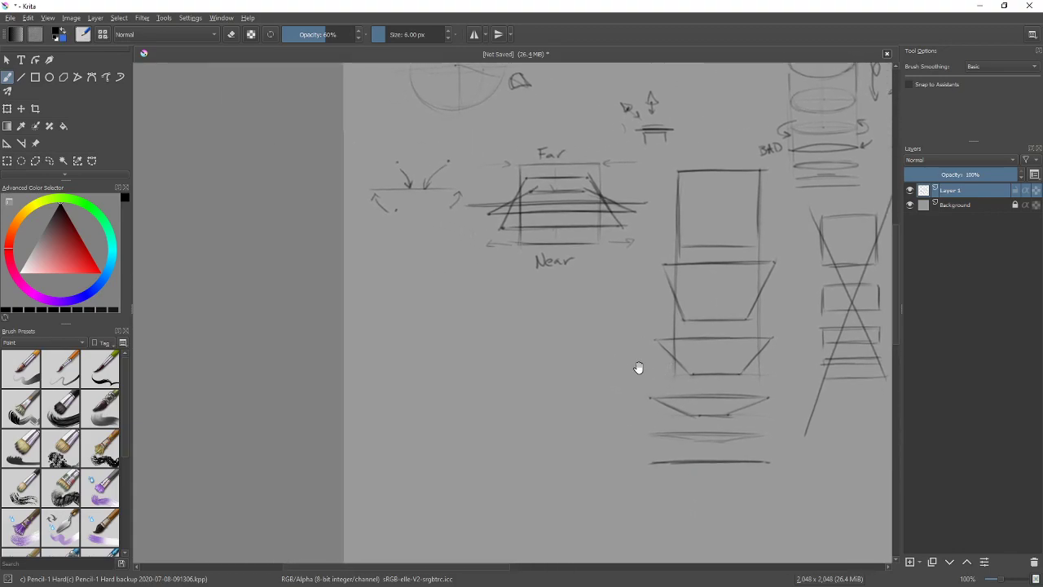
mouse_move(432, 358)
mouse_down()
mouse_move(492, 368)
mouse_move(482, 342)
mouse_move(559, 351)
mouse_up()
drag(488, 369, 552, 351)
drag(425, 357, 493, 341)
drag(431, 356, 500, 369)
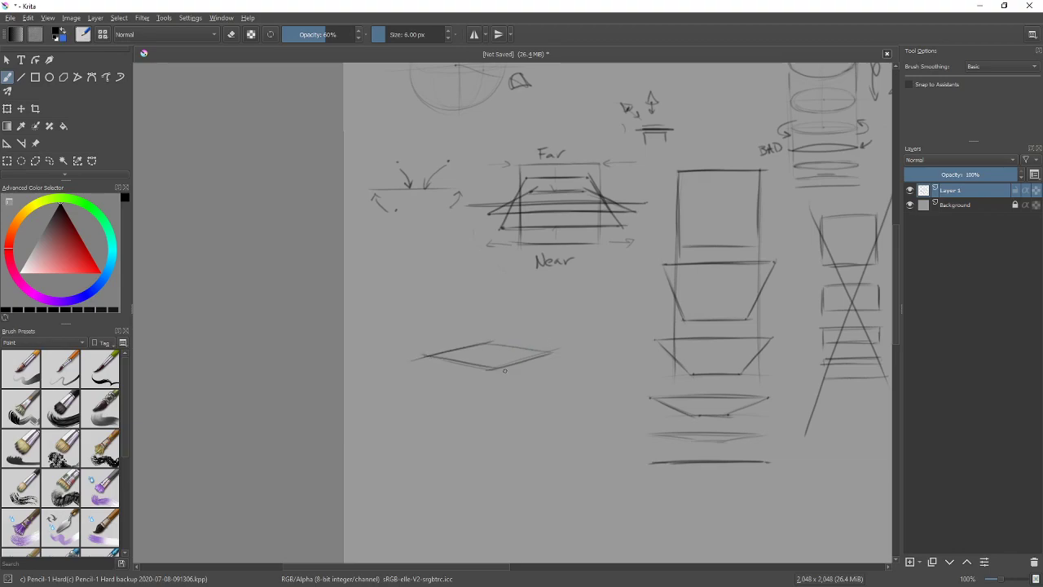
Step: Add arrows extending outward and upward from both sides of the box's top face
drag(548, 339, 588, 324)
drag(577, 323, 592, 322)
drag(438, 341, 400, 333)
Step: Complete the box below its top face with inward-tapering side edges, a central front edge and two angled bottom edges
drag(433, 379, 440, 415)
drag(548, 363, 539, 419)
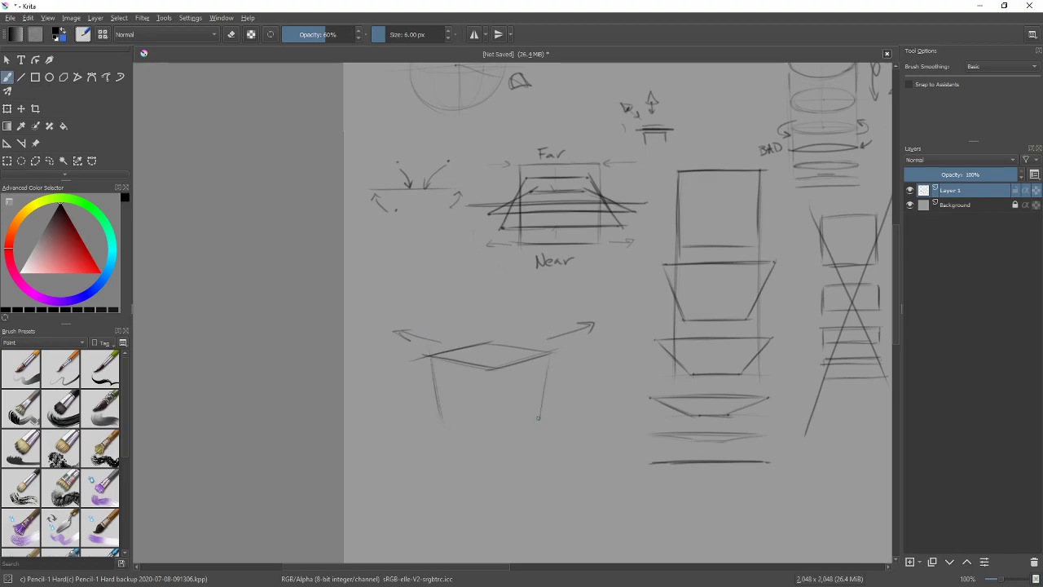
drag(492, 370, 493, 447)
mouse_move(494, 394)
mouse_down()
mouse_move(495, 438)
mouse_move(539, 415)
mouse_up()
drag(443, 427, 489, 448)
Step: Sketch downward arrows along both sides of the box, and erase all the arrows around it
drag(425, 408, 435, 453)
drag(562, 392, 545, 446)
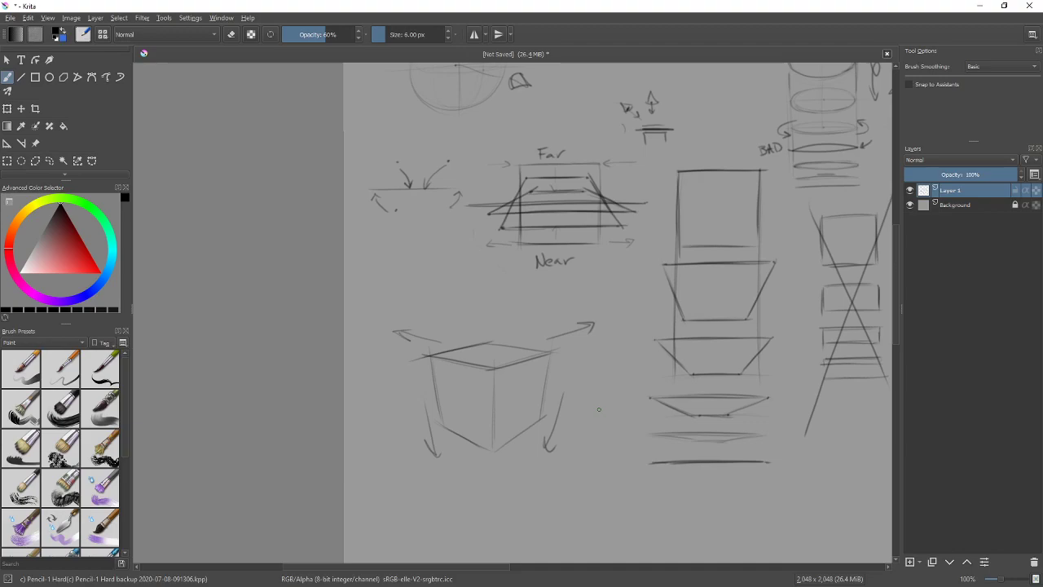
mouse_move(608, 471)
mouse_down()
mouse_move(592, 404)
mouse_move(460, 405)
mouse_up()
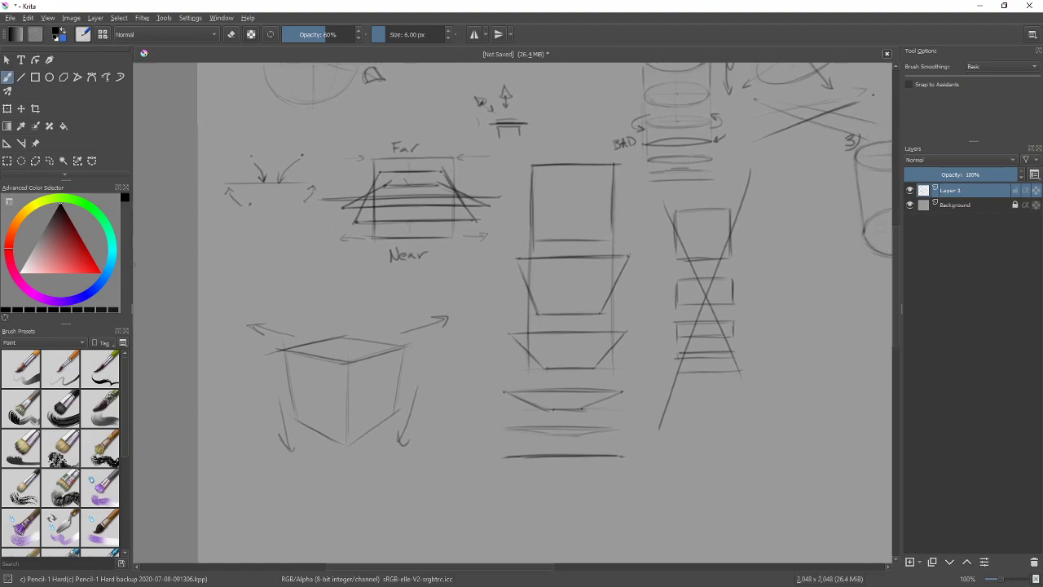
key(e)
mouse_move(432, 319)
mouse_down()
mouse_move(444, 317)
mouse_move(399, 330)
mouse_move(440, 314)
mouse_move(436, 325)
mouse_up()
mouse_move(414, 390)
mouse_down()
mouse_move(401, 453)
mouse_move(398, 432)
mouse_move(399, 444)
mouse_up()
mouse_move(281, 384)
mouse_down()
mouse_move(285, 452)
mouse_move(291, 446)
mouse_up()
mouse_move(285, 321)
mouse_down()
mouse_move(276, 348)
mouse_move(292, 332)
mouse_move(257, 336)
mouse_move(264, 323)
mouse_up()
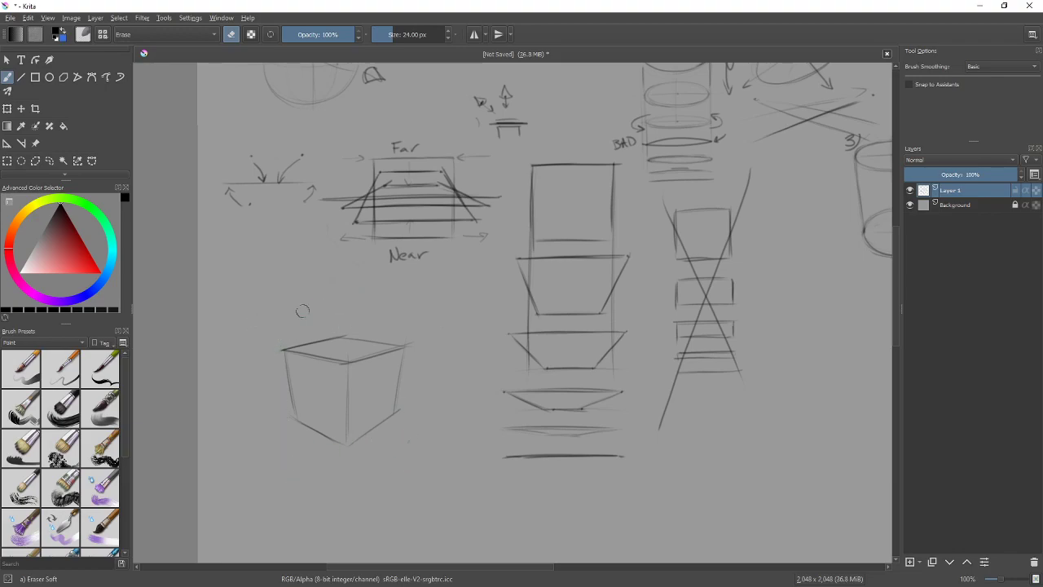
key(e)
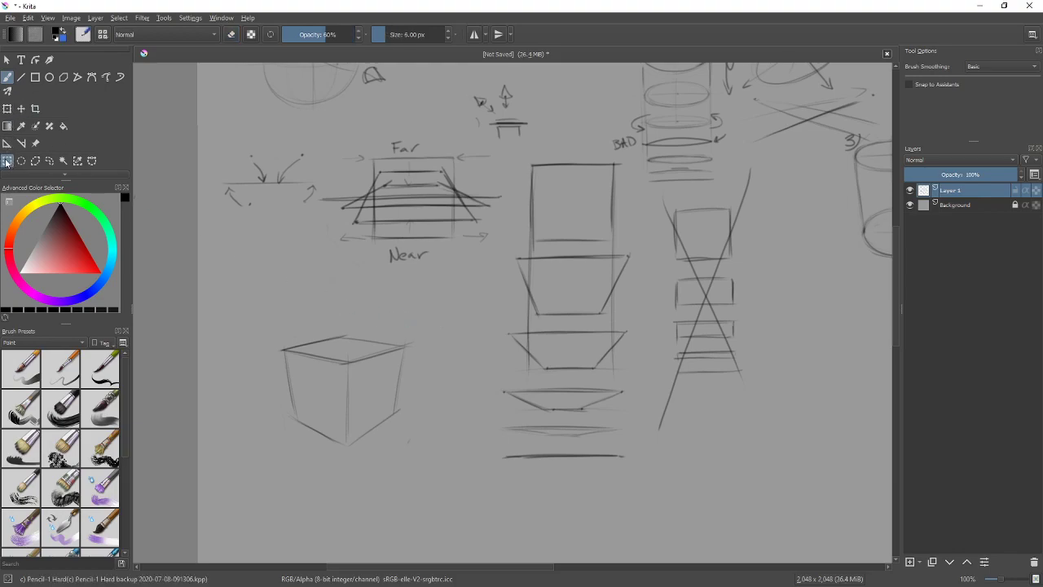
Step: Select the box with a rectangular selection, move it left toward the canvas edge, and deselect it
click(6, 161)
drag(260, 319, 432, 470)
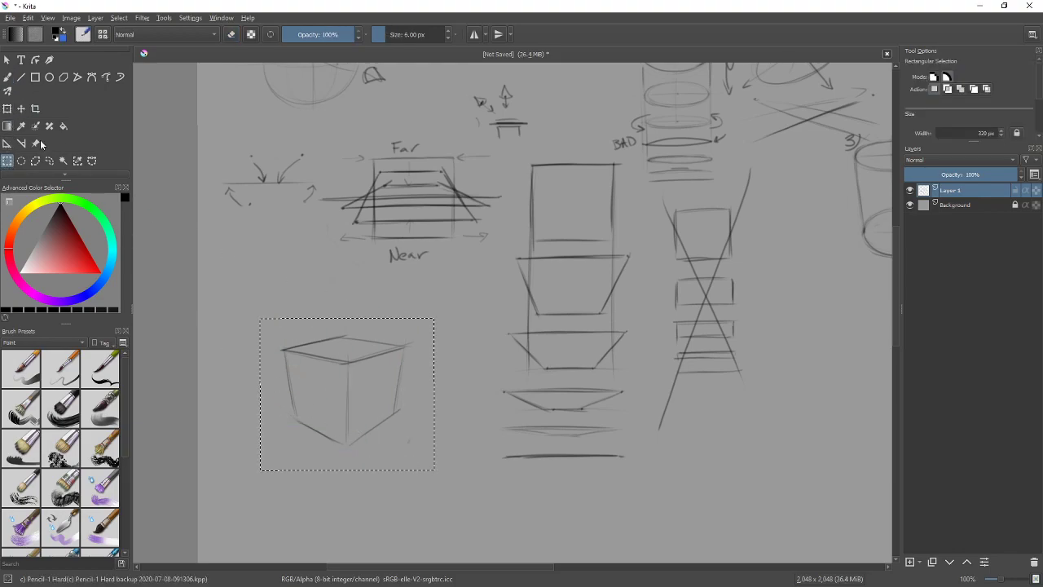
key(ctrl+t)
drag(391, 371, 323, 367)
click(7, 77)
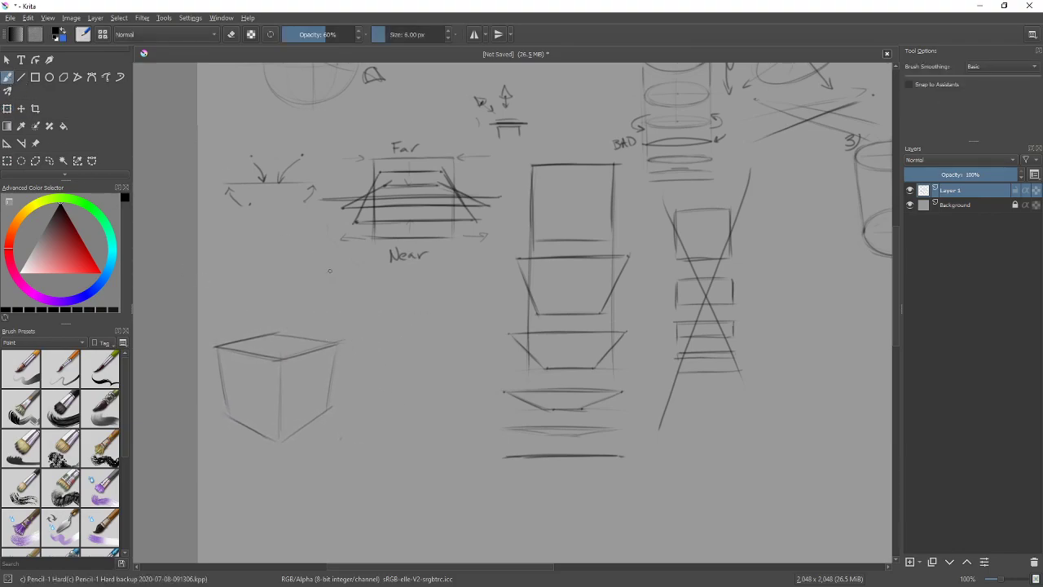
click(7, 160)
click(243, 238)
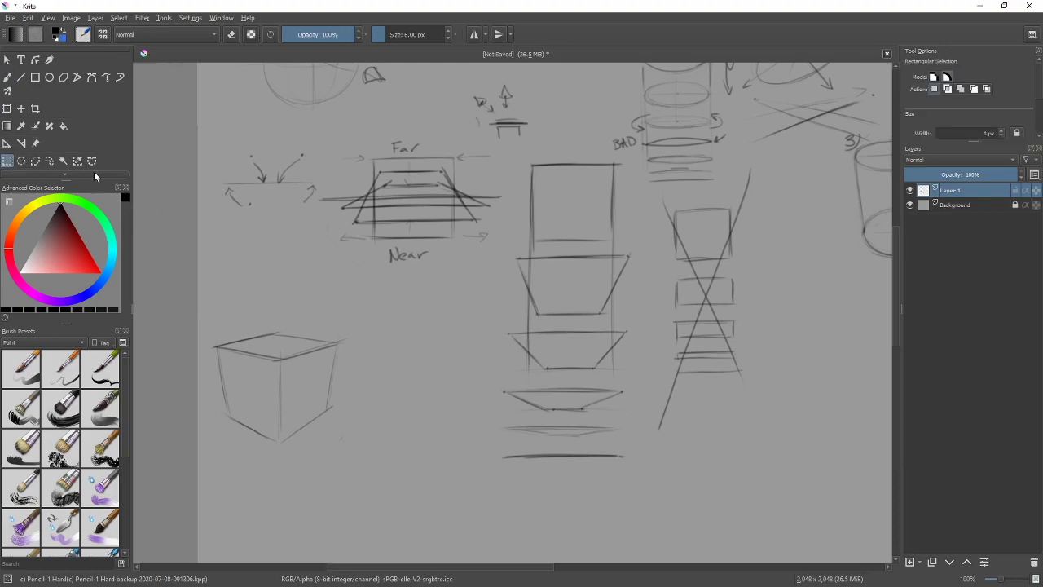
click(8, 76)
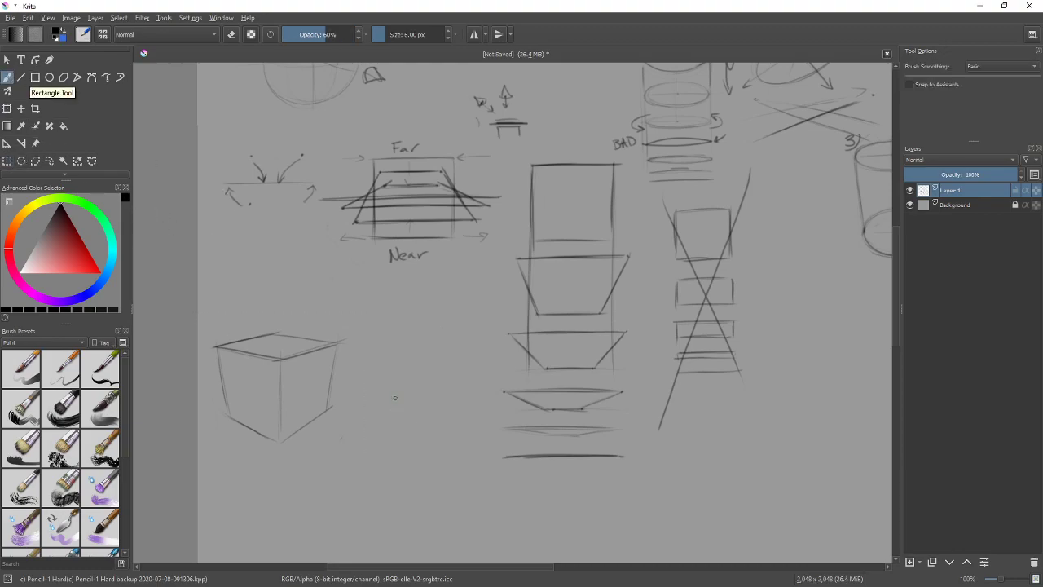
Step: Draw faint horizontal guides and a vertical axis beside the box, and mark the corner points of a second top face
key(plus)
drag(363, 430, 640, 342)
drag(476, 283, 704, 281)
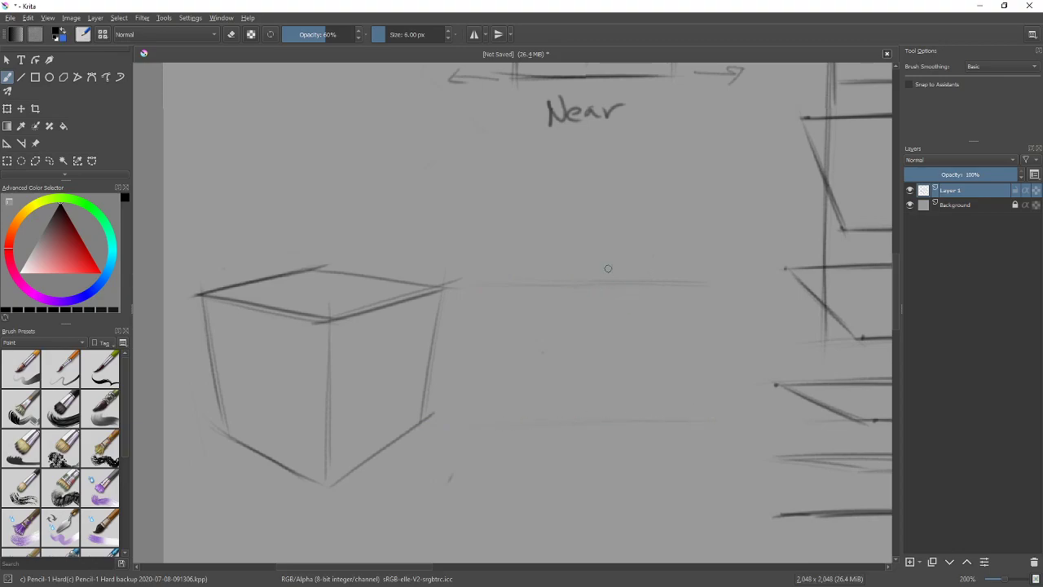
drag(583, 312, 588, 455)
click(583, 242)
click(679, 282)
click(490, 283)
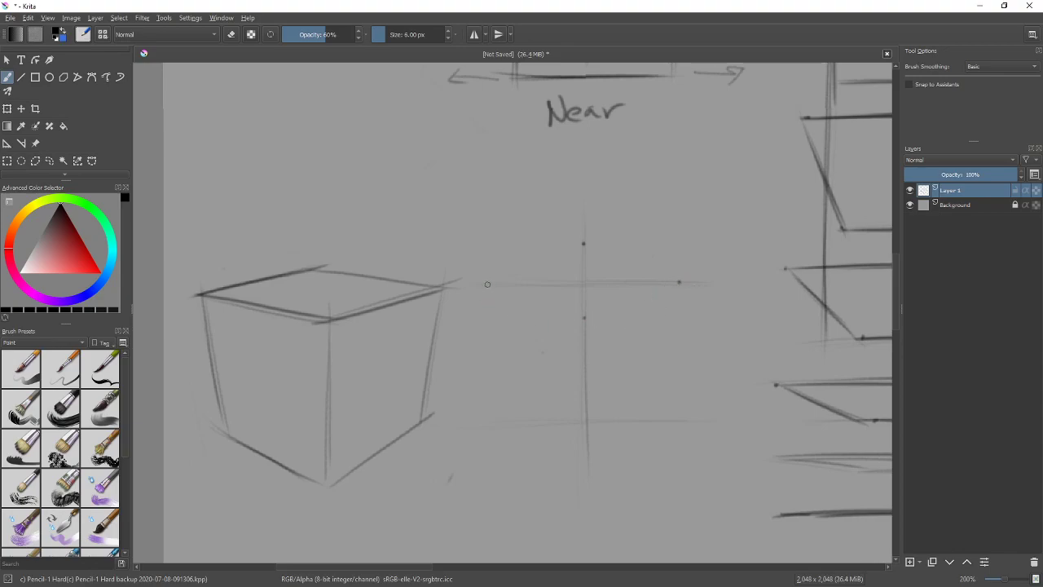
Step: Connect the four marked points into a diamond for the second box's top face
drag(489, 283, 583, 243)
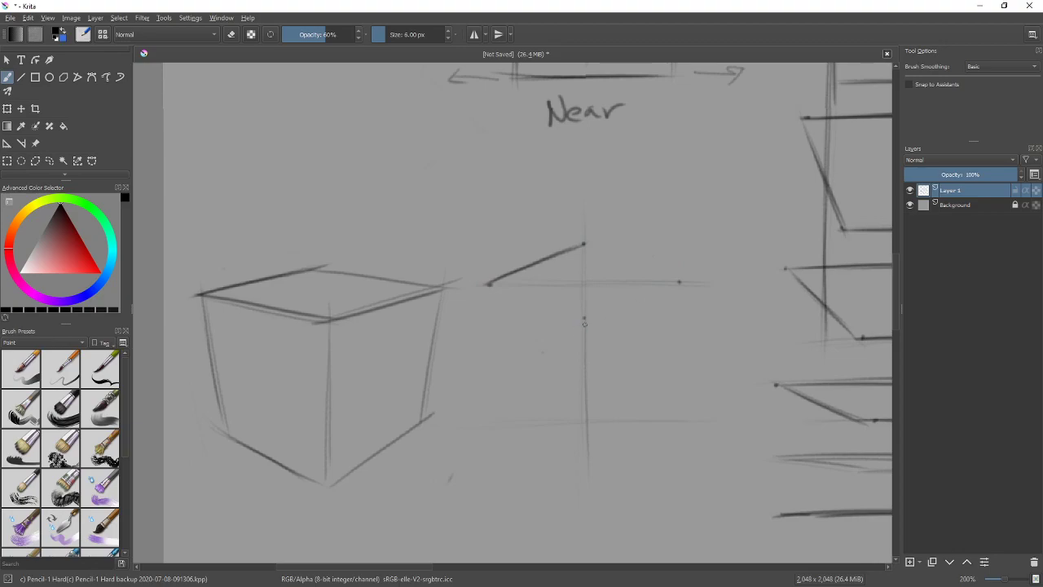
mouse_move(661, 290)
mouse_down()
mouse_move(579, 329)
mouse_move(681, 281)
mouse_up()
mouse_move(638, 252)
mouse_down()
mouse_move(711, 233)
mouse_move(641, 434)
mouse_move(617, 453)
mouse_up()
drag(525, 348, 530, 280)
mouse_move(522, 379)
mouse_down()
mouse_move(531, 284)
mouse_move(522, 379)
mouse_up()
drag(601, 362, 589, 459)
mouse_move(663, 444)
mouse_down()
mouse_move(696, 414)
mouse_move(668, 221)
mouse_move(651, 189)
mouse_move(717, 363)
mouse_move(735, 361)
mouse_up()
scroll(735, 361, down, 2)
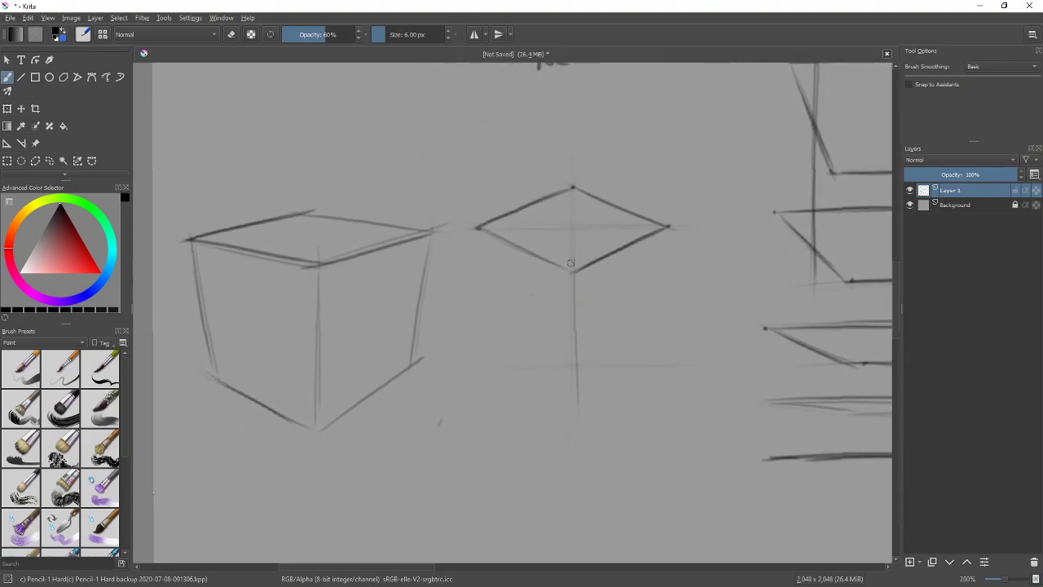
Step: Draw a matching, slightly more open diamond on the same vertical axis as the second box's bottom face
drag(574, 328, 577, 400)
mouse_move(648, 377)
mouse_down()
mouse_move(579, 415)
mouse_move(676, 363)
mouse_up()
drag(563, 416, 672, 337)
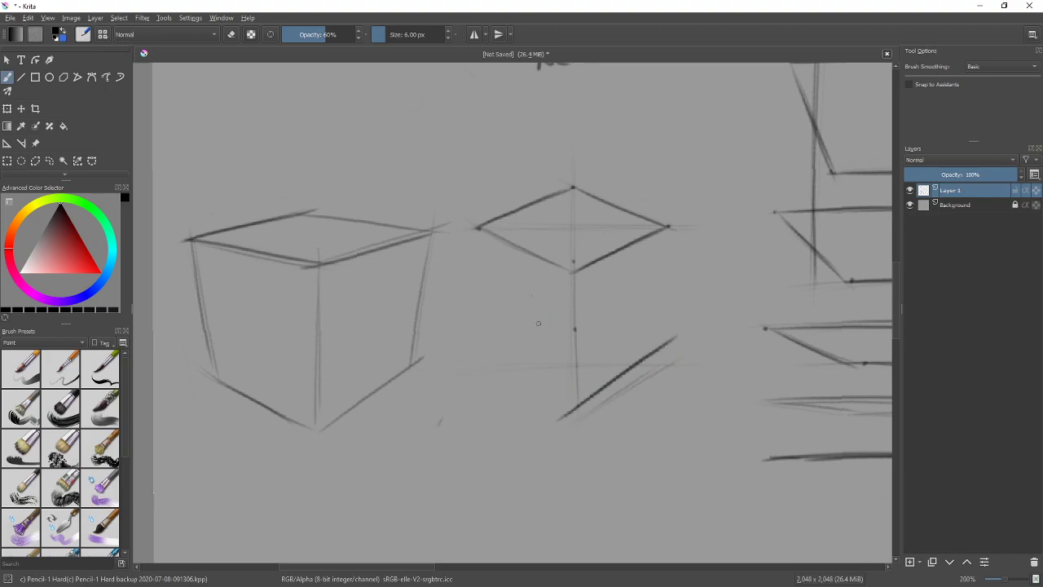
drag(482, 353, 570, 299)
drag(489, 355, 585, 407)
mouse_move(499, 360)
mouse_down()
mouse_move(598, 414)
mouse_move(570, 396)
mouse_up()
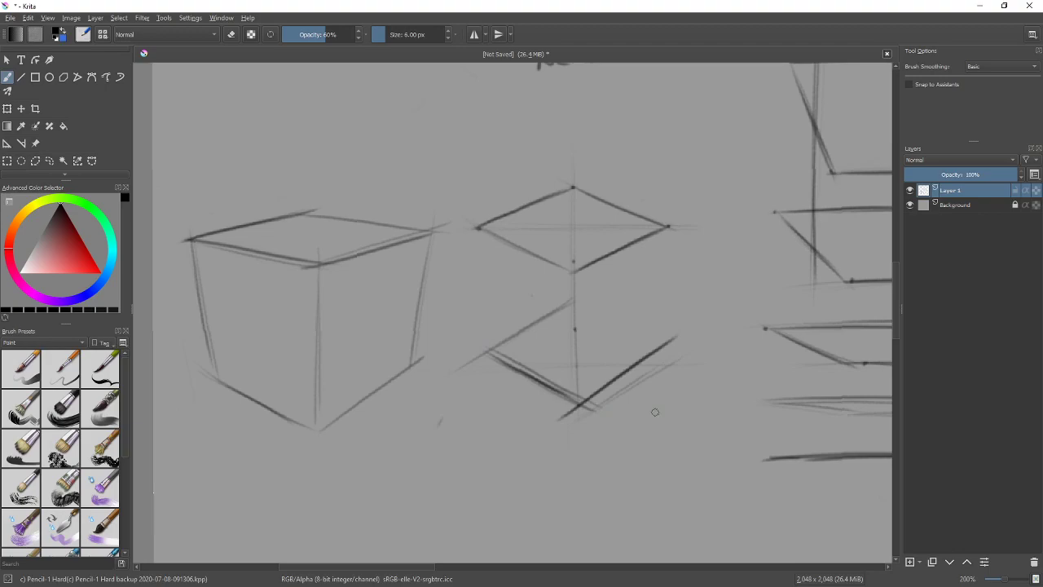
mouse_move(656, 339)
mouse_down()
mouse_move(574, 302)
mouse_move(677, 353)
mouse_up()
Step: Join the top and bottom diamonds with vertical side edges and a dark front edge to form a cube
drag(480, 230, 481, 348)
drag(668, 226, 667, 349)
mouse_move(574, 275)
mouse_down()
mouse_move(586, 418)
mouse_move(682, 345)
mouse_move(497, 377)
mouse_move(525, 359)
mouse_up()
Step: Erase the overshooting guide lines around the second cube, and lighten the hidden back edges of its bottom face
key(e)
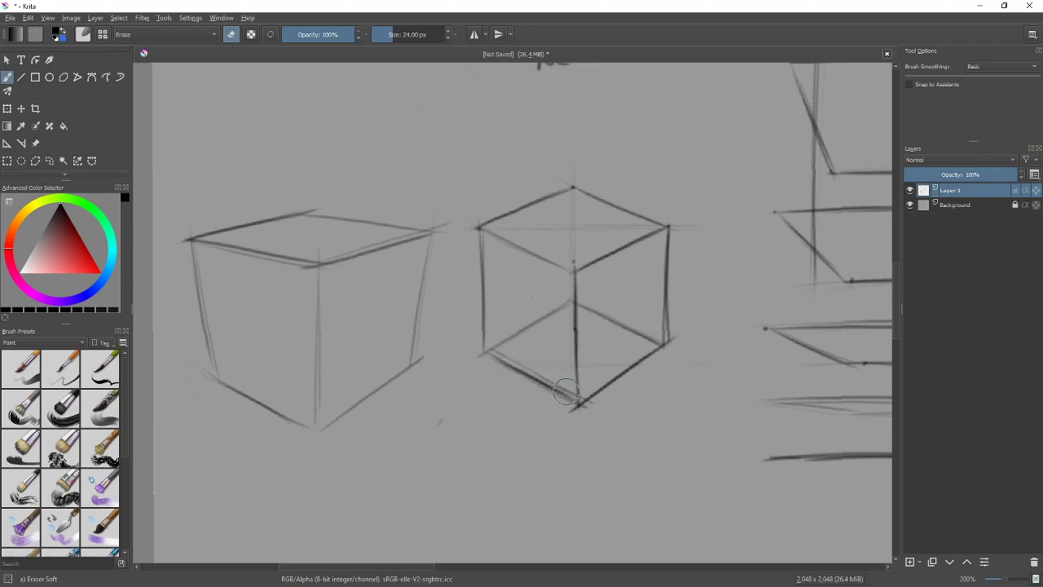
drag(678, 225, 690, 227)
key(slash)
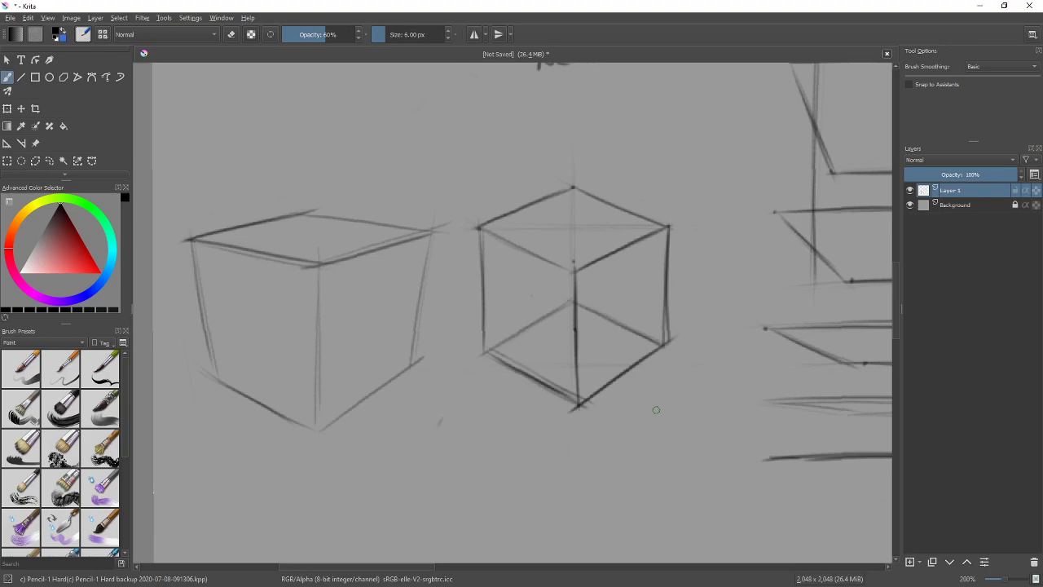
key(e)
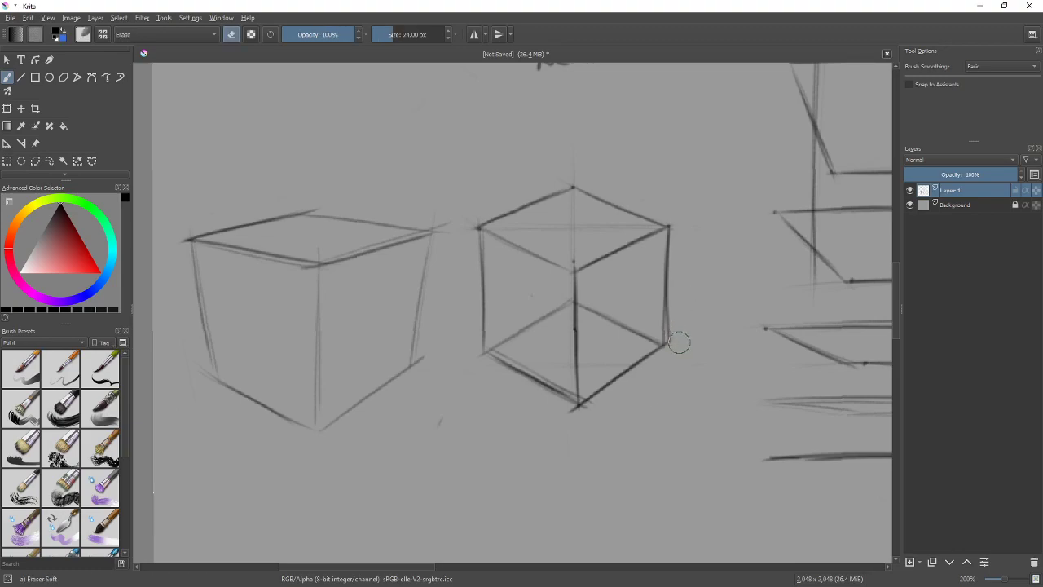
mouse_move(651, 339)
mouse_down()
mouse_move(559, 298)
mouse_move(547, 314)
mouse_move(559, 293)
mouse_move(527, 332)
mouse_up()
mouse_move(655, 417)
mouse_down()
mouse_move(708, 414)
mouse_move(701, 433)
mouse_up()
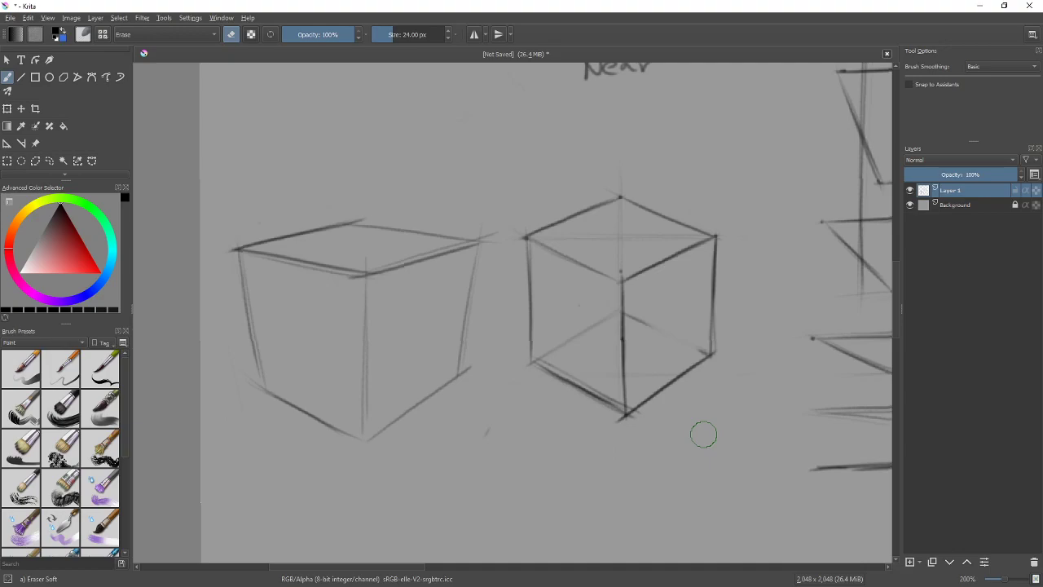
Step: Review the two cubes together with the numbered cup diagrams across the whole sheet
key(slash)
key(minus)
key(minus)
key(minus)
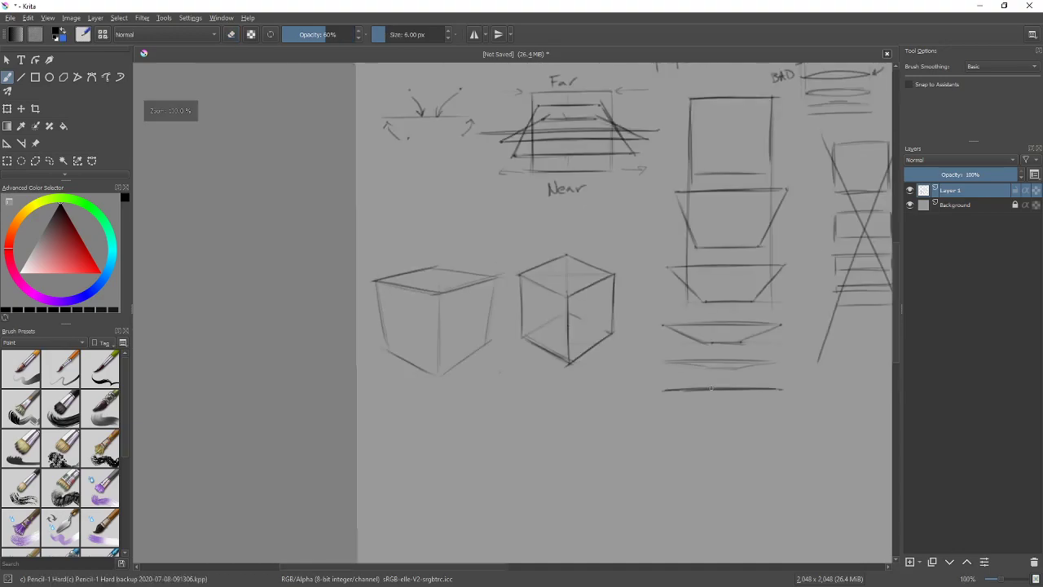
mouse_move(734, 395)
mouse_down()
mouse_move(533, 475)
mouse_move(484, 450)
mouse_up()
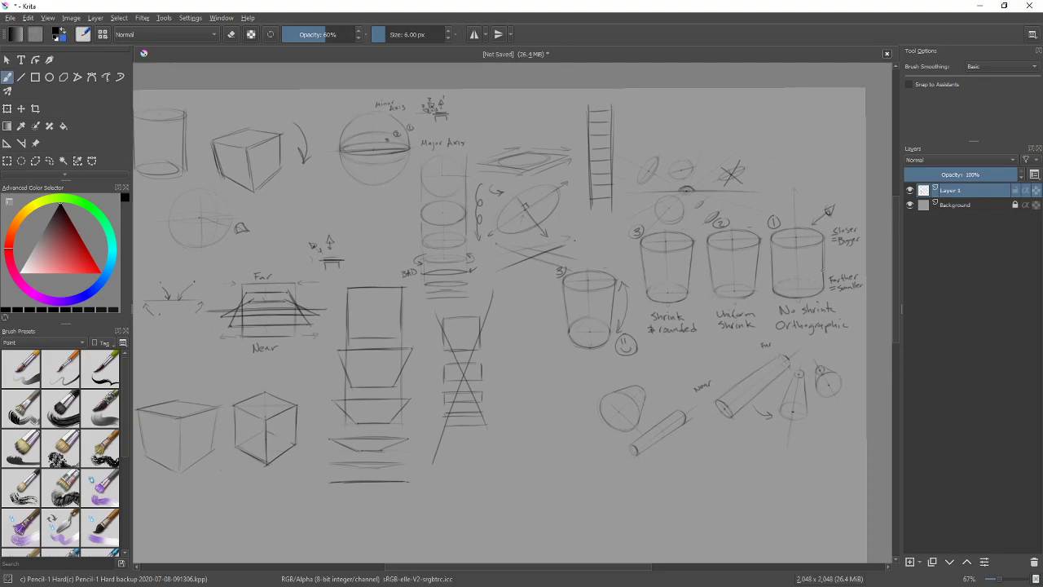
mouse_move(806, 204)
mouse_down()
mouse_move(767, 239)
mouse_move(852, 253)
mouse_move(831, 197)
mouse_up()
key(ctrl+z)
Step: Draw three long blue arrows pointing down along the first box's left, front and right vertical edges
drag(528, 399, 796, 312)
scroll(518, 381, up, 3)
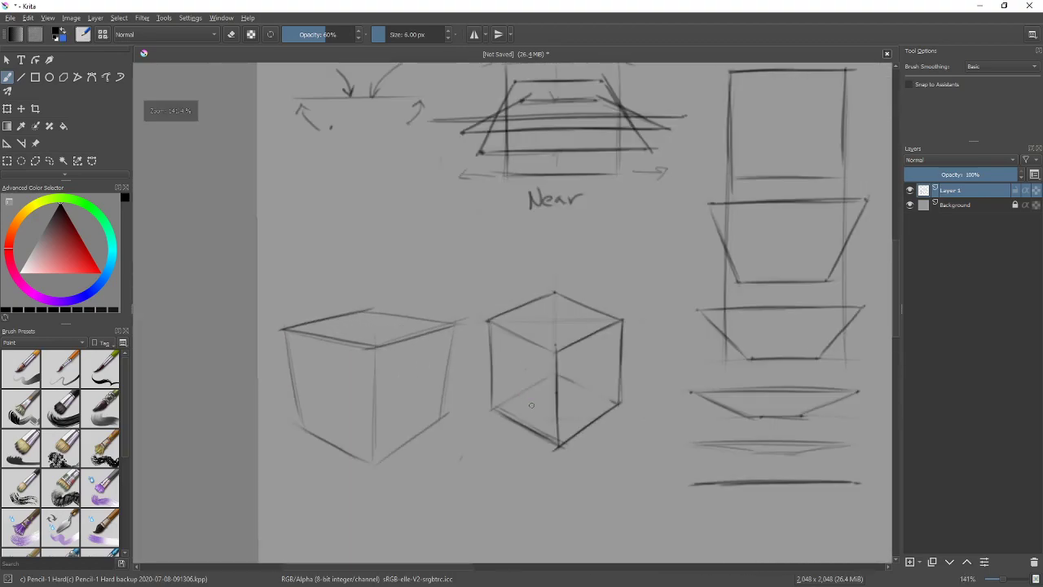
scroll(589, 414, up, 1)
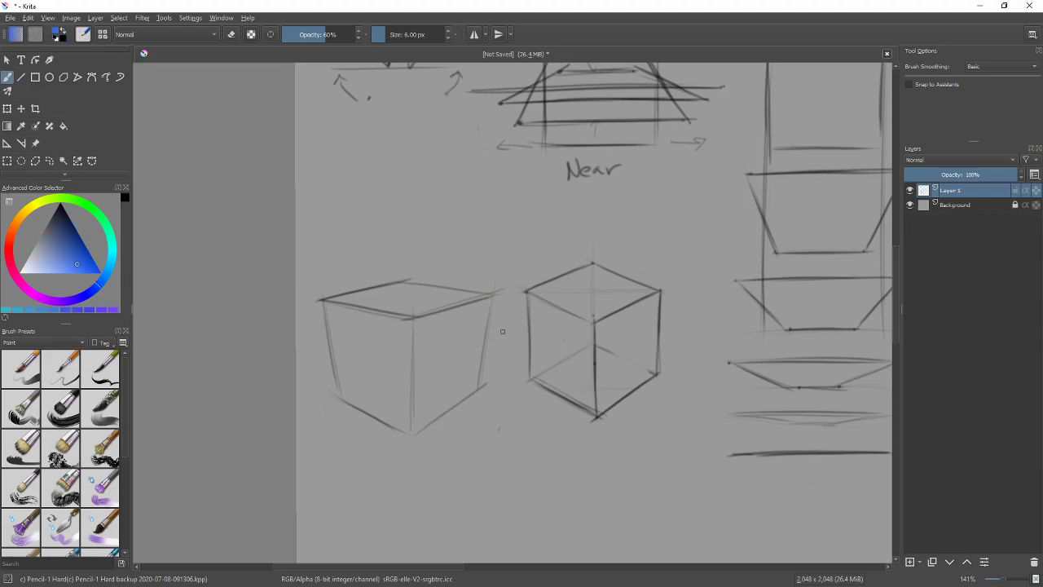
drag(508, 284, 475, 513)
mouse_move(306, 295)
mouse_down()
mouse_move(338, 510)
mouse_move(347, 510)
mouse_up()
mouse_move(413, 324)
mouse_down()
mouse_move(411, 538)
mouse_move(424, 529)
mouse_up()
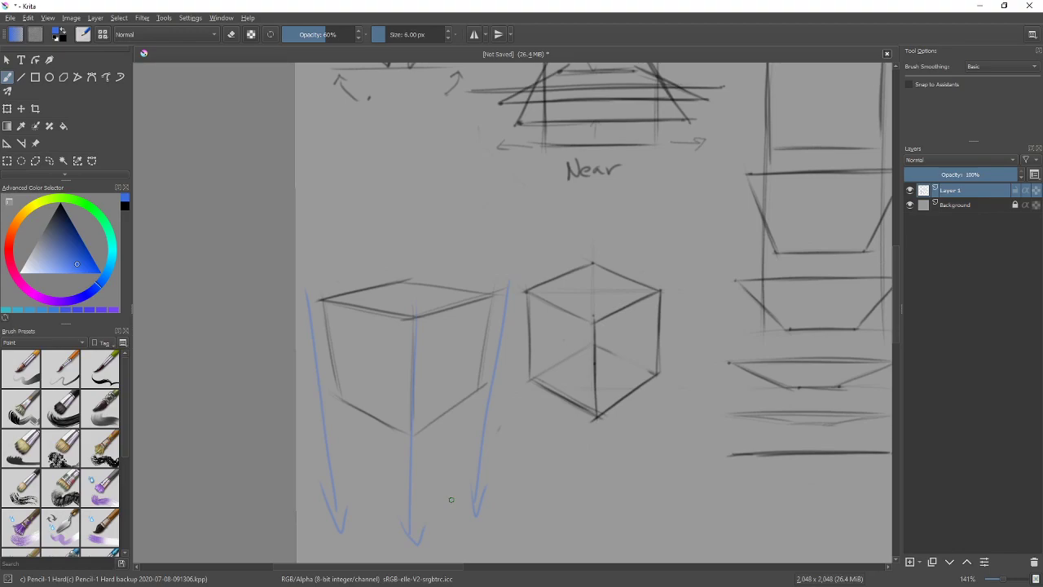
scroll(554, 456, down, 10)
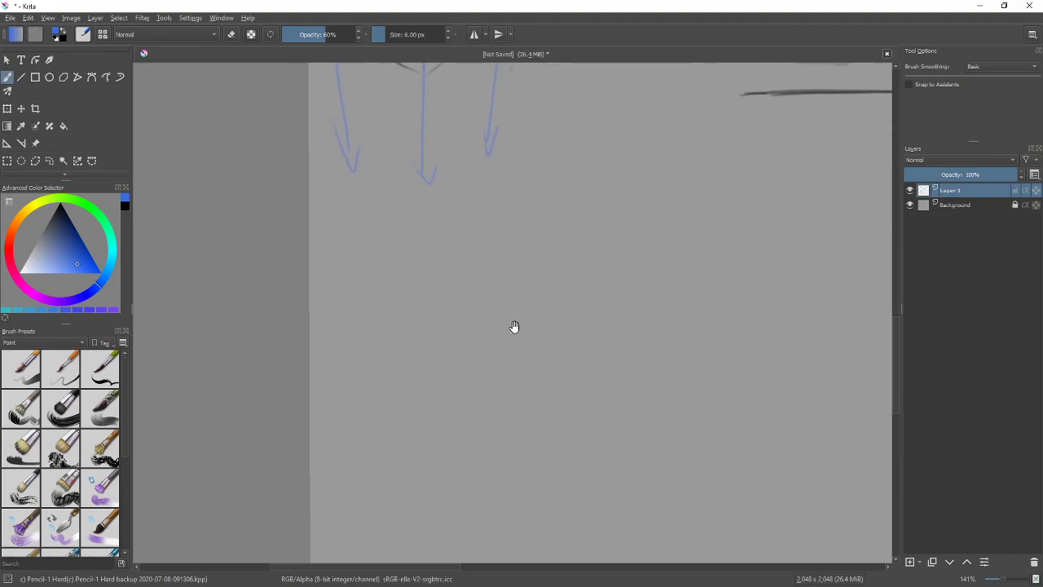
Step: Undo the blue arrows drawn down the first box's left, front and right vertical edges
drag(499, 307, 494, 196)
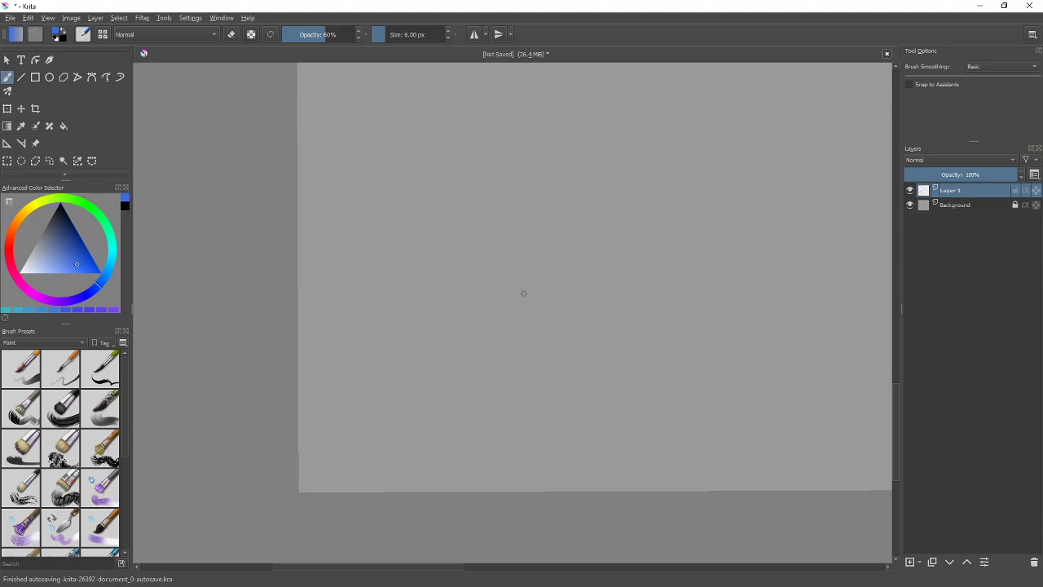
scroll(518, 308, down, 3)
drag(575, 231, 519, 349)
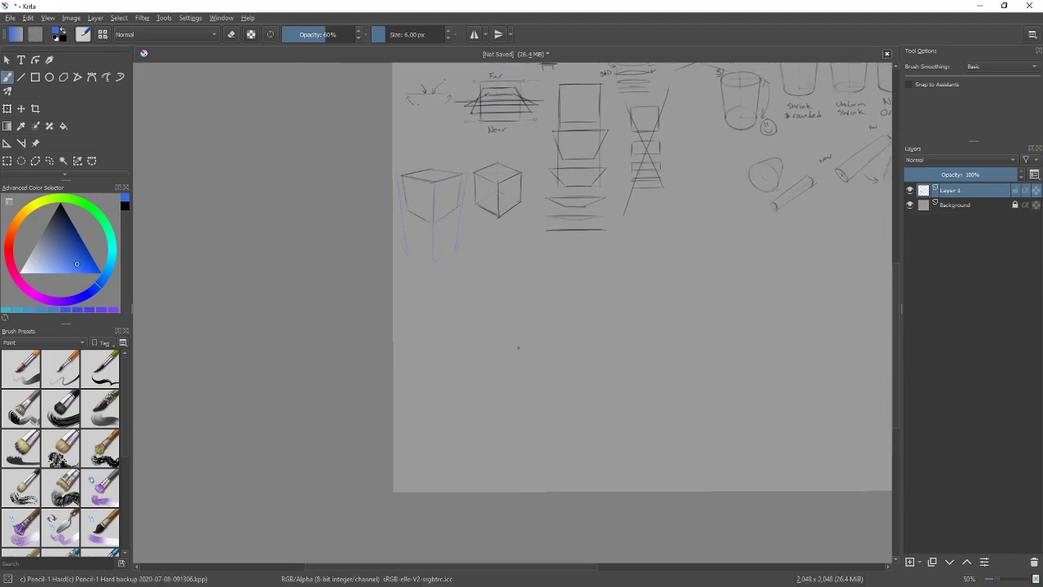
drag(462, 174, 441, 536)
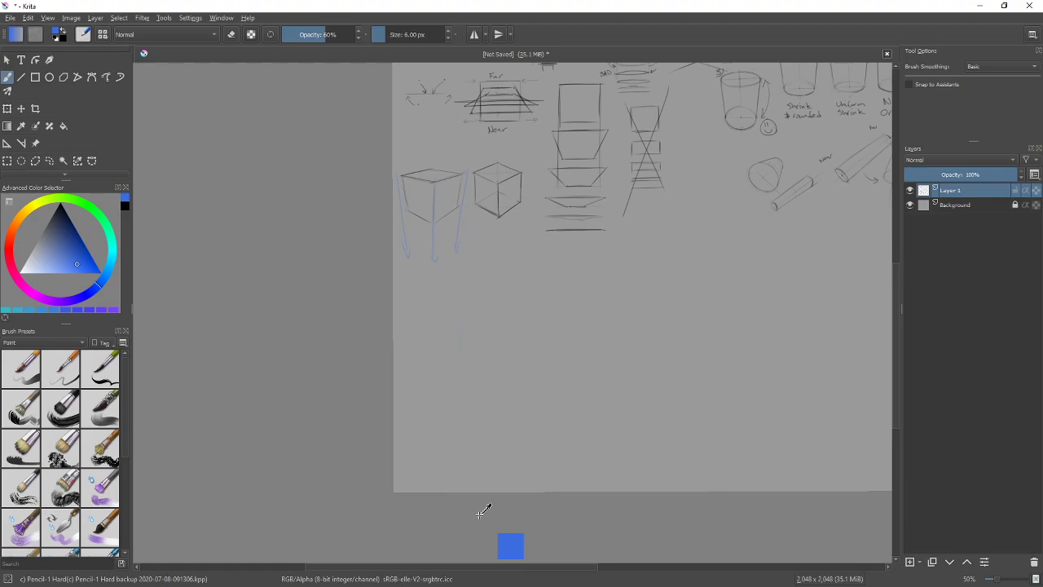
key(ctrl+z)
key(ctrl+z)
drag(460, 237, 589, 395)
scroll(461, 246, up, 3)
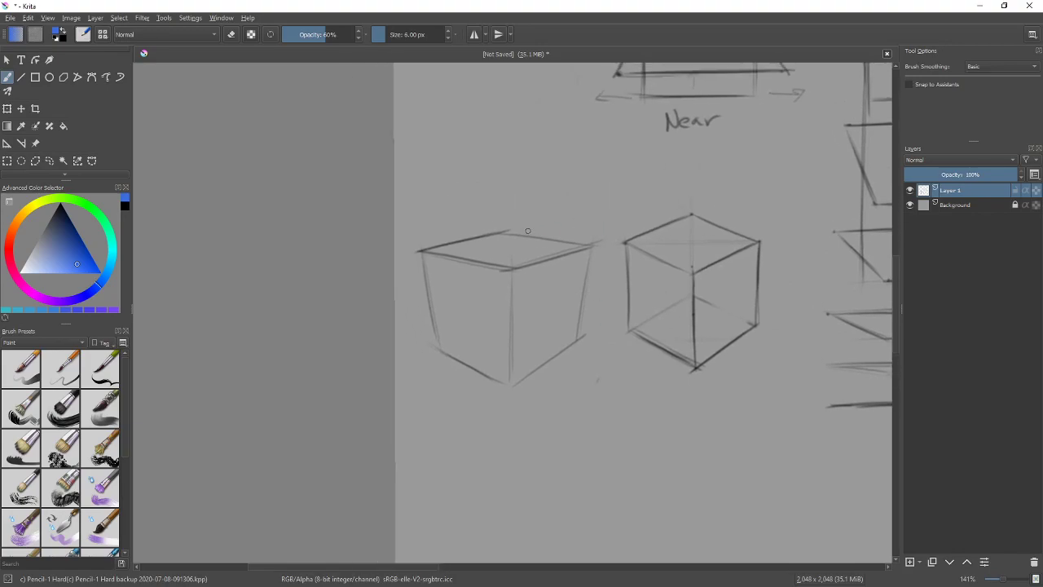
Step: Try blue arrows extending the first box's right-receding edges up and to the right, and undo them
drag(420, 242, 624, 188)
drag(513, 265, 746, 190)
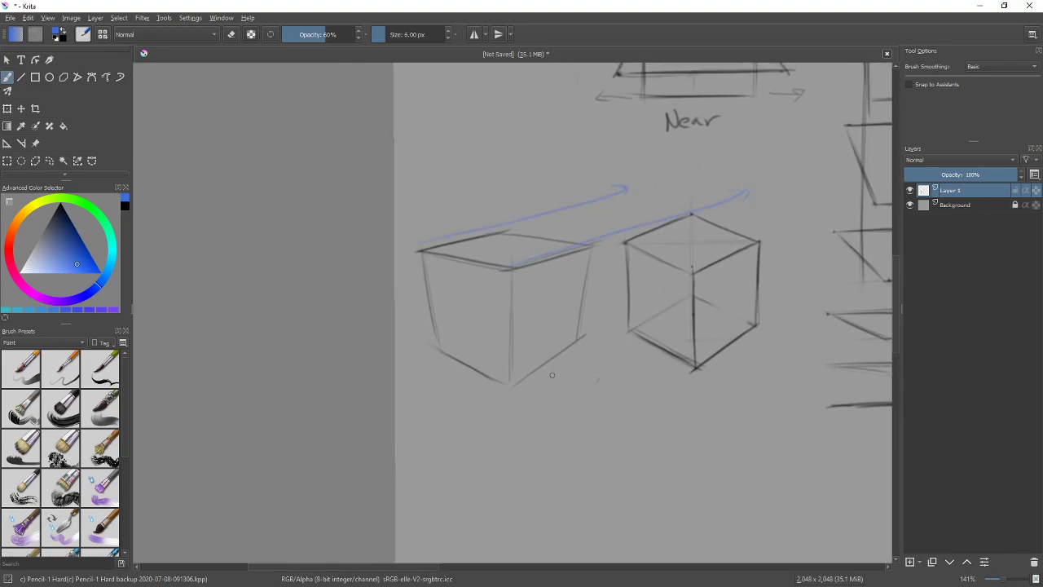
mouse_move(511, 399)
mouse_down()
mouse_move(745, 196)
mouse_move(758, 205)
mouse_up()
key(ctrl+z)
key(ctrl+z)
key(ctrl+z)
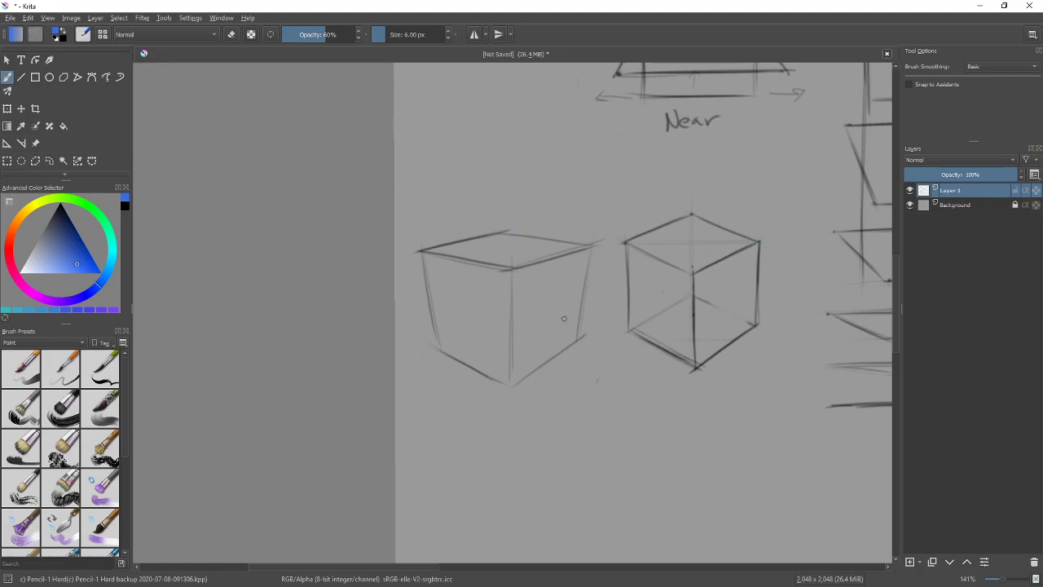
Step: Draw four blue arrows pointing up and to the left along the first box's left-receding top and bottom edges
mouse_move(592, 242)
mouse_down()
mouse_move(434, 210)
mouse_move(446, 207)
mouse_up()
mouse_move(418, 242)
mouse_down()
mouse_move(399, 236)
mouse_move(406, 249)
mouse_up()
drag(499, 376, 405, 326)
mouse_move(570, 334)
mouse_down()
mouse_move(472, 298)
mouse_move(484, 295)
mouse_up()
drag(473, 298, 480, 310)
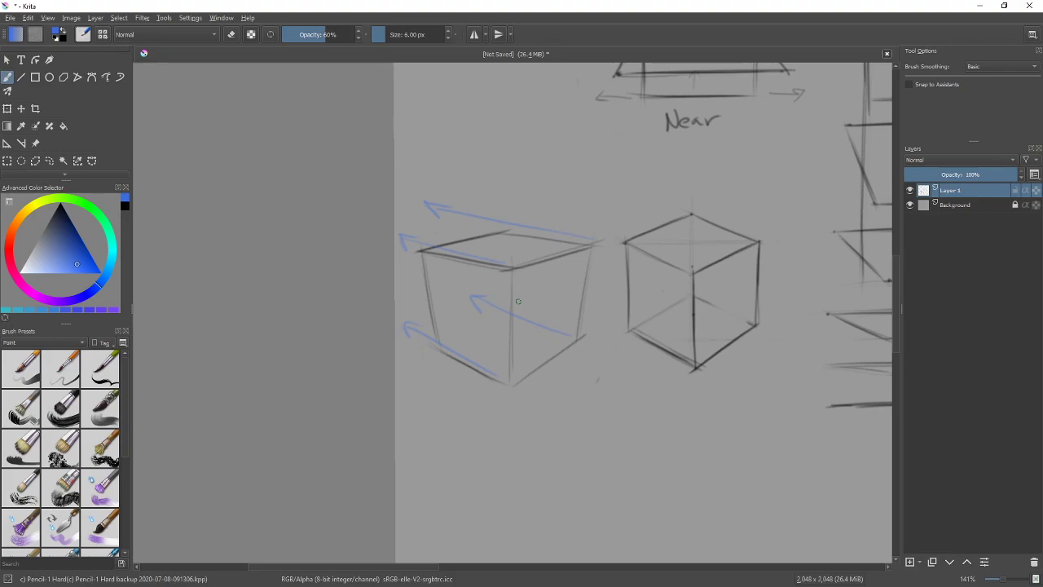
Step: Undo the four left-pointing blue arrows on the first box
key(ctrl+z)
key(ctrl+z)
key(ctrl+z)
key(ctrl+z)
key(ctrl+z)
key(ctrl+z)
key(ctrl+z)
key(ctrl+z)
key(ctrl+z)
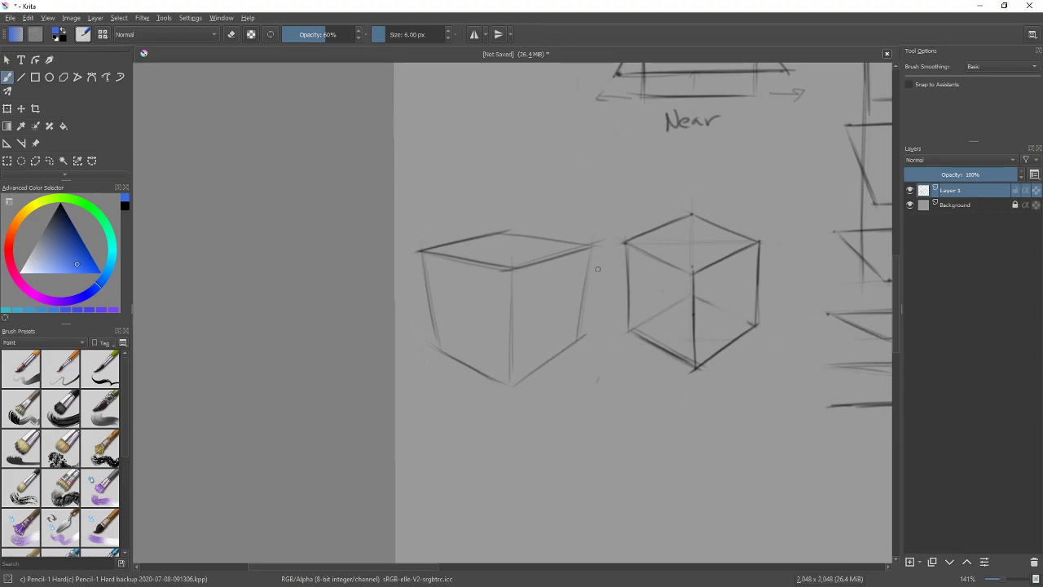
Step: Try blue downward guide lines beside the first box's two outer vertical edges, and undo them
mouse_move(597, 253)
mouse_down()
mouse_move(582, 376)
mouse_move(590, 385)
mouse_up()
drag(410, 259, 430, 405)
key(ctrl+z)
key(ctrl+z)
key(ctrl+z)
Step: Try two parallel blue downward arrows on either side of the second cube, and undo them
mouse_move(747, 372)
mouse_down()
mouse_move(689, 390)
mouse_move(560, 391)
mouse_up()
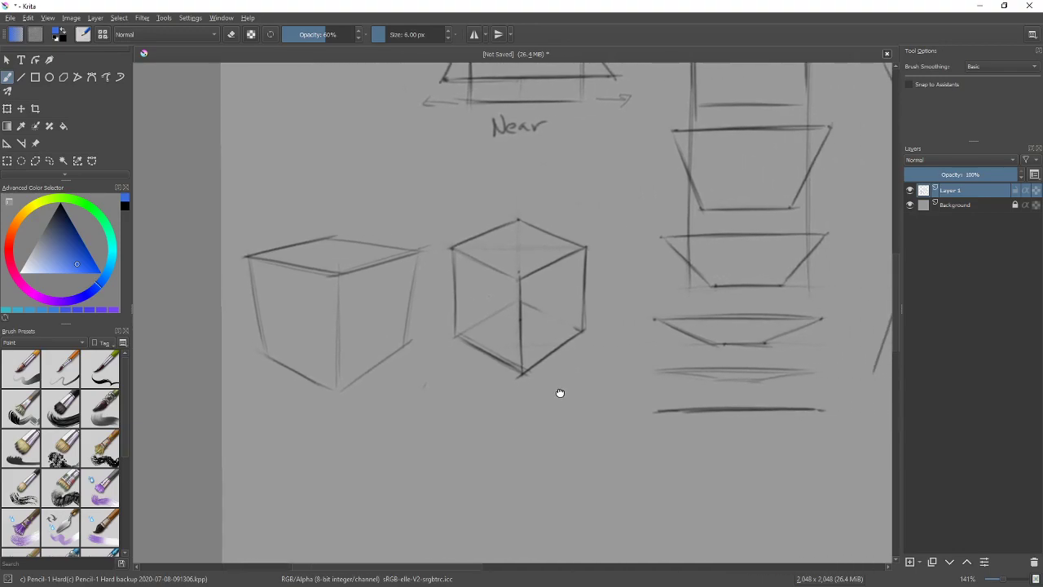
drag(596, 232, 593, 398)
drag(439, 243, 439, 402)
drag(590, 383, 605, 392)
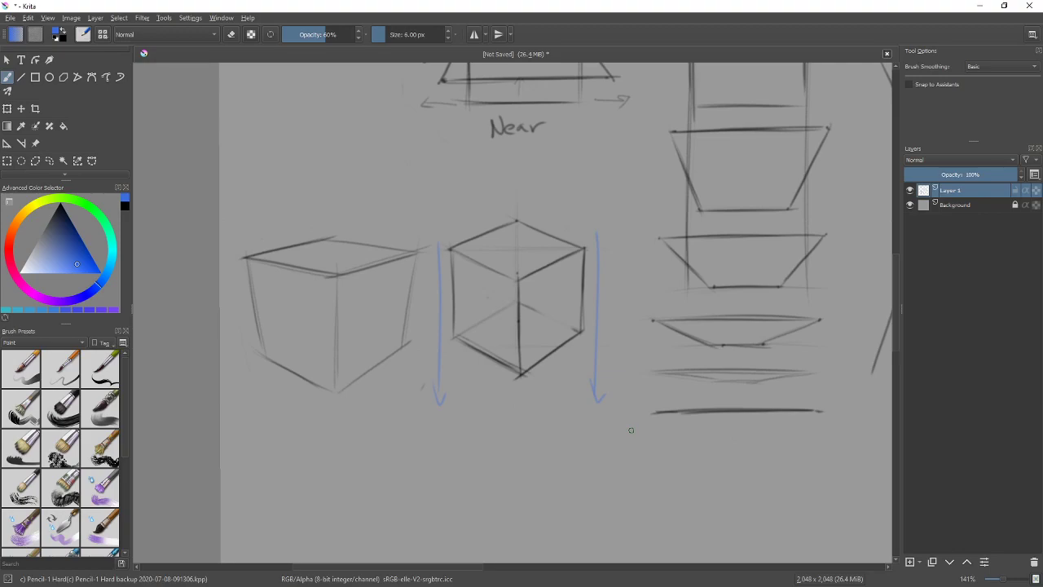
key(ctrl+z)
key(ctrl+z)
key(ctrl+z)
key(ctrl+z)
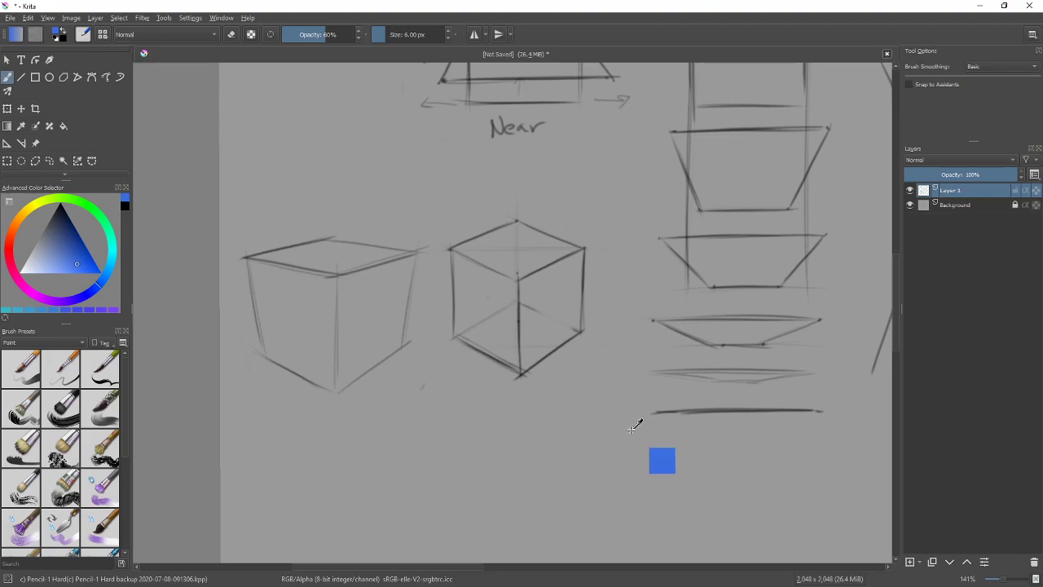
Step: Draw two converging blue arrows pointing down alongside the first box's left and right vertical edges
drag(427, 257, 409, 382)
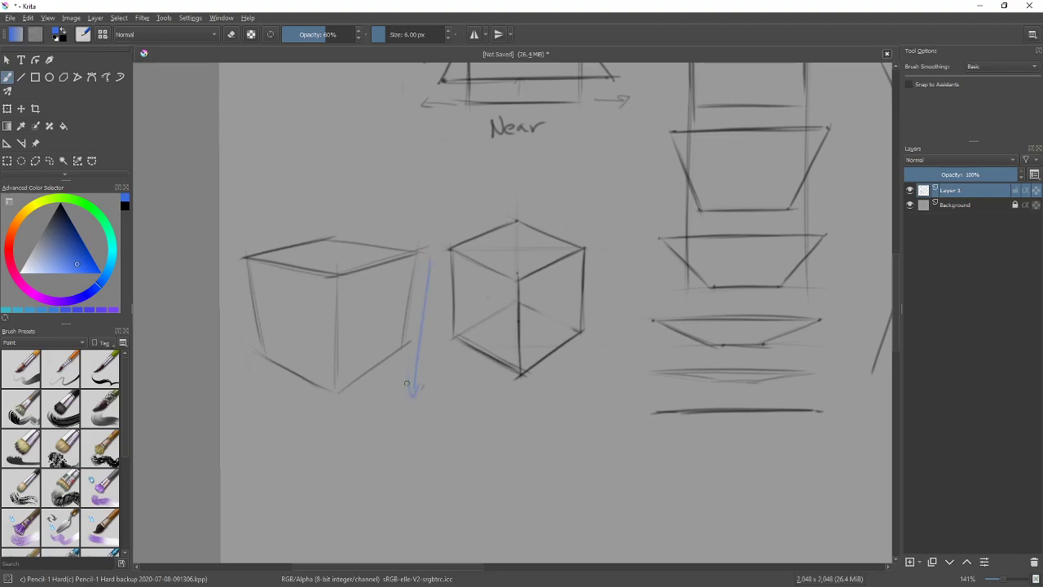
drag(237, 274, 259, 386)
mouse_move(611, 198)
mouse_down()
mouse_move(594, 423)
mouse_move(558, 217)
mouse_move(497, 258)
mouse_up()
mouse_move(710, 306)
mouse_down()
mouse_move(571, 345)
mouse_move(367, 437)
mouse_move(424, 507)
mouse_move(643, 417)
mouse_move(574, 443)
mouse_up()
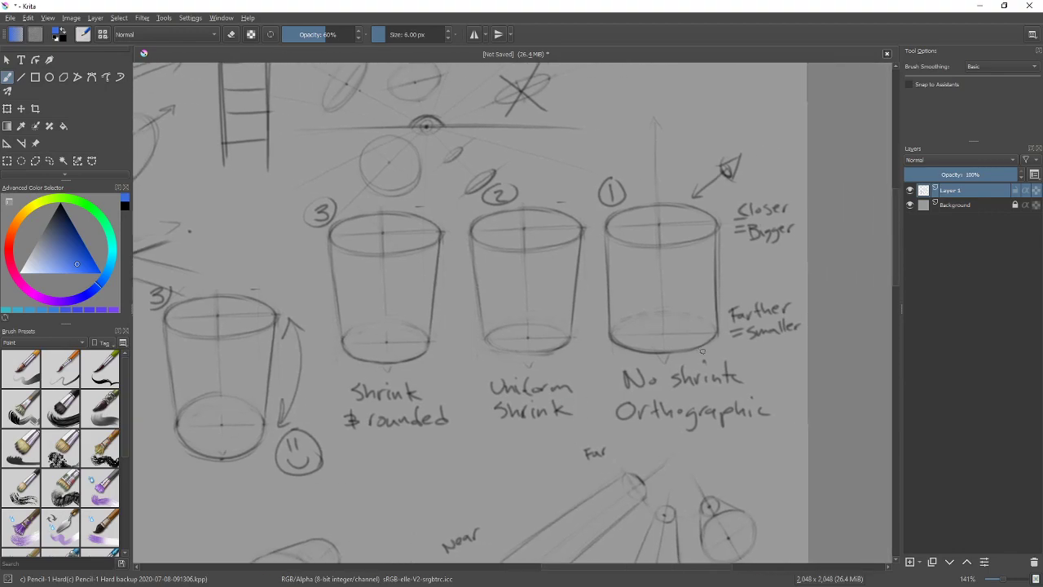
mouse_move(364, 447)
mouse_down()
mouse_move(496, 414)
mouse_move(799, 307)
mouse_up()
mouse_move(366, 423)
mouse_down()
mouse_move(524, 324)
mouse_move(600, 325)
mouse_up()
drag(531, 289, 552, 284)
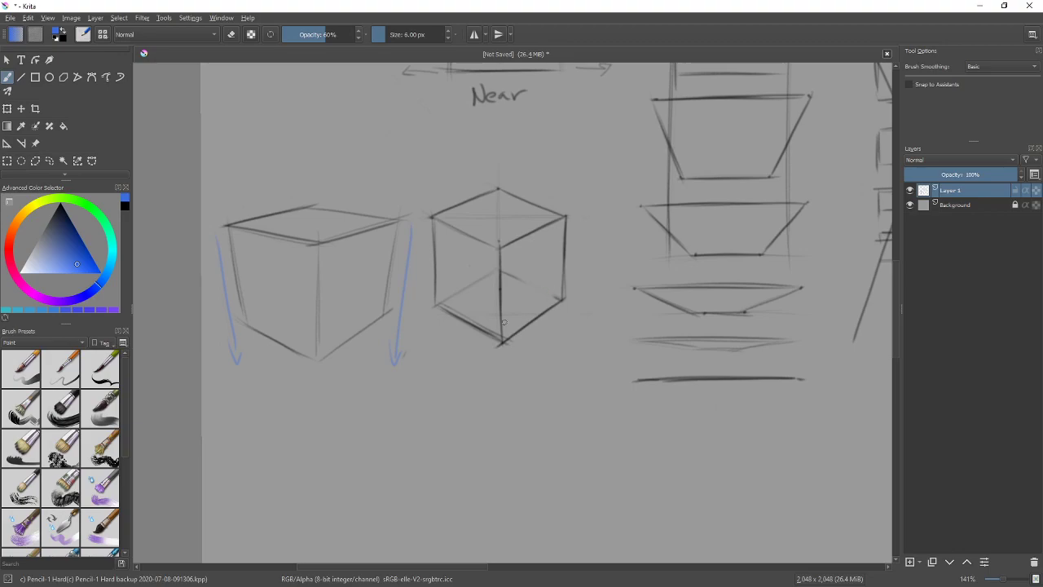
Step: Examine the two boxes against the other foreshortening and cup diagrams across the sheet
key(d)
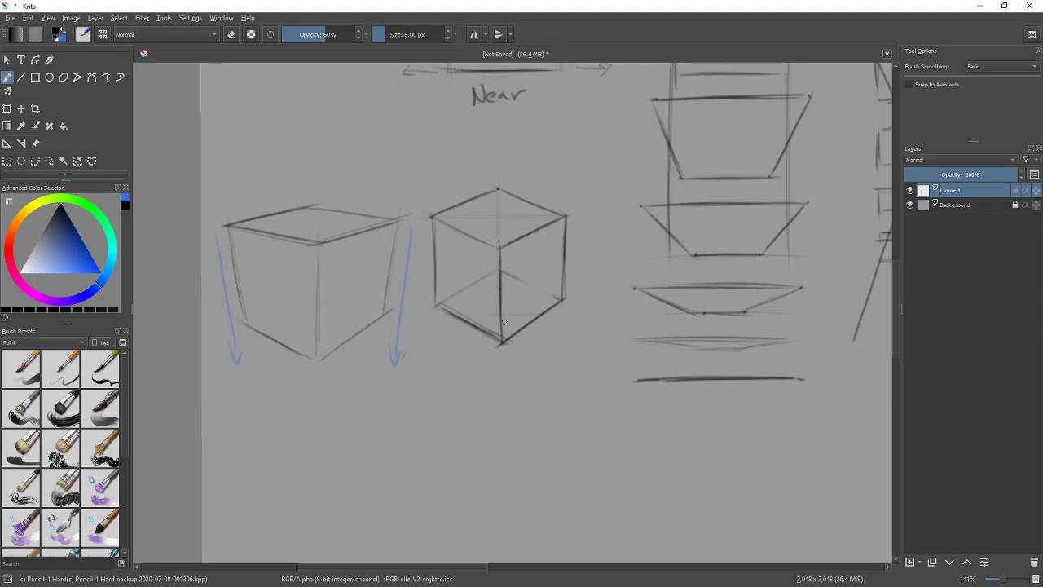
key(minus)
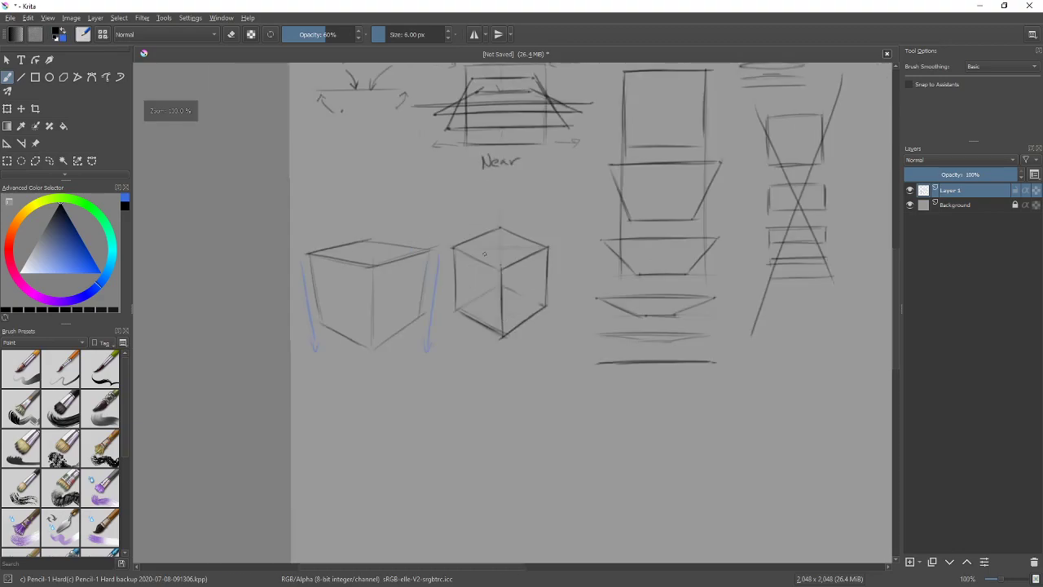
scroll(477, 288, up, 1)
key(minus)
key(minus)
drag(519, 295, 421, 364)
key(equal)
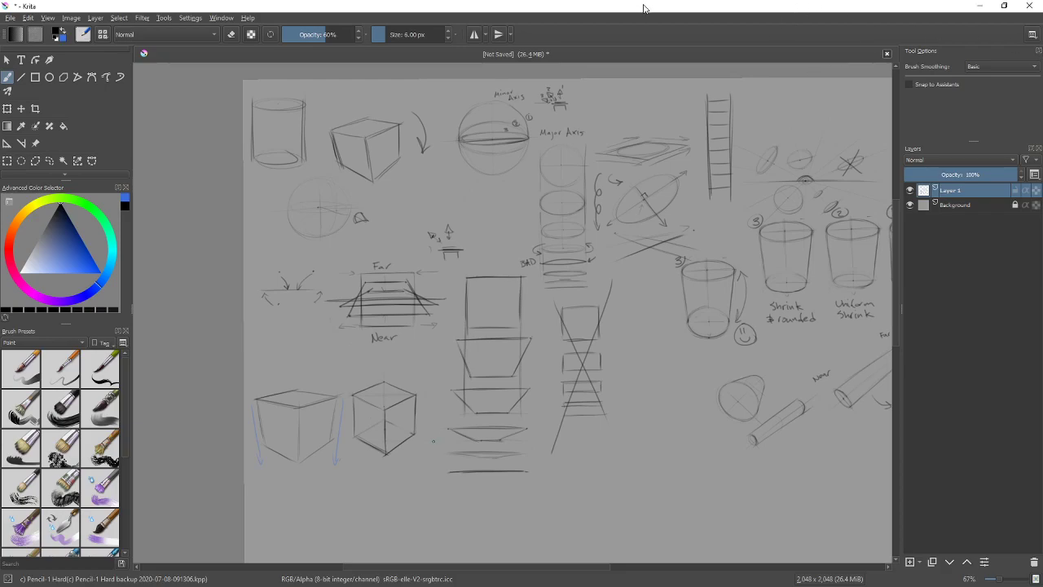
drag(421, 426, 438, 328)
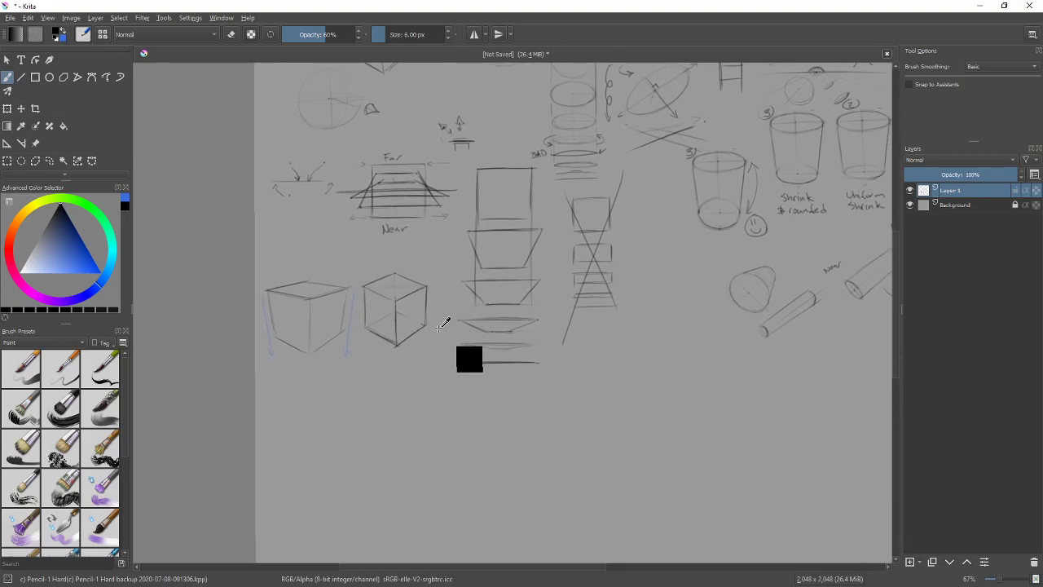
key(1)
key(plus)
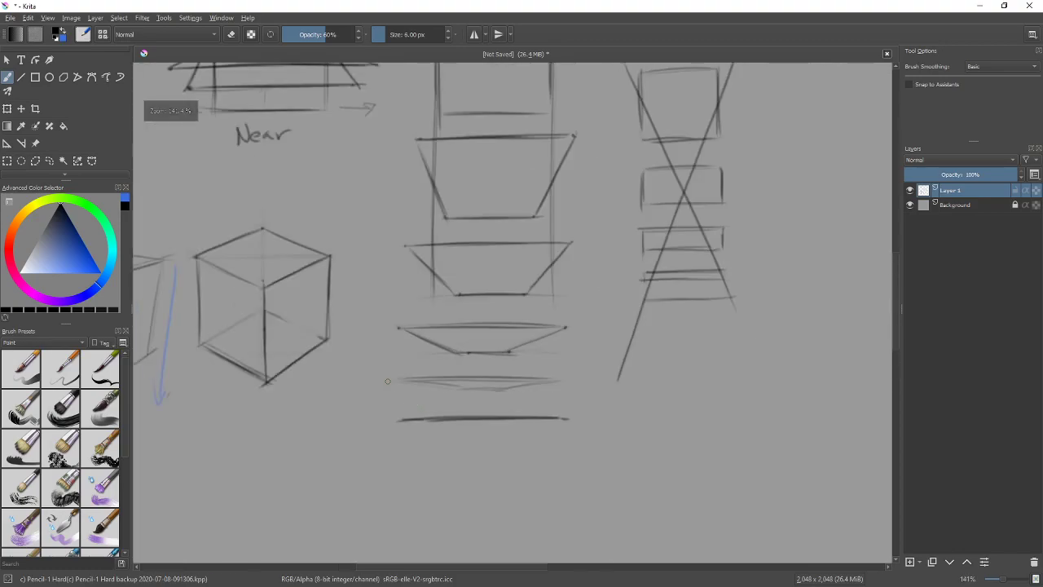
Step: Draw two short blue arrows inside the square atop the trapezoid column, pointing inward from its upper and lower edges
drag(554, 275, 577, 484)
drag(570, 325, 580, 285)
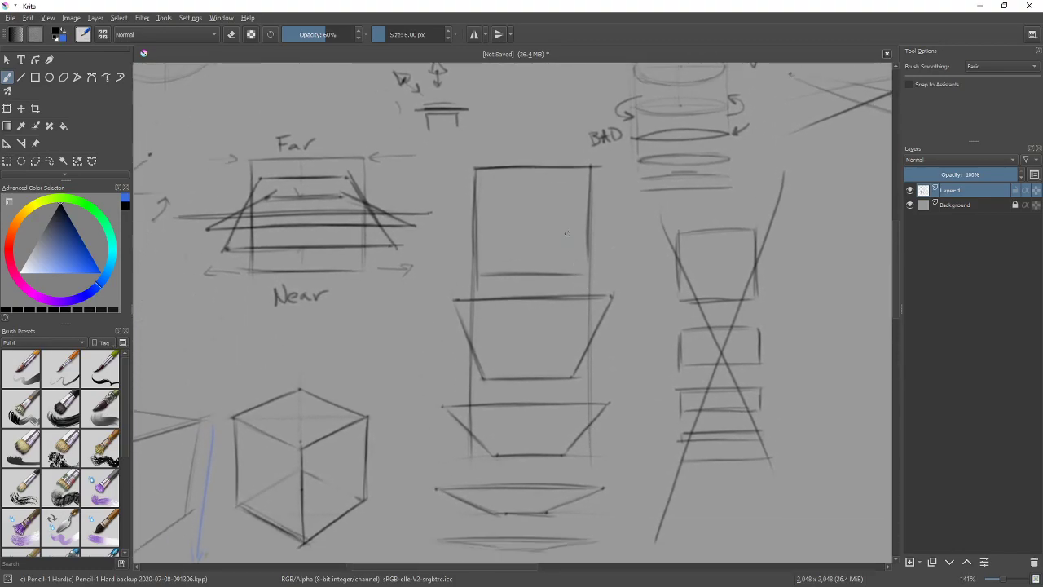
ctrl+click(531, 174)
drag(530, 180, 527, 259)
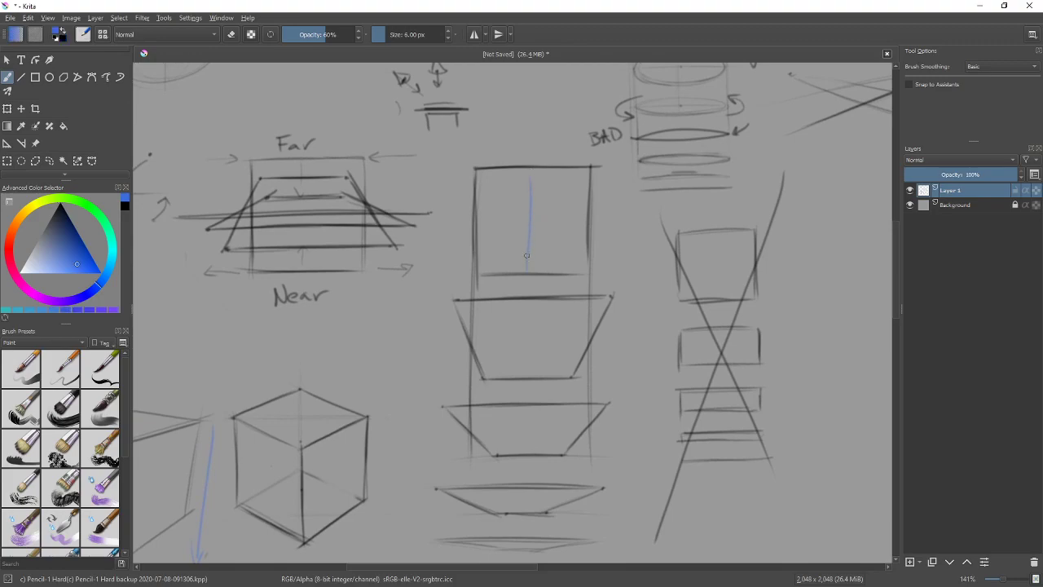
drag(530, 169, 530, 219)
drag(522, 206, 535, 207)
drag(527, 262, 527, 233)
drag(521, 245, 527, 234)
drag(526, 361, 765, 182)
mouse_move(531, 262)
mouse_down()
mouse_move(531, 214)
mouse_move(524, 236)
mouse_up()
key(ctrl+z)
key(ctrl+z)
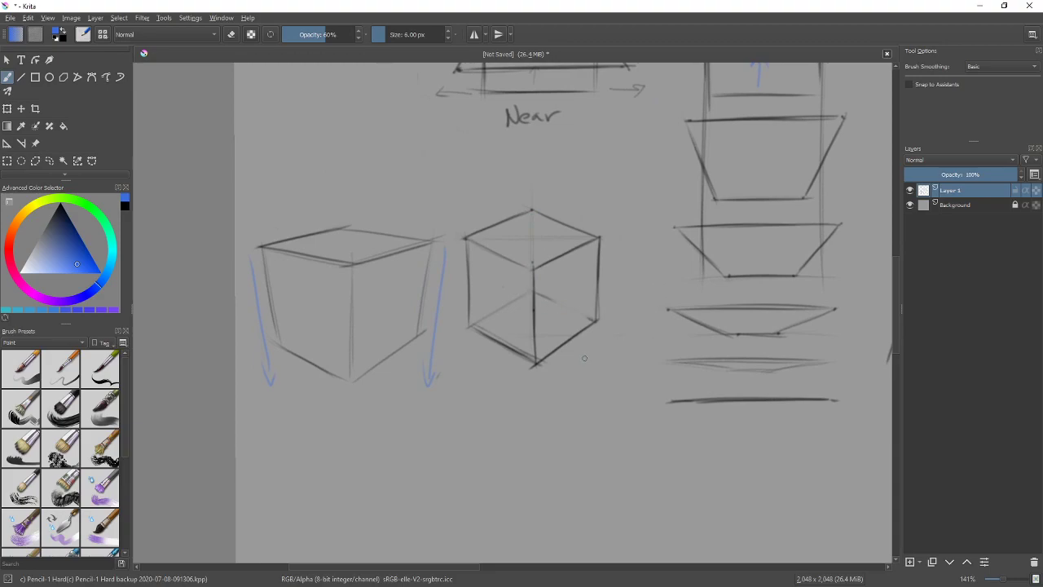
Step: Sketch a black diamond-shaped square in perspective below the second cube
key(d)
mouse_move(609, 389)
mouse_down()
mouse_move(642, 351)
mouse_move(632, 238)
mouse_up()
drag(450, 326, 569, 272)
mouse_move(461, 319)
mouse_down()
mouse_move(573, 395)
mouse_move(625, 315)
mouse_up()
drag(569, 273, 624, 316)
drag(550, 285, 617, 329)
drag(459, 321, 537, 284)
drag(463, 320, 542, 282)
drag(541, 376, 617, 323)
drag(466, 322, 541, 374)
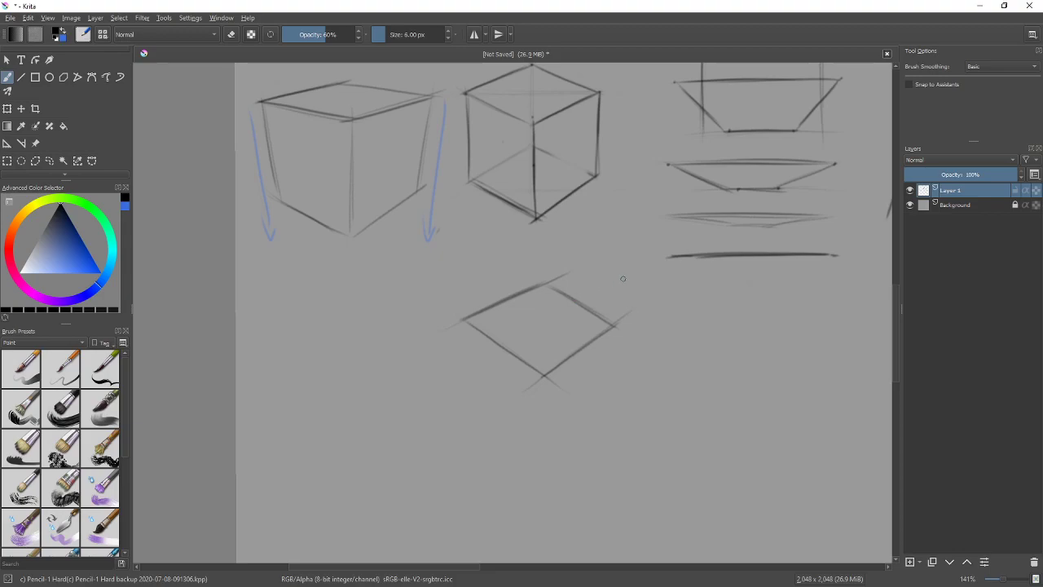
Step: Try horizontal and vertical guide lines through the diamond's corners, and undo them
drag(638, 274, 647, 320)
key(ctrl+z)
key(ctrl+z)
drag(409, 320, 659, 323)
drag(547, 276, 547, 401)
key(ctrl+z)
Step: Draw a flatter diamond of similar width directly below the first diamond
drag(657, 334, 656, 331)
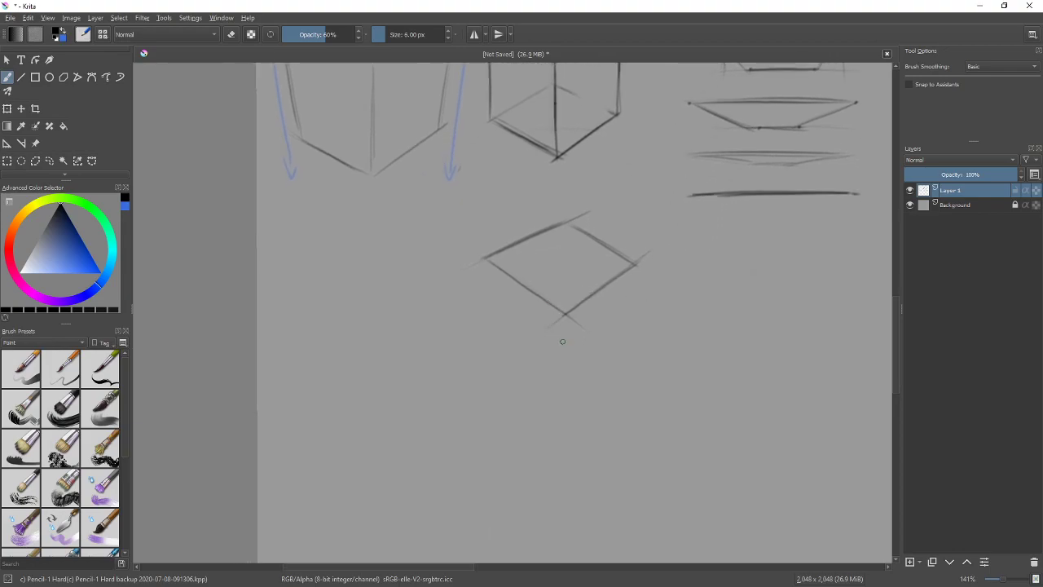
drag(484, 352, 595, 327)
drag(563, 373, 614, 357)
drag(534, 390, 661, 343)
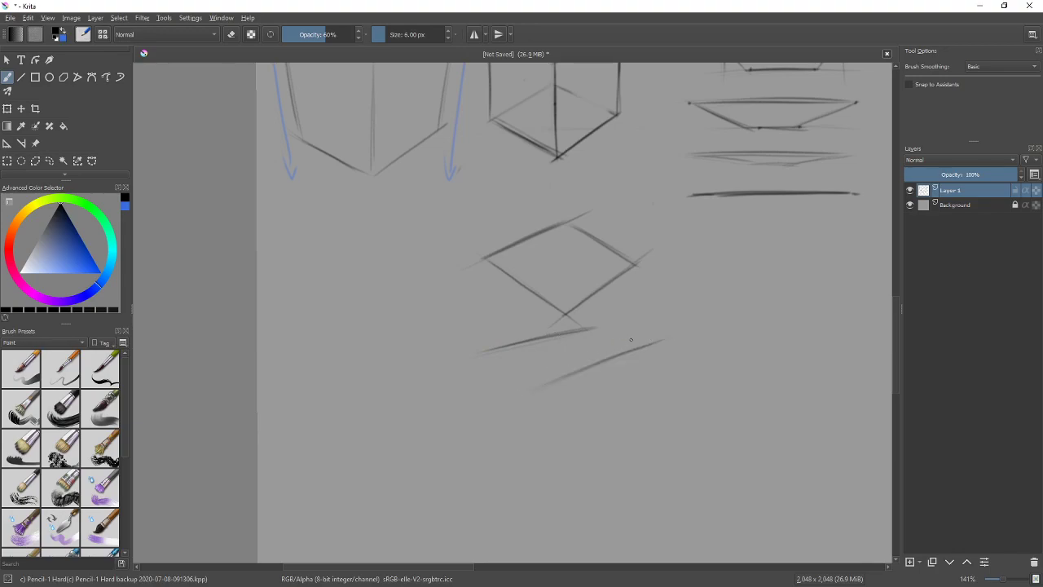
drag(565, 333, 642, 344)
drag(508, 353, 592, 371)
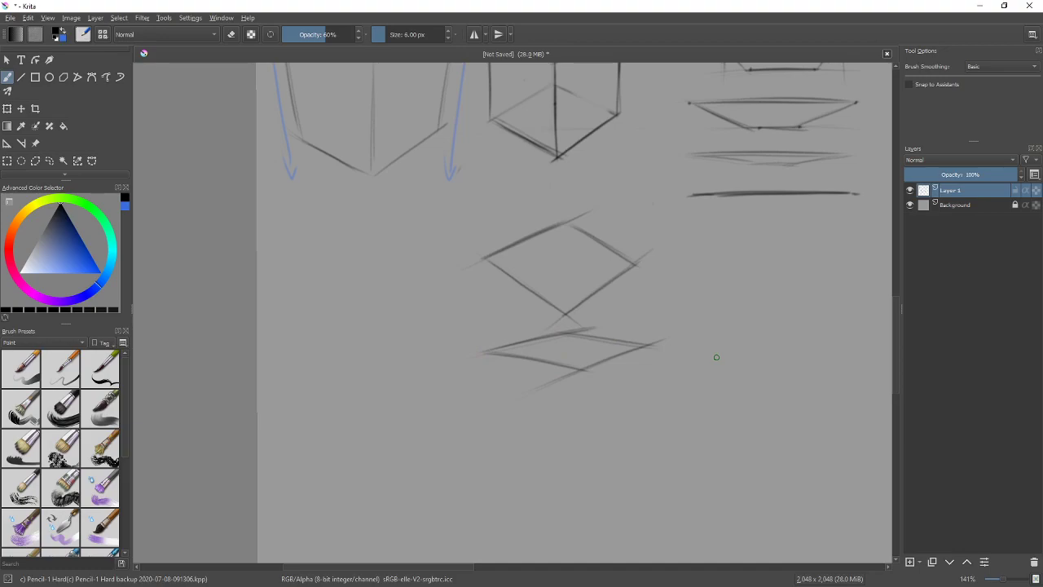
Step: Draw a third, narrower-height diamond below the second one and darken its edges
scroll(676, 334, down, 3)
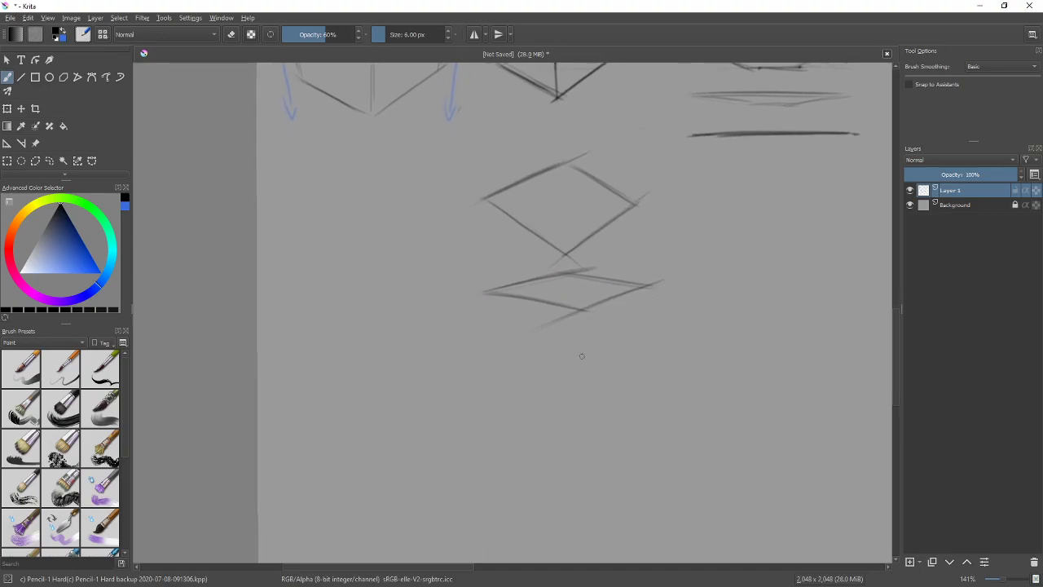
mouse_move(503, 361)
mouse_down()
mouse_move(555, 346)
mouse_move(664, 359)
mouse_up()
mouse_move(500, 362)
mouse_down()
mouse_move(661, 358)
mouse_move(563, 372)
mouse_move(642, 358)
mouse_up()
mouse_move(579, 368)
mouse_down()
mouse_move(628, 348)
mouse_move(654, 355)
mouse_up()
drag(585, 348, 655, 351)
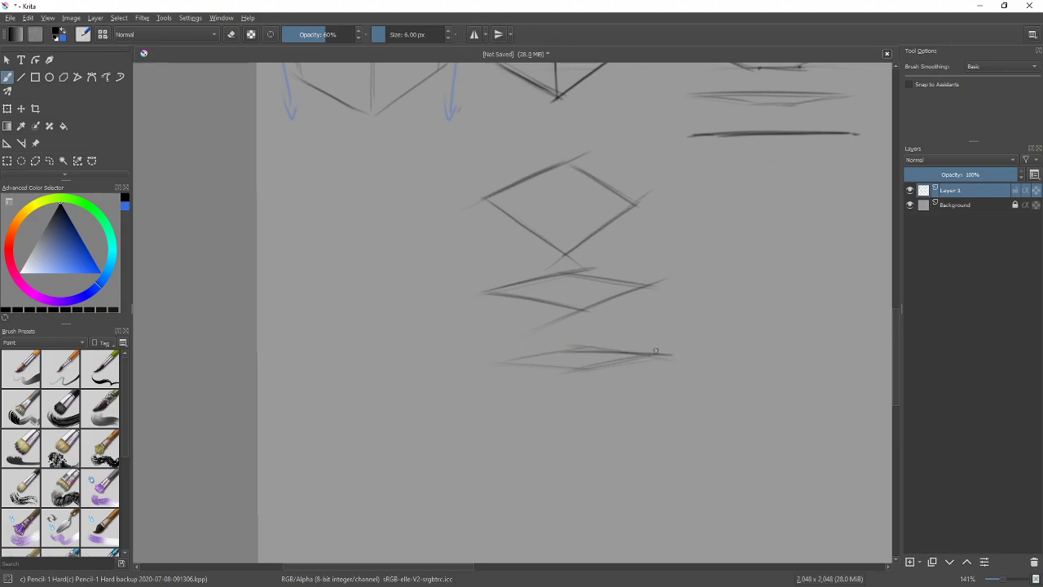
mouse_move(511, 359)
mouse_down()
mouse_move(587, 342)
mouse_move(649, 355)
mouse_up()
drag(573, 372, 648, 355)
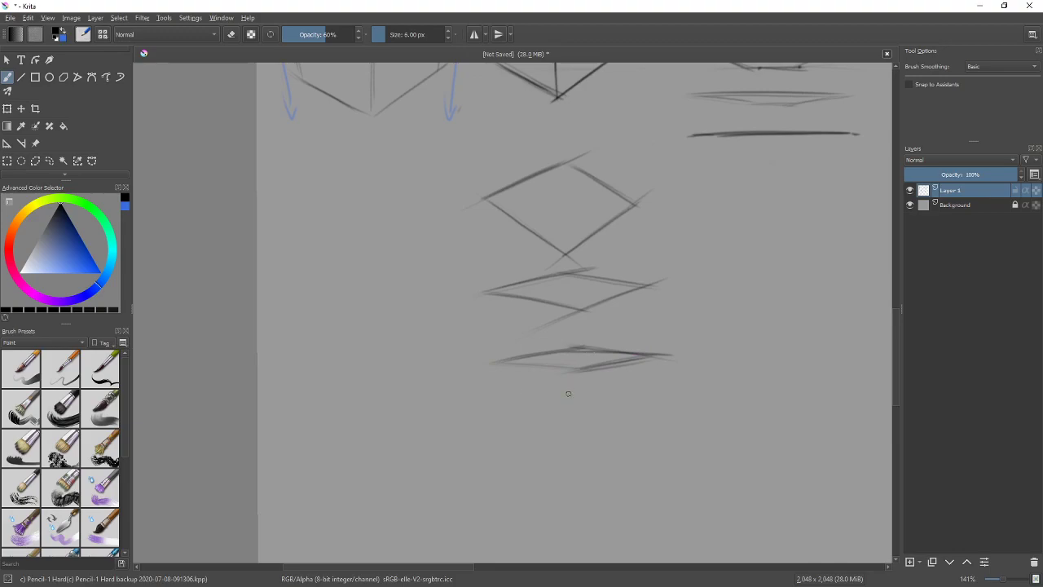
Step: Add a nearly flat fourth diamond below the third, and finish the sequence with a single horizontal line
mouse_move(501, 404)
mouse_down()
mouse_move(559, 390)
mouse_move(655, 396)
mouse_up()
drag(580, 404, 660, 398)
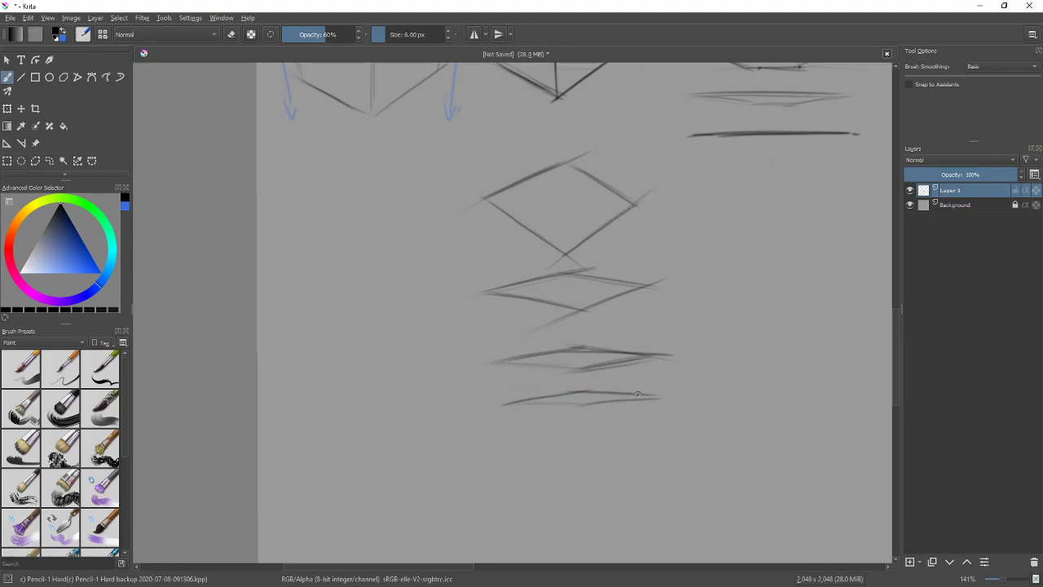
drag(498, 404, 583, 401)
drag(506, 432, 657, 427)
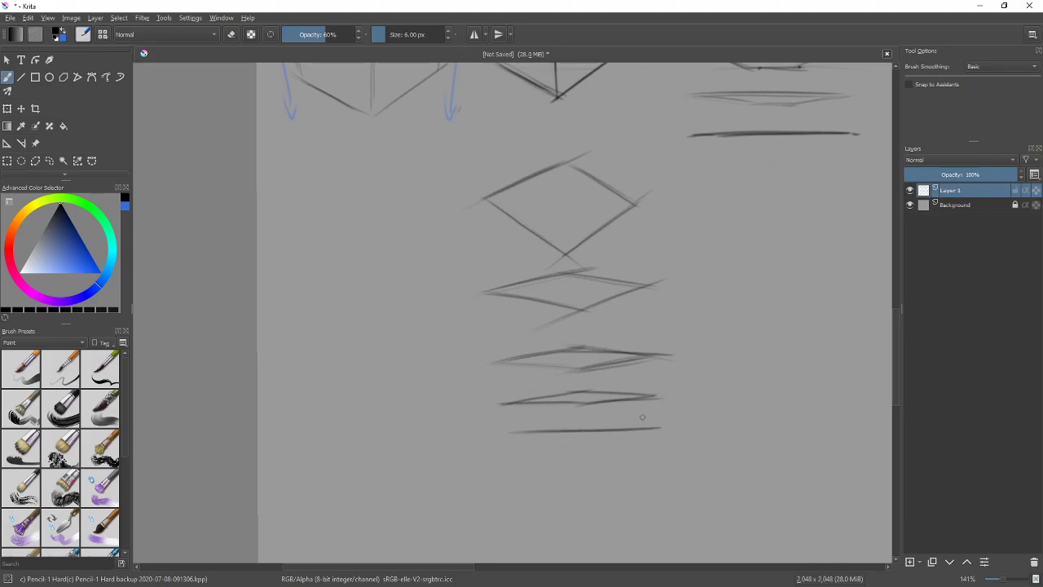
Step: Erase the overshooting line ends around the second diamond and switch back to the pencil brush
key(e)
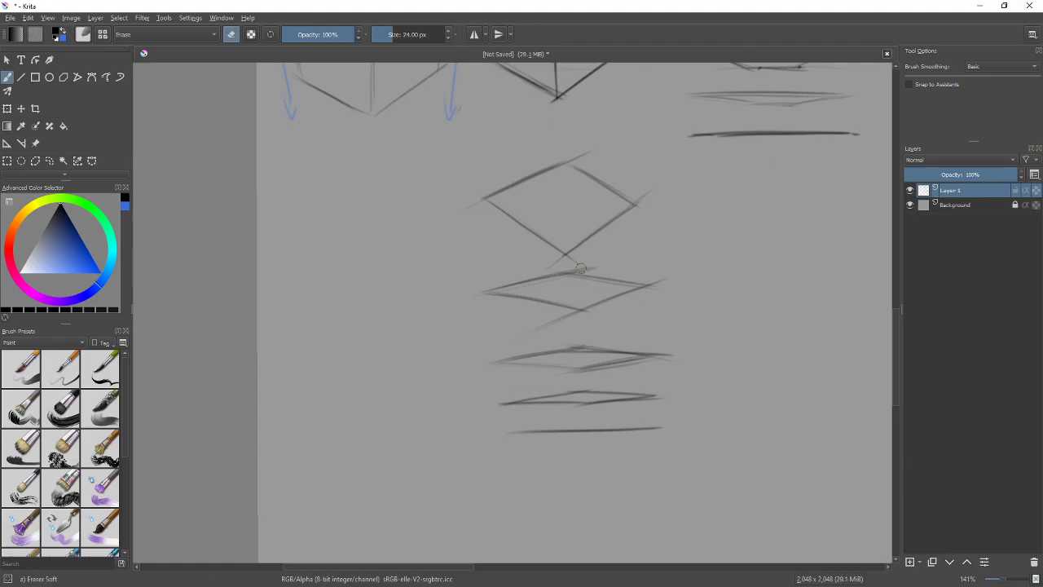
drag(530, 331, 628, 304)
key(e)
drag(738, 285, 694, 339)
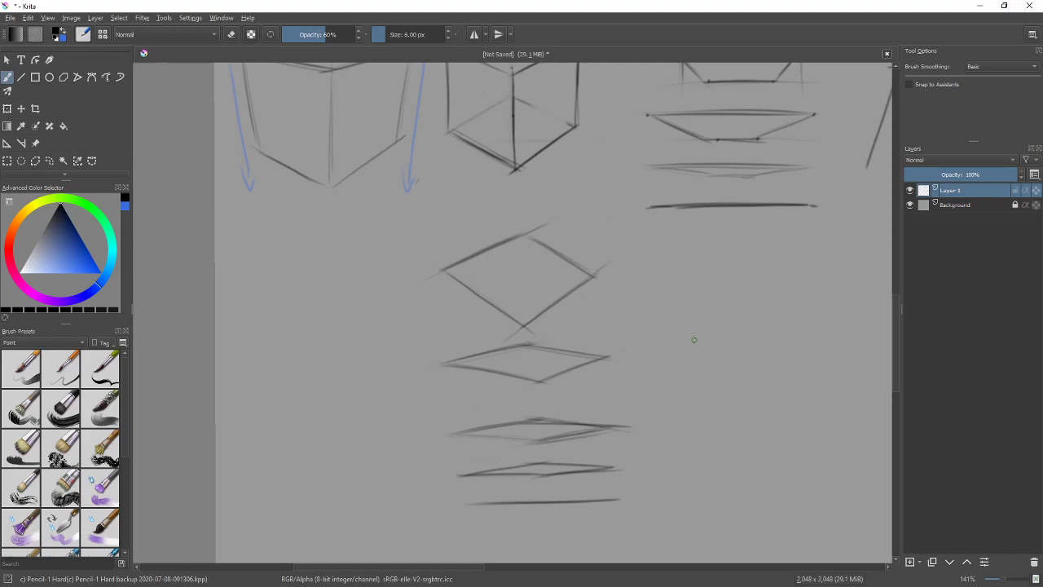
Step: Try a large loop enclosing the first box and the second cube, and undo it
mouse_move(612, 172)
mouse_down()
mouse_move(614, 378)
mouse_move(586, 156)
mouse_move(475, 459)
mouse_move(370, 524)
mouse_move(473, 391)
mouse_move(466, 502)
mouse_up()
drag(470, 271, 536, 214)
key(ctrl+z)
drag(472, 421, 641, 240)
mouse_move(427, 97)
mouse_down()
mouse_move(228, 187)
mouse_move(513, 333)
mouse_move(611, 118)
mouse_move(420, 96)
mouse_up()
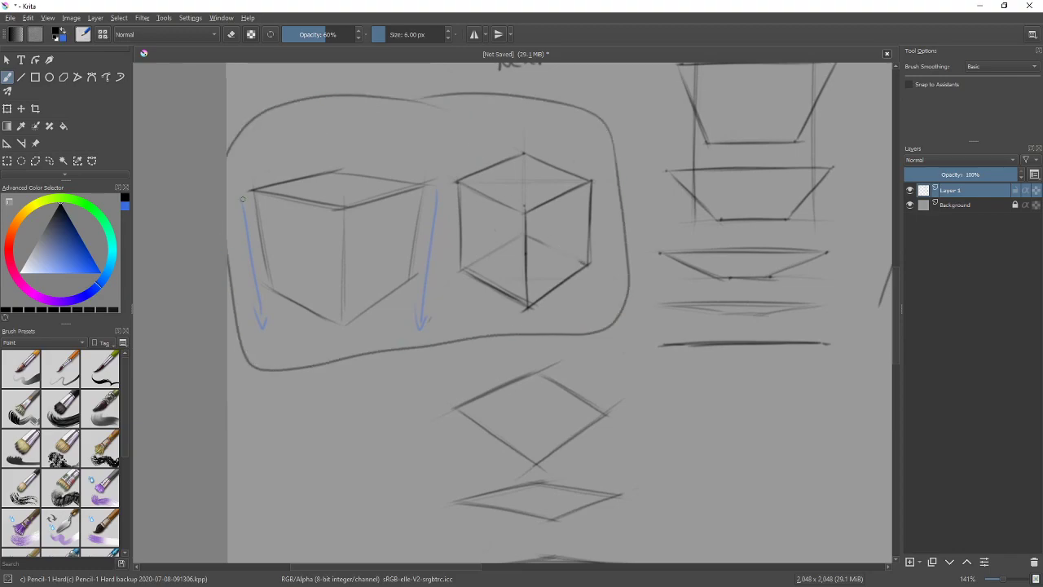
key(ctrl+z)
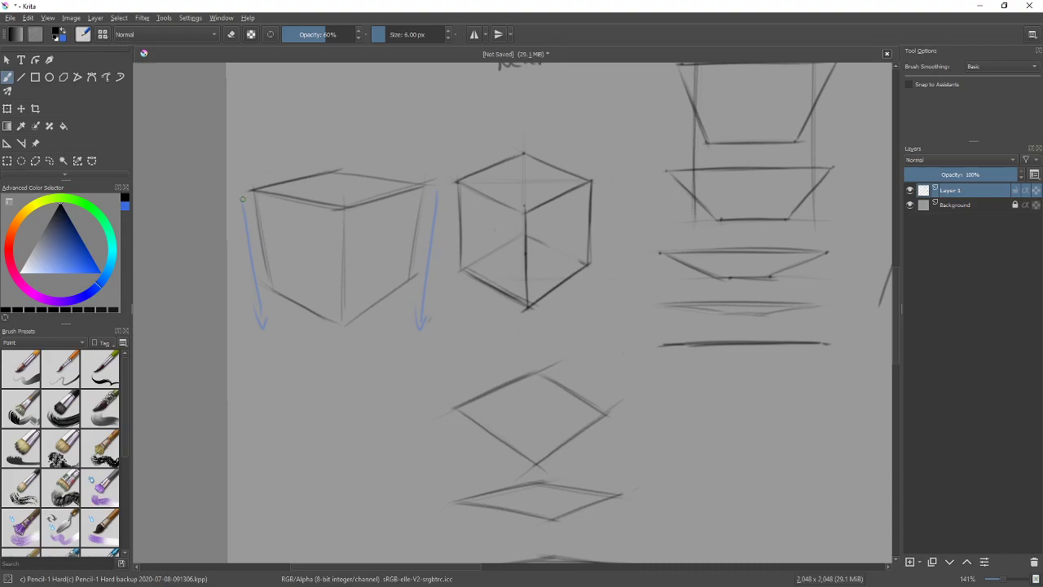
Step: Label the fully outlined cube with a circled 1 and the tapering box beside it with a circled 2
drag(577, 148, 577, 161)
mouse_move(579, 138)
mouse_down()
mouse_move(565, 147)
mouse_move(580, 139)
mouse_up()
mouse_move(395, 153)
mouse_down()
mouse_move(407, 166)
mouse_move(397, 145)
mouse_up()
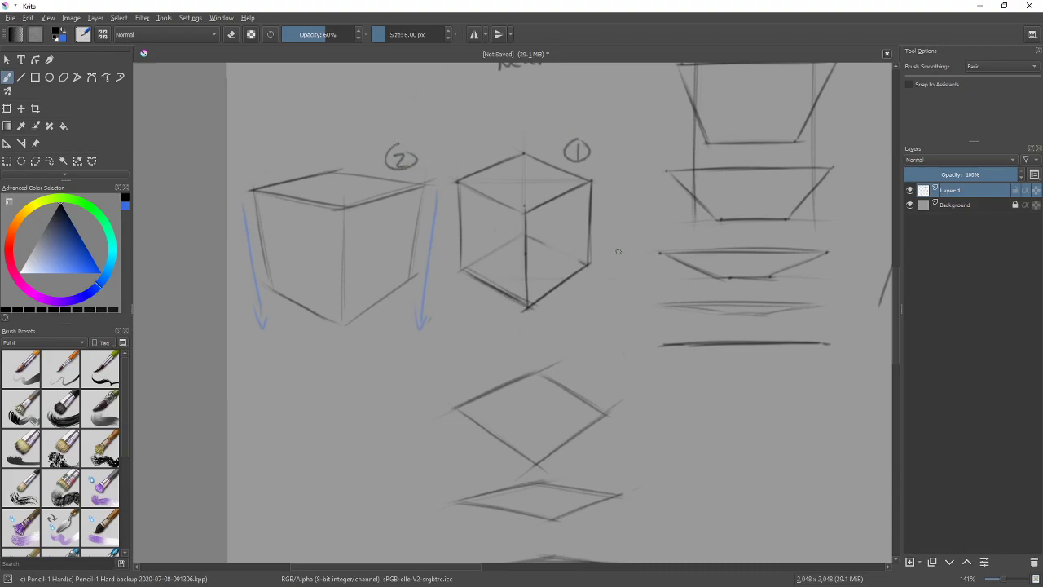
Step: Shade the right face of cube 1 blue, sampling the colour from the canvas and using a 44 px brush
drag(633, 412, 540, 183)
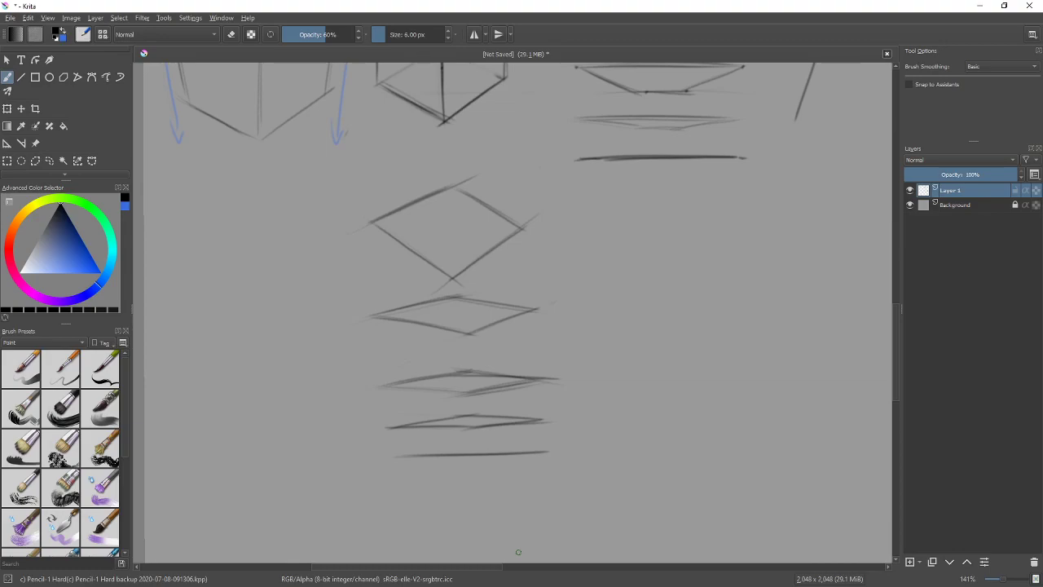
drag(552, 198, 663, 370)
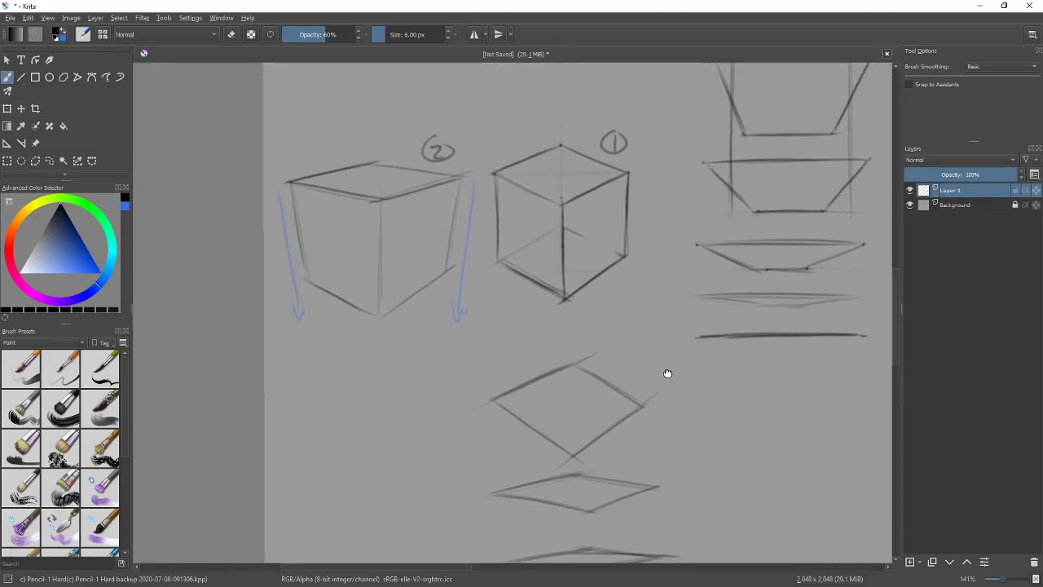
mouse_move(564, 371)
mouse_down()
mouse_move(570, 350)
mouse_move(543, 266)
mouse_up()
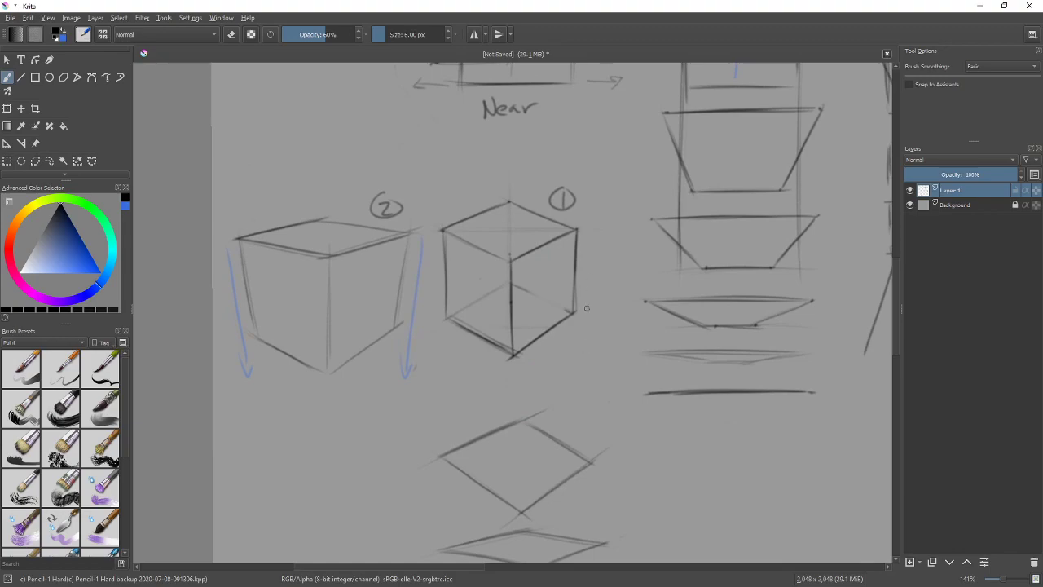
ctrl+click(536, 286)
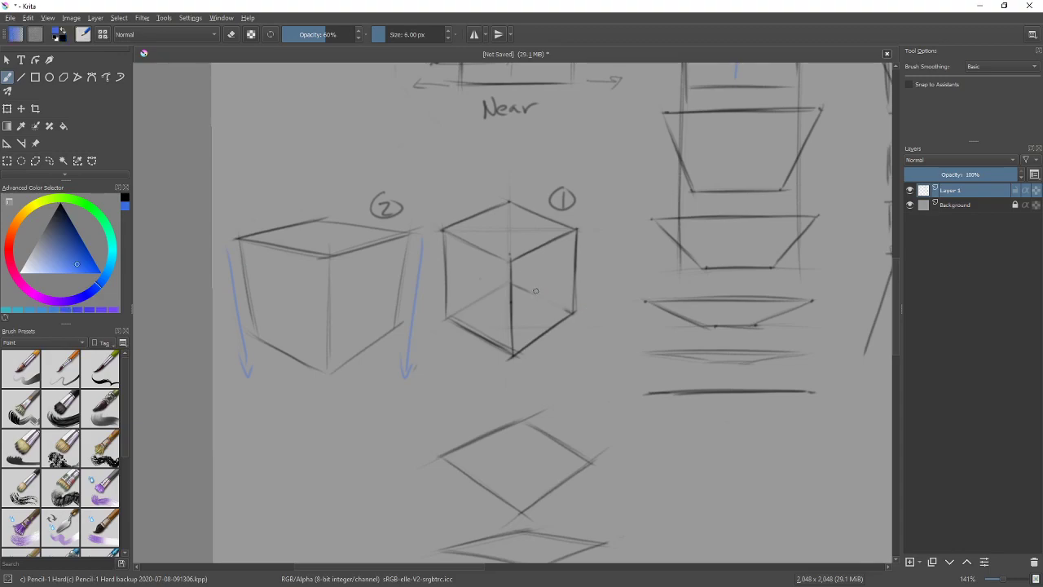
key(])
key(])
key(])
key(])
mouse_move(525, 264)
mouse_down()
mouse_move(535, 329)
mouse_move(567, 300)
mouse_move(572, 240)
mouse_move(560, 299)
mouse_move(522, 325)
mouse_move(552, 243)
mouse_move(527, 329)
mouse_up()
Step: Undo the green shading tried on cube 1's left face, shading its top face green and the left face red instead
click(99, 213)
mouse_move(482, 305)
mouse_down()
mouse_move(499, 277)
mouse_move(498, 328)
mouse_move(470, 283)
mouse_up()
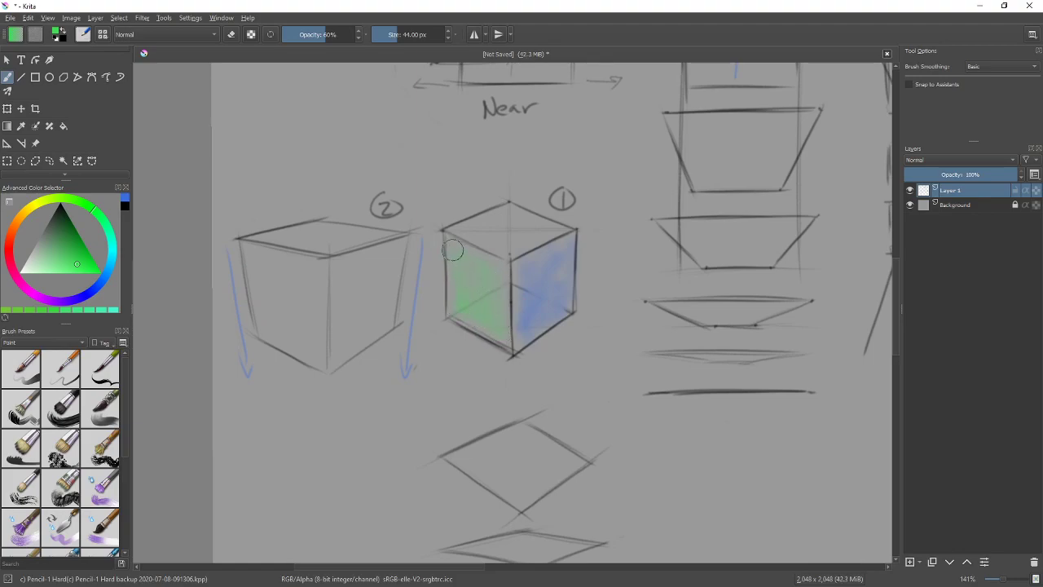
key(ctrl+z)
mouse_move(509, 212)
mouse_down()
mouse_move(556, 233)
mouse_move(487, 250)
mouse_move(459, 294)
mouse_move(471, 306)
mouse_move(501, 286)
mouse_move(490, 263)
mouse_move(455, 251)
mouse_up()
click(12, 259)
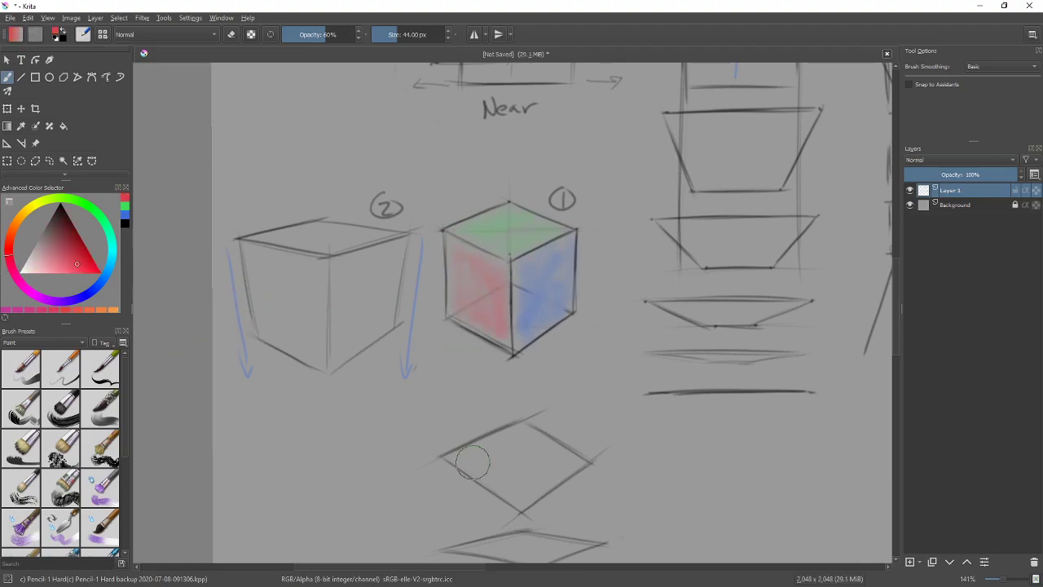
mouse_move(477, 296)
mouse_down()
mouse_move(482, 286)
mouse_move(486, 308)
mouse_up()
Step: Draw a curved arrow from the base of cube 1 down to the empty area below box 2 with a 5 px black pencil
key([)
key(d)
key([)
key([)
key([)
key([)
key([)
key([)
key([)
key([)
key([)
key([)
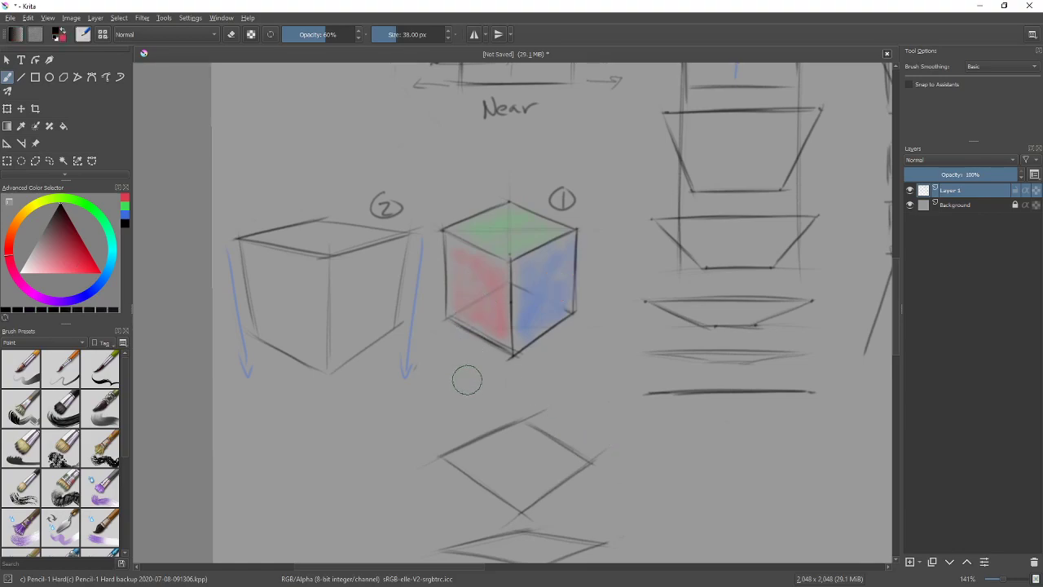
key([)
key([)
key([)
key([)
mouse_move(620, 366)
mouse_down()
mouse_move(628, 325)
mouse_move(678, 240)
mouse_up()
mouse_move(589, 236)
mouse_down()
mouse_move(632, 197)
mouse_move(486, 294)
mouse_move(519, 272)
mouse_up()
drag(634, 212, 613, 297)
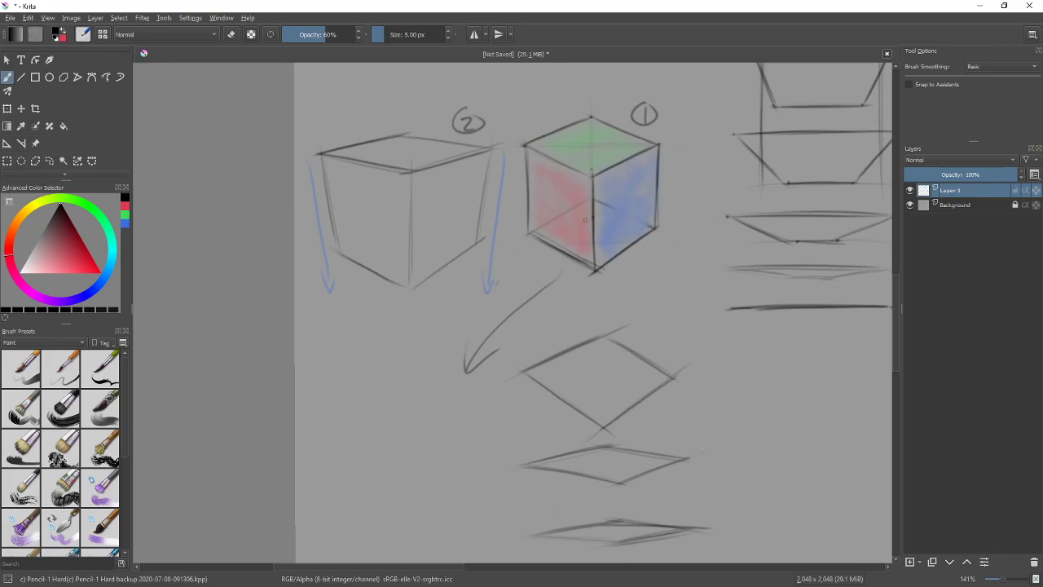
Step: Draw two parallel vertical lines below box 2 as the front and right edges of a new cube
mouse_move(584, 220)
mouse_down()
mouse_move(554, 221)
mouse_move(568, 229)
mouse_up()
mouse_move(606, 154)
mouse_down()
mouse_move(598, 138)
mouse_move(603, 146)
mouse_up()
drag(457, 414, 468, 367)
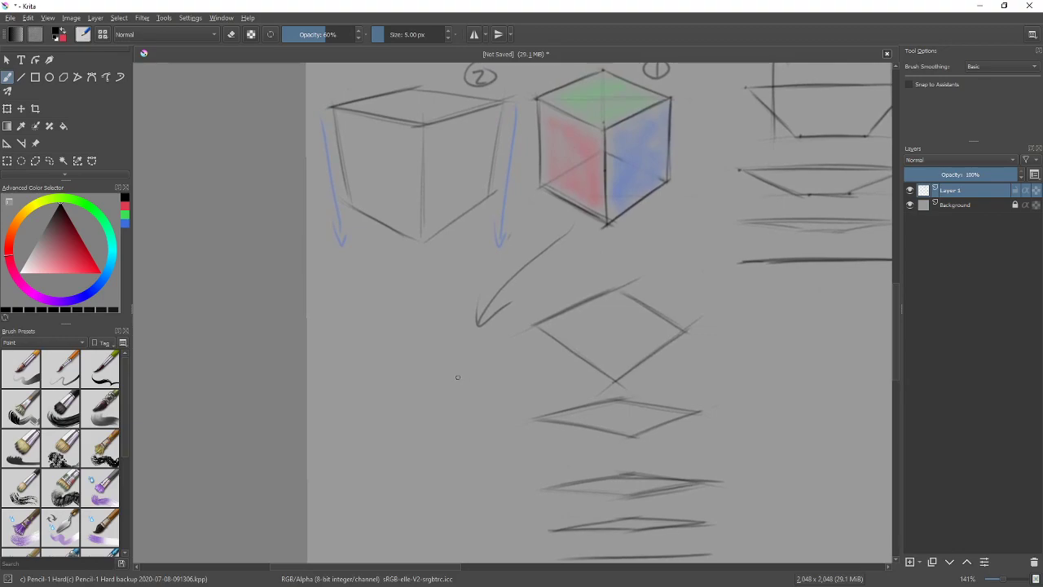
drag(385, 382, 384, 455)
drag(383, 354, 383, 452)
drag(469, 378, 470, 426)
drag(471, 355, 472, 440)
mouse_move(473, 340)
mouse_down()
mouse_move(466, 434)
mouse_move(471, 378)
mouse_up()
Step: Complete the new cube with slanted top and bottom edges, a shallow top face and a narrower left face
scroll(566, 398, left, 2)
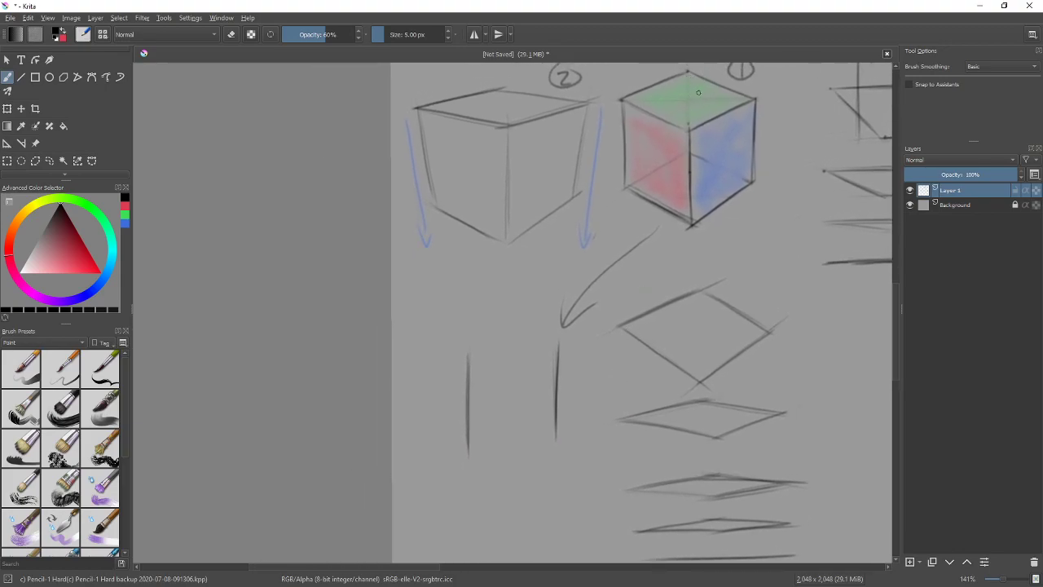
scroll(598, 349, down, 1)
scroll(598, 348, left, 1)
drag(526, 333, 602, 320)
mouse_move(528, 428)
mouse_down()
mouse_move(578, 415)
mouse_move(513, 431)
mouse_up()
drag(530, 305, 601, 316)
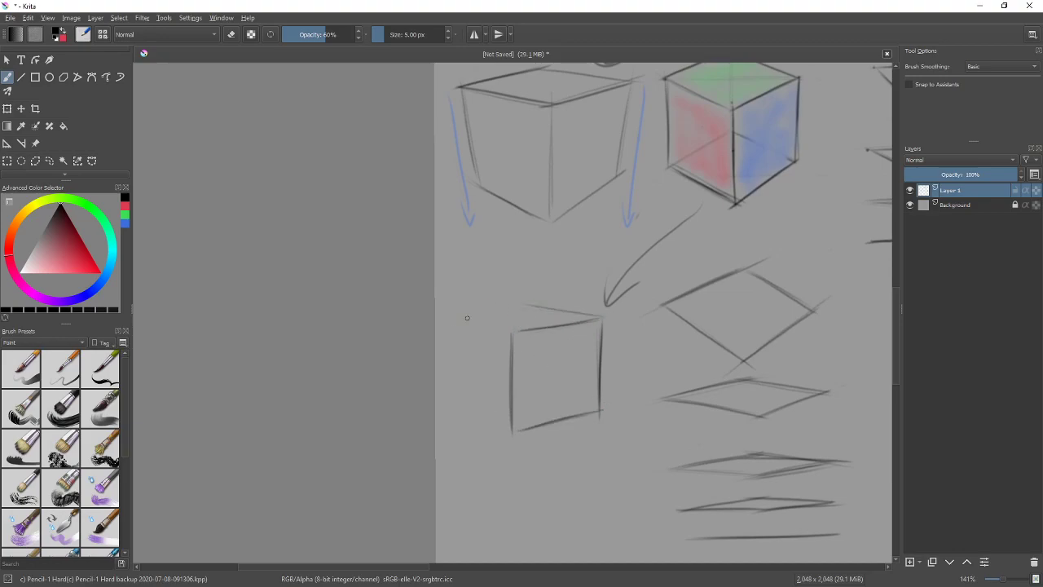
mouse_move(532, 307)
mouse_down()
mouse_move(467, 323)
mouse_move(521, 328)
mouse_move(511, 328)
mouse_move(513, 307)
mouse_move(452, 318)
mouse_move(515, 302)
mouse_up()
mouse_move(457, 319)
mouse_down()
mouse_move(461, 421)
mouse_move(510, 432)
mouse_up()
drag(461, 409, 511, 432)
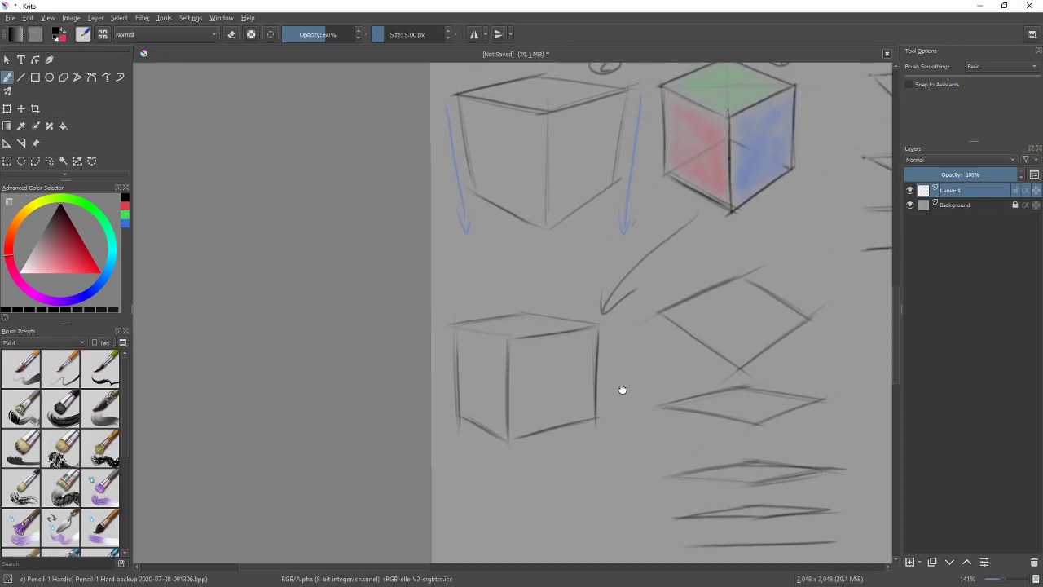
scroll(622, 383, up, 2)
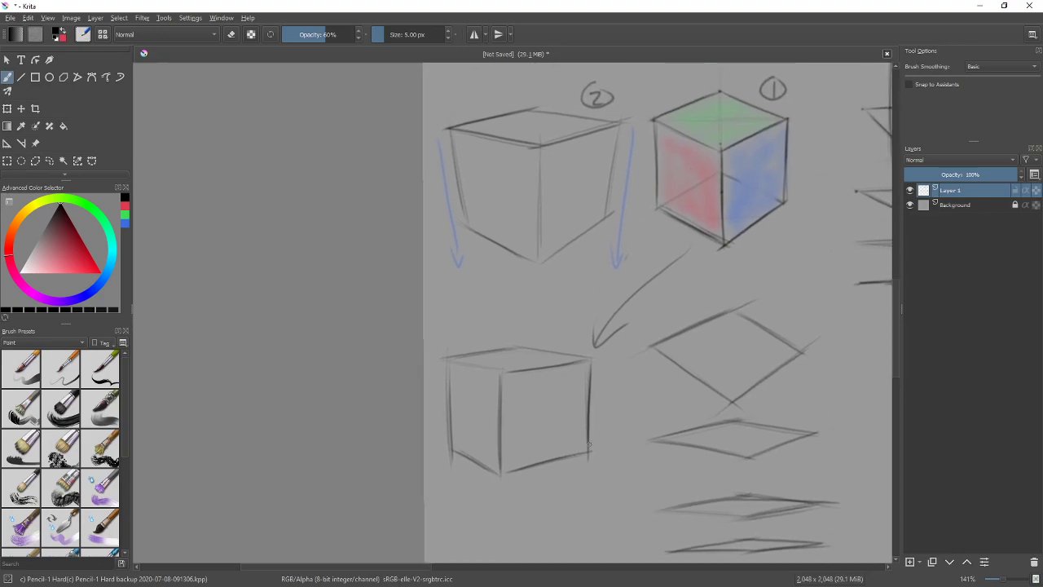
mouse_move(550, 403)
mouse_down()
mouse_move(537, 422)
mouse_move(556, 407)
mouse_move(544, 396)
mouse_up()
key(ctrl+z)
mouse_move(786, 214)
mouse_down()
mouse_move(787, 225)
mouse_move(738, 246)
mouse_up()
key(ctrl+z)
Step: Start a smaller box below the new cube with a vertical centre edge and a level top line, undoing the stray curved stroke
drag(612, 404, 589, 289)
scroll(516, 335, up, 3)
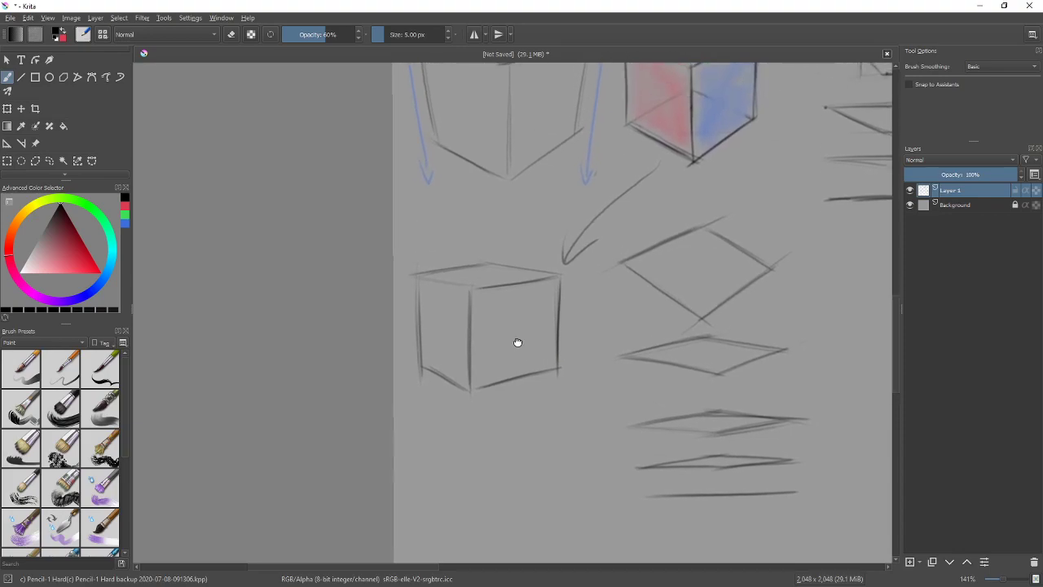
scroll(508, 382, up, 2)
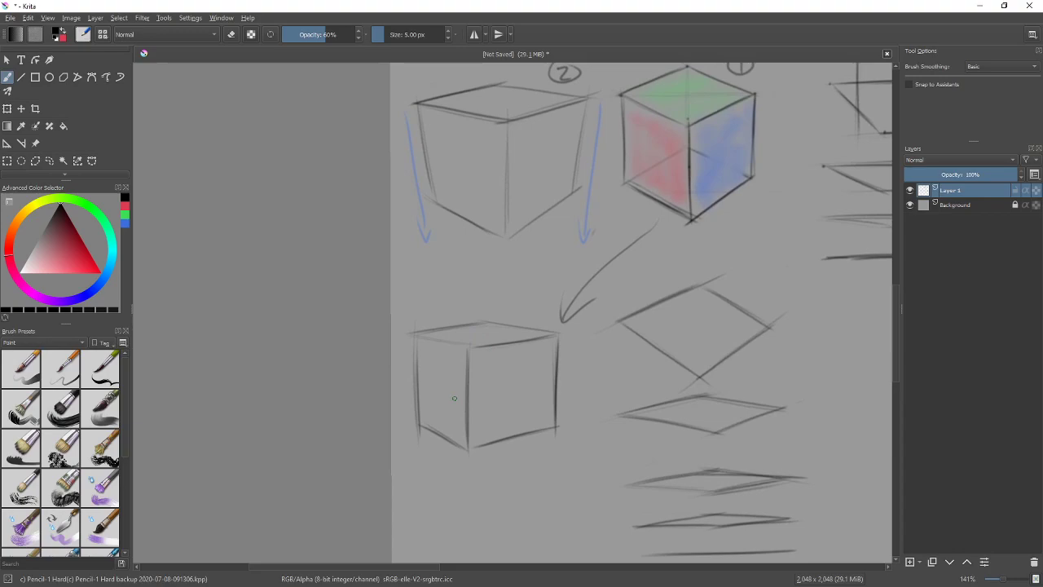
drag(516, 416, 537, 260)
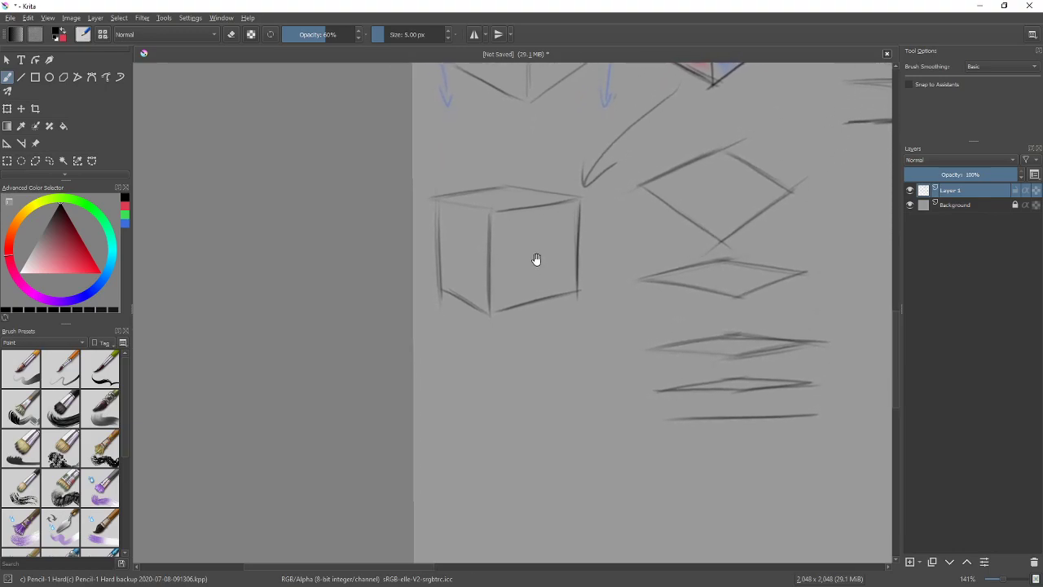
mouse_move(490, 345)
mouse_down()
mouse_move(486, 395)
mouse_move(455, 449)
mouse_up()
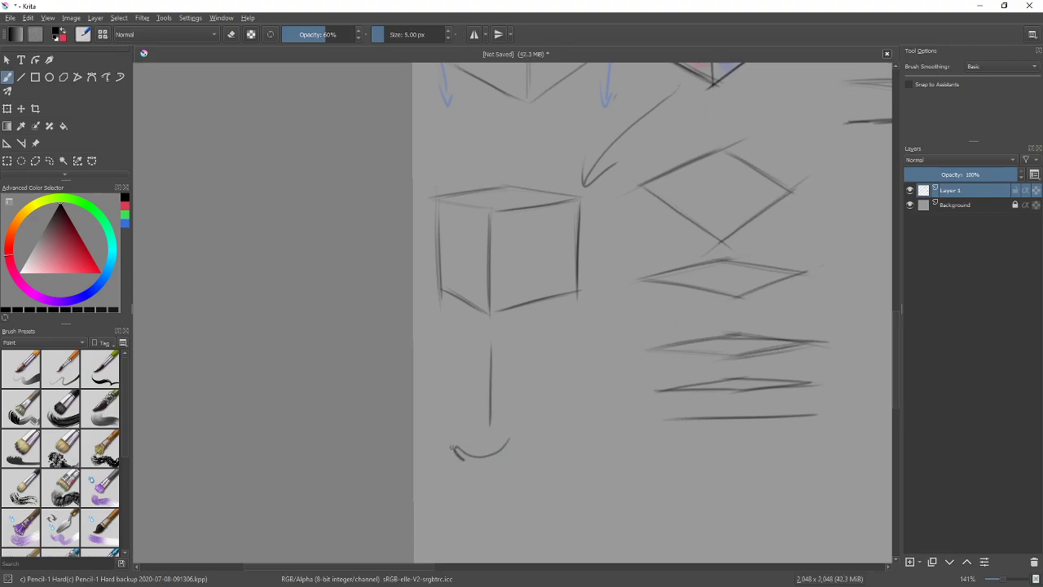
key(ctrl+z)
drag(466, 337, 572, 329)
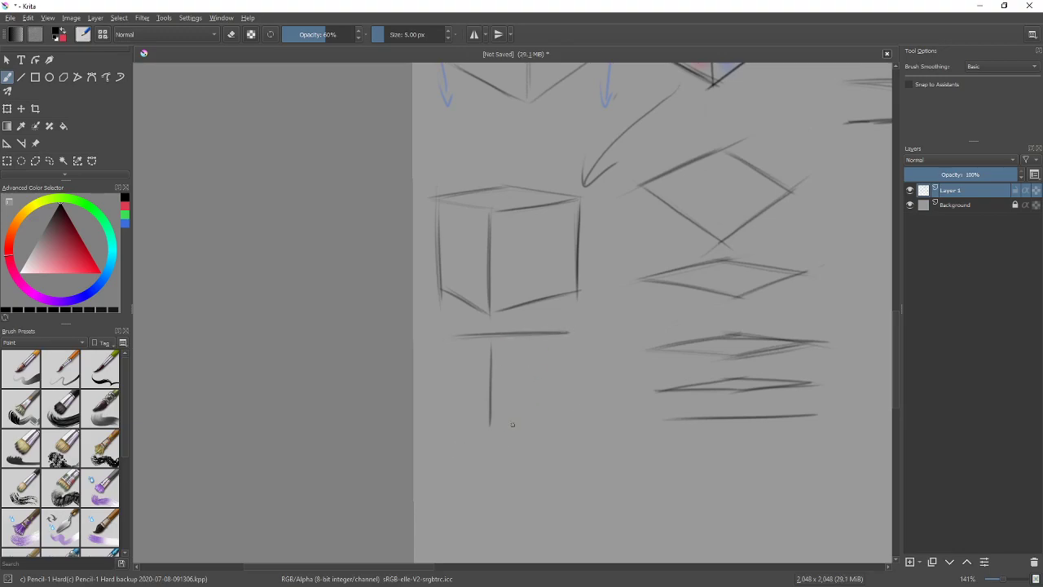
Step: Add the smaller box's slanted bottom edges meeting at the centre edge and its left and right sides
drag(491, 427, 573, 407)
mouse_move(489, 428)
mouse_down()
mouse_move(454, 414)
mouse_move(458, 341)
mouse_move(452, 403)
mouse_up()
drag(454, 348, 453, 394)
drag(560, 339, 557, 403)
drag(490, 428, 561, 407)
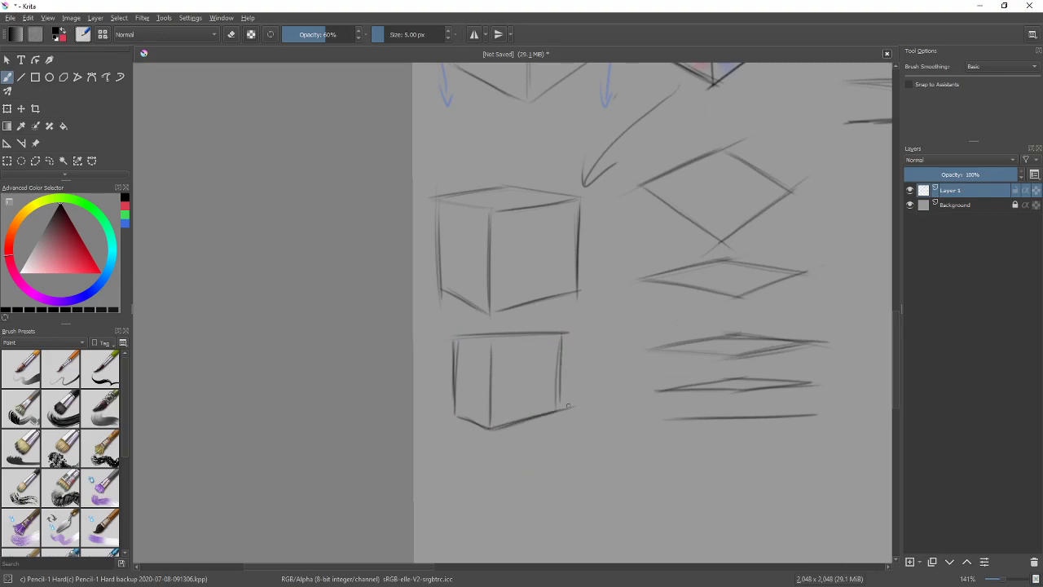
Step: Reshape the smaller box's top into a shallow peak, erase the inner top-face strokes, and darken the centre edge
drag(495, 339, 561, 335)
drag(463, 340, 567, 331)
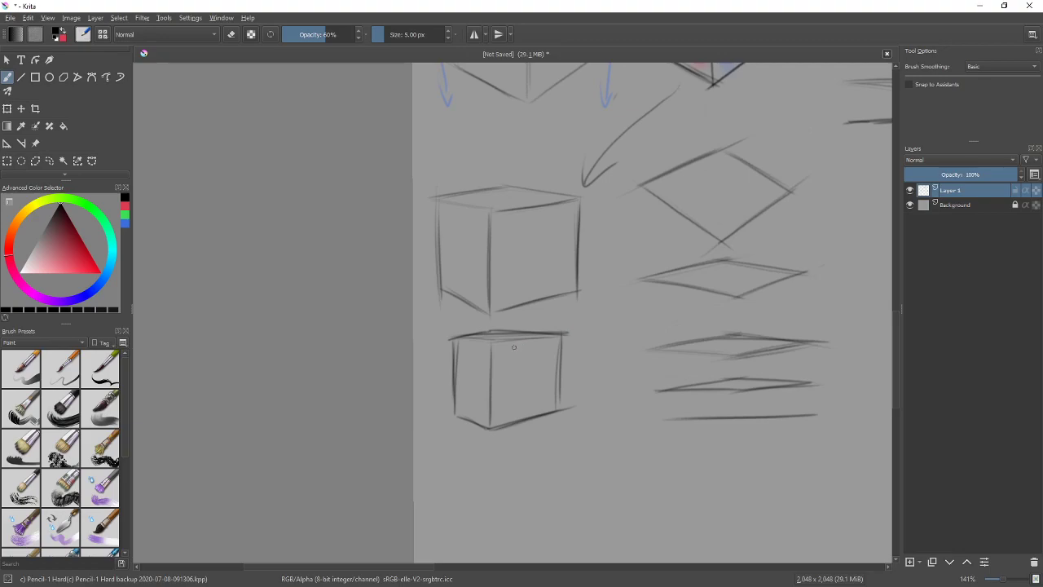
key(e)
drag(495, 339, 556, 337)
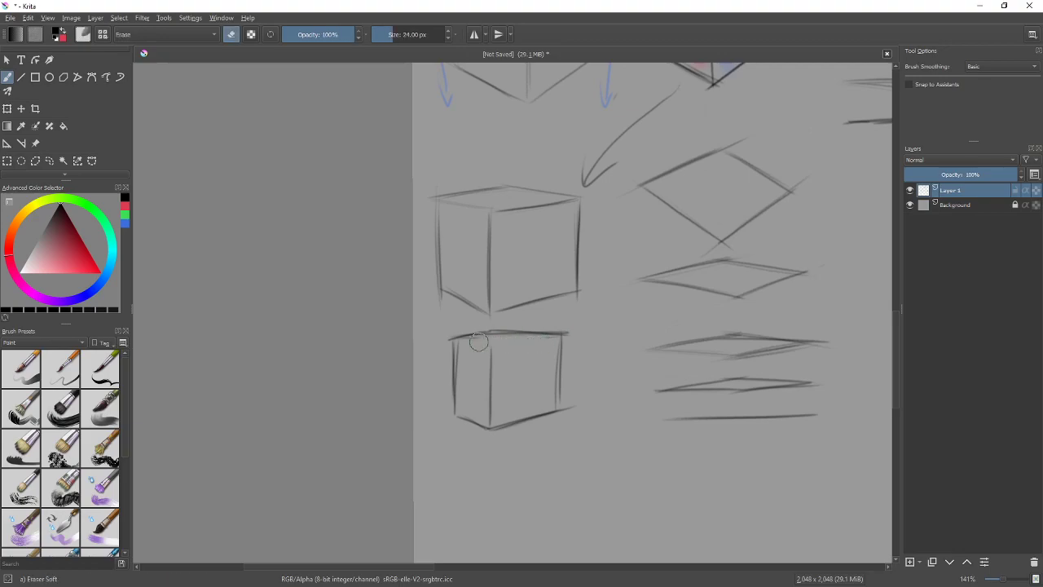
key(e)
drag(492, 329, 491, 429)
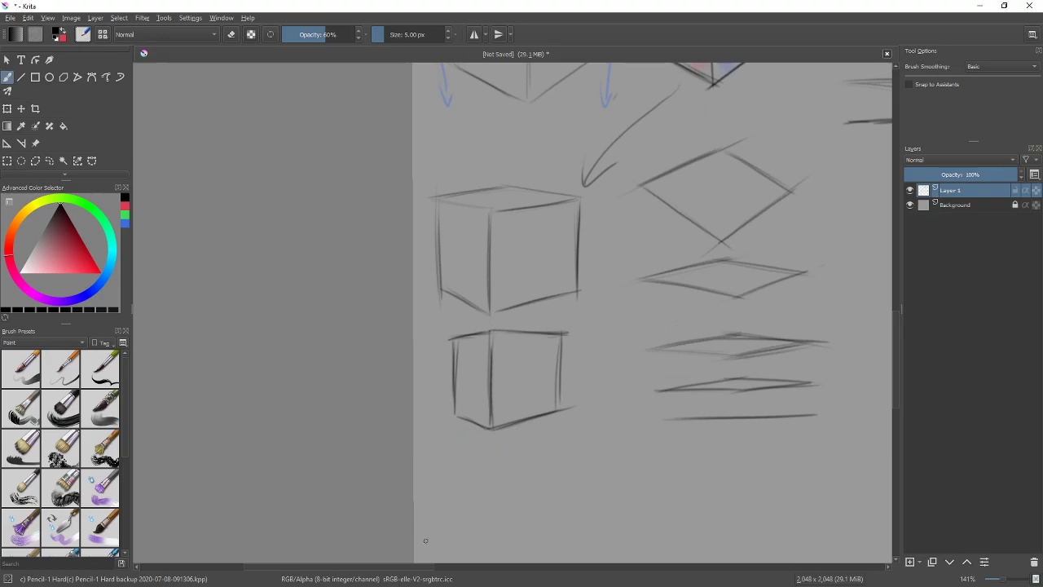
Step: Redraw the smaller box's left side slightly farther out and erase the overshooting line ends at its right corners
drag(446, 343, 446, 411)
mouse_move(444, 339)
mouse_down()
mouse_move(493, 329)
mouse_move(445, 336)
mouse_move(446, 403)
mouse_up()
key(e)
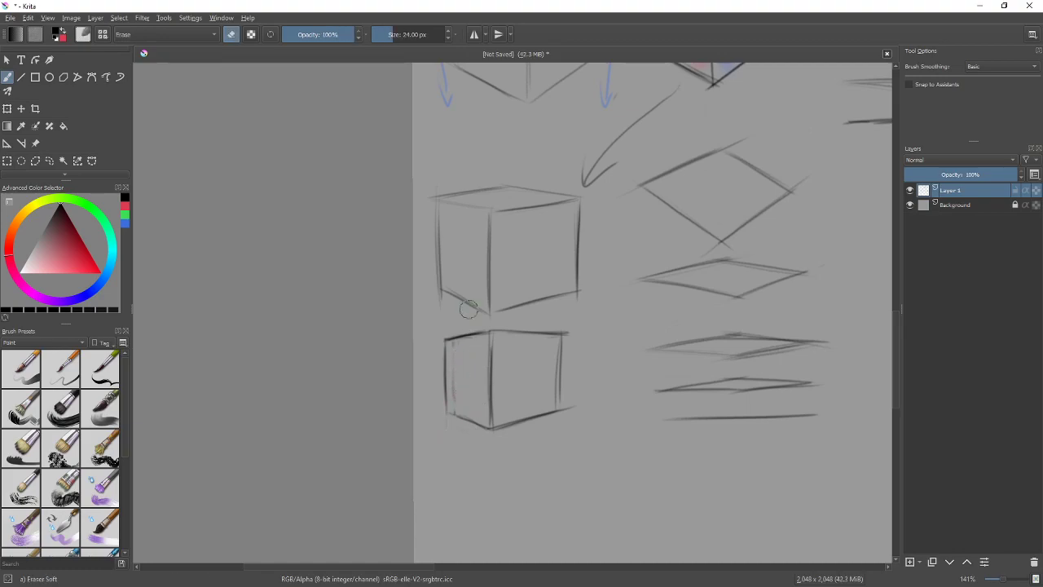
drag(565, 326, 572, 359)
key(e)
Step: Begin a third box below the smaller one with two top edges sloping down from a peak and a vertical centre line
drag(581, 321, 554, 291)
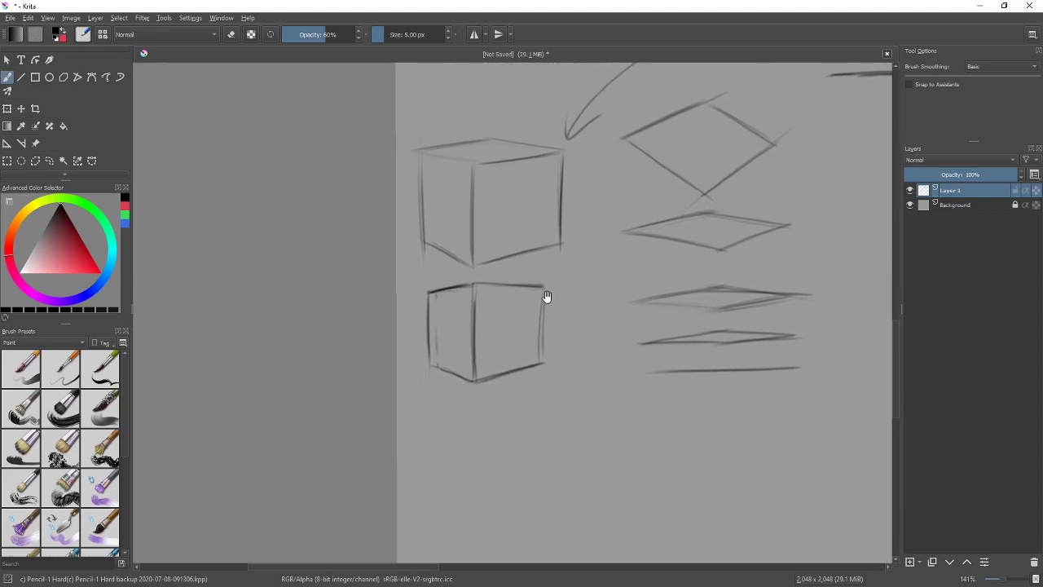
scroll(515, 338, down, 3)
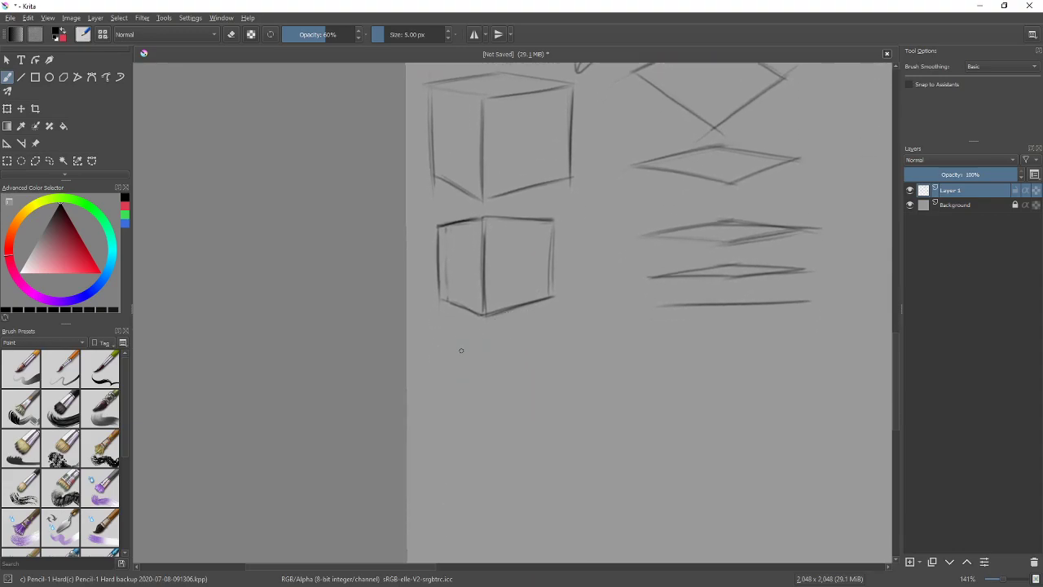
mouse_move(444, 357)
mouse_down()
mouse_move(481, 339)
mouse_move(555, 349)
mouse_up()
drag(484, 427, 489, 334)
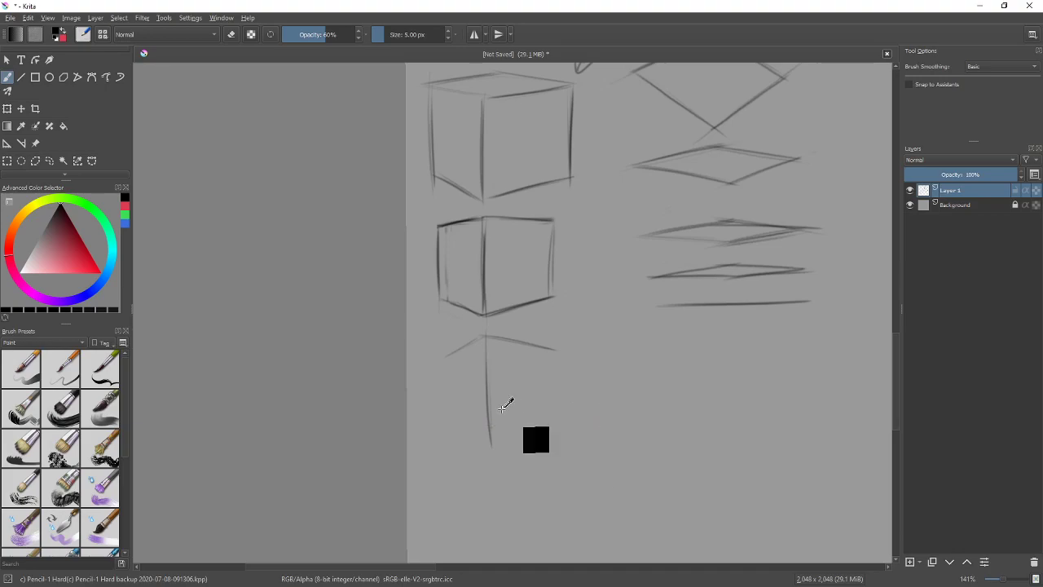
Step: Complete the third box with flaring sides and a visible underside, erasing the excess centre line and top corner overshoot
drag(486, 401, 557, 416)
mouse_move(487, 403)
mouse_down()
mouse_move(464, 427)
mouse_move(443, 421)
mouse_move(497, 435)
mouse_up()
drag(445, 358, 441, 426)
mouse_move(541, 347)
mouse_down()
mouse_move(555, 413)
mouse_move(552, 404)
mouse_up()
mouse_move(438, 427)
mouse_down()
mouse_move(496, 403)
mouse_move(554, 416)
mouse_up()
drag(493, 438, 554, 414)
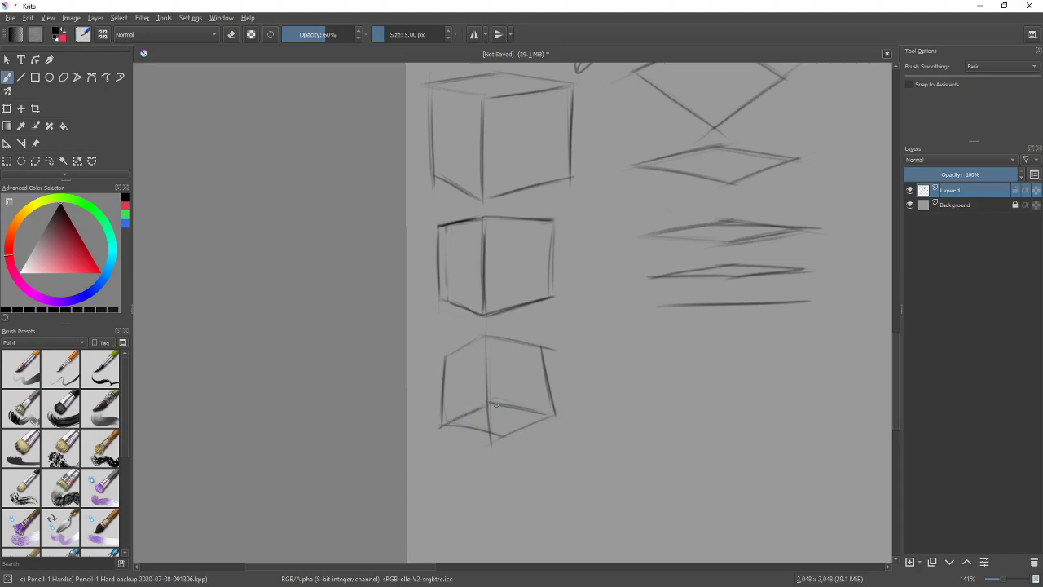
key(e)
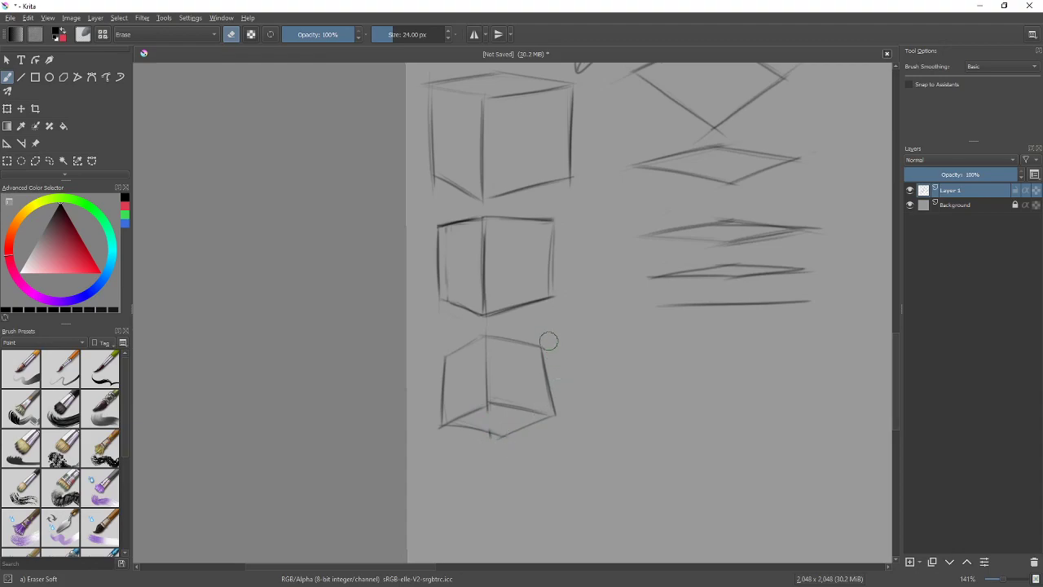
key(e)
Step: Zoom out and sketch a small pelvis-like form with two rounded wings in the empty area beside the flattened diamonds
drag(617, 275, 613, 280)
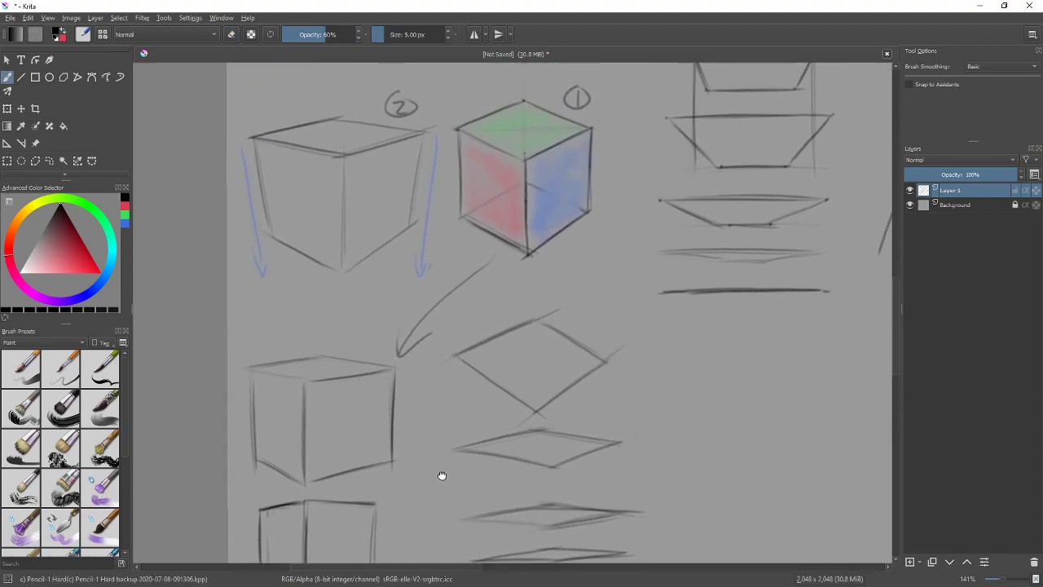
mouse_move(613, 280)
mouse_down()
mouse_move(498, 214)
mouse_move(501, 175)
mouse_move(459, 366)
mouse_move(475, 391)
mouse_up()
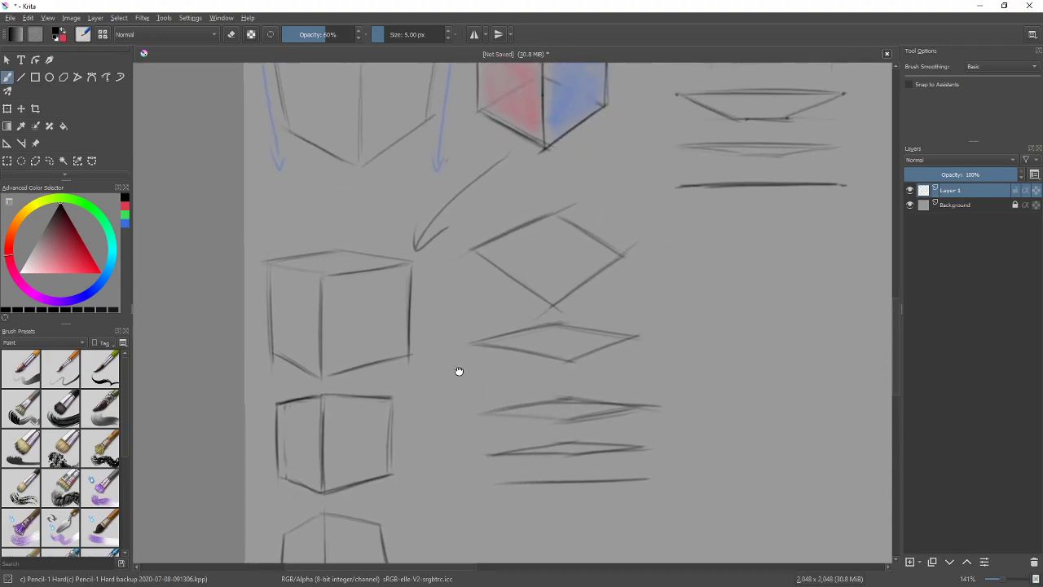
key(minus)
key(minus)
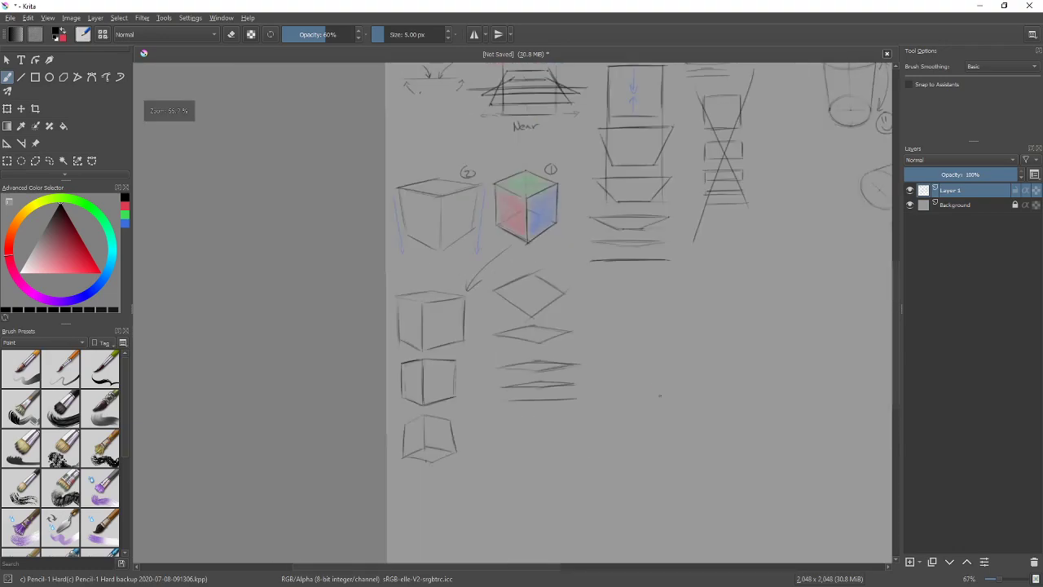
drag(617, 354, 600, 322)
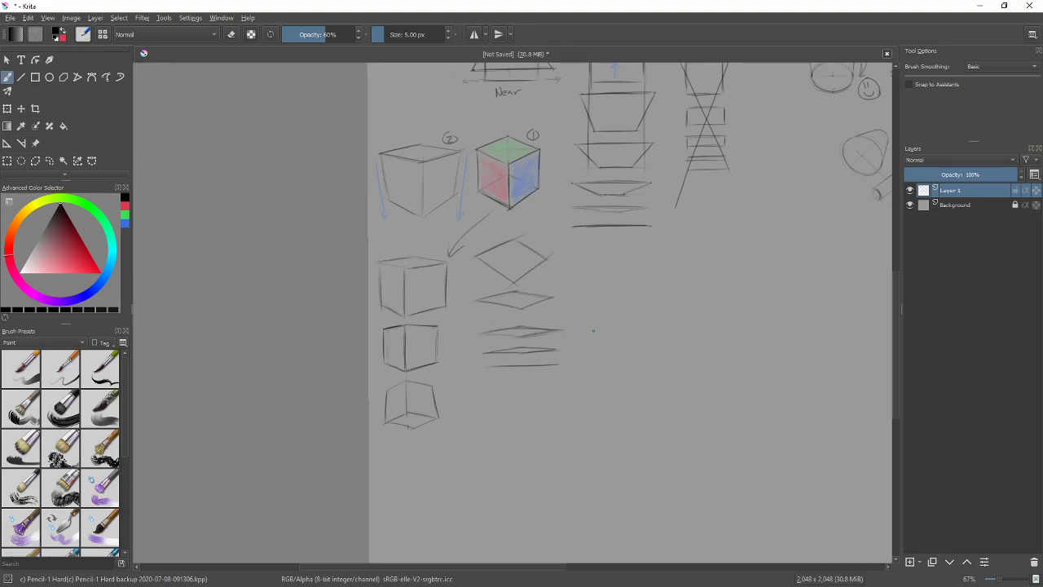
mouse_move(652, 367)
mouse_down()
mouse_move(500, 333)
mouse_move(542, 314)
mouse_move(519, 342)
mouse_move(528, 360)
mouse_up()
click(539, 358)
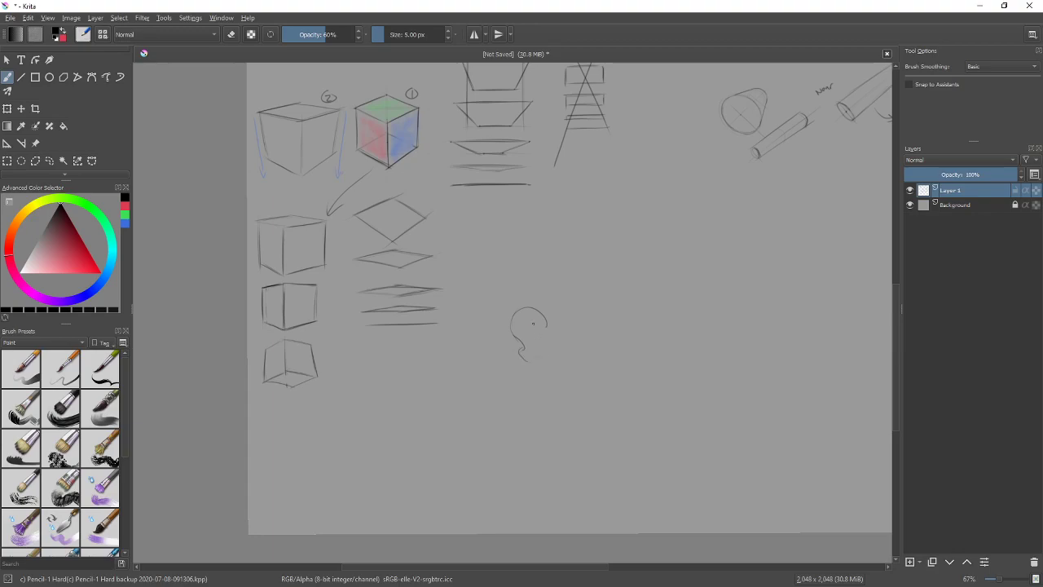
mouse_move(522, 323)
mouse_down()
mouse_move(587, 303)
mouse_move(585, 330)
mouse_move(544, 358)
mouse_move(561, 339)
mouse_move(547, 350)
mouse_move(570, 357)
mouse_move(581, 344)
mouse_move(560, 337)
mouse_up()
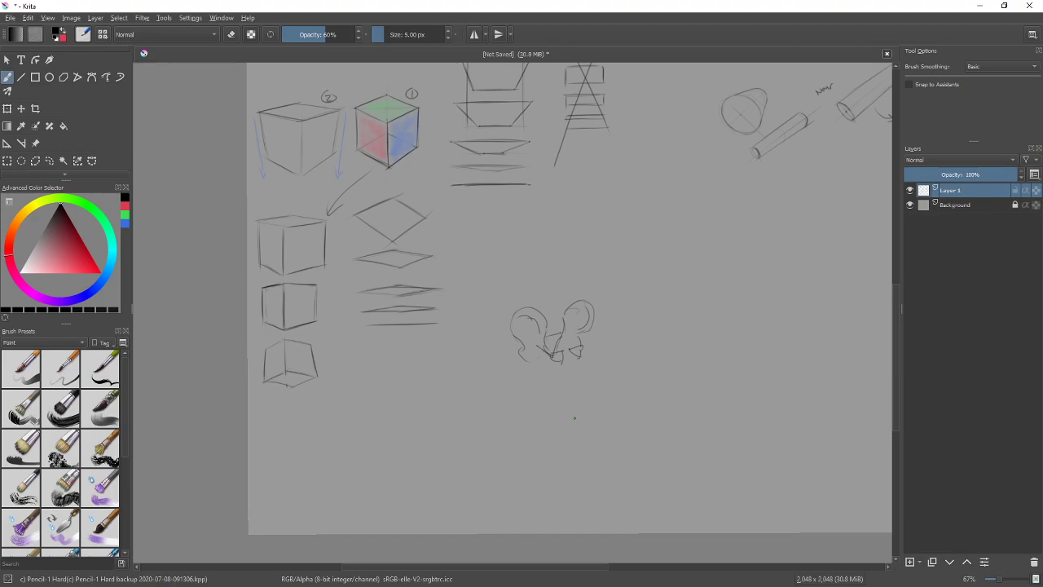
Step: Draw an arrow from the pelvis sketch to a new perspective box with three visible faces and small corner circles
mouse_move(625, 353)
mouse_down()
mouse_move(546, 359)
mouse_move(537, 348)
mouse_up()
mouse_move(526, 343)
mouse_down()
mouse_move(528, 352)
mouse_move(579, 328)
mouse_up()
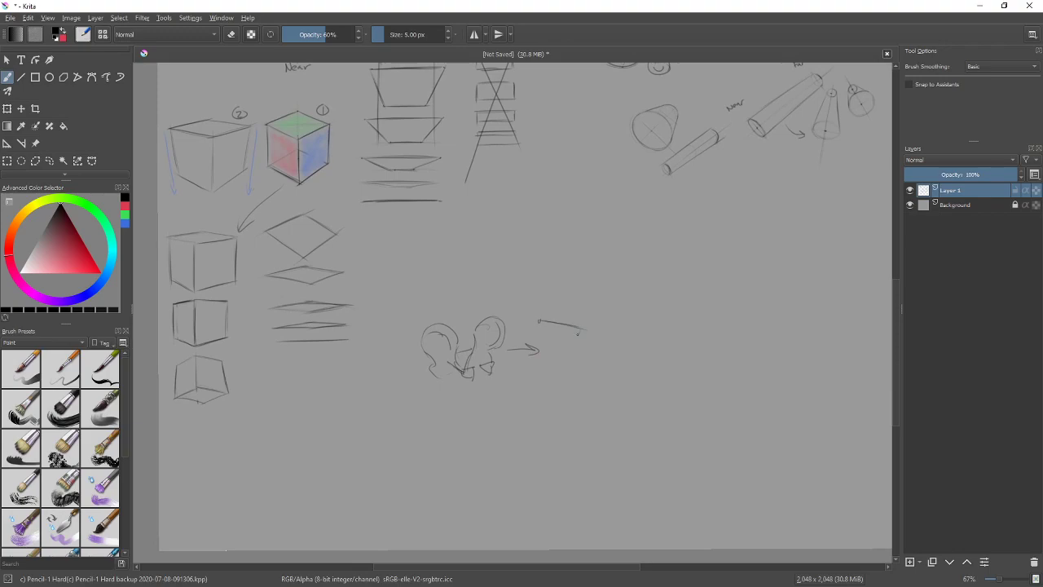
mouse_move(639, 312)
mouse_down()
mouse_move(610, 311)
mouse_move(649, 312)
mouse_move(541, 320)
mouse_move(641, 313)
mouse_move(541, 378)
mouse_up()
drag(542, 325, 543, 372)
drag(580, 341, 580, 360)
drag(639, 314, 638, 362)
mouse_move(579, 334)
mouse_down()
mouse_move(582, 378)
mouse_move(640, 357)
mouse_up()
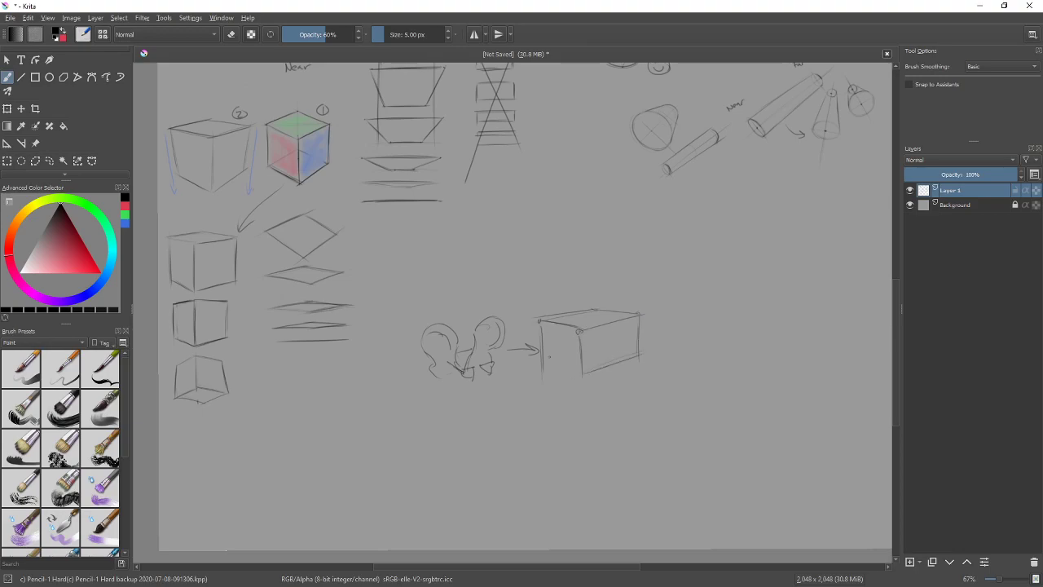
drag(541, 365, 578, 375)
drag(649, 394, 593, 377)
key(1)
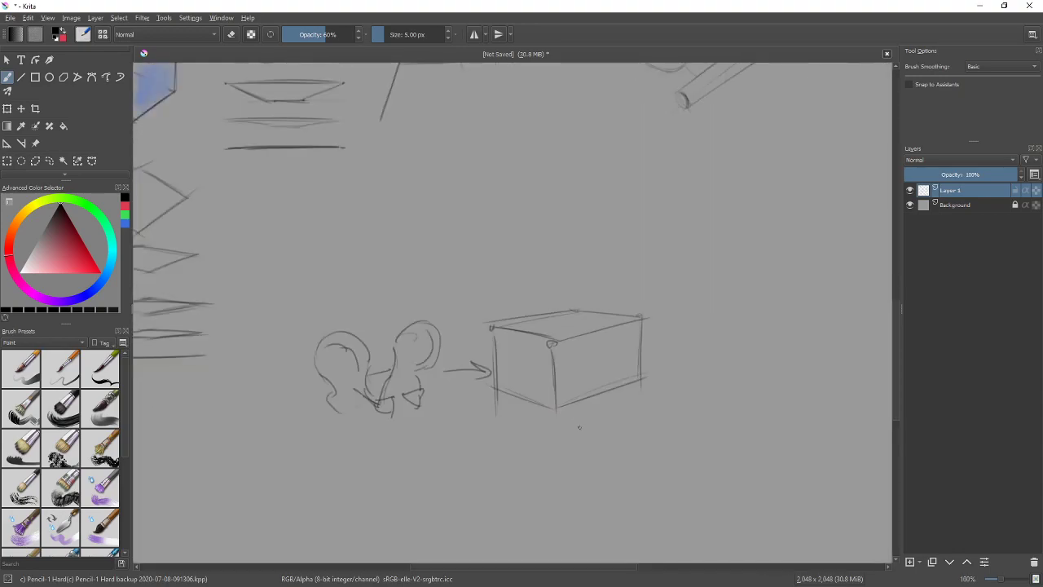
mouse_move(542, 433)
mouse_down()
mouse_move(515, 353)
mouse_move(521, 362)
mouse_up()
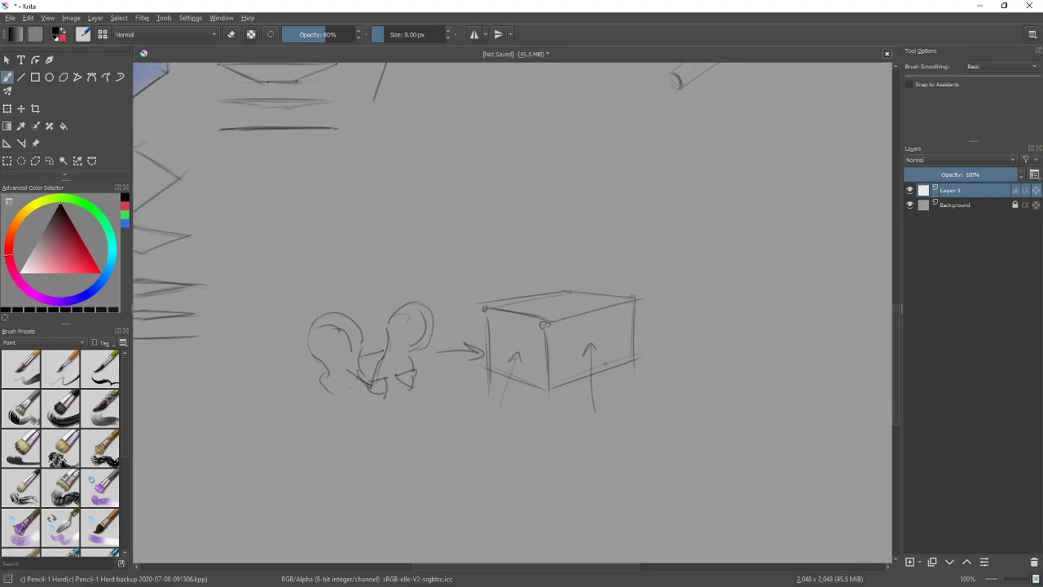
key(ctrl+z)
key(ctrl+z)
Step: Draw a curved arrow from the box to a second box that shows only its two side faces
drag(709, 388, 570, 377)
mouse_move(518, 349)
mouse_down()
mouse_move(544, 340)
mouse_move(570, 352)
mouse_up()
drag(566, 304, 565, 350)
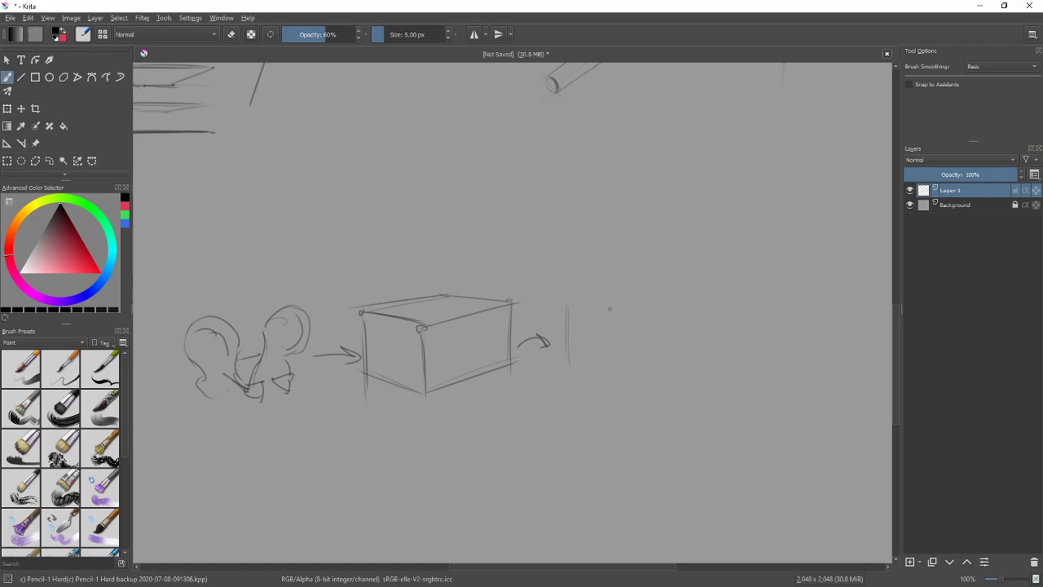
drag(642, 310, 643, 375)
drag(568, 364, 637, 375)
mouse_move(584, 306)
mouse_down()
mouse_move(645, 312)
mouse_move(624, 308)
mouse_up()
drag(668, 363, 693, 351)
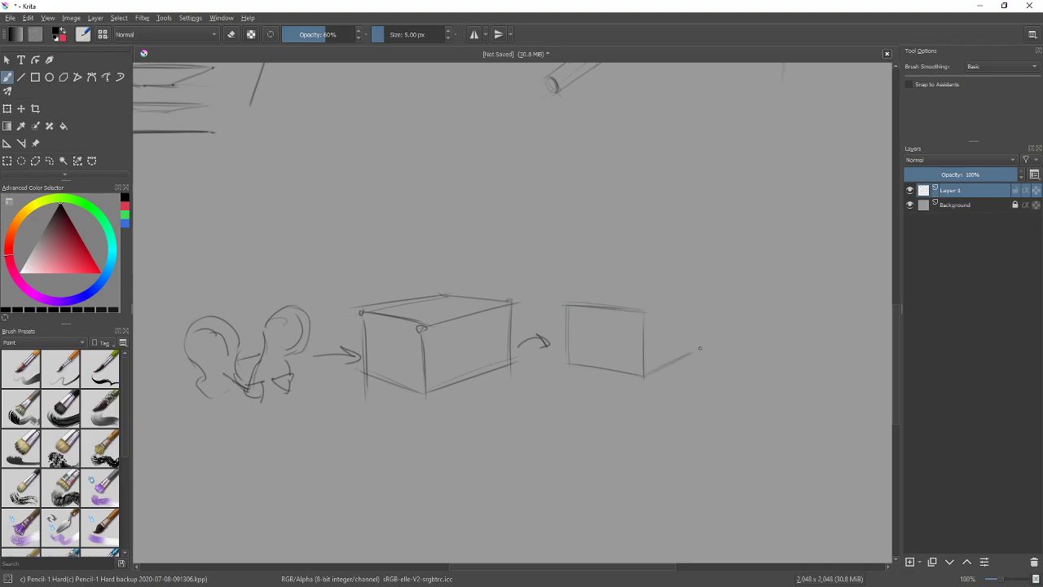
mouse_move(645, 309)
mouse_down()
mouse_move(703, 301)
mouse_move(697, 347)
mouse_up()
mouse_move(497, 389)
mouse_down()
mouse_move(565, 386)
mouse_move(559, 392)
mouse_up()
key(ctrl+z)
Step: Select the pelvis sketch with its two boxes, move the group below the stacked boxes, and return to the brush
scroll(670, 354, down, 4)
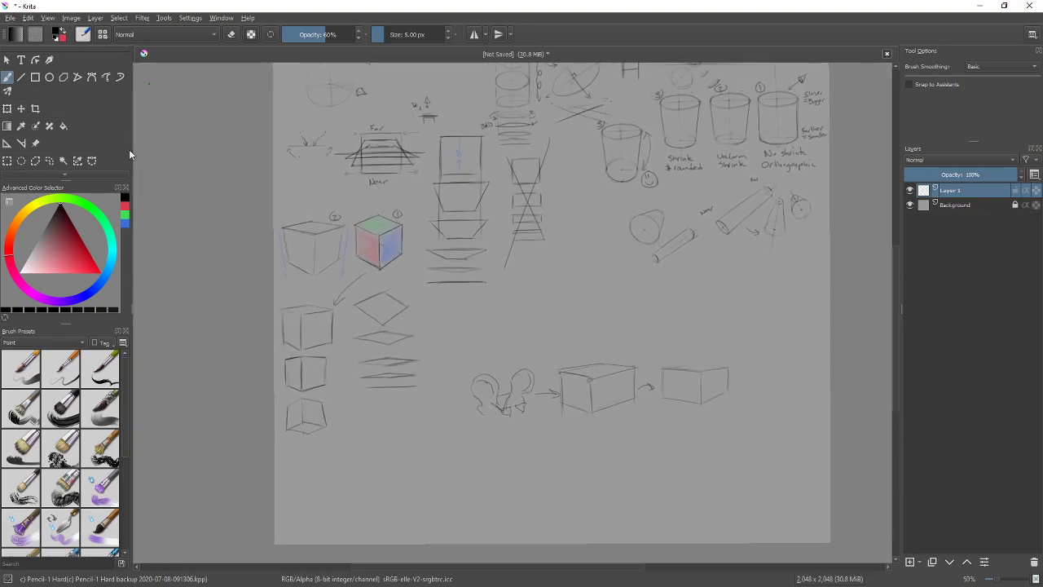
click(8, 161)
mouse_move(461, 342)
mouse_down()
mouse_move(807, 464)
mouse_move(740, 440)
mouse_up()
click(7, 109)
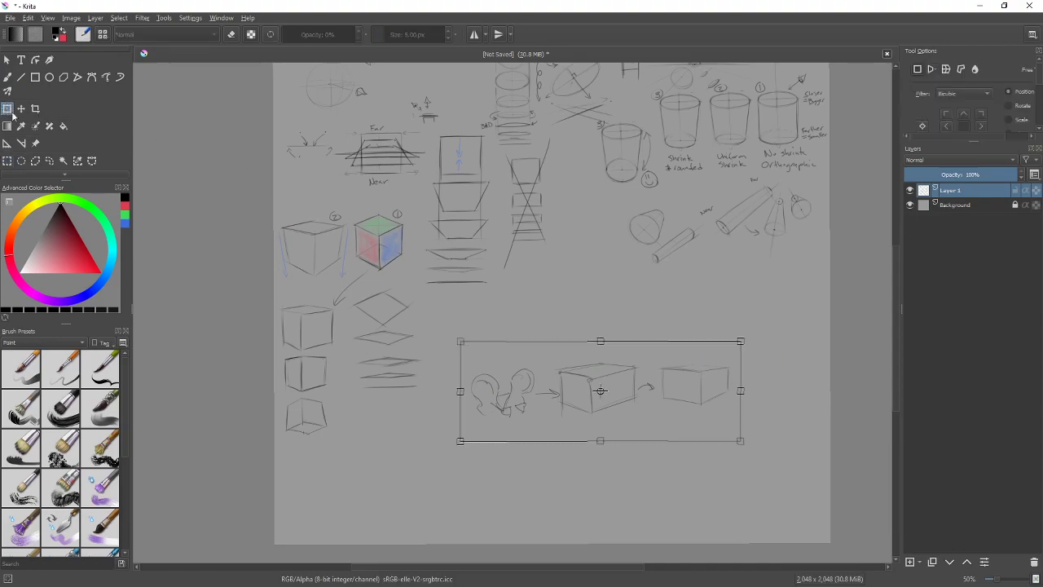
mouse_move(589, 373)
mouse_down()
mouse_move(464, 421)
mouse_move(423, 469)
mouse_move(415, 466)
mouse_up()
click(6, 162)
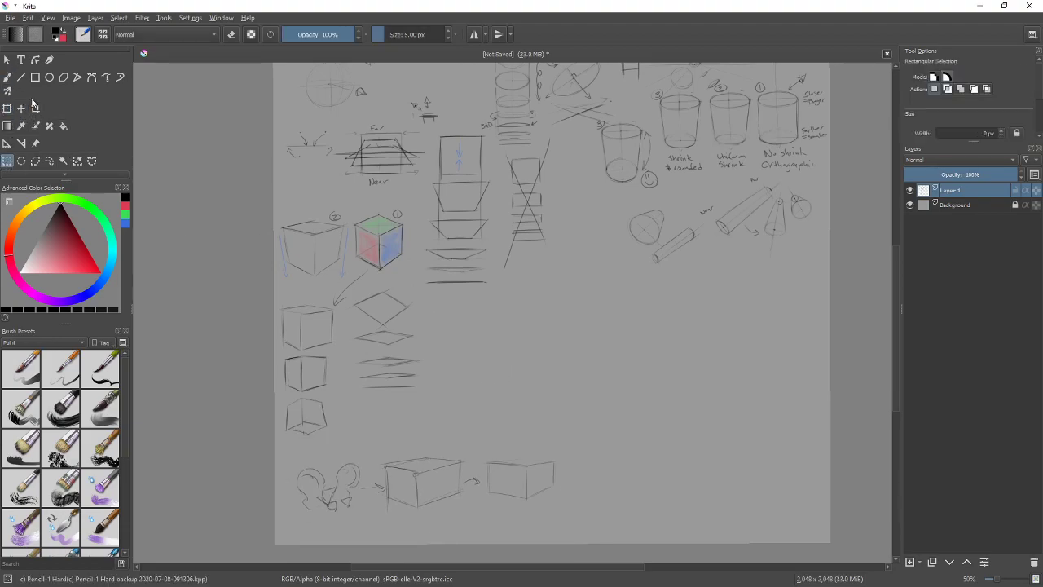
click(8, 77)
Step: Look over the earlier cylinder, cube, sphere, ellipse and convergence diagrams on the canvas
mouse_move(552, 322)
mouse_down()
mouse_move(549, 286)
mouse_move(542, 391)
mouse_move(503, 354)
mouse_up()
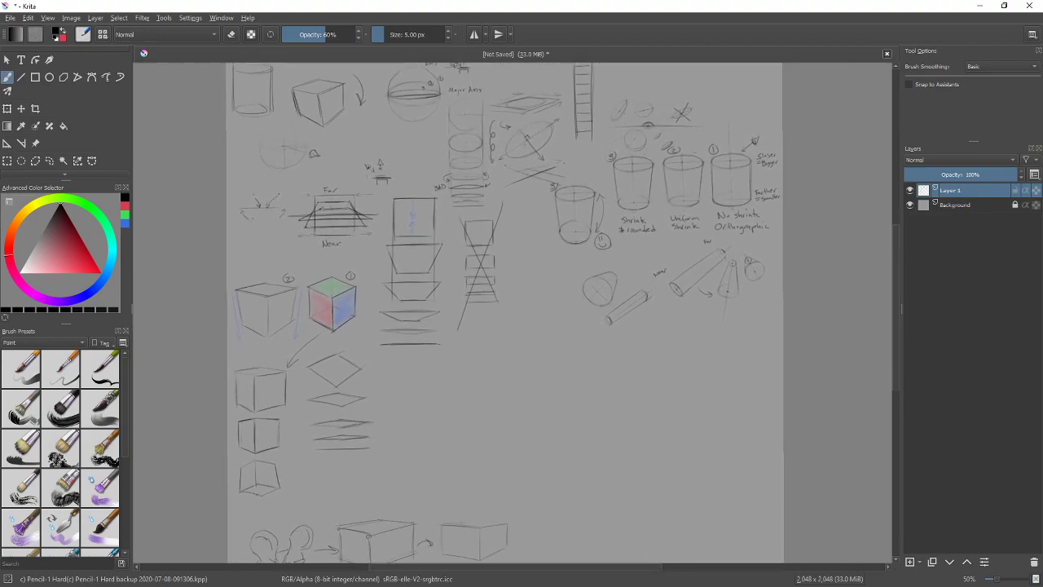
scroll(503, 354, down, 2)
scroll(503, 354, up, 1)
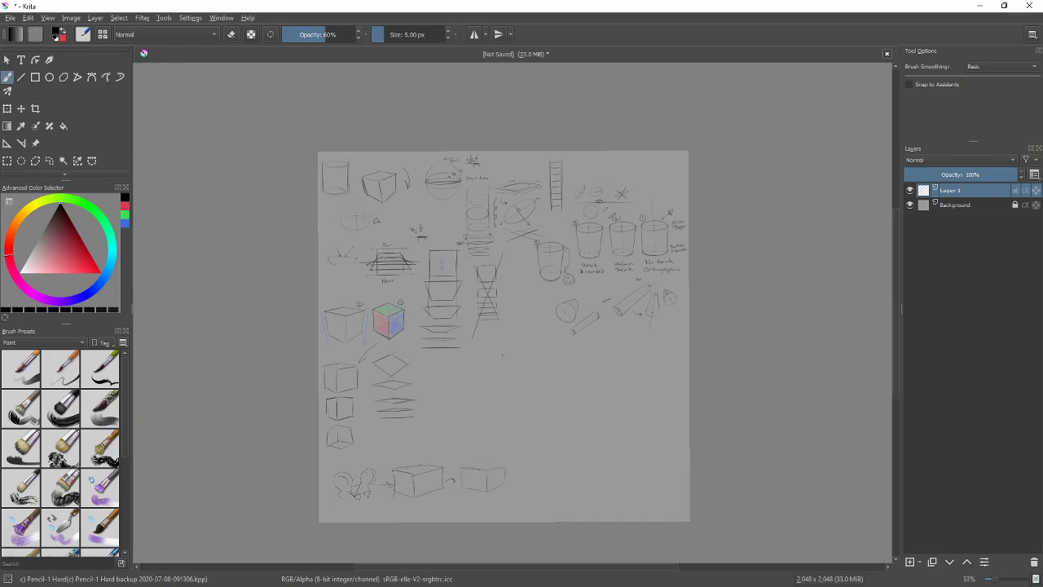
double_click(686, 14)
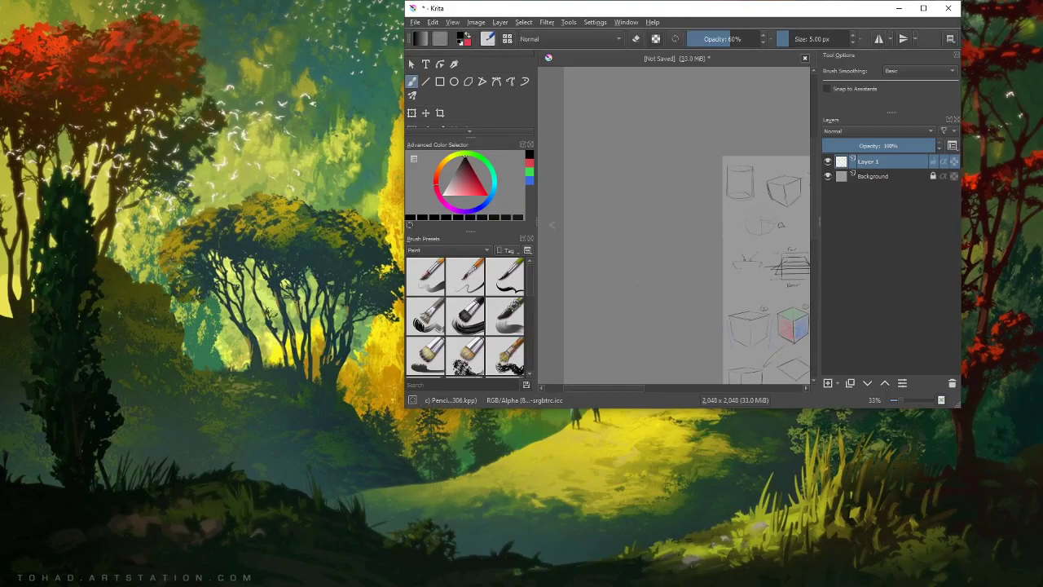
click(921, 8)
scroll(512, 311, up, 3)
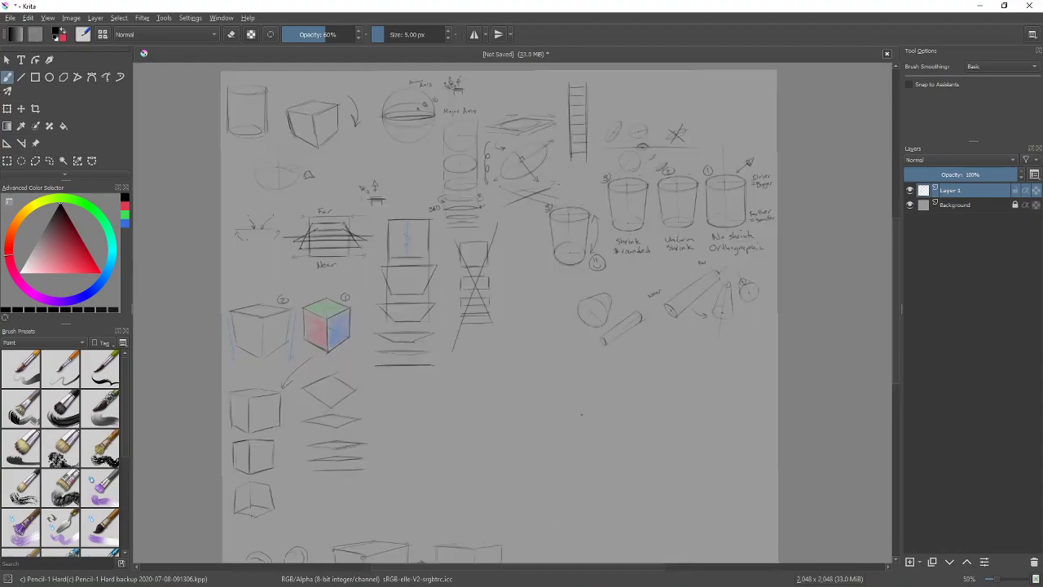
drag(530, 267, 666, 472)
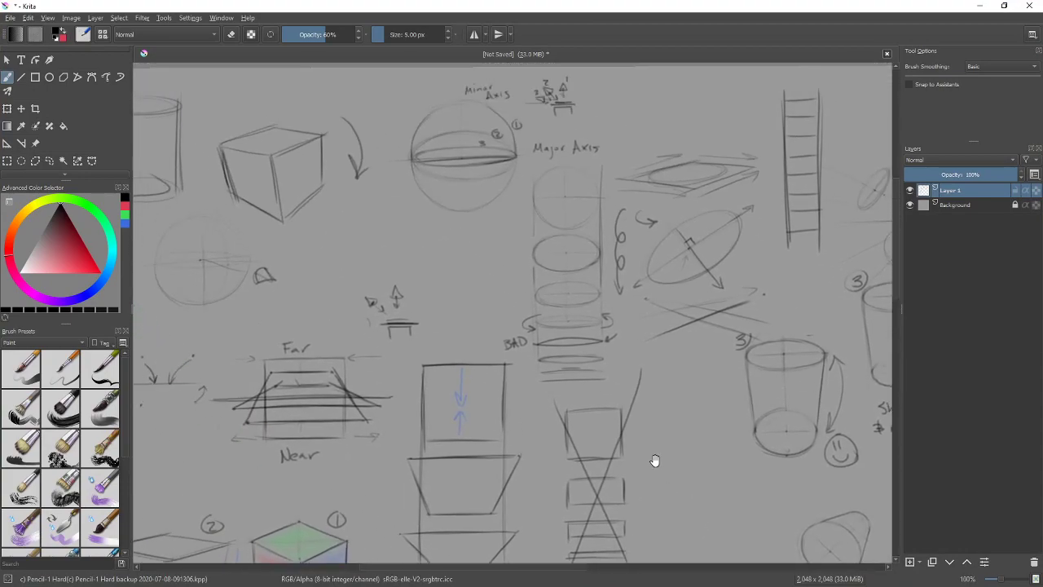
drag(495, 342, 663, 388)
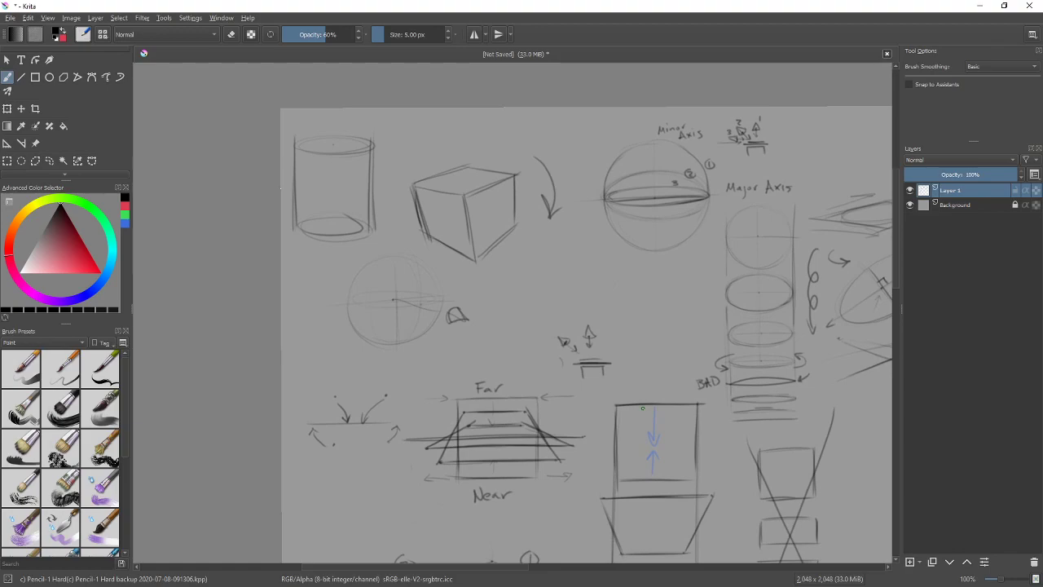
mouse_move(600, 365)
mouse_down()
mouse_move(607, 163)
mouse_move(600, 431)
mouse_up()
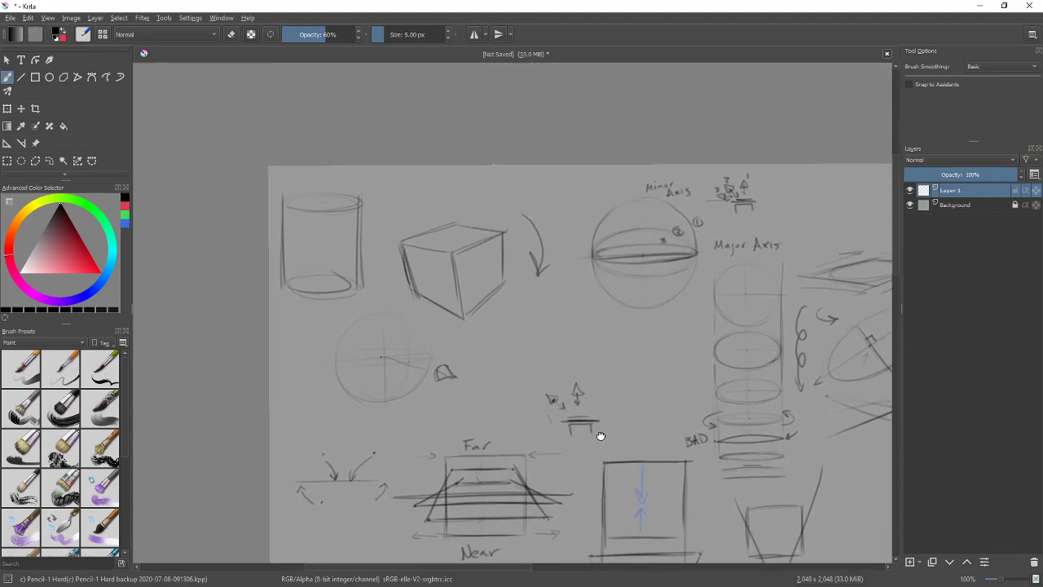
mouse_move(681, 396)
mouse_down()
mouse_move(476, 375)
mouse_move(611, 328)
mouse_up()
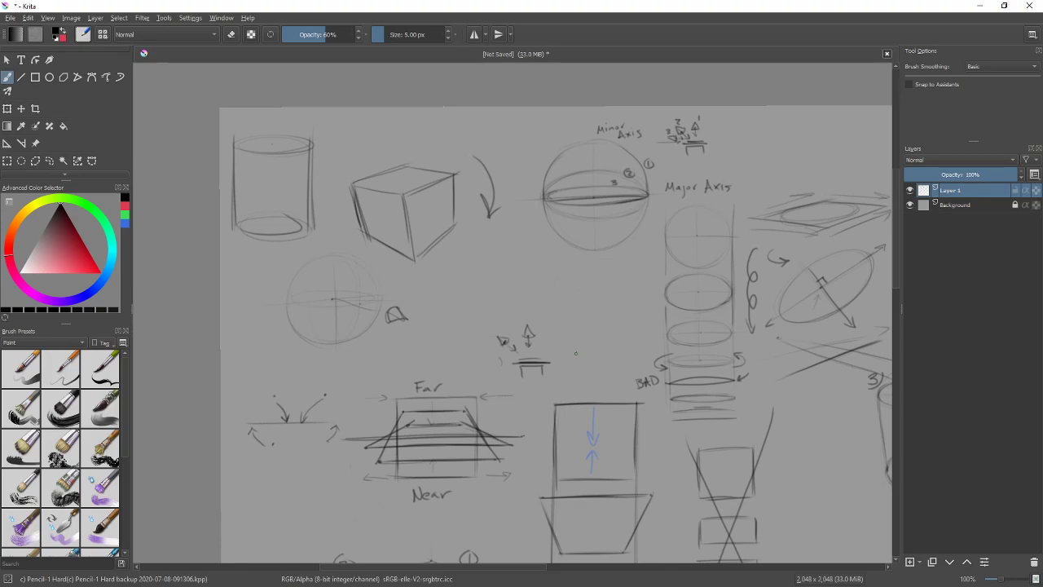
mouse_move(689, 449)
mouse_down()
mouse_move(619, 396)
mouse_move(533, 198)
mouse_move(518, 303)
mouse_up()
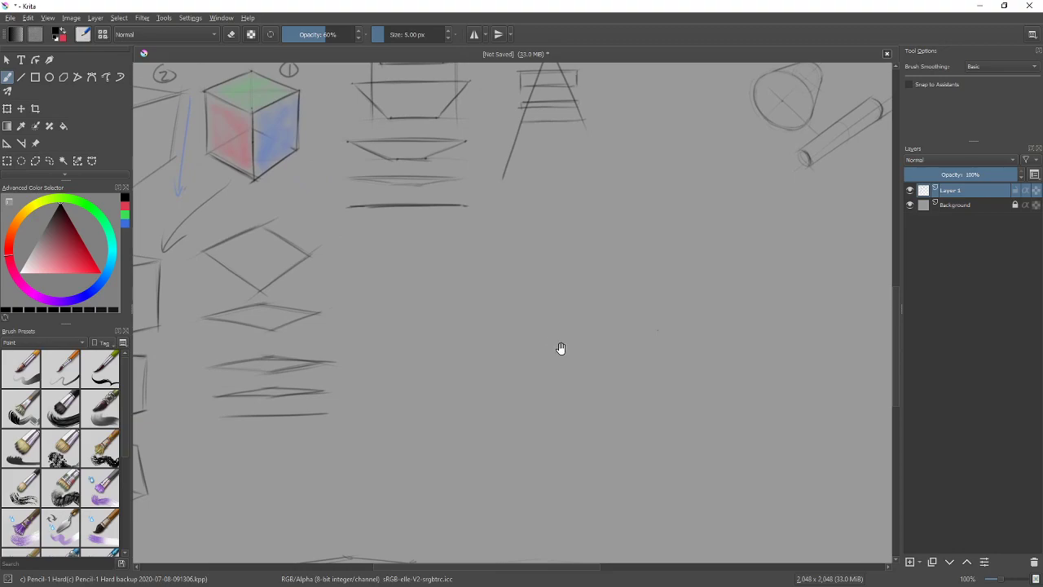
drag(559, 349, 554, 319)
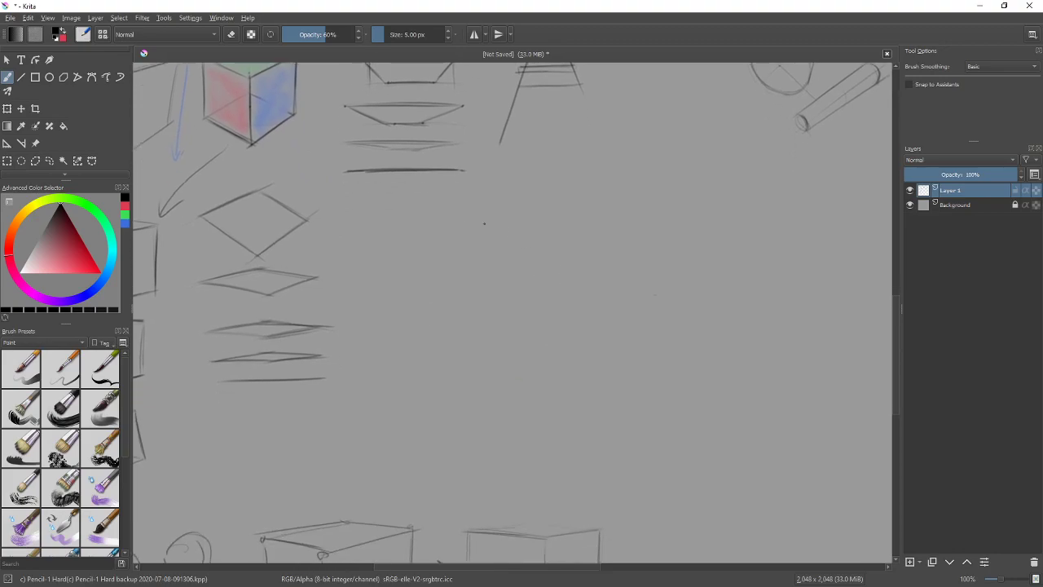
Step: Sketch a circle in the empty area beside the flattened diamonds and clean up its outline
mouse_move(533, 239)
mouse_down()
mouse_move(436, 312)
mouse_move(540, 255)
mouse_move(423, 291)
mouse_move(544, 263)
mouse_move(509, 219)
mouse_move(473, 220)
mouse_up()
key(e)
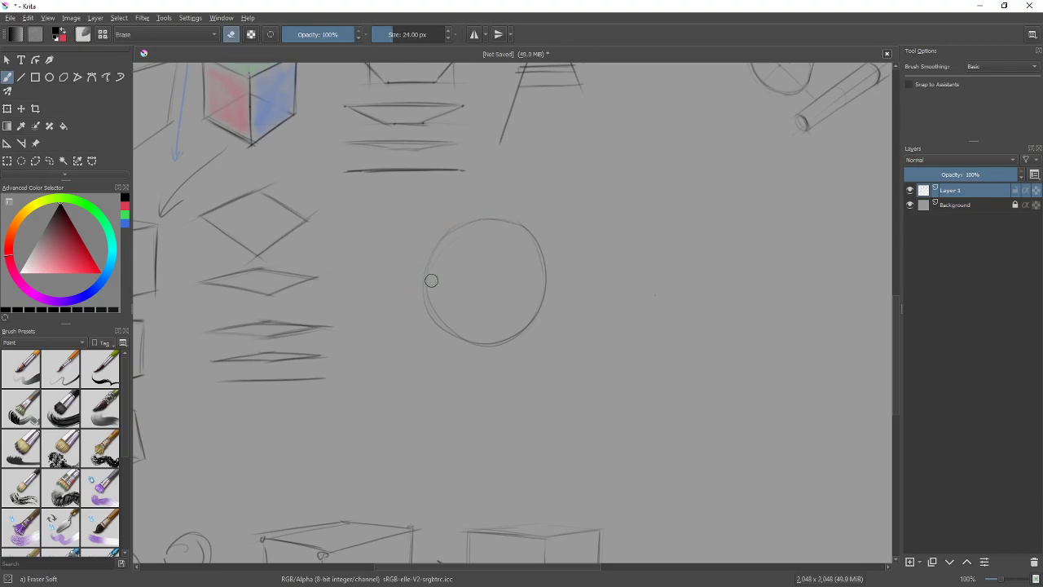
key(e)
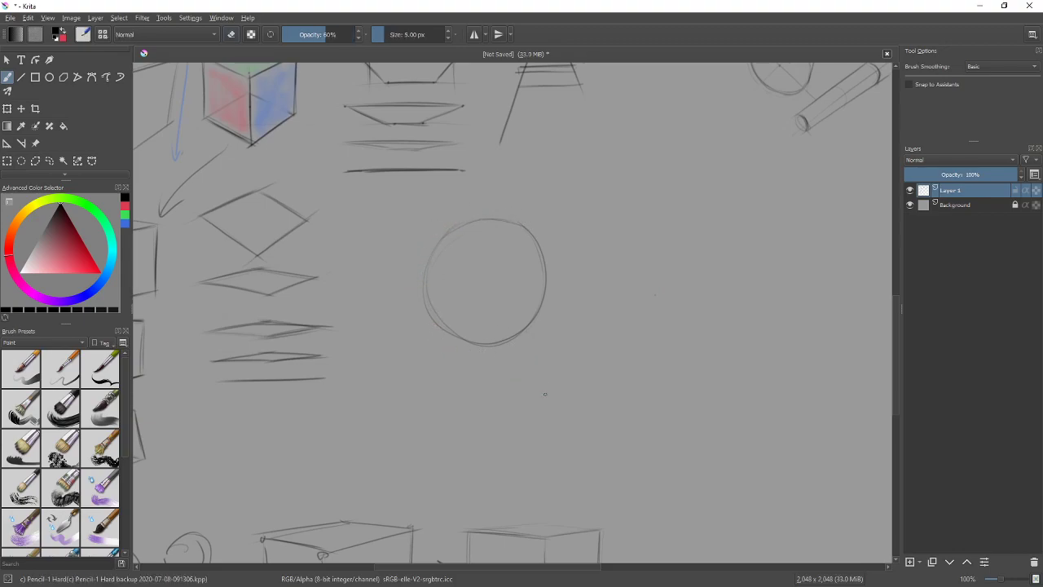
key(ctrl+plus)
scroll(535, 333, up, 2)
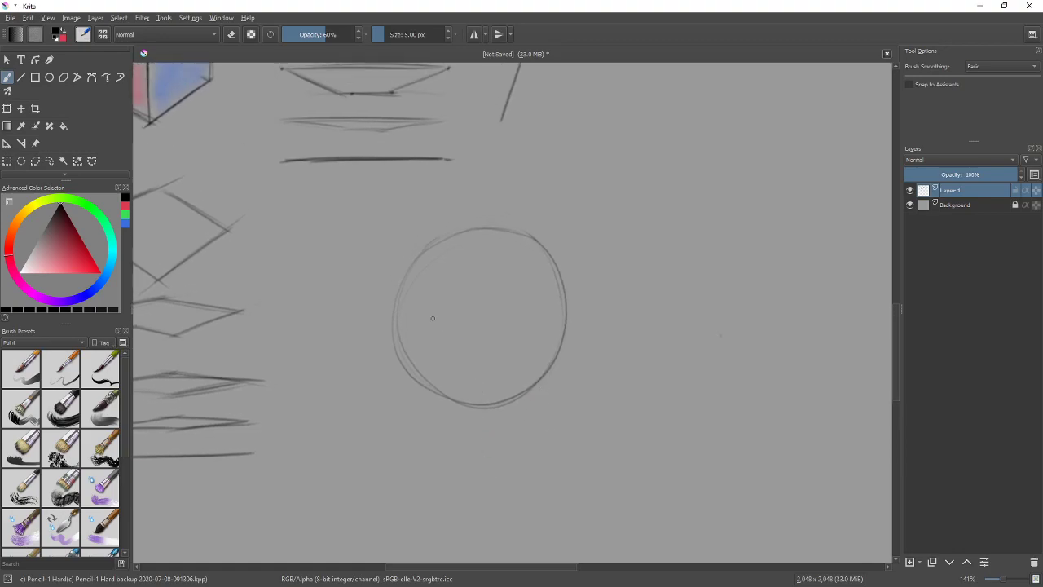
Step: Add rounded lobes, a small rotation arrow, a diagonal axis and loose scribbled shapes over the circle
drag(419, 340, 399, 380)
mouse_move(419, 336)
mouse_down()
mouse_move(401, 365)
mouse_move(434, 370)
mouse_up()
mouse_move(545, 271)
mouse_down()
mouse_move(562, 253)
mouse_move(568, 300)
mouse_move(553, 329)
mouse_move(580, 311)
mouse_move(584, 325)
mouse_up()
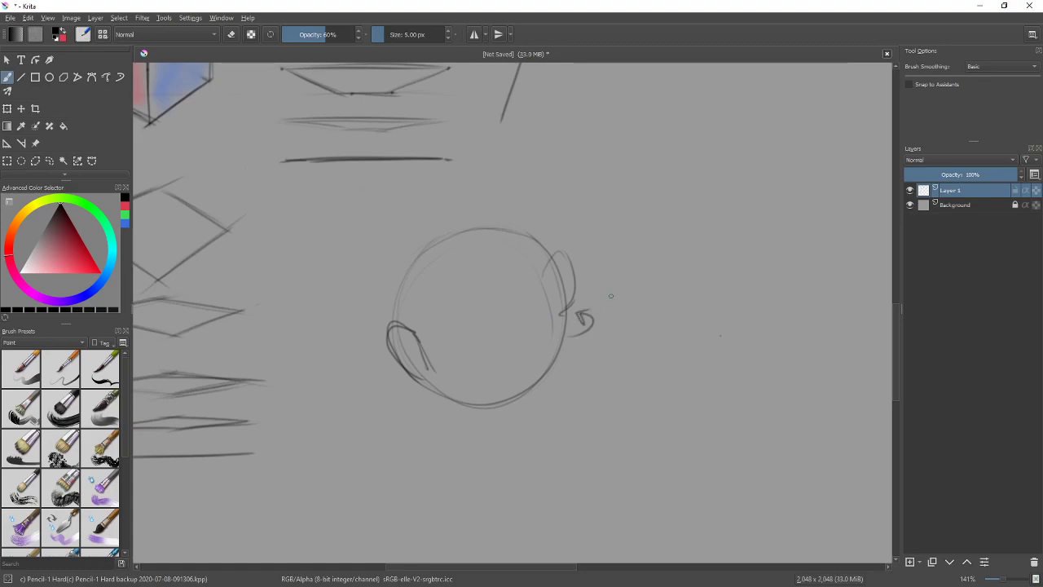
mouse_move(551, 254)
mouse_down()
mouse_move(574, 270)
mouse_move(582, 318)
mouse_up()
drag(358, 383, 668, 236)
mouse_move(505, 264)
mouse_down()
mouse_move(531, 283)
mouse_move(522, 314)
mouse_move(549, 298)
mouse_up()
mouse_move(519, 335)
mouse_down()
mouse_move(552, 365)
mouse_move(546, 394)
mouse_move(532, 392)
mouse_move(546, 394)
mouse_move(563, 367)
mouse_up()
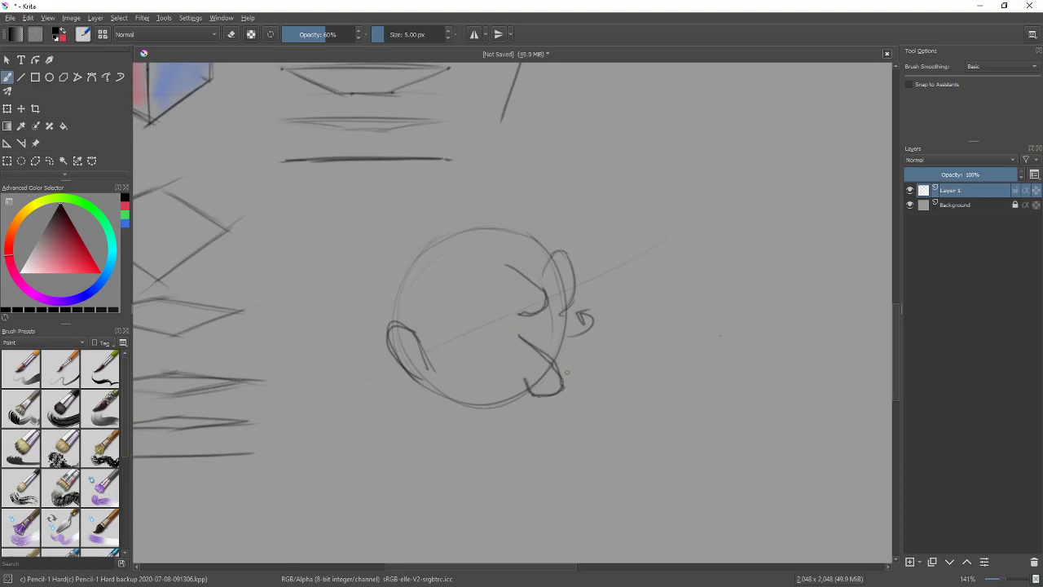
mouse_move(489, 236)
mouse_down()
mouse_move(516, 217)
mouse_move(531, 233)
mouse_move(510, 281)
mouse_move(520, 438)
mouse_up()
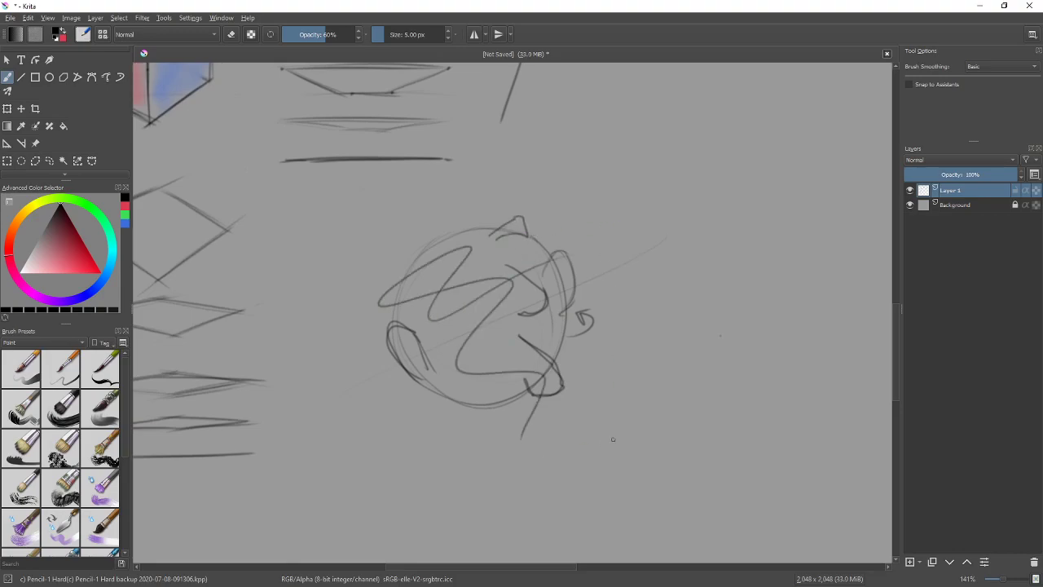
Step: Erase the circle and all its scribbles with an enlarged eraser, and reduce the eraser size to 18 px
key(e)
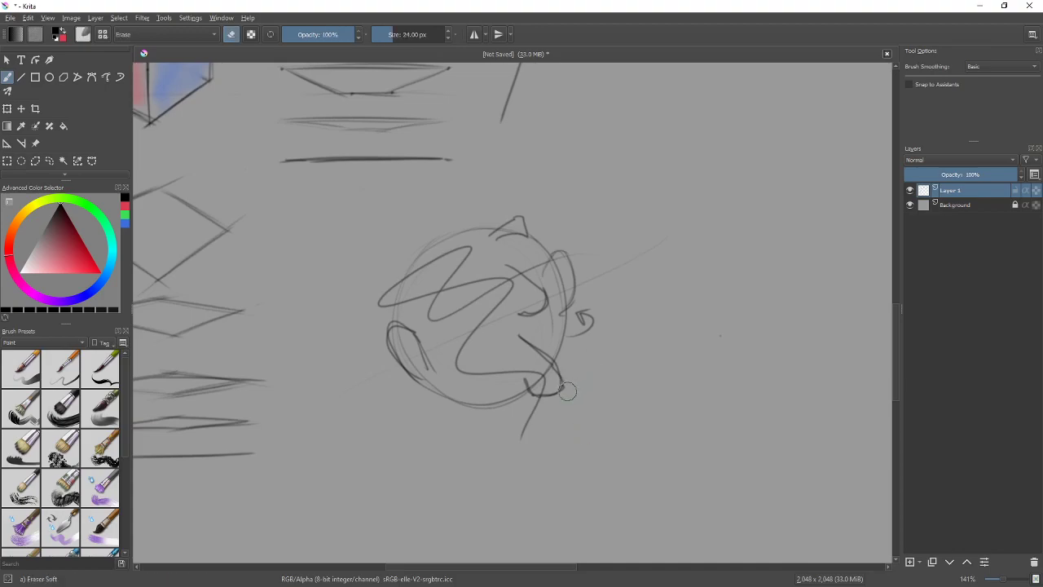
key(bracketright)
key(bracketright)
key(bracketright)
key(bracketright)
key(bracketright)
key(bracketright)
mouse_move(535, 431)
mouse_down()
mouse_move(571, 342)
mouse_move(638, 233)
mouse_move(607, 250)
mouse_move(559, 231)
mouse_move(490, 237)
mouse_move(396, 282)
mouse_up()
key(bracketleft)
key(bracketleft)
key(bracketleft)
key(bracketleft)
key(bracketleft)
key(bracketleft)
key(bracketleft)
key(bracketleft)
key(bracketleft)
key(bracketleft)
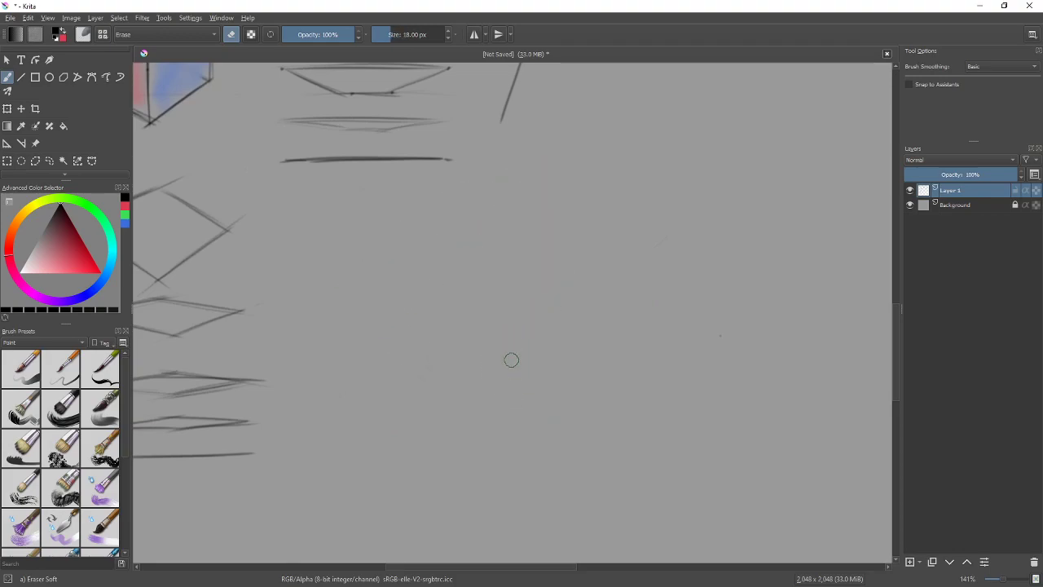
Step: Sketch a new circle around a centre dot beside the flattened diamonds, cleaning up and darkening its outer edge
key(e)
scroll(537, 350, left, 2)
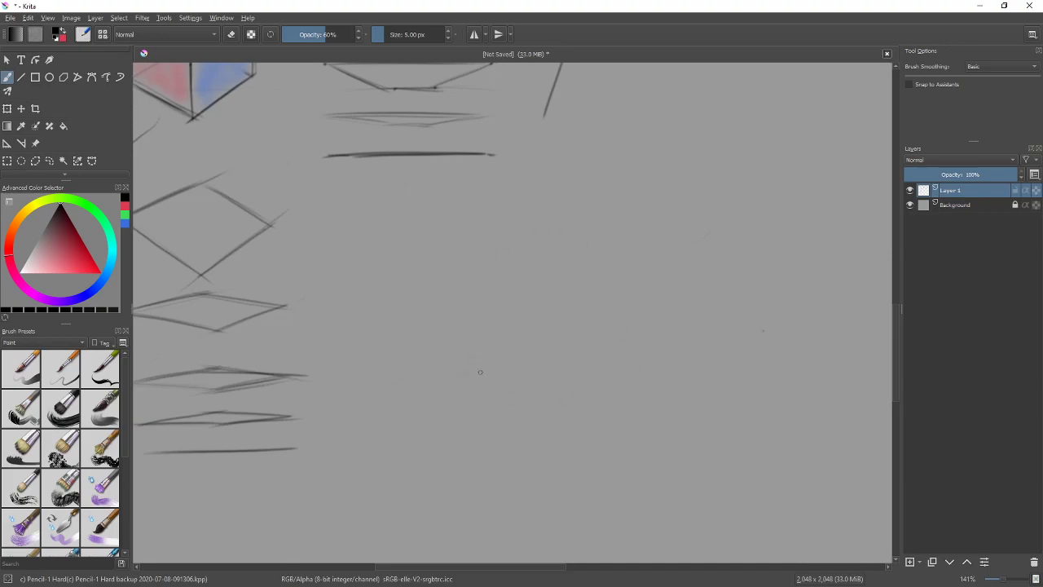
mouse_move(572, 251)
mouse_down()
mouse_move(479, 368)
mouse_move(600, 278)
mouse_move(458, 327)
mouse_move(606, 313)
mouse_move(597, 348)
mouse_up()
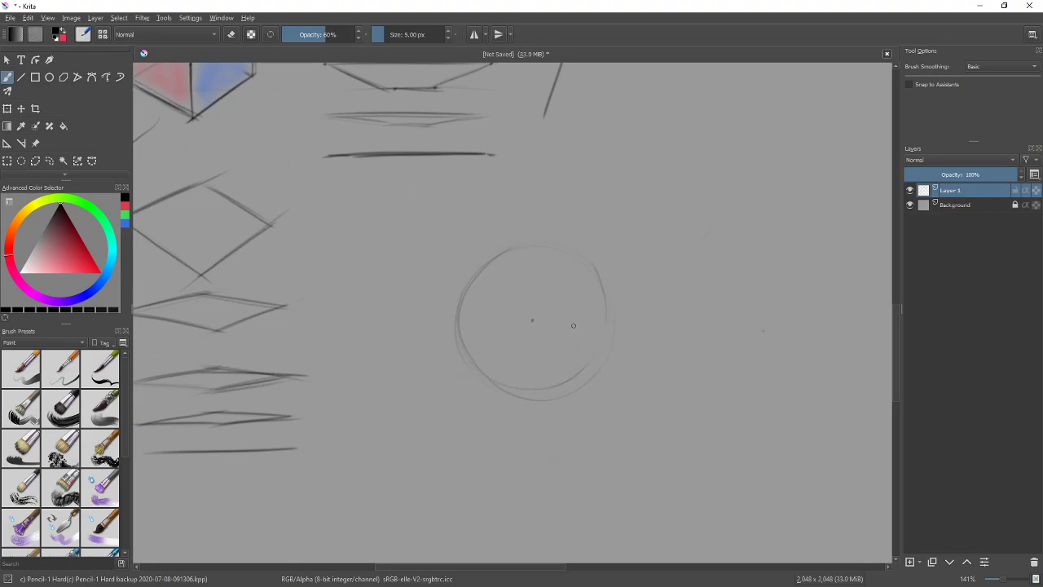
key(e)
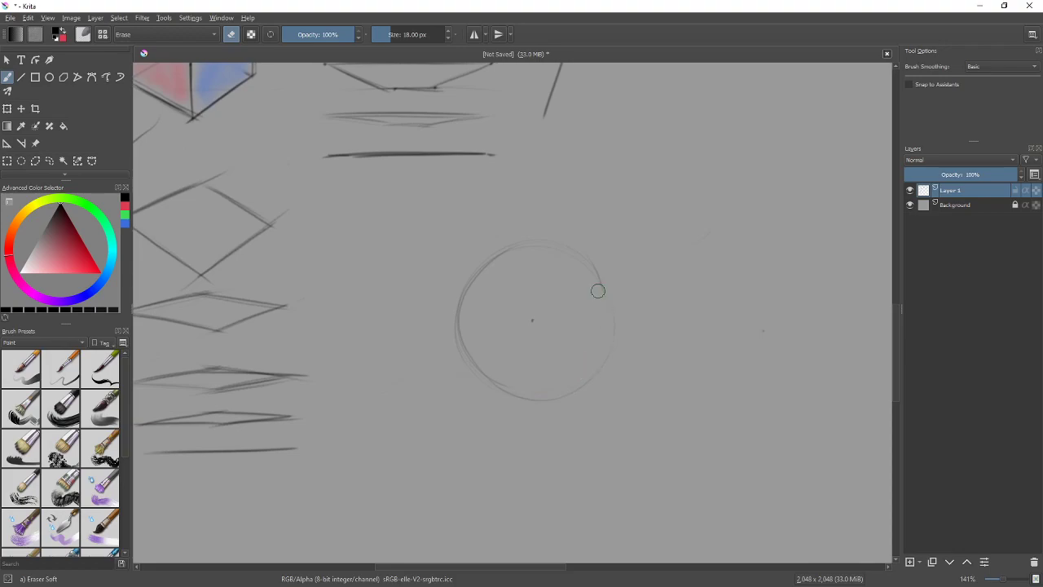
key(e)
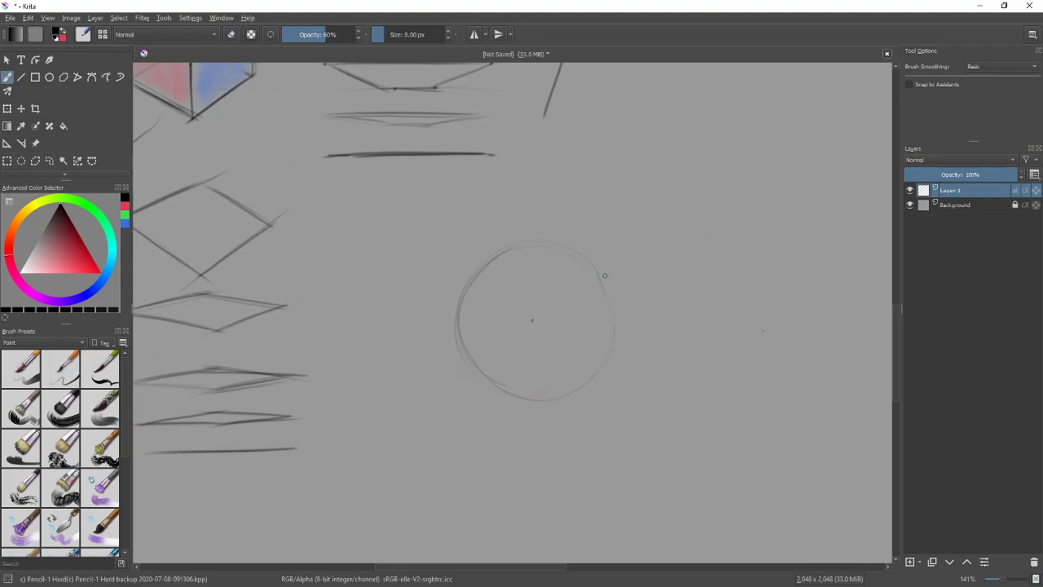
mouse_move(602, 276)
mouse_down()
mouse_move(571, 386)
mouse_move(611, 324)
mouse_move(612, 341)
mouse_move(515, 394)
mouse_move(596, 372)
mouse_up()
mouse_move(583, 265)
mouse_down()
mouse_move(605, 288)
mouse_move(604, 320)
mouse_up()
Step: Add a curved arrow above the circle and a small tilted head with shoulders and crossing axis lines beside it
mouse_move(527, 205)
mouse_down()
mouse_move(450, 232)
mouse_move(478, 233)
mouse_up()
mouse_move(361, 209)
mouse_down()
mouse_move(373, 250)
mouse_move(358, 264)
mouse_move(395, 261)
mouse_up()
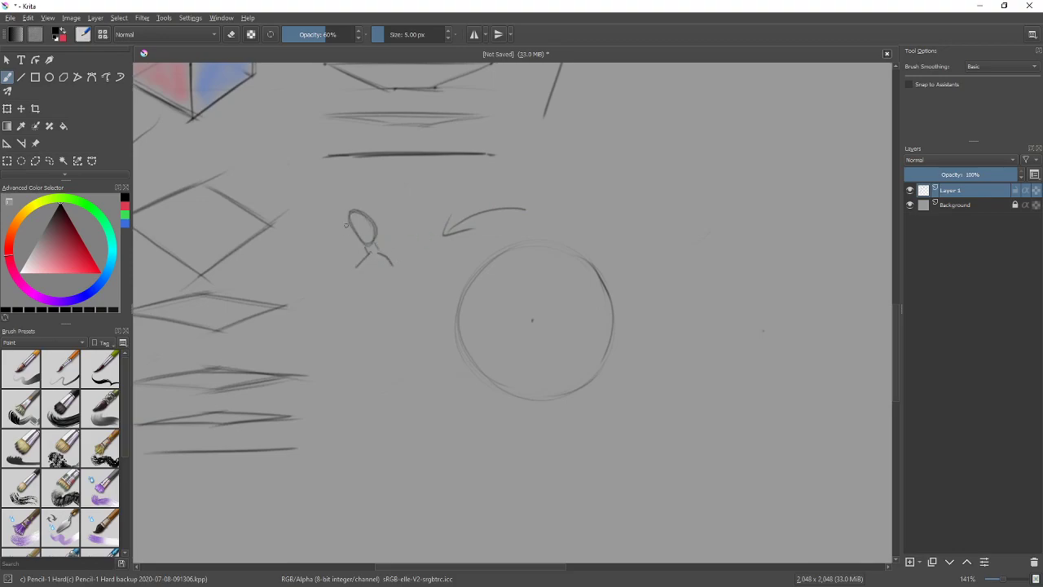
mouse_move(340, 200)
mouse_down()
mouse_move(368, 237)
mouse_move(390, 199)
mouse_up()
Step: Draw a tilted axis through the circle's centre, undo the crossing line, and add small marks to the tilted head
drag(516, 261, 554, 376)
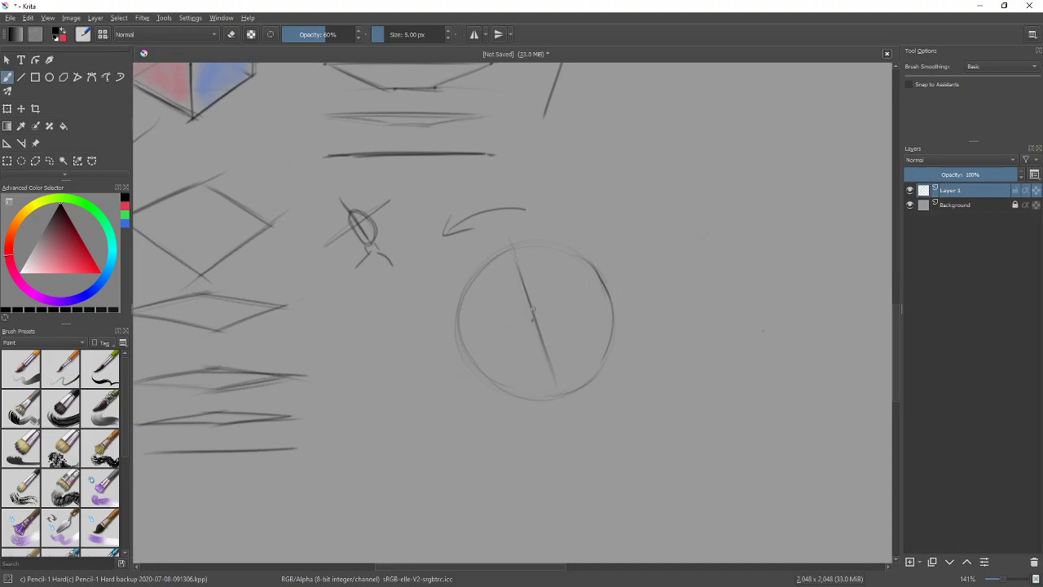
drag(471, 335, 599, 296)
key(ctrl+z)
mouse_move(357, 193)
mouse_down()
mouse_move(328, 209)
mouse_move(341, 209)
mouse_up()
drag(368, 217, 365, 228)
Step: Draw a narrow ellipse around the circle's tilted axis and a light perpendicular axis through its centre
mouse_move(673, 284)
mouse_down()
mouse_move(654, 398)
mouse_move(586, 432)
mouse_move(540, 326)
mouse_move(540, 260)
mouse_move(532, 333)
mouse_up()
scroll(540, 260, up, 1)
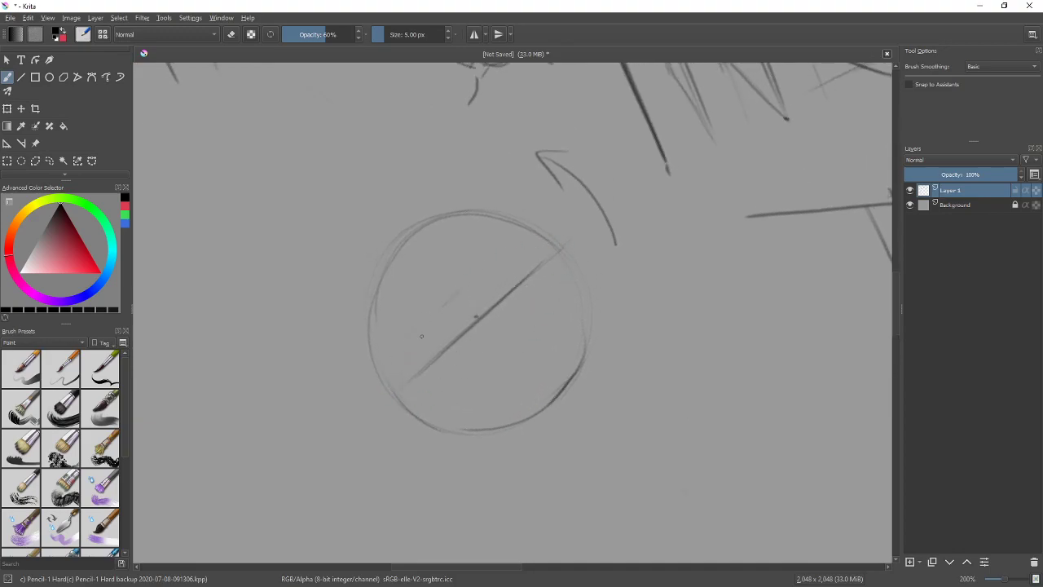
drag(487, 262, 405, 355)
mouse_move(479, 269)
mouse_down()
mouse_move(549, 241)
mouse_move(539, 297)
mouse_up()
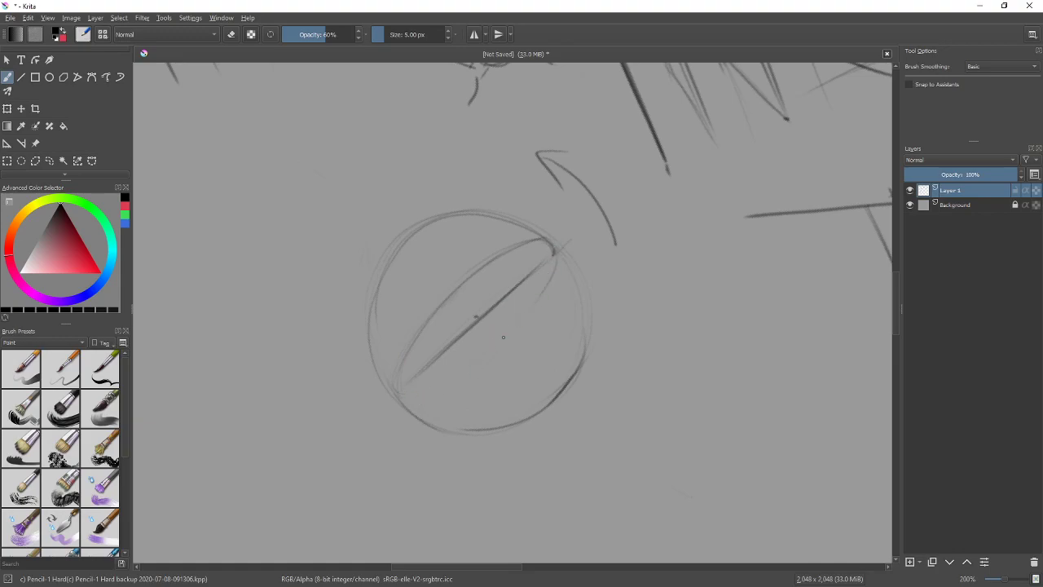
mouse_move(584, 461)
mouse_down()
mouse_move(690, 326)
mouse_move(677, 242)
mouse_move(666, 233)
mouse_move(693, 337)
mouse_move(687, 283)
mouse_up()
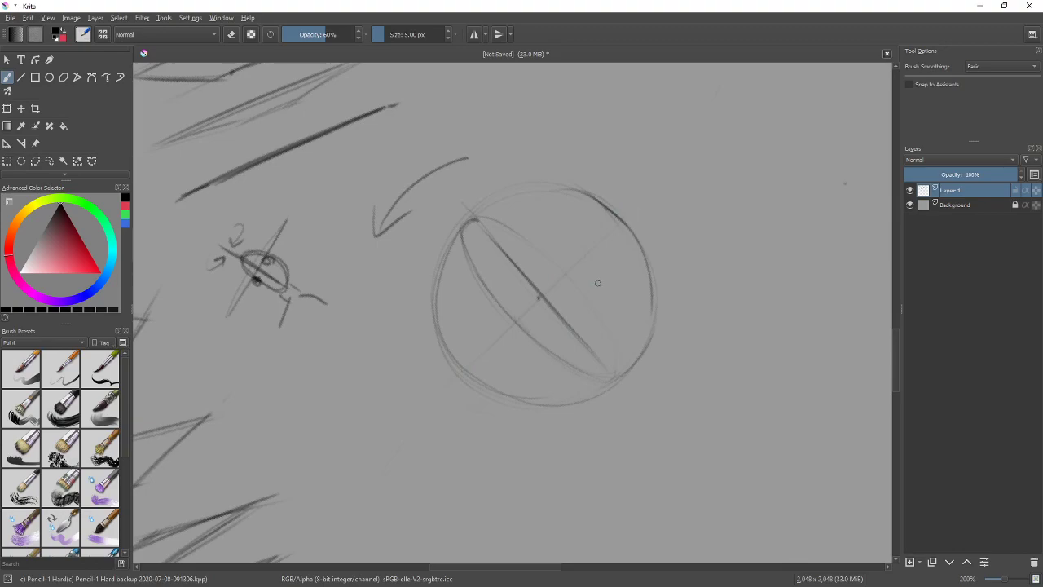
Step: Add a curved double-headed arrow beside the small tilted head and mark a dot on the ellipse's near curve
mouse_move(324, 267)
mouse_down()
mouse_move(347, 265)
mouse_move(285, 218)
mouse_move(297, 216)
mouse_move(327, 255)
mouse_up()
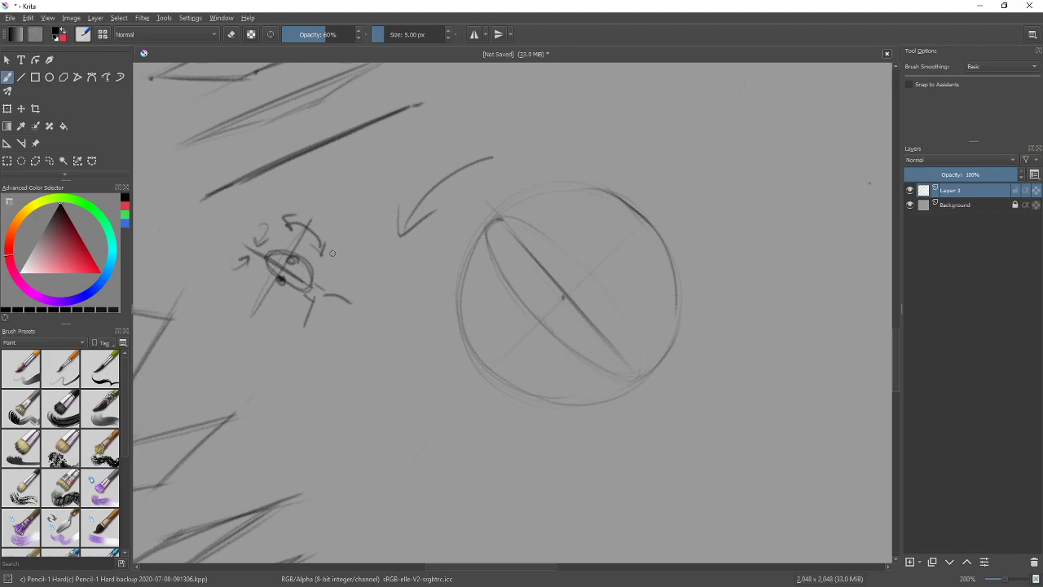
click(279, 279)
click(520, 303)
drag(692, 333, 622, 323)
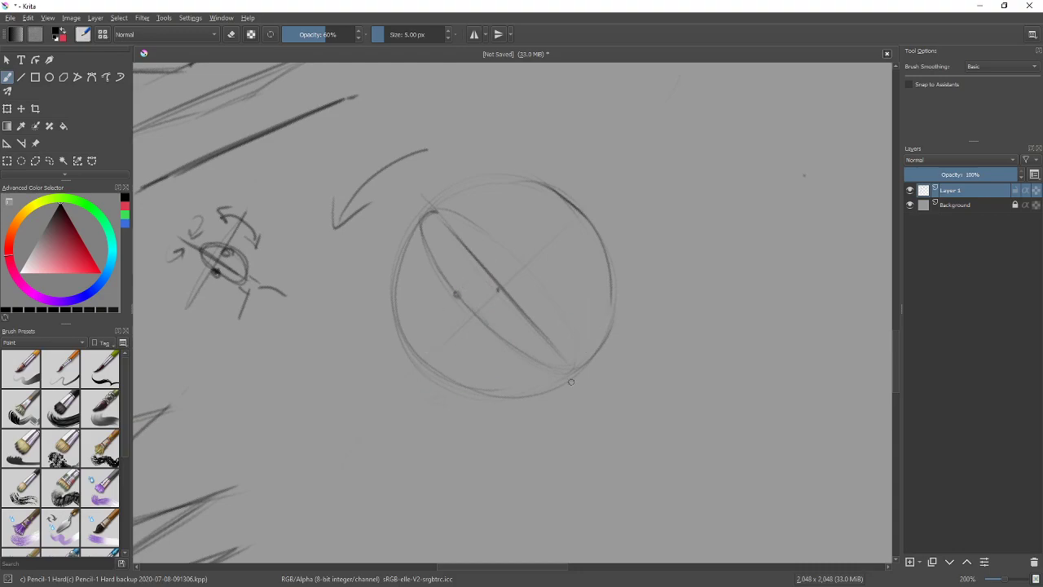
Step: Draw a second curved contour across the circle through the dot on the ellipse, and darken its lower end
key(plus)
drag(584, 295, 574, 335)
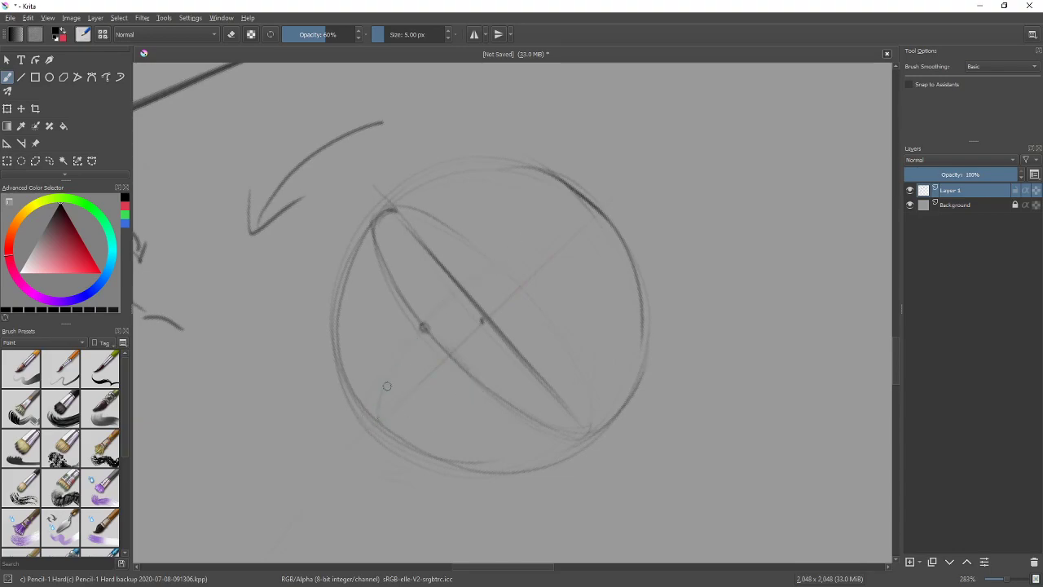
drag(407, 358, 504, 246)
drag(416, 340, 562, 212)
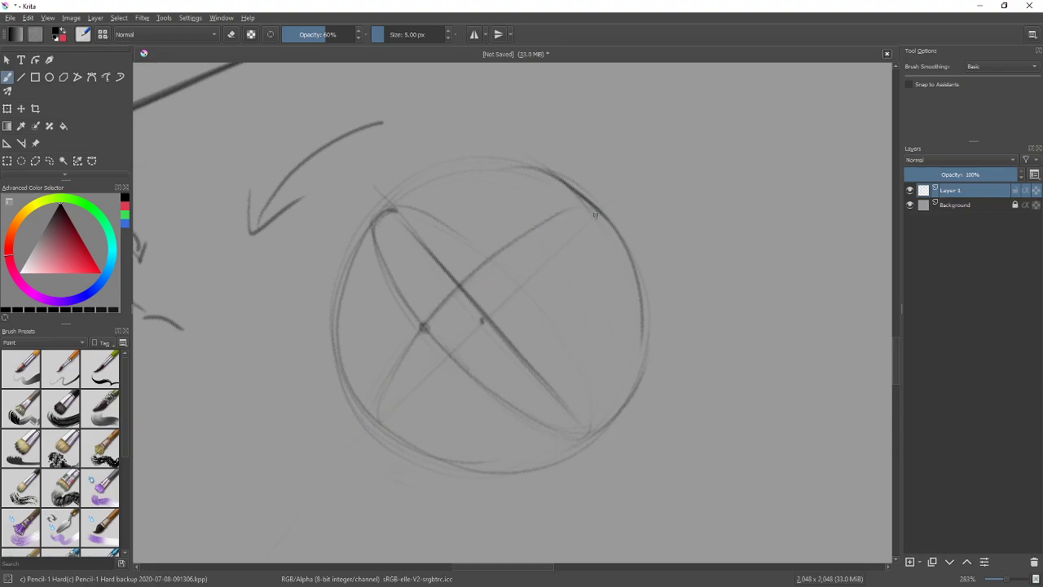
drag(395, 361, 380, 422)
drag(415, 337, 379, 420)
drag(701, 342, 754, 312)
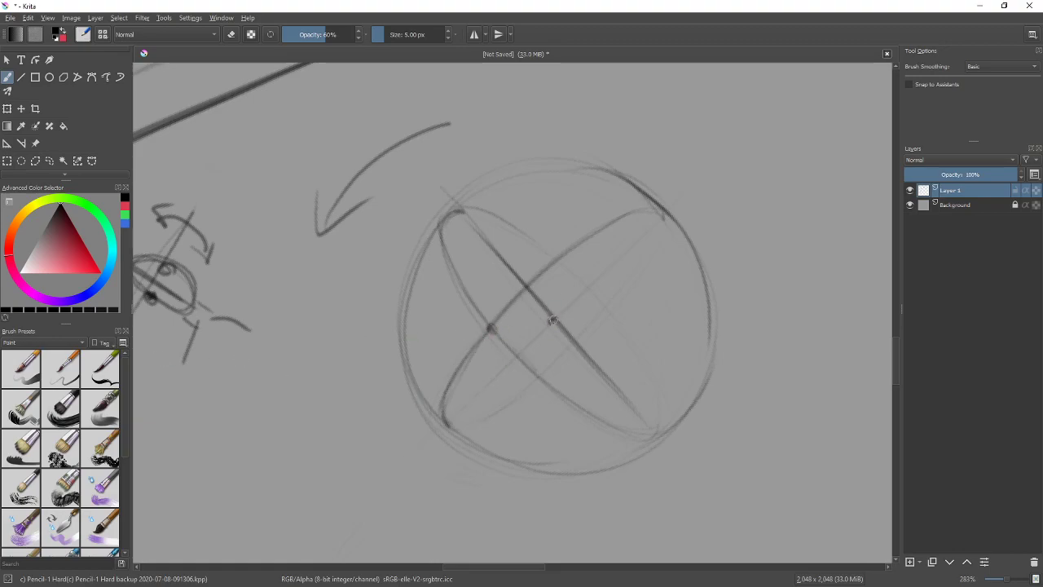
Step: Draw a line from the circle's centre through the contour crossing to just outside the edge, with a small arc around it
mouse_move(551, 322)
mouse_down()
mouse_move(386, 330)
mouse_move(440, 351)
mouse_up()
mouse_move(439, 313)
mouse_down()
mouse_move(442, 348)
mouse_move(445, 336)
mouse_up()
key(minus)
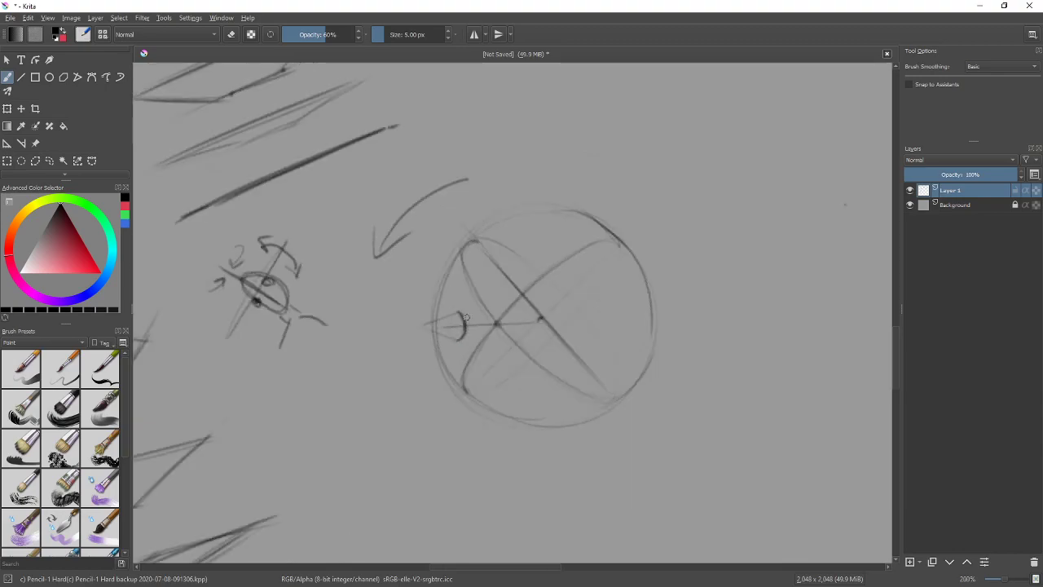
key(minus)
key(minus)
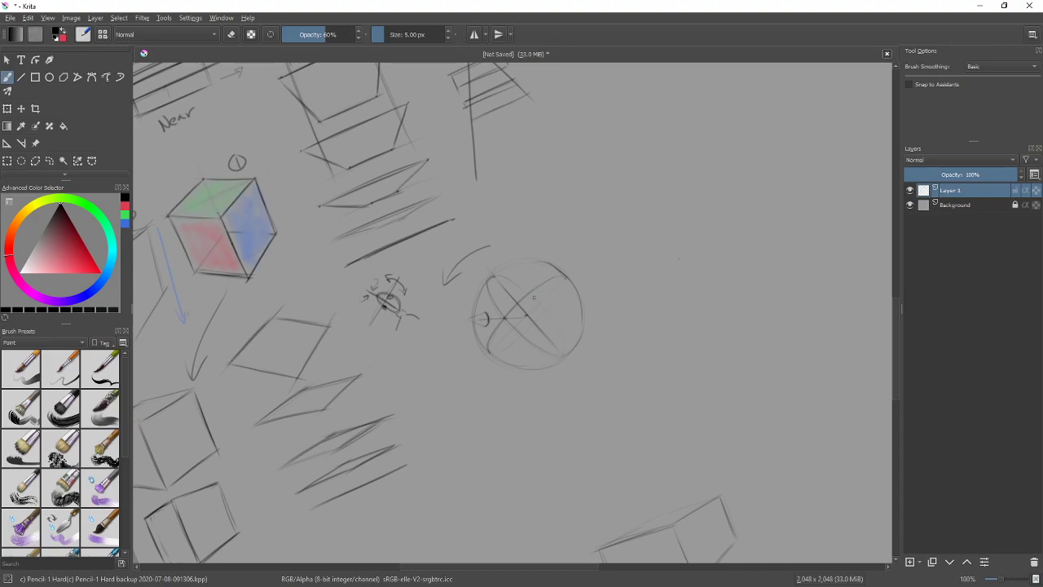
Step: Add a small circle beside the large circle and mark the ellipse's lower end, undoing the stray stroke near the crossing
key(ctrl+plus)
mouse_move(691, 335)
mouse_down()
mouse_move(708, 342)
mouse_move(660, 371)
mouse_move(591, 281)
mouse_move(724, 356)
mouse_move(615, 361)
mouse_move(615, 351)
mouse_up()
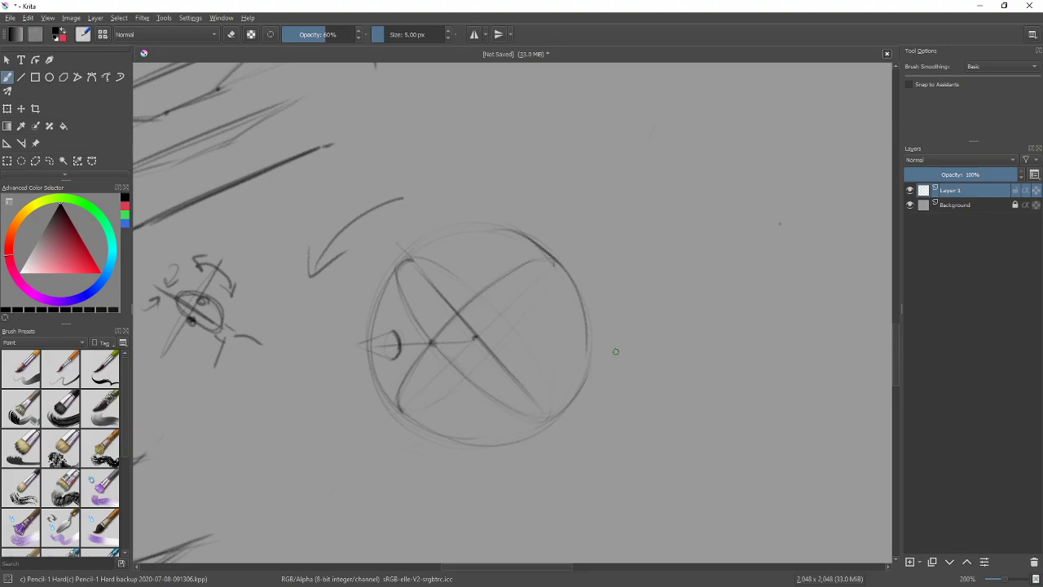
drag(298, 345, 295, 346)
drag(545, 417, 541, 423)
drag(446, 358, 436, 349)
key(ctrl+z)
click(545, 420)
key(minus)
key(minus)
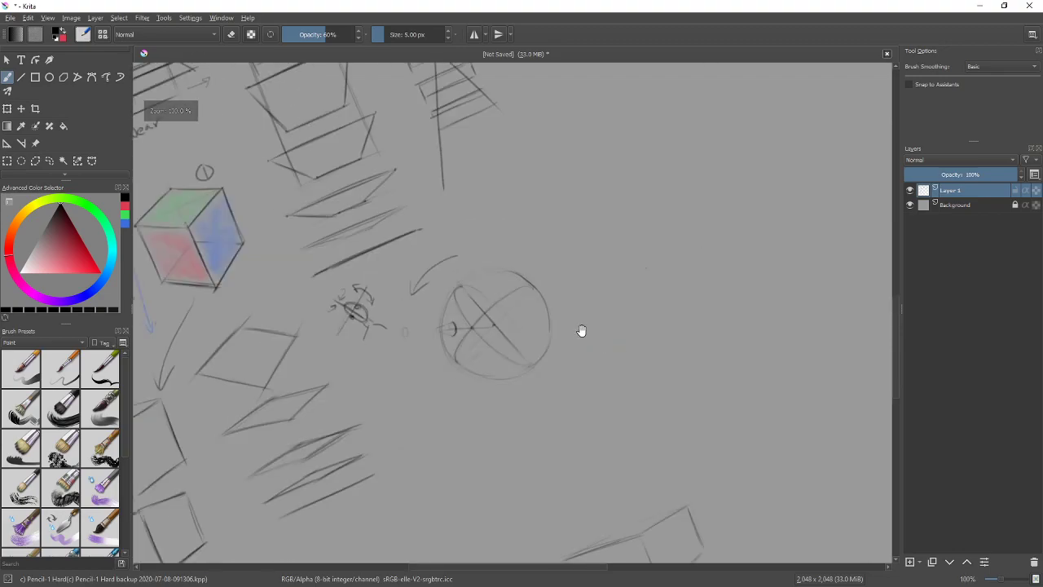
Step: Darken the line through the circle's centre, extend the three axes and label them DEPTH, HEIGHT and WIDTH, undoing one extra stroke
drag(577, 328, 649, 378)
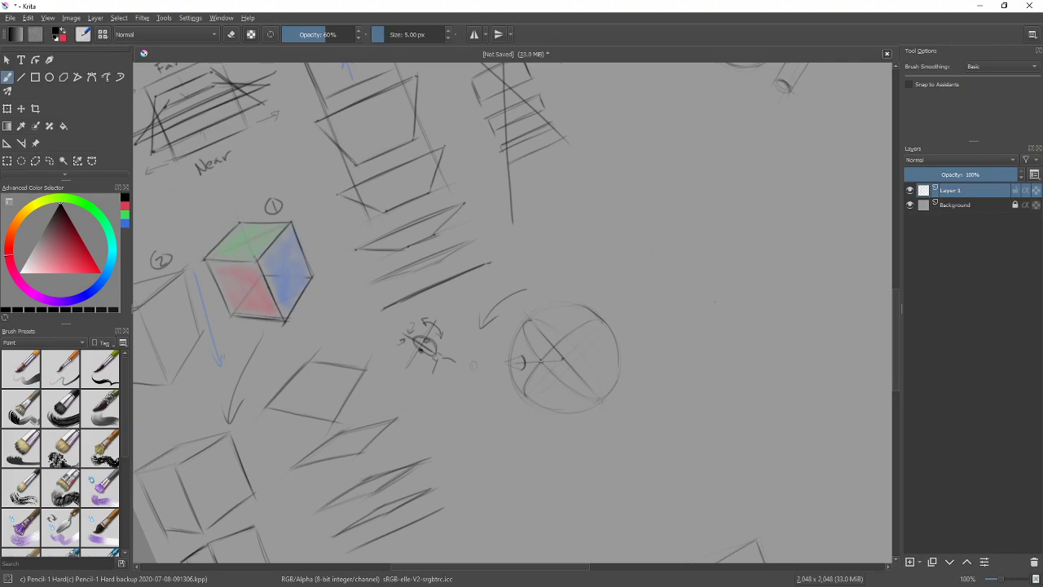
drag(541, 359, 585, 357)
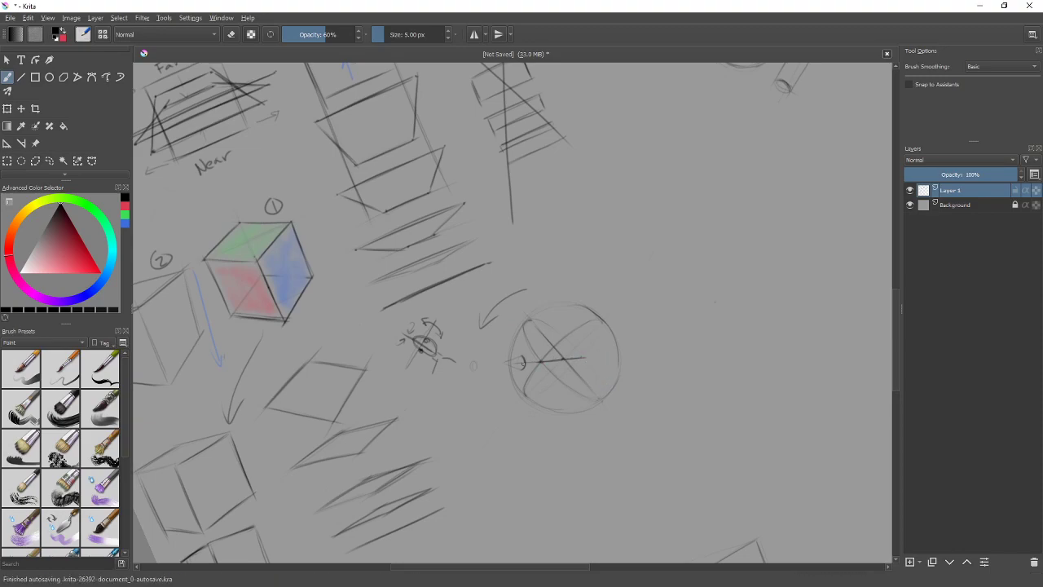
drag(631, 348, 673, 353)
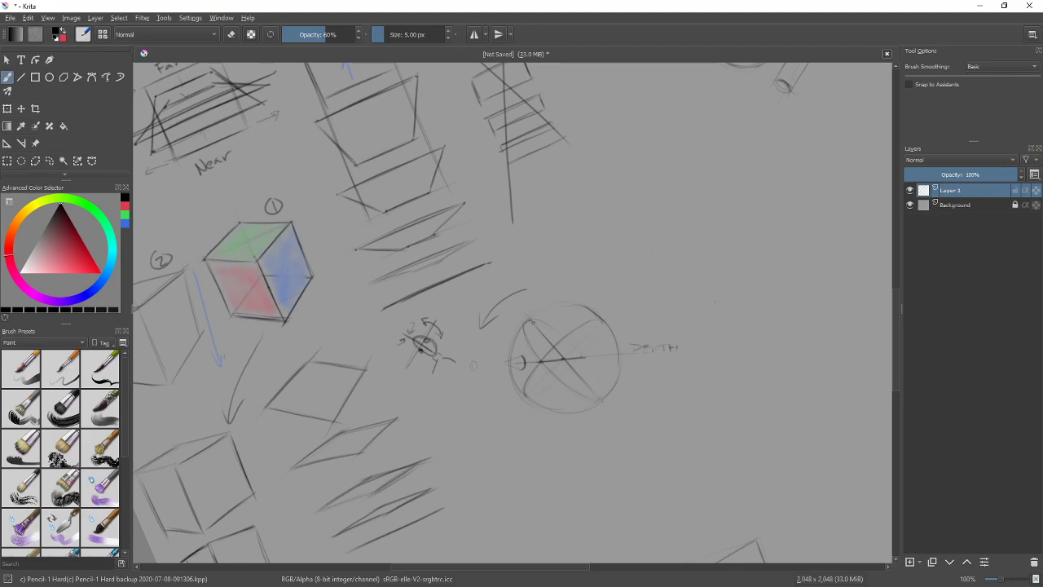
mouse_move(543, 336)
mouse_down()
mouse_move(618, 417)
mouse_move(648, 428)
mouse_up()
mouse_move(653, 419)
mouse_down()
mouse_move(654, 430)
mouse_move(667, 420)
mouse_up()
drag(662, 420, 663, 429)
mouse_move(611, 295)
mouse_down()
mouse_move(619, 299)
mouse_move(629, 285)
mouse_up()
drag(627, 280, 638, 275)
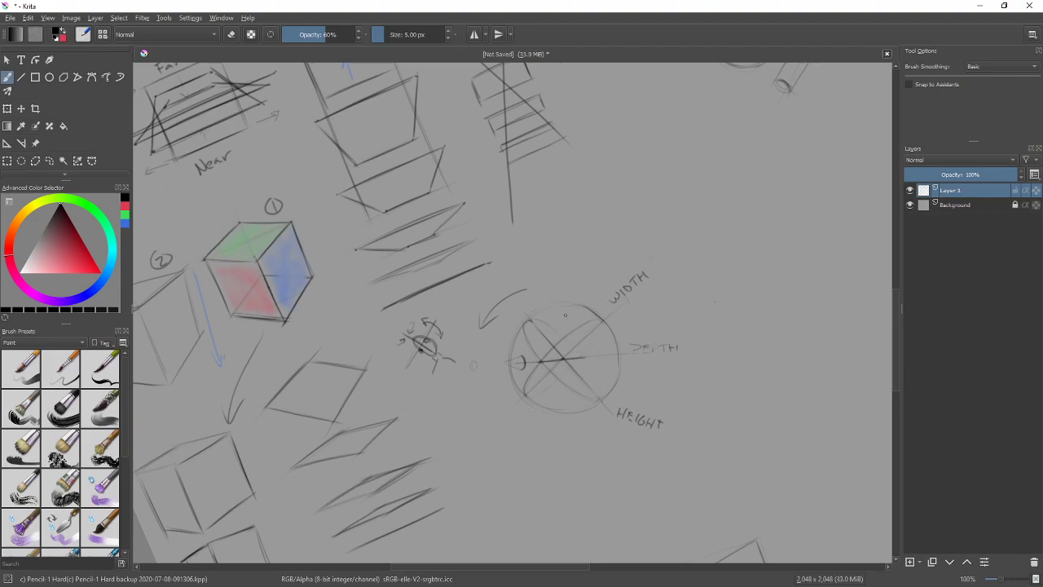
drag(586, 272, 533, 325)
key(ctrl+z)
Step: Sketch a new circle below the labelled one with a centre dot, a tilted axis, a small circle at its edge and curved rotation arrows
mouse_move(689, 284)
mouse_down()
mouse_move(698, 410)
mouse_move(725, 437)
mouse_move(693, 500)
mouse_move(694, 412)
mouse_move(662, 315)
mouse_up()
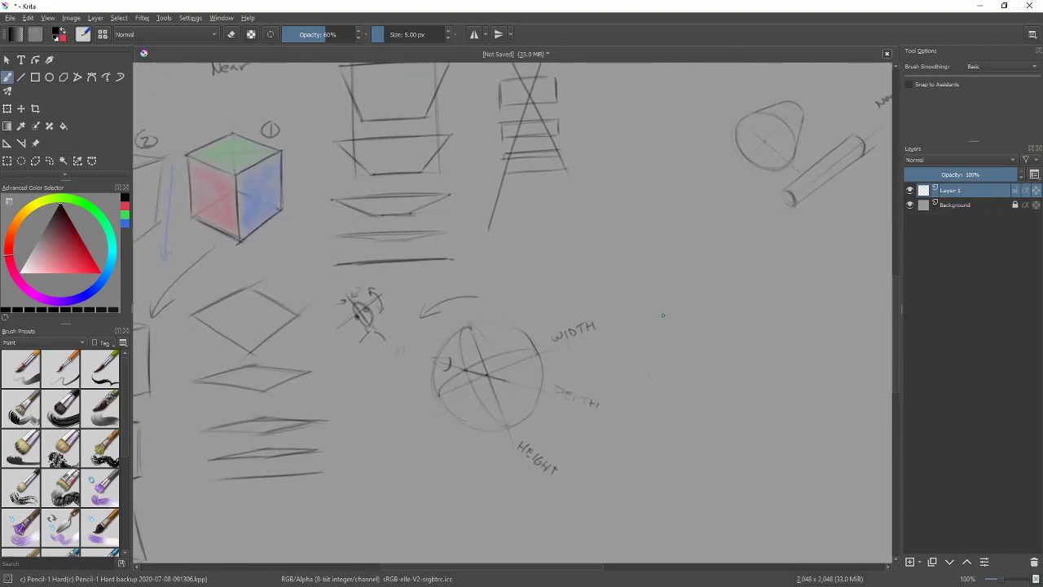
mouse_move(662, 315)
mouse_down()
mouse_move(635, 342)
mouse_move(539, 358)
mouse_move(549, 377)
mouse_move(586, 380)
mouse_move(673, 264)
mouse_up()
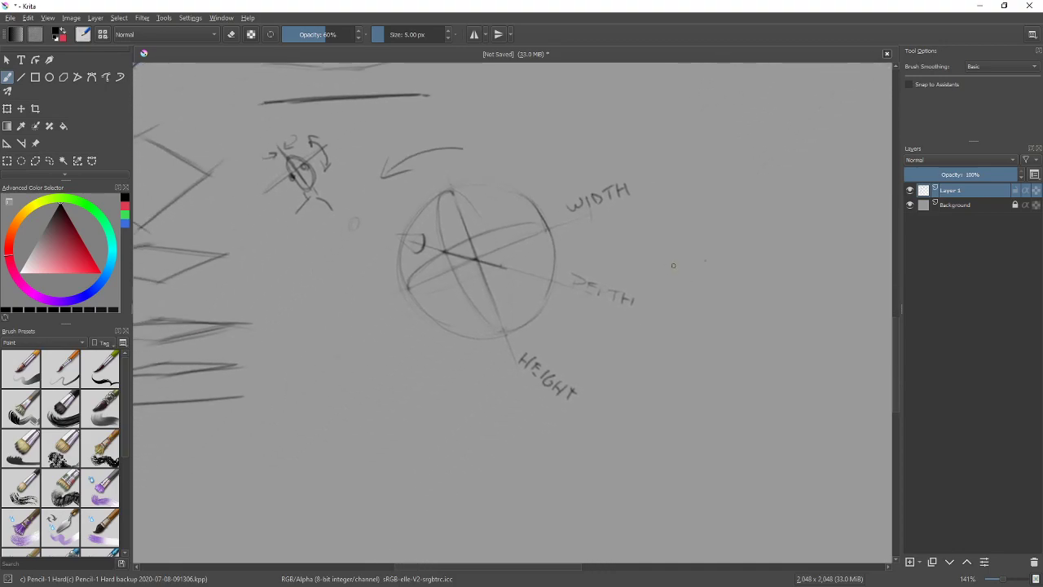
drag(502, 421, 647, 334)
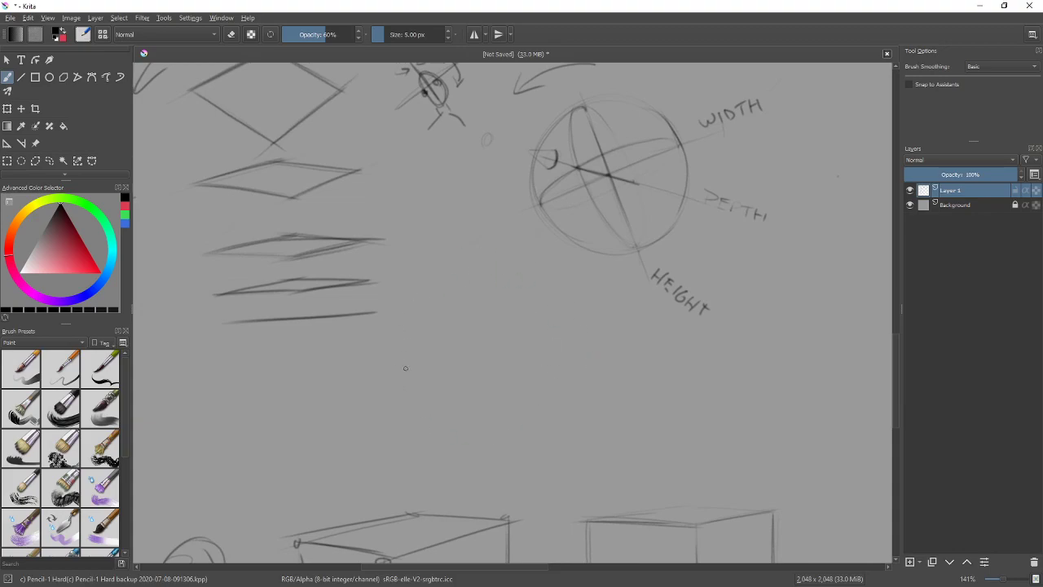
mouse_move(538, 293)
mouse_down()
mouse_move(407, 408)
mouse_move(571, 341)
mouse_move(386, 349)
mouse_move(558, 409)
mouse_up()
mouse_move(546, 314)
mouse_down()
mouse_move(581, 323)
mouse_move(566, 356)
mouse_up()
drag(624, 386, 635, 339)
mouse_move(478, 232)
mouse_down()
mouse_move(482, 253)
mouse_move(503, 247)
mouse_up()
drag(600, 319, 677, 298)
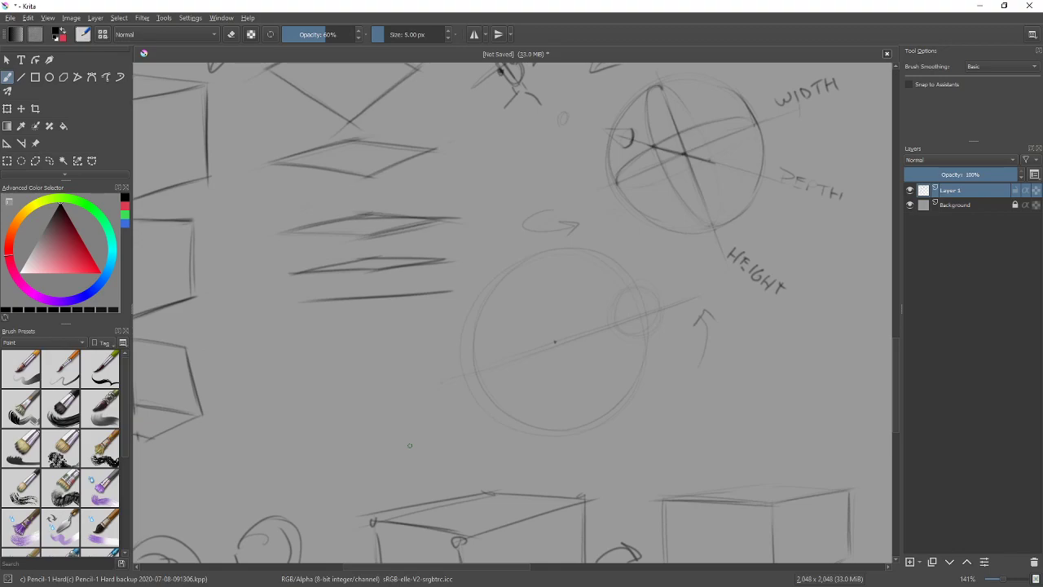
mouse_move(426, 307)
mouse_down()
mouse_move(432, 353)
mouse_move(455, 314)
mouse_up()
Step: Draw a perpendicular axis through the new circle's centre and strengthen the tilted axis
key(6)
key(6)
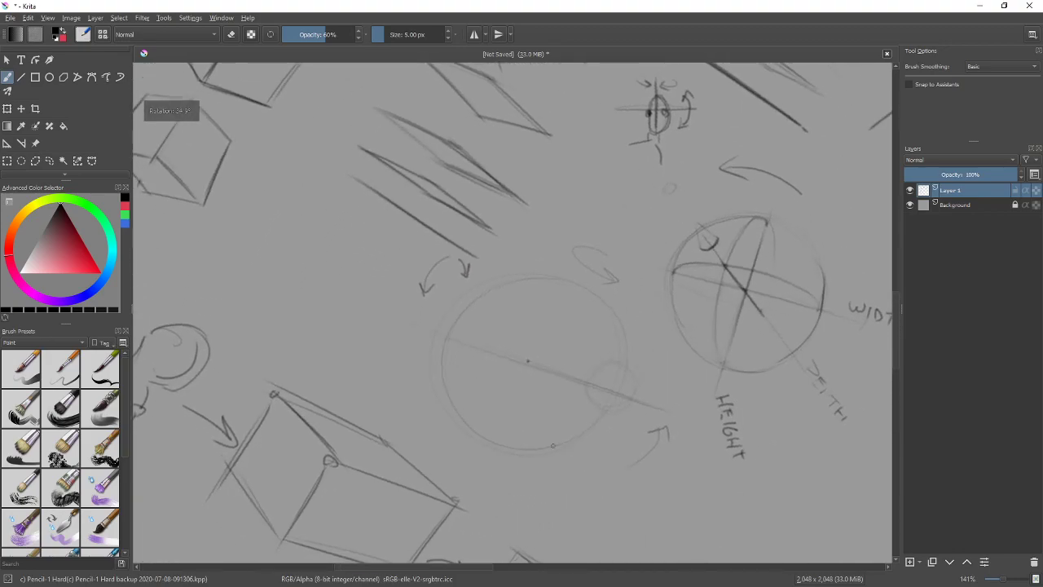
drag(497, 444, 553, 279)
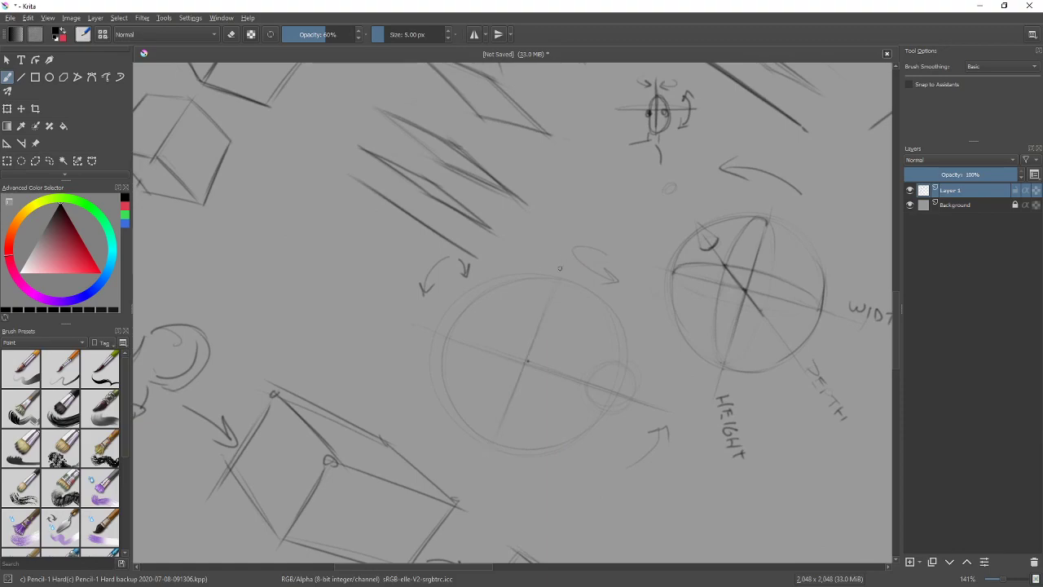
mouse_move(628, 373)
mouse_down()
mouse_move(554, 333)
mouse_move(539, 362)
mouse_up()
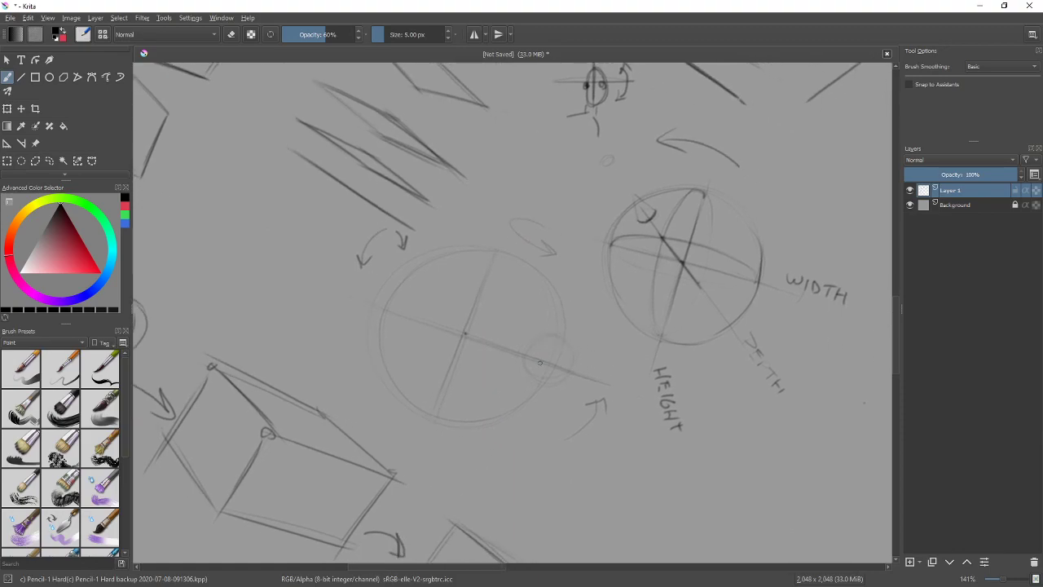
drag(350, 297, 489, 338)
Step: Draw a curved contour between the perpendicular axis ends through the small circle, undoing and redrawing its lower half and darkening the outer edge
scroll(589, 342, up, 3)
mouse_move(589, 342)
mouse_down()
mouse_move(619, 350)
mouse_move(595, 269)
mouse_up()
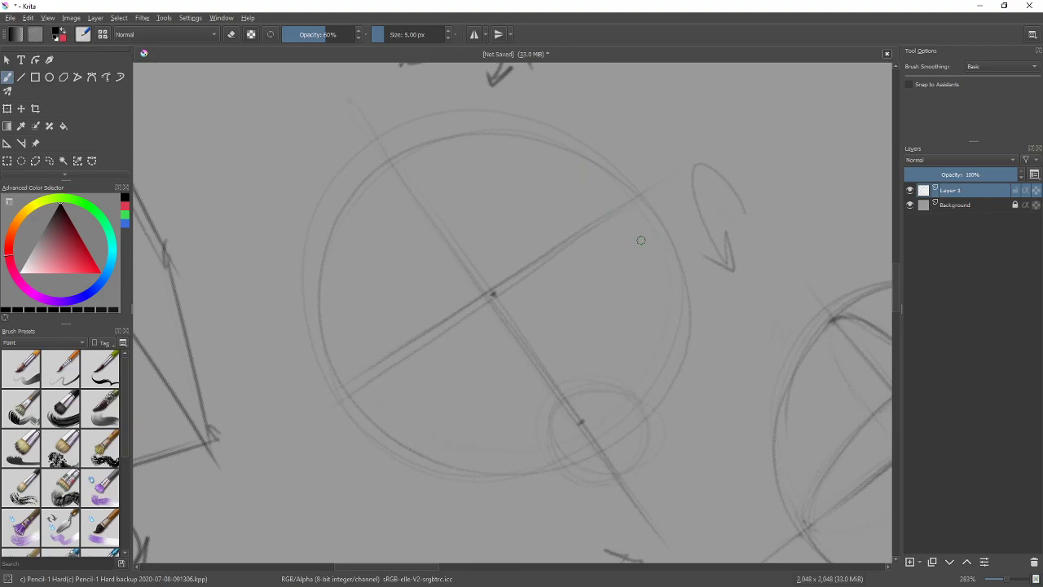
mouse_move(527, 447)
mouse_down()
mouse_move(590, 417)
mouse_move(649, 220)
mouse_move(662, 322)
mouse_up()
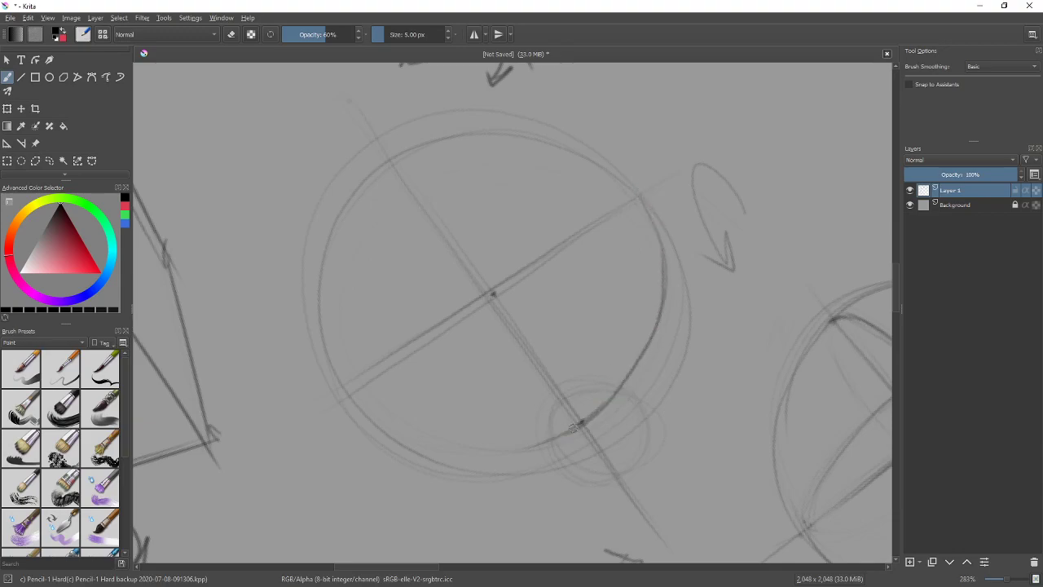
drag(641, 196, 625, 372)
mouse_move(518, 453)
mouse_down()
mouse_move(476, 461)
mouse_move(378, 426)
mouse_move(417, 430)
mouse_up()
key(ctrl+z)
key(ctrl+z)
key(ctrl+z)
mouse_move(356, 400)
mouse_down()
mouse_move(544, 428)
mouse_move(536, 438)
mouse_move(586, 415)
mouse_move(576, 428)
mouse_move(379, 426)
mouse_move(341, 388)
mouse_move(375, 420)
mouse_move(555, 430)
mouse_up()
key(ctrl+z)
key(ctrl+z)
mouse_move(365, 400)
mouse_down()
mouse_move(461, 453)
mouse_move(567, 448)
mouse_move(430, 471)
mouse_move(390, 436)
mouse_move(445, 464)
mouse_move(428, 463)
mouse_move(581, 457)
mouse_up()
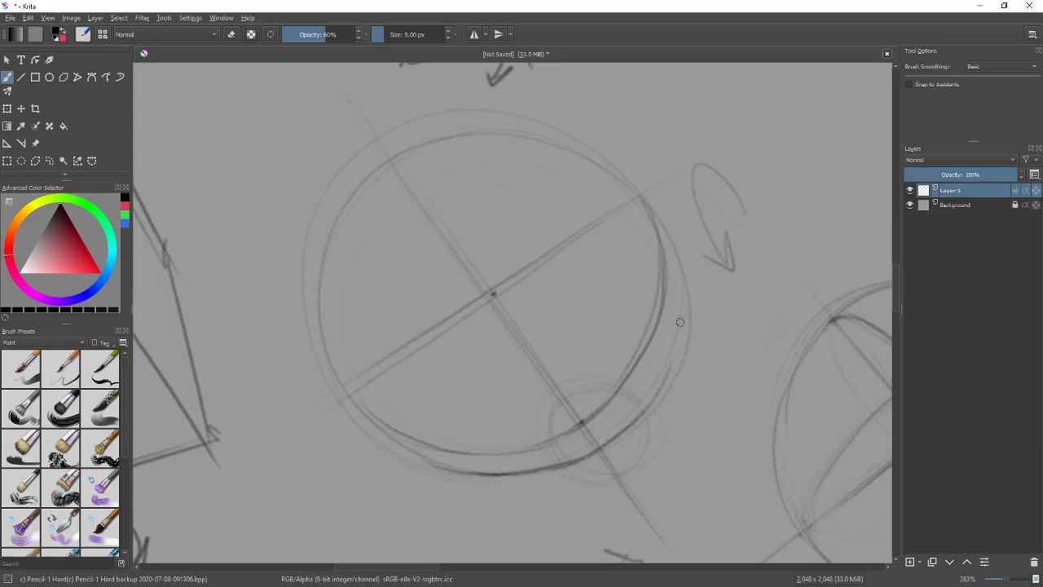
Step: Darken the circle's outer edge alongside the new contour and add a faint contour on the opposite side
mouse_move(652, 209)
mouse_down()
mouse_move(662, 233)
mouse_move(596, 460)
mouse_up()
drag(680, 290, 628, 411)
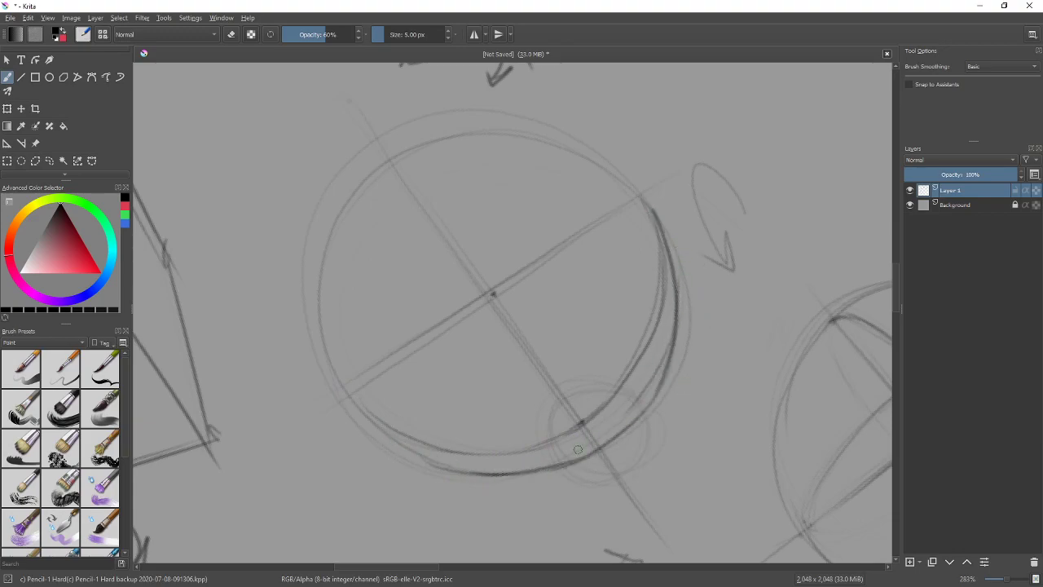
drag(661, 373, 570, 469)
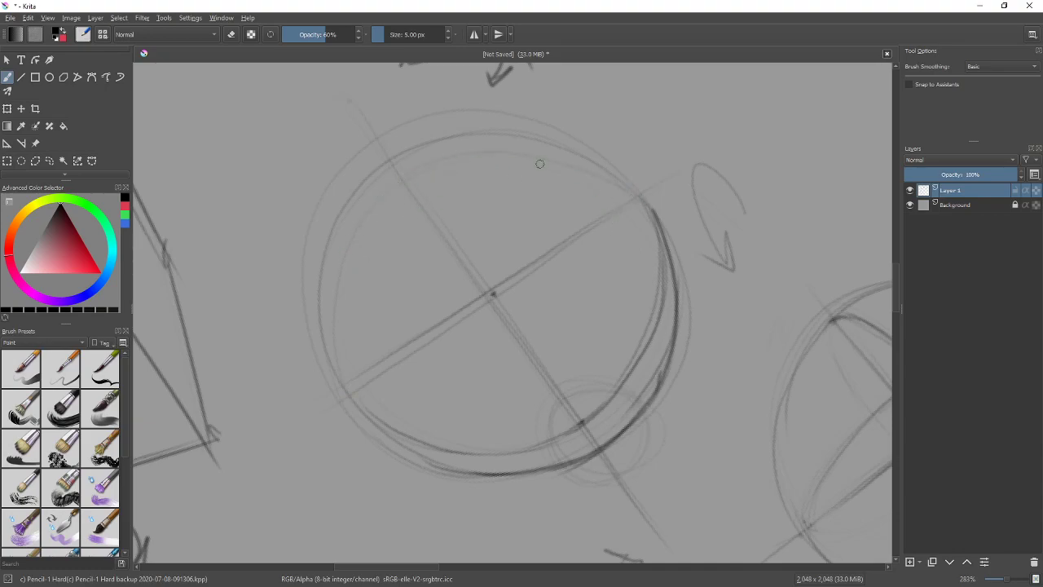
Step: Draw a cone-tipped arrow from the centre through a dot on the contour and a line down from the dot, undoing the darkened perpendicular axis
drag(671, 447, 718, 292)
key(5)
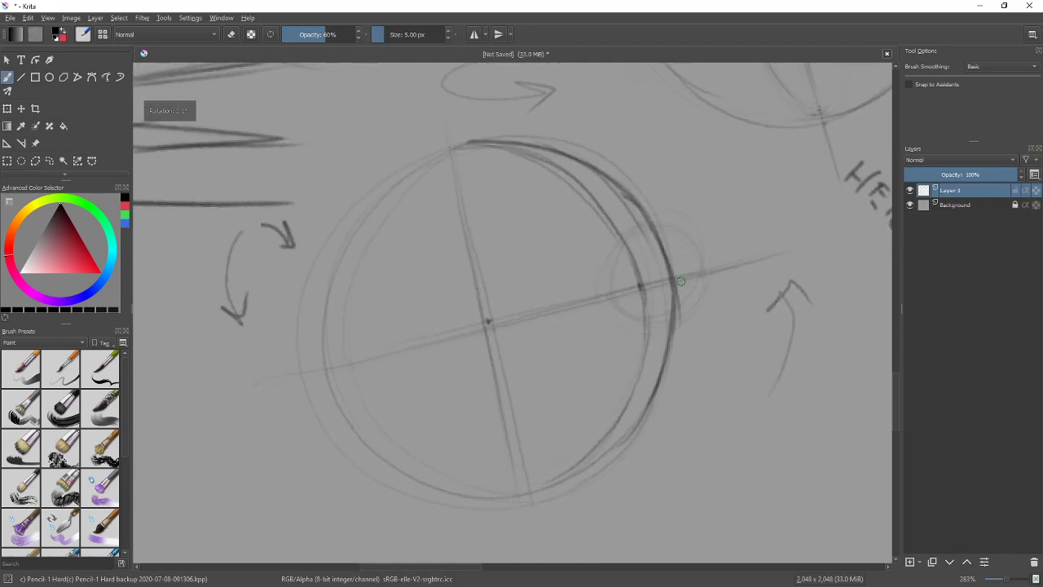
key(minus)
key(minus)
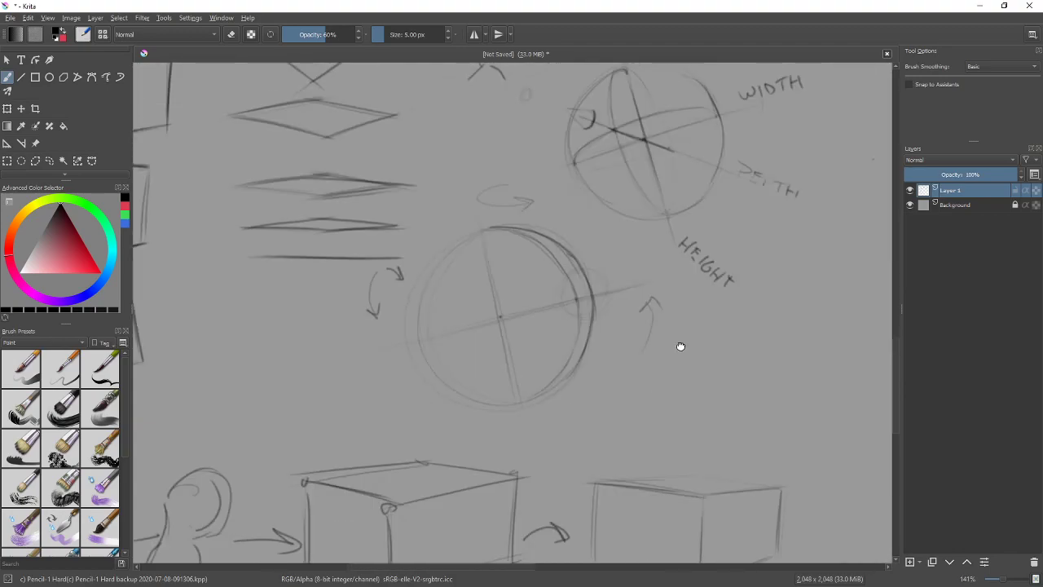
drag(677, 344, 678, 386)
mouse_move(551, 346)
mouse_down()
mouse_move(633, 325)
mouse_move(604, 314)
mouse_move(646, 319)
mouse_move(618, 347)
mouse_up()
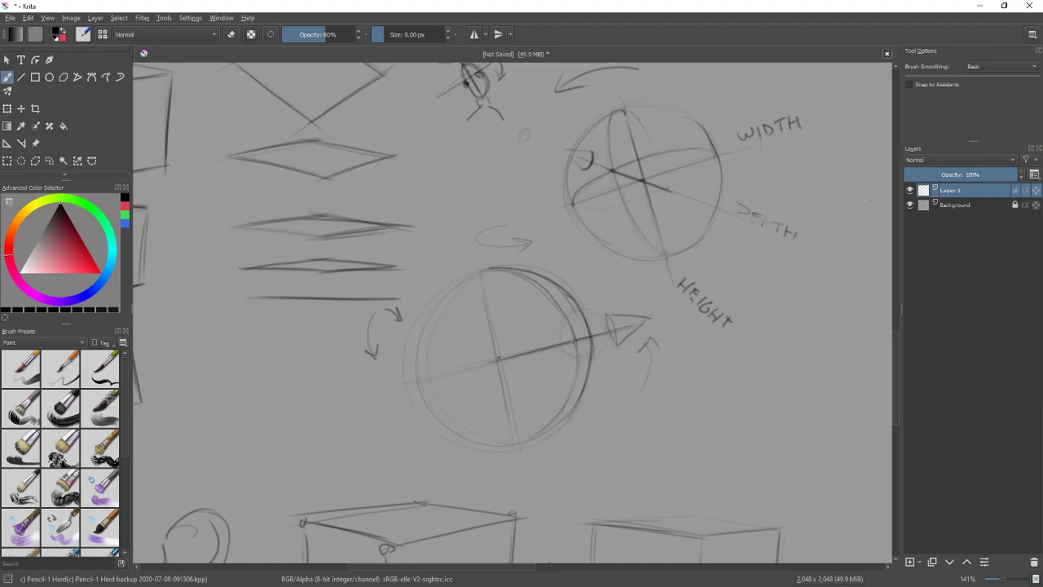
click(574, 342)
drag(578, 362, 605, 461)
drag(499, 365, 514, 432)
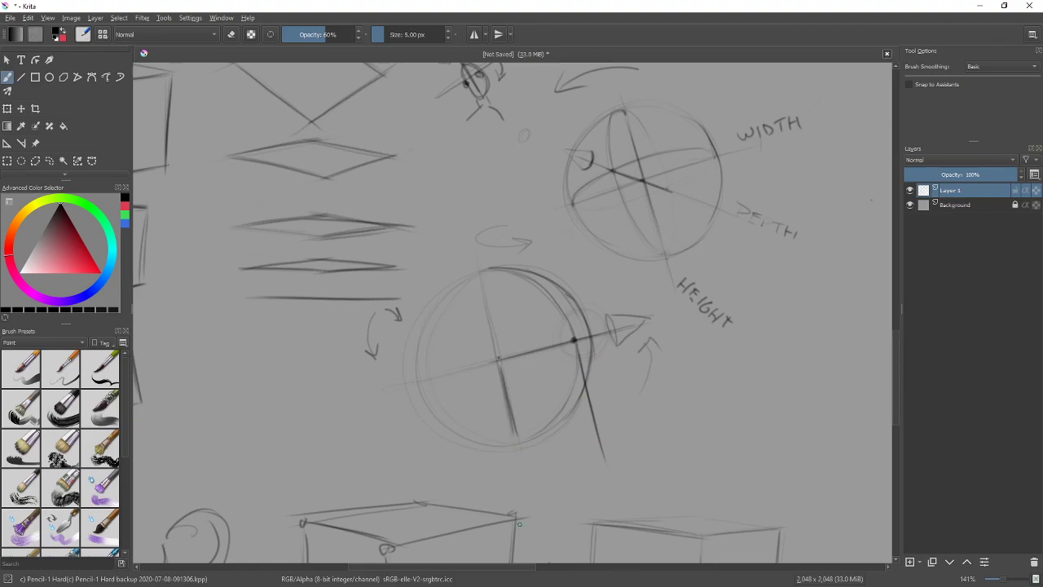
key(ctrl+z)
key(ctrl+z)
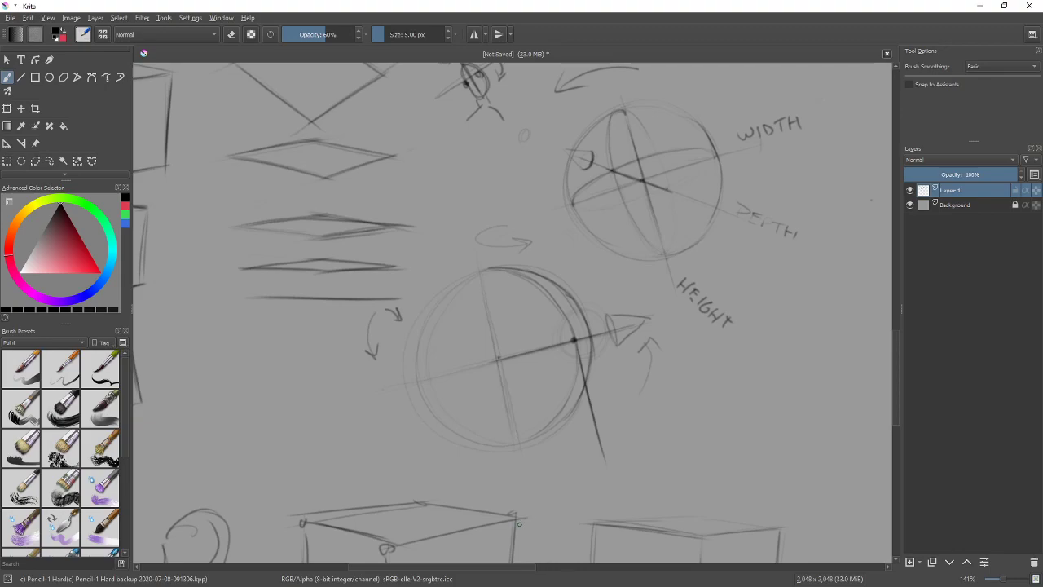
scroll(698, 418, up, 3)
scroll(698, 419, right, 3)
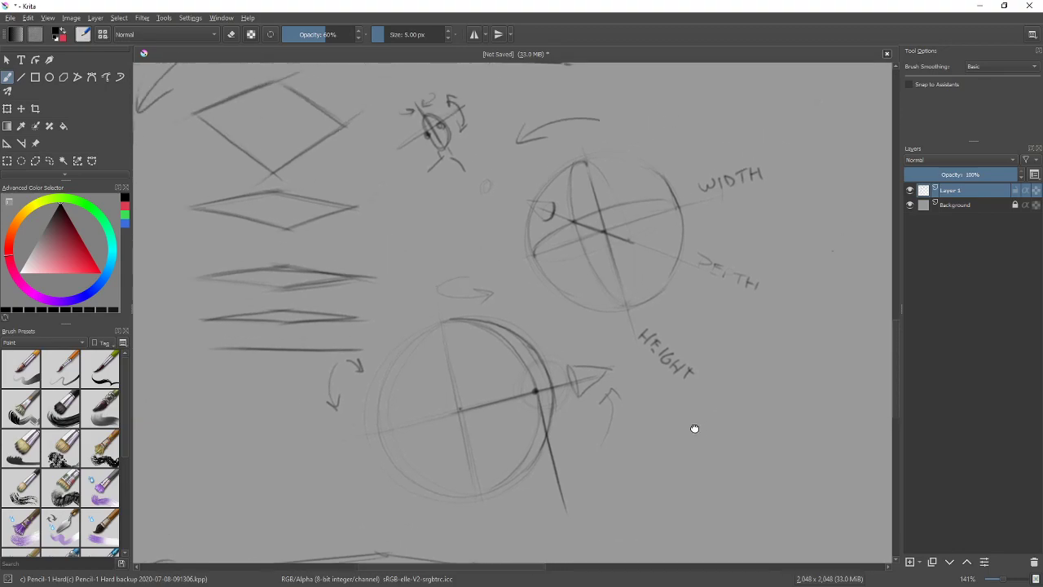
key(minus)
key(minus)
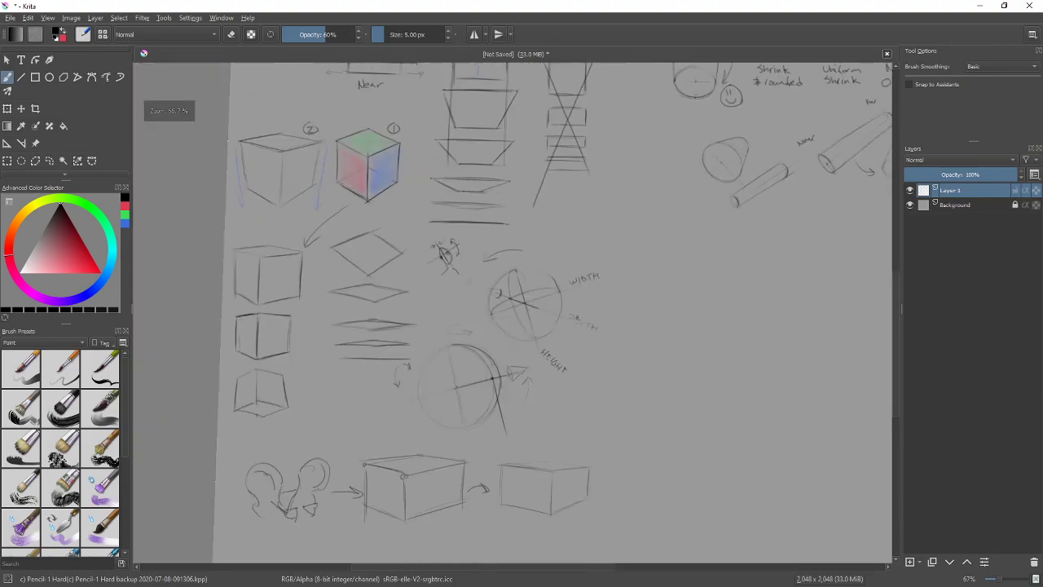
drag(523, 359, 543, 400)
drag(634, 424, 643, 421)
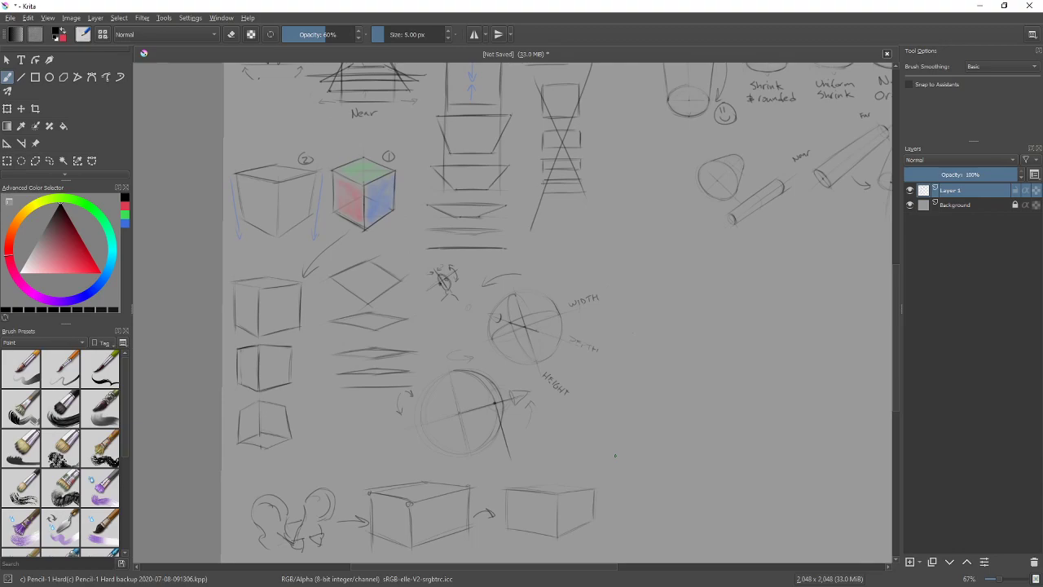
mouse_move(605, 233)
mouse_down()
mouse_move(596, 400)
mouse_move(386, 361)
mouse_move(370, 473)
mouse_move(517, 350)
mouse_move(501, 168)
mouse_move(496, 256)
mouse_move(337, 397)
mouse_move(395, 437)
mouse_move(568, 391)
mouse_move(568, 286)
mouse_move(537, 265)
mouse_up()
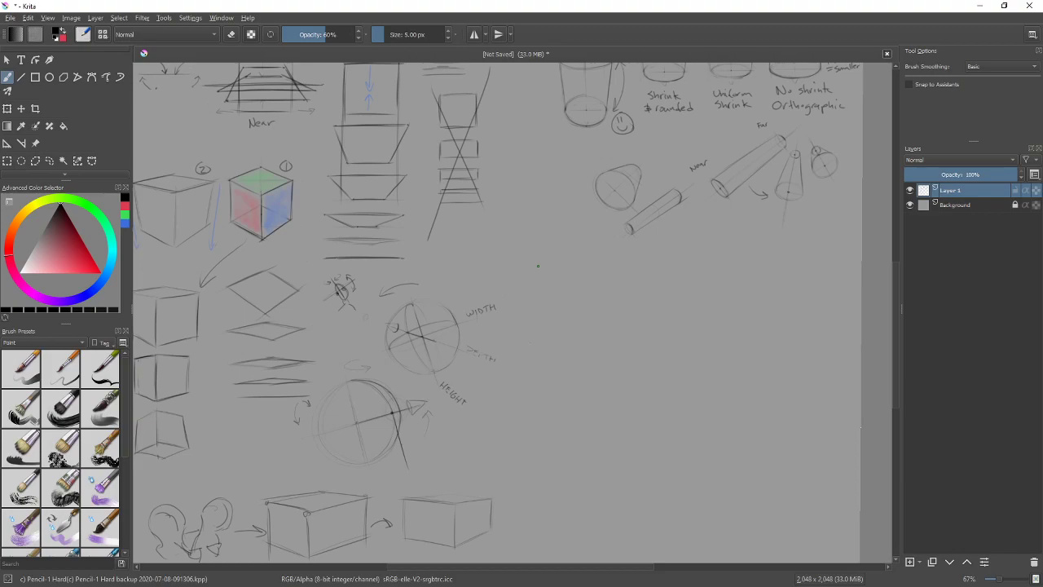
drag(470, 261, 657, 298)
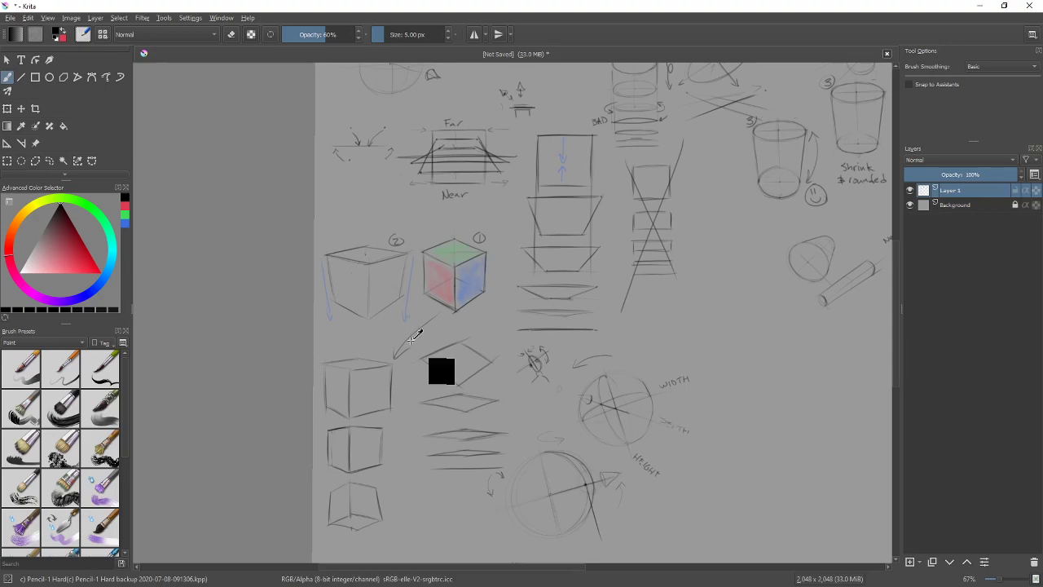
drag(745, 285, 644, 453)
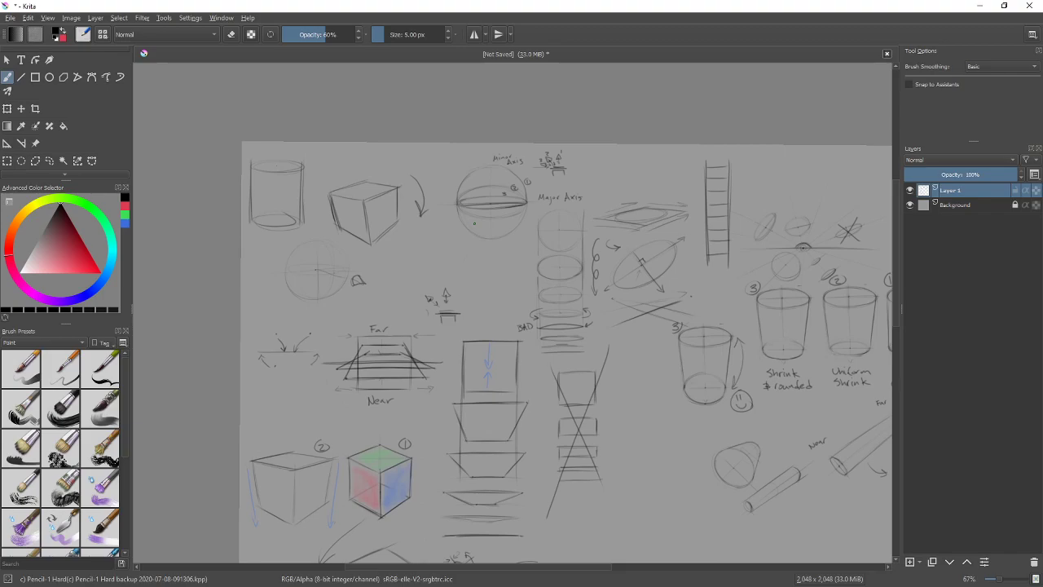
Step: Sketch a pointed oval football outline in the empty area below the tapered cylinders and darken its upper and lower curves
mouse_move(712, 432)
mouse_down()
mouse_move(616, 233)
mouse_move(555, 307)
mouse_move(570, 419)
mouse_up()
key(plus)
key(plus)
mouse_move(582, 297)
mouse_down()
mouse_move(489, 259)
mouse_move(424, 273)
mouse_move(385, 320)
mouse_move(571, 346)
mouse_move(514, 372)
mouse_up()
drag(383, 320, 432, 370)
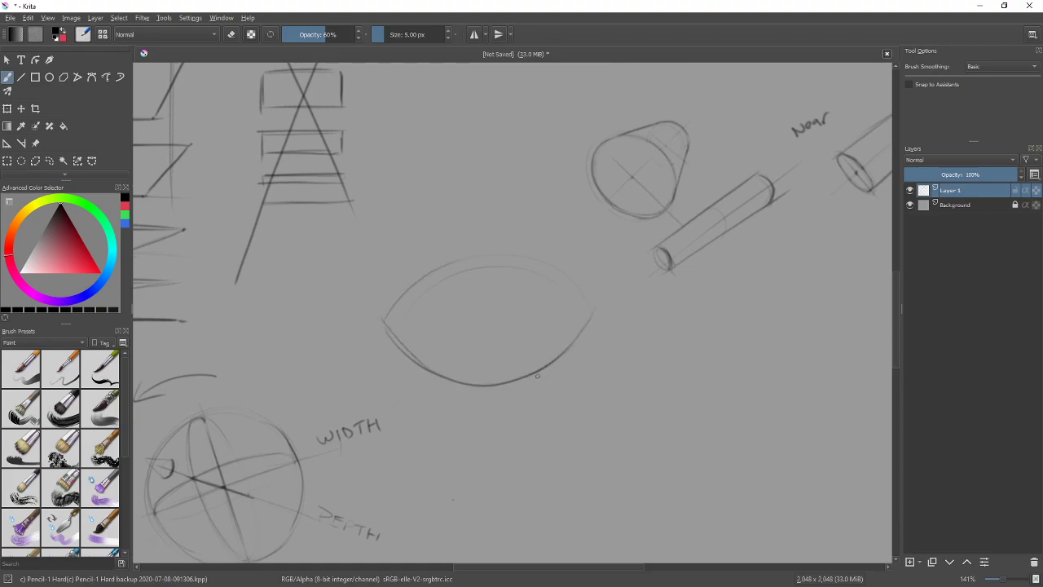
mouse_move(584, 305)
mouse_down()
mouse_move(457, 252)
mouse_move(436, 291)
mouse_move(403, 282)
mouse_up()
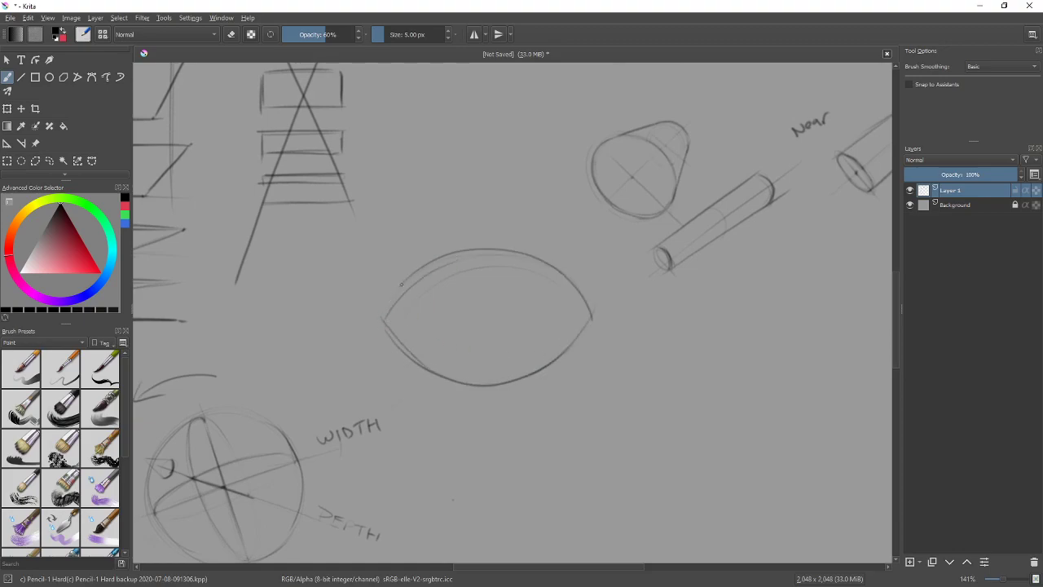
Step: Draw the football's long axis, vertical centre line, stripe lines near both ends and a row of laces across the middle
drag(338, 322, 643, 317)
mouse_move(486, 259)
mouse_down()
mouse_move(489, 383)
mouse_move(483, 289)
mouse_up()
drag(558, 324, 558, 350)
drag(458, 309, 458, 327)
mouse_move(466, 310)
mouse_down()
mouse_move(466, 326)
mouse_move(489, 325)
mouse_up()
drag(504, 311, 514, 325)
drag(524, 310, 525, 319)
drag(449, 316, 528, 316)
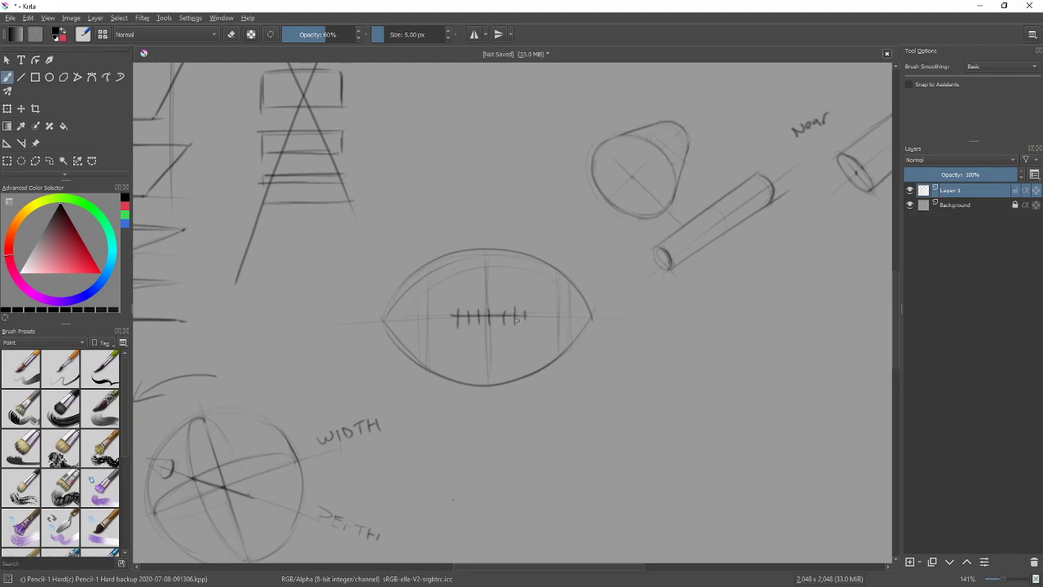
Step: Strengthen and extend the football's long axis, then add arrows at three points of its outline and one leading to the tapered glass
drag(588, 325, 592, 317)
scroll(670, 323, down, 4)
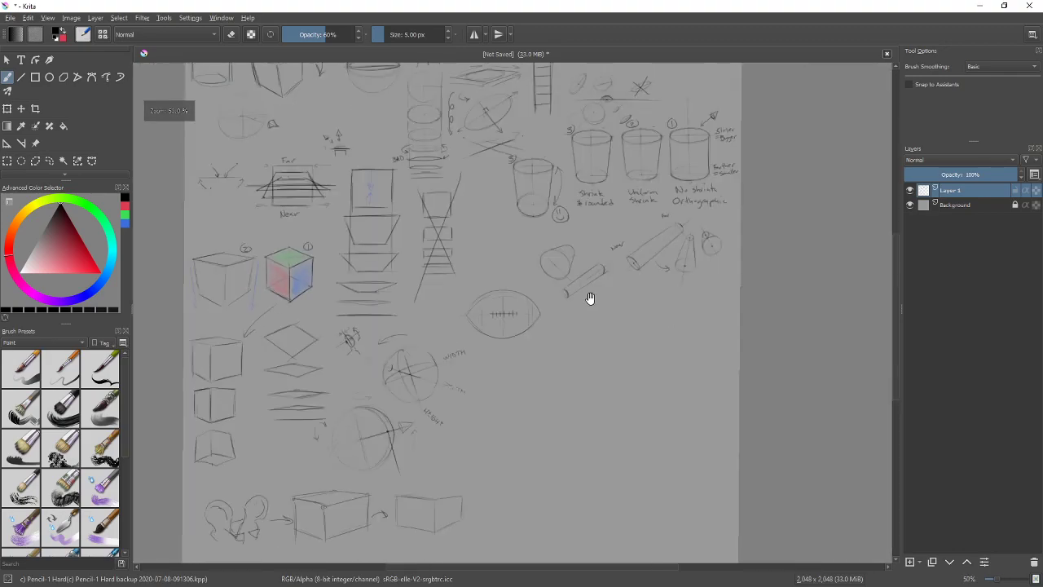
scroll(665, 424, down, 2)
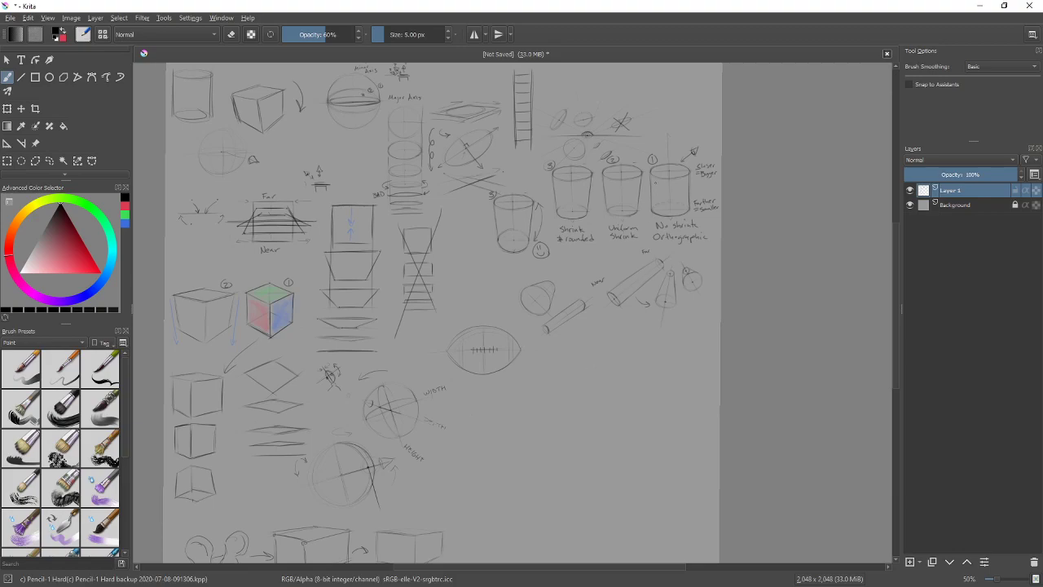
mouse_move(487, 312)
mouse_down()
mouse_move(513, 268)
mouse_move(515, 281)
mouse_up()
drag(492, 353, 554, 351)
mouse_move(569, 400)
mouse_down()
mouse_move(542, 361)
mouse_move(545, 217)
mouse_move(551, 264)
mouse_up()
key(plus)
key(plus)
key(plus)
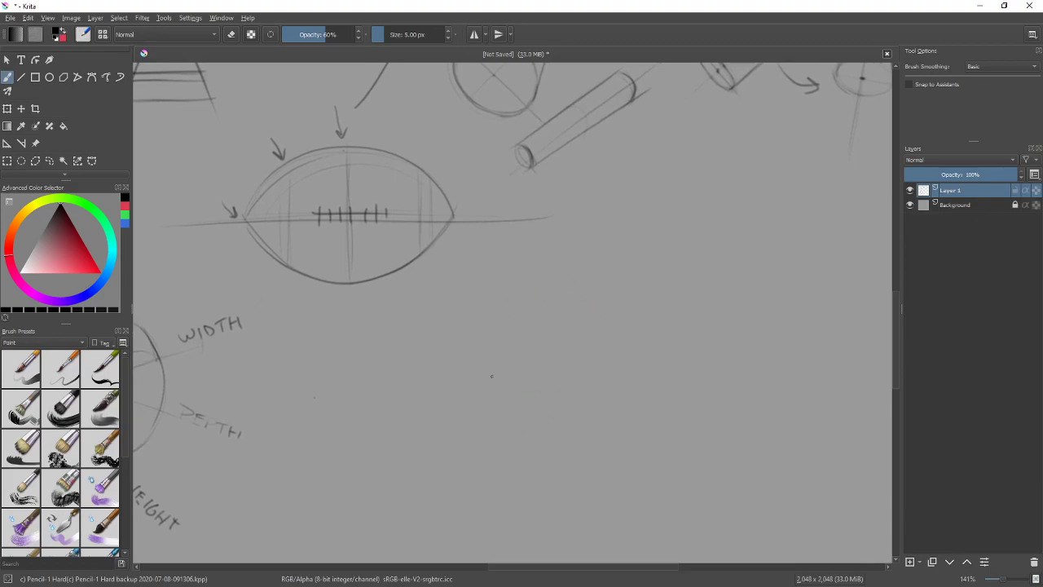
Step: Construct a second, tilted football from a long axis, a central ellipse, smaller ellipses near both ends and dots marking the tips
mouse_move(483, 355)
mouse_down()
mouse_move(591, 322)
mouse_move(513, 398)
mouse_up()
drag(615, 334, 529, 461)
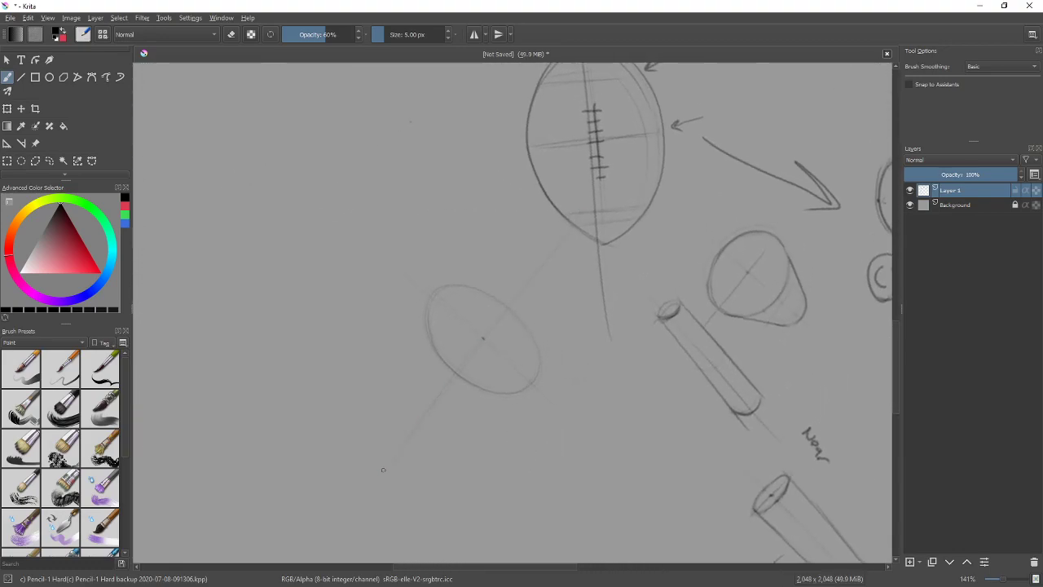
drag(494, 430, 604, 417)
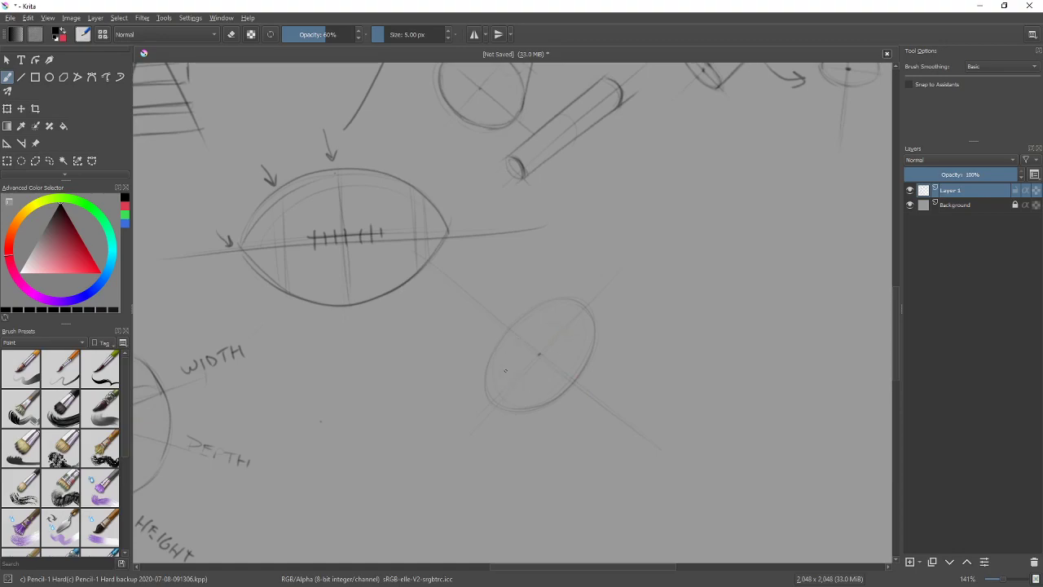
drag(553, 371, 568, 351)
click(453, 281)
mouse_move(693, 294)
mouse_down()
mouse_move(652, 386)
mouse_move(563, 465)
mouse_move(447, 413)
mouse_move(416, 319)
mouse_up()
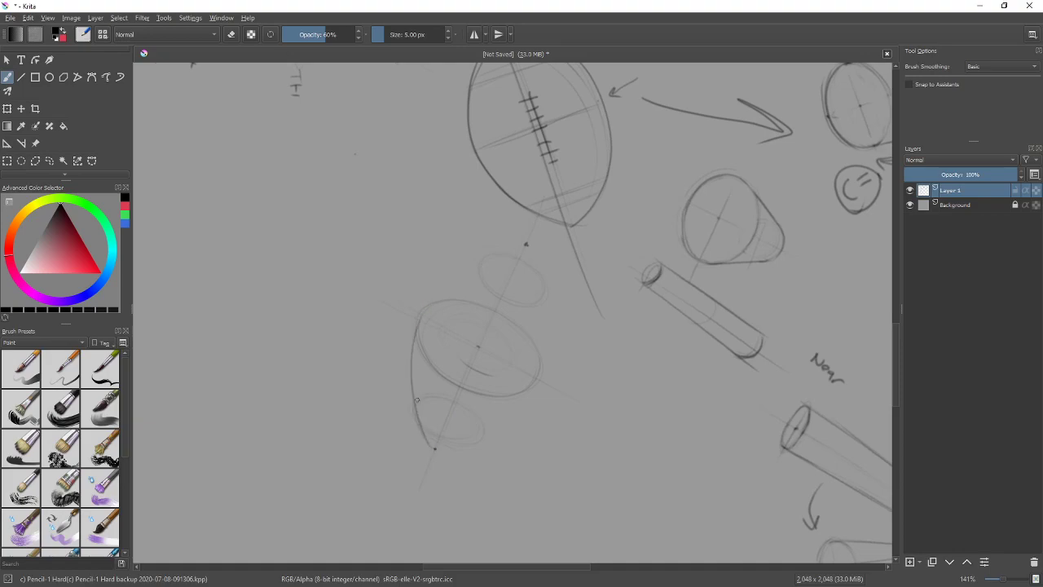
Step: Outline both sides of the tilted football with curves running from tip to tip around the ellipses
drag(526, 244, 417, 316)
mouse_move(611, 314)
mouse_down()
mouse_move(610, 397)
mouse_move(345, 480)
mouse_move(297, 419)
mouse_move(692, 323)
mouse_move(484, 433)
mouse_up()
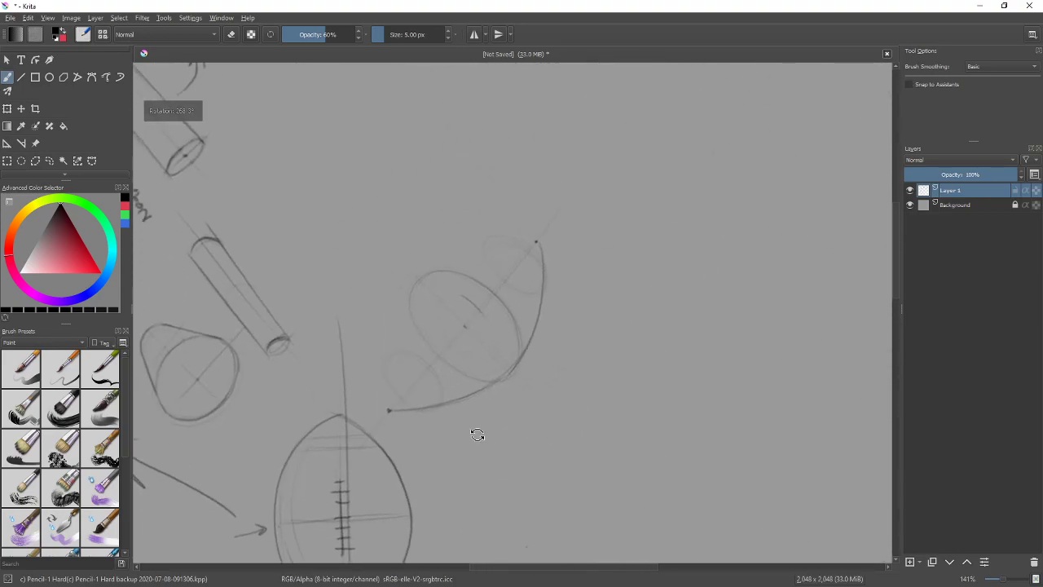
drag(388, 405, 391, 328)
mouse_move(387, 380)
mouse_down()
mouse_move(435, 266)
mouse_move(540, 241)
mouse_move(487, 243)
mouse_up()
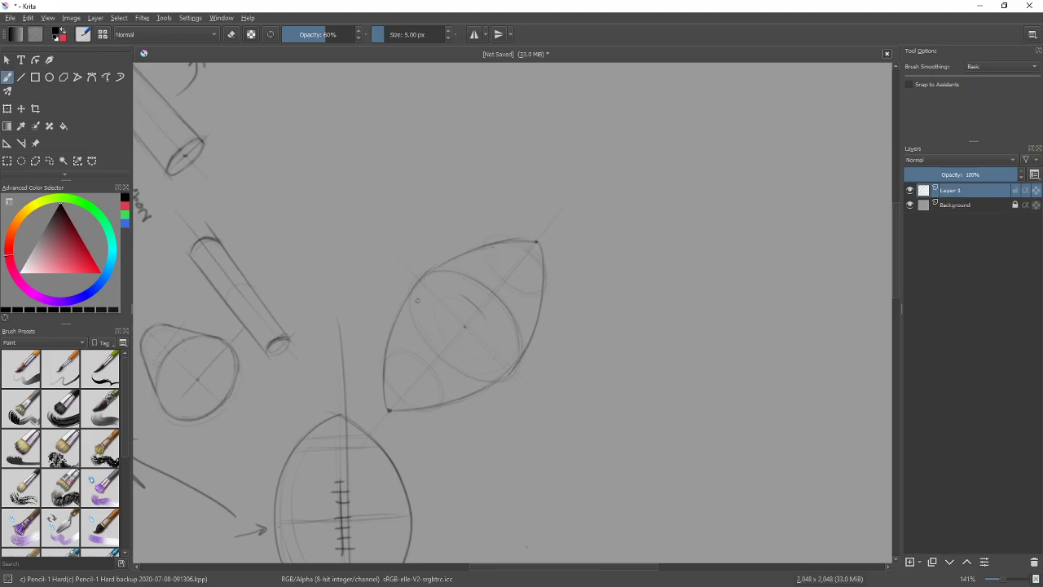
drag(389, 336, 386, 405)
mouse_move(693, 230)
mouse_down()
mouse_move(659, 426)
mouse_move(573, 470)
mouse_move(617, 249)
mouse_move(631, 345)
mouse_move(587, 389)
mouse_up()
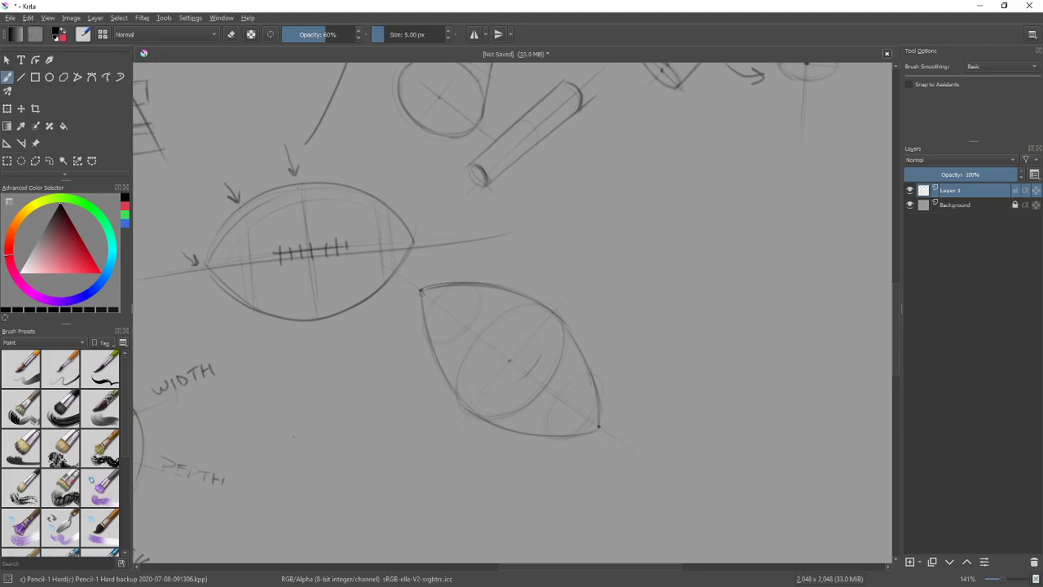
Step: Draw curved stripe bands around both ends of the tilted football, following the small ellipses
mouse_move(441, 329)
mouse_down()
mouse_move(434, 305)
mouse_move(472, 296)
mouse_up()
mouse_move(434, 324)
mouse_down()
mouse_move(466, 303)
mouse_move(485, 314)
mouse_move(456, 340)
mouse_move(481, 314)
mouse_up()
scroll(582, 326, down, 2)
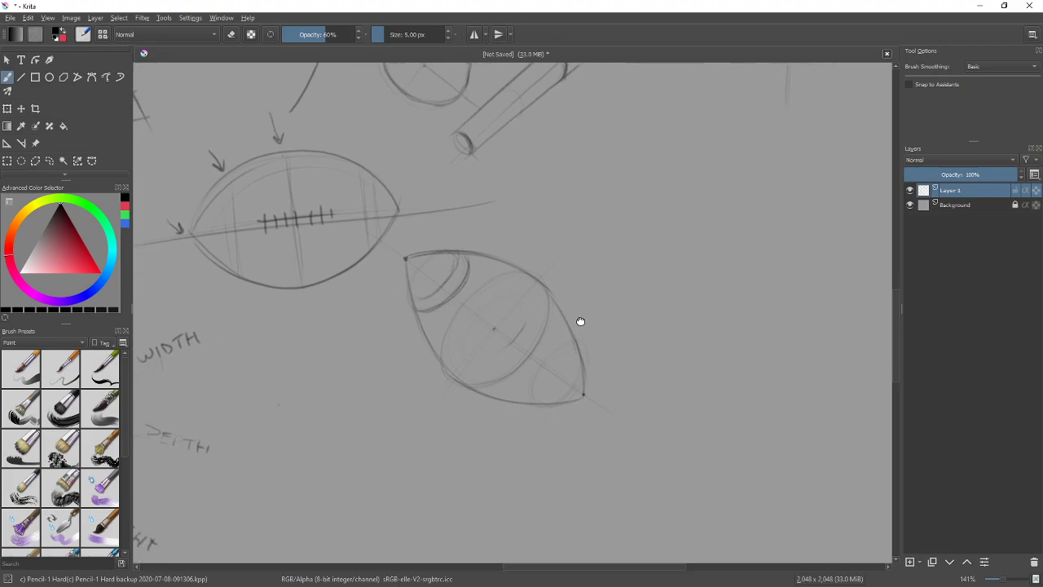
drag(529, 382, 565, 337)
drag(549, 383, 570, 357)
drag(651, 303, 460, 224)
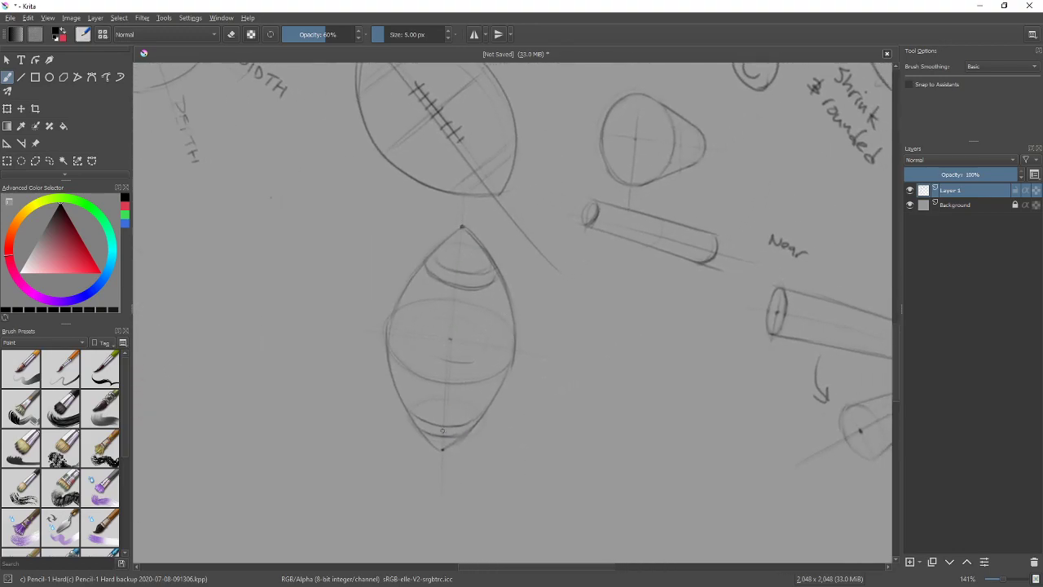
Step: Draw a curved seam from tip to tip over the tilted football's surface and add laces across it
drag(477, 328, 476, 356)
drag(448, 436, 478, 330)
drag(469, 239, 478, 345)
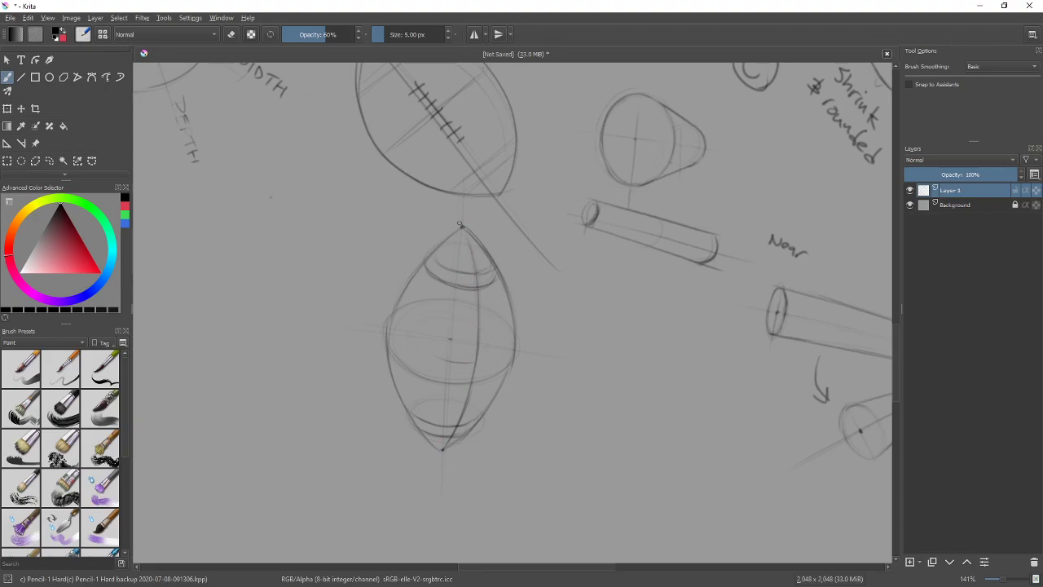
mouse_move(533, 328)
mouse_down()
mouse_move(590, 345)
mouse_move(570, 248)
mouse_move(549, 231)
mouse_move(568, 242)
mouse_move(595, 306)
mouse_move(543, 323)
mouse_up()
mouse_move(534, 295)
mouse_down()
mouse_move(531, 317)
mouse_move(519, 309)
mouse_move(568, 336)
mouse_up()
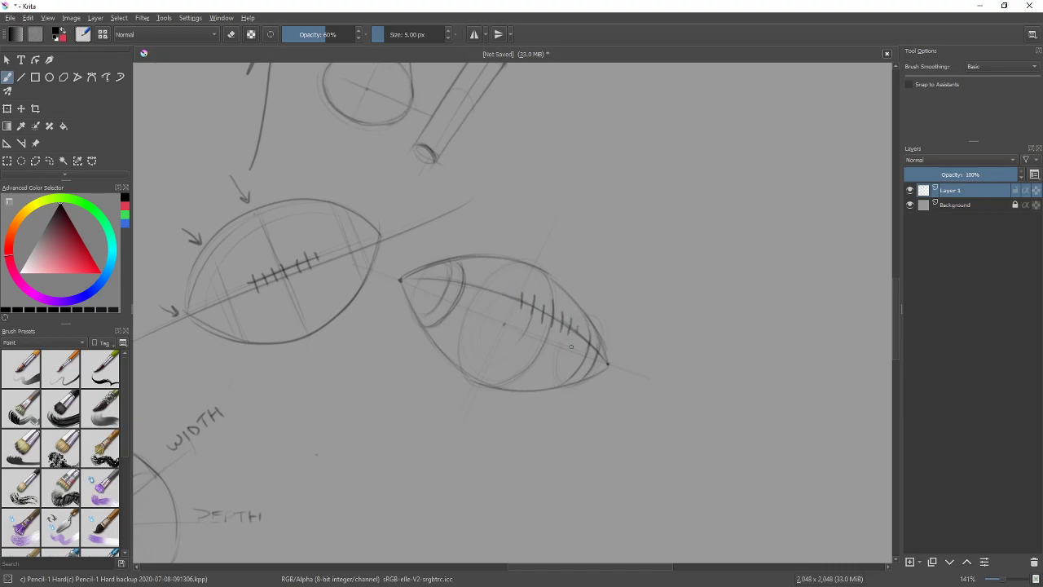
drag(594, 396, 627, 446)
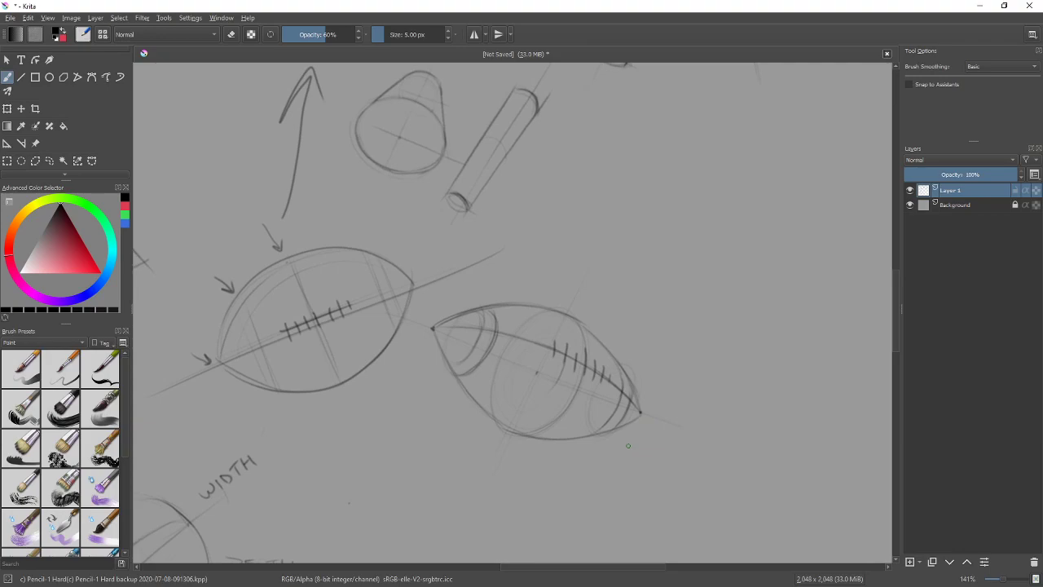
Step: Start a third, more foreshortened football above the second with a slanted long axis and a perpendicular cross axis, undoing a stray mark
drag(711, 355, 237, 361)
drag(633, 281, 659, 285)
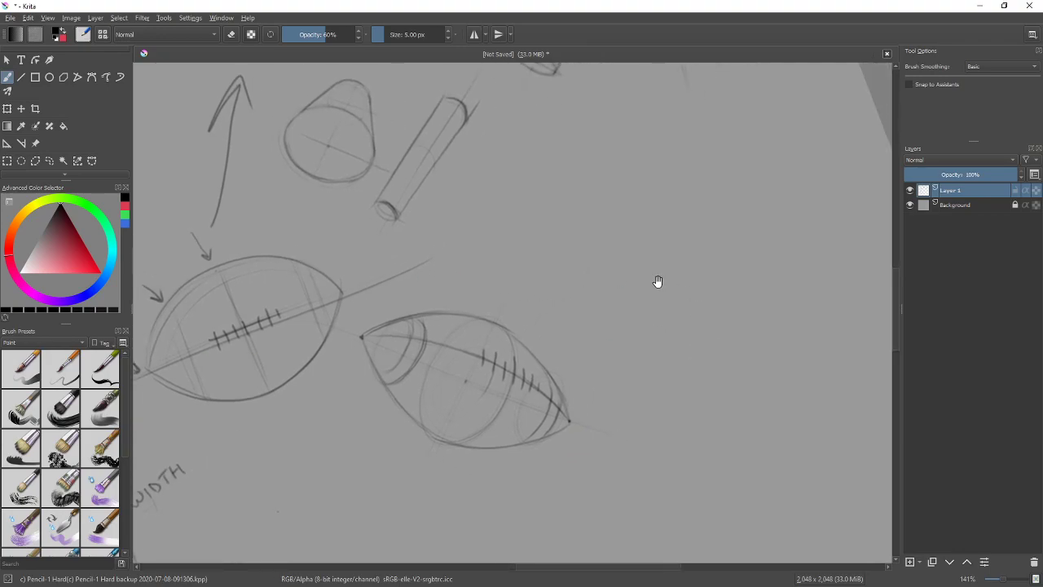
drag(510, 242, 667, 161)
drag(630, 282, 596, 302)
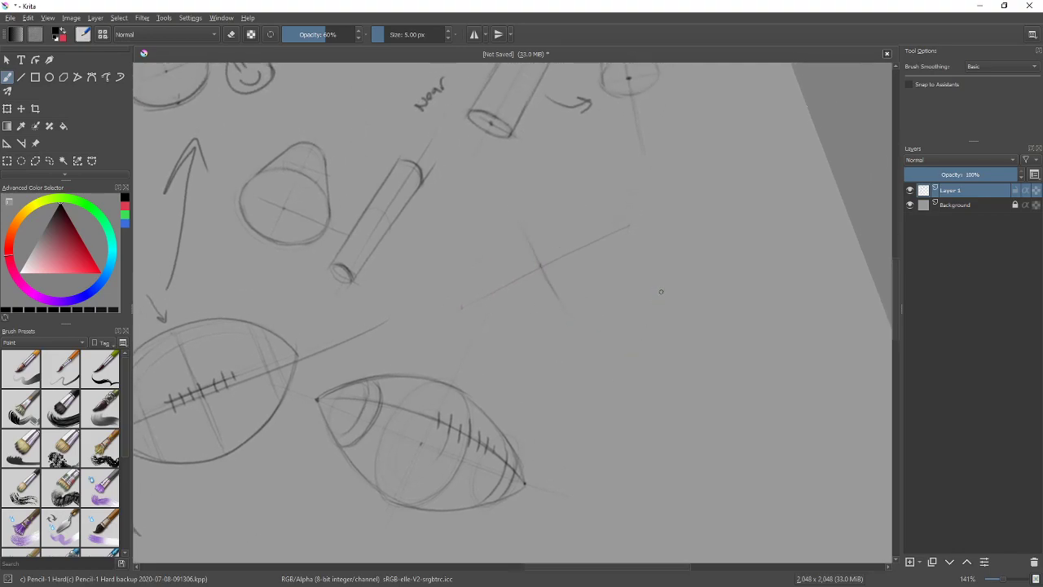
drag(660, 291, 652, 302)
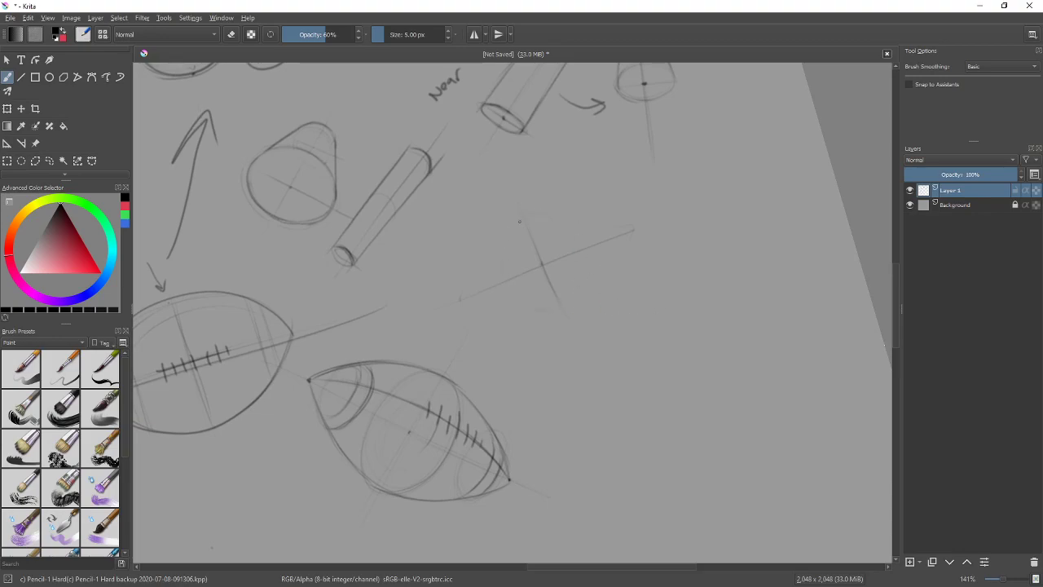
mouse_move(515, 215)
mouse_down()
mouse_move(567, 309)
mouse_move(525, 211)
mouse_up()
key(ctrl+z)
scroll(588, 316, up, 5)
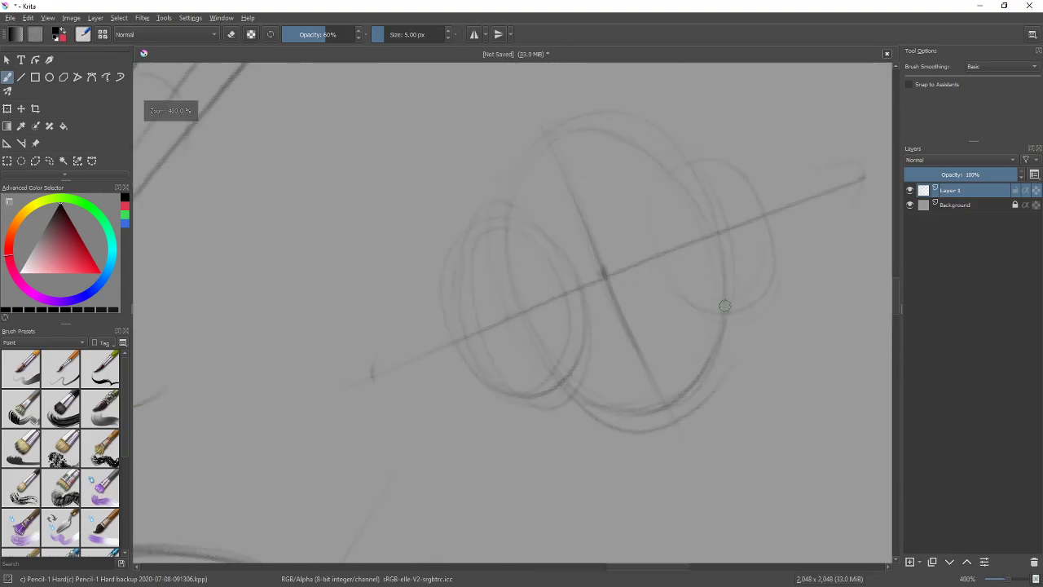
Step: Darken the third football's central and end ellipses and mark its two tips with dots on the long axis
mouse_move(491, 235)
mouse_down()
mouse_move(559, 369)
mouse_move(508, 230)
mouse_move(544, 375)
mouse_move(545, 228)
mouse_move(493, 346)
mouse_move(576, 276)
mouse_move(512, 252)
mouse_move(571, 355)
mouse_move(565, 256)
mouse_up()
mouse_move(523, 228)
mouse_down()
mouse_move(592, 313)
mouse_move(565, 374)
mouse_up()
drag(409, 202, 543, 376)
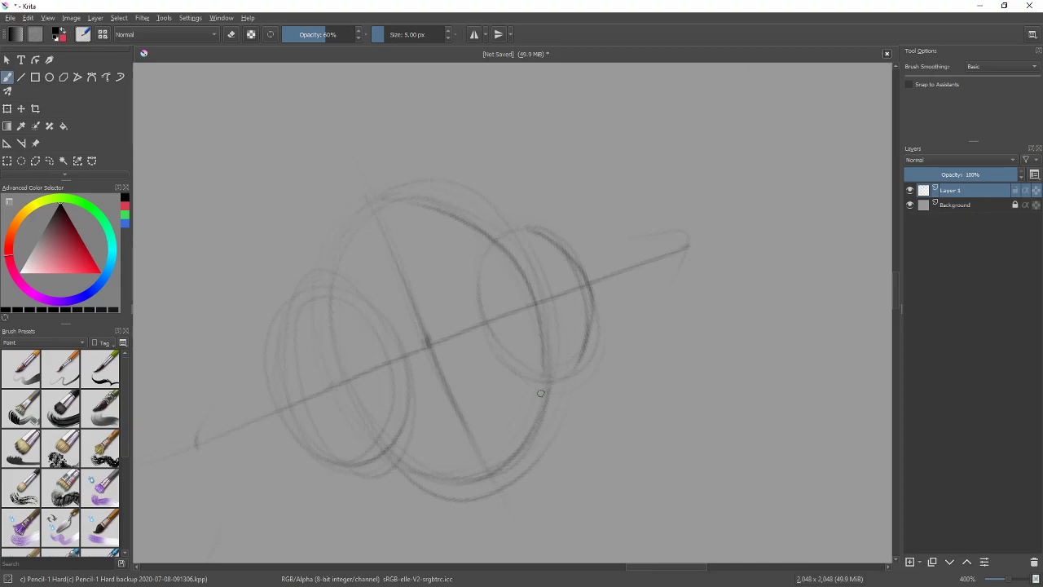
mouse_move(370, 314)
mouse_down()
mouse_move(397, 363)
mouse_move(389, 440)
mouse_up()
drag(614, 344, 658, 281)
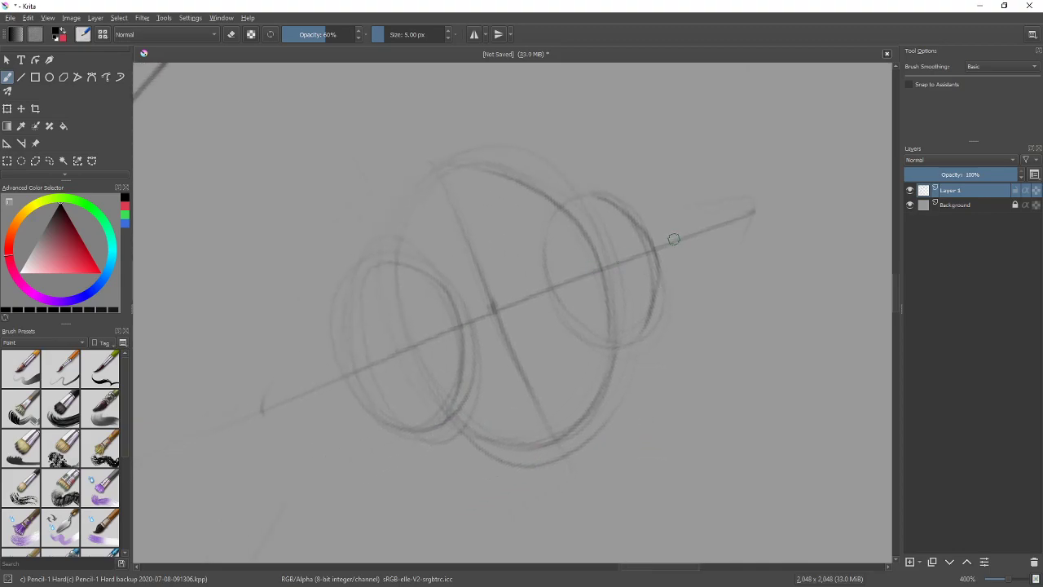
drag(570, 367, 632, 337)
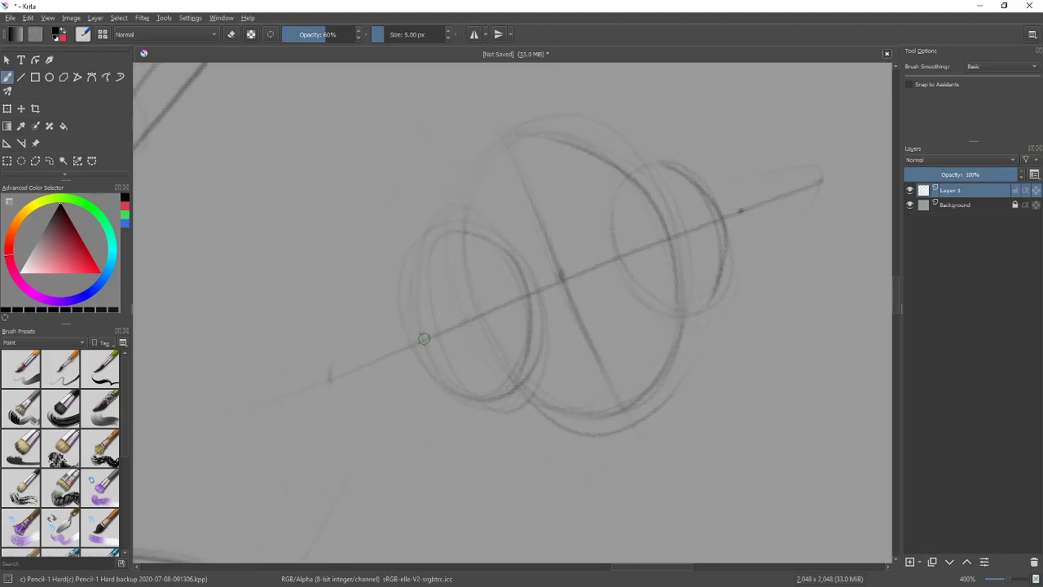
click(398, 349)
drag(404, 279, 437, 309)
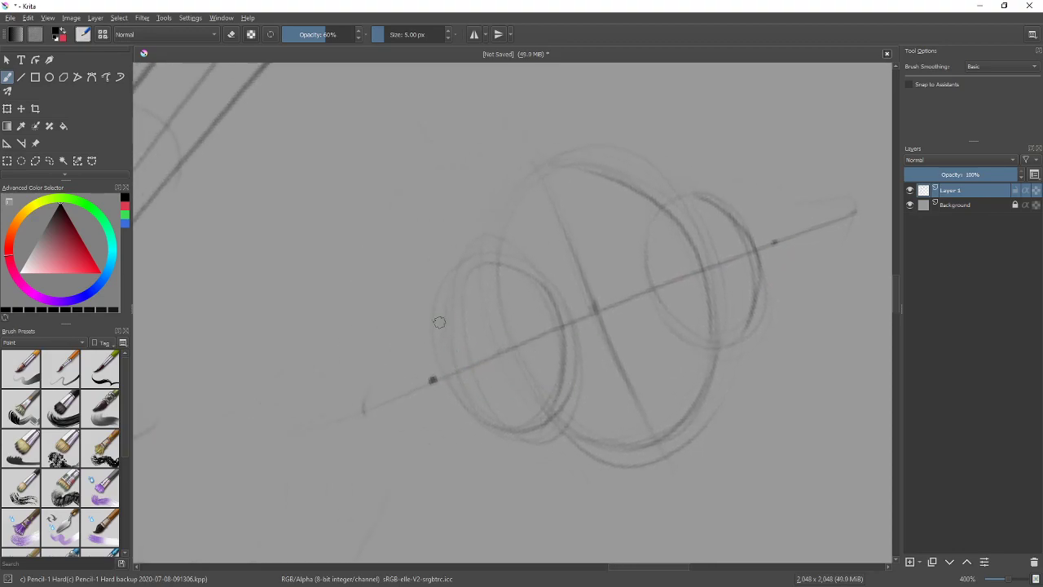
Step: Draw the third football's upper outline from tip to tip over the ellipses, redoing the stroke towards the far tip
drag(432, 377, 465, 255)
drag(433, 379, 518, 189)
drag(461, 241, 568, 175)
drag(636, 168, 740, 195)
key(ctrl+z)
mouse_move(563, 161)
mouse_down()
mouse_move(737, 213)
mouse_move(653, 170)
mouse_move(740, 209)
mouse_move(770, 241)
mouse_up()
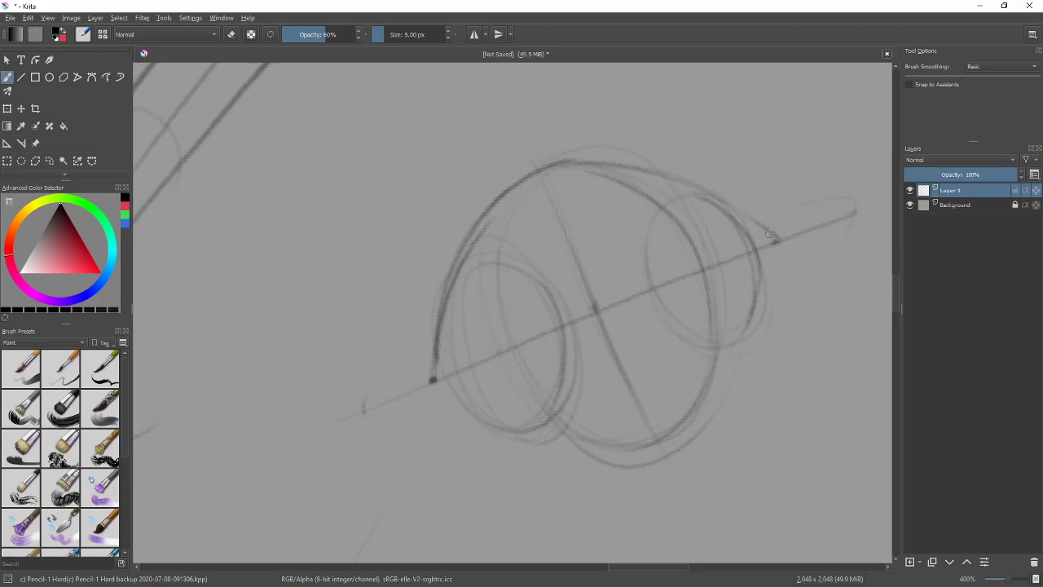
Step: Close the third football's lower outline between the tips, undoing one stroke and darkening the underside curve
mouse_move(666, 437)
mouse_down()
mouse_move(733, 358)
mouse_move(777, 236)
mouse_move(683, 425)
mouse_up()
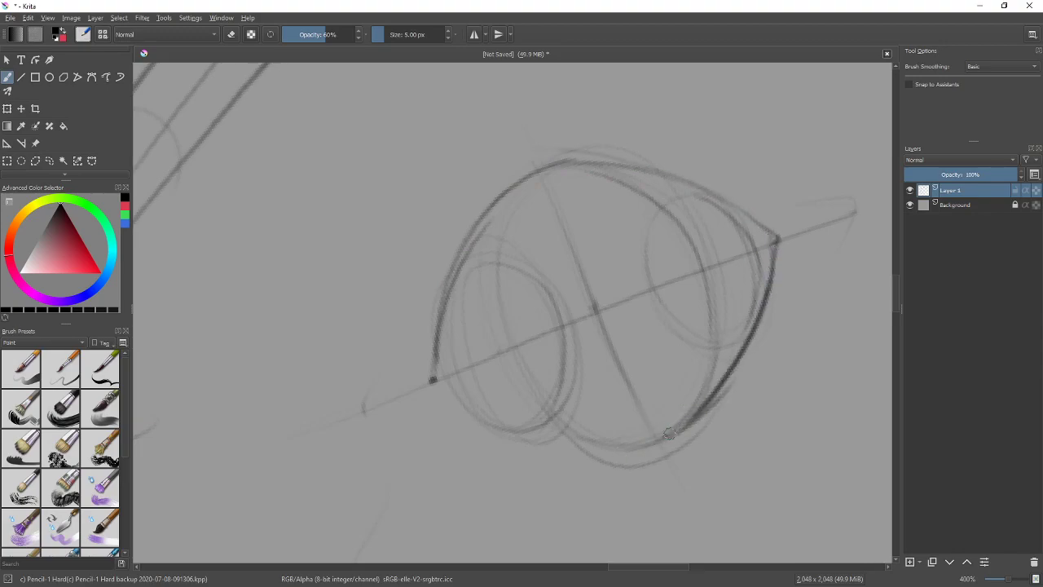
drag(481, 423, 622, 453)
drag(461, 410, 643, 452)
key(ctrl+z)
drag(434, 382, 594, 455)
drag(462, 401, 639, 453)
drag(707, 405, 557, 448)
scroll(624, 342, down, 2)
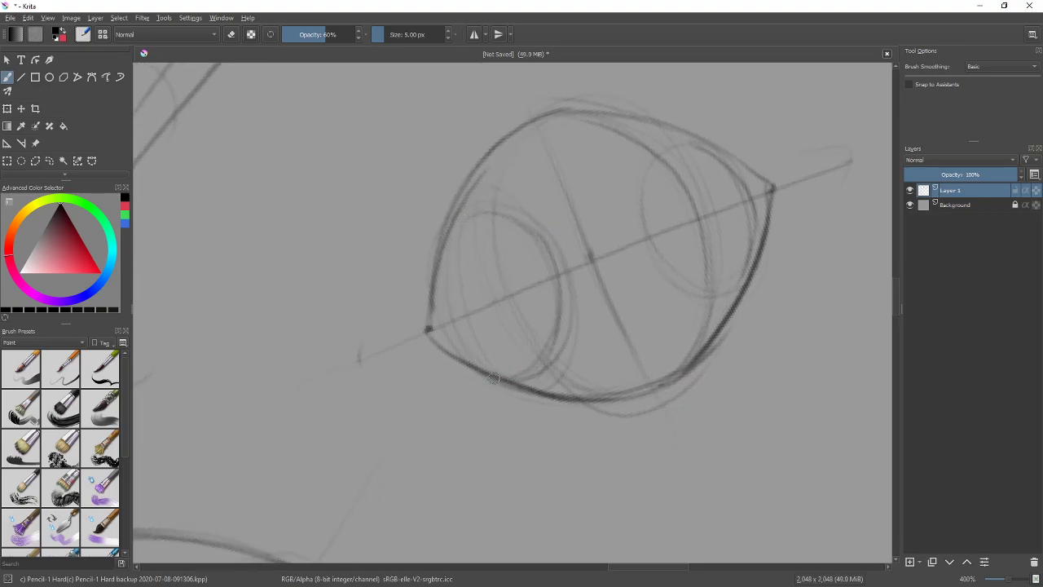
Step: Draw a second stripe curve around the third football's large end ellipse and darken the stripe at the opposite tip
mouse_move(583, 310)
mouse_down()
mouse_move(582, 276)
mouse_move(466, 197)
mouse_up()
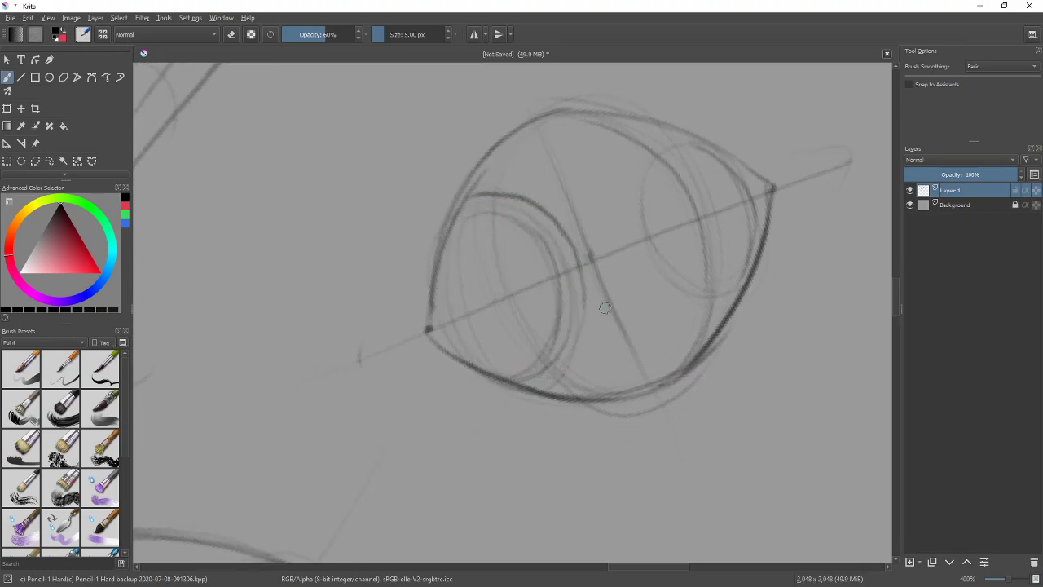
drag(584, 284, 551, 368)
drag(742, 283, 599, 275)
mouse_move(595, 205)
mouse_down()
mouse_move(612, 306)
mouse_move(603, 232)
mouse_up()
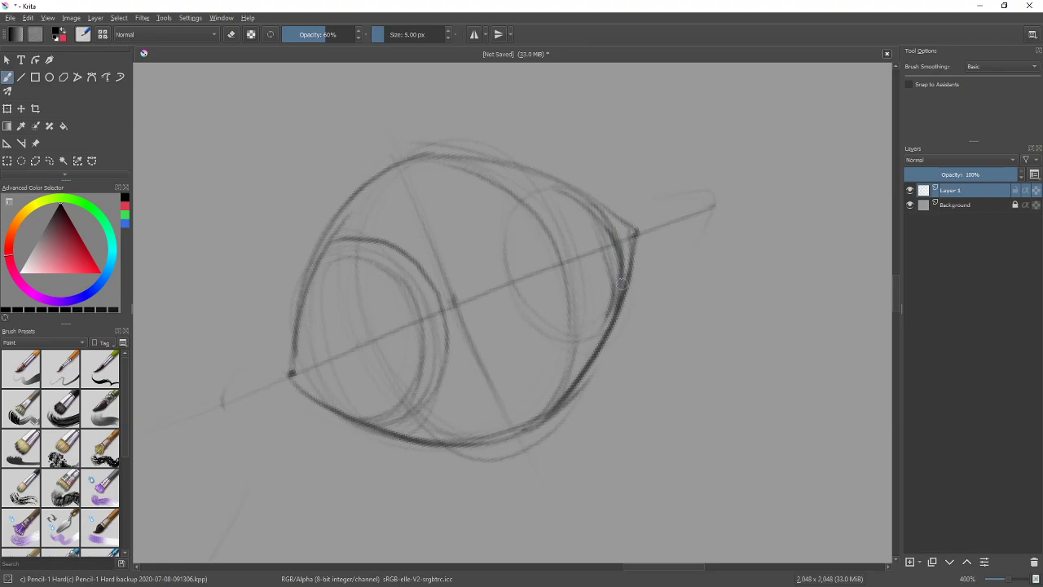
Step: Add a row of laces along the third football's long axis between its centre and the far tip
drag(578, 275, 594, 270)
mouse_move(503, 276)
mouse_down()
mouse_move(509, 298)
mouse_move(555, 277)
mouse_up()
mouse_move(560, 250)
mouse_down()
mouse_move(569, 276)
mouse_move(585, 270)
mouse_up()
mouse_move(601, 241)
mouse_down()
mouse_move(607, 262)
mouse_move(622, 253)
mouse_up()
drag(694, 375, 681, 320)
scroll(682, 320, down, 5)
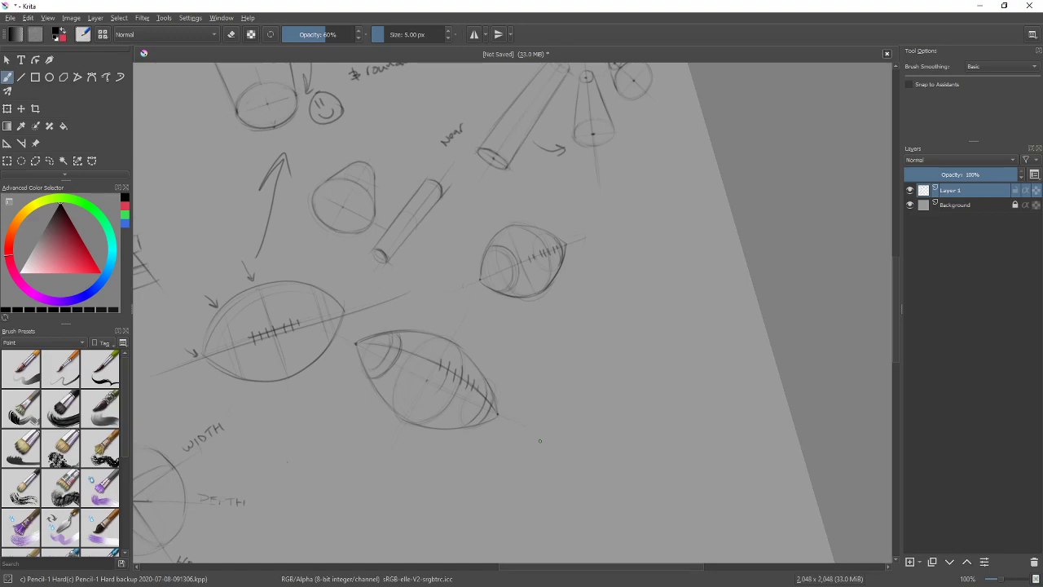
mouse_move(349, 453)
mouse_down()
mouse_move(508, 413)
mouse_move(497, 394)
mouse_move(629, 437)
mouse_move(624, 512)
mouse_move(698, 444)
mouse_up()
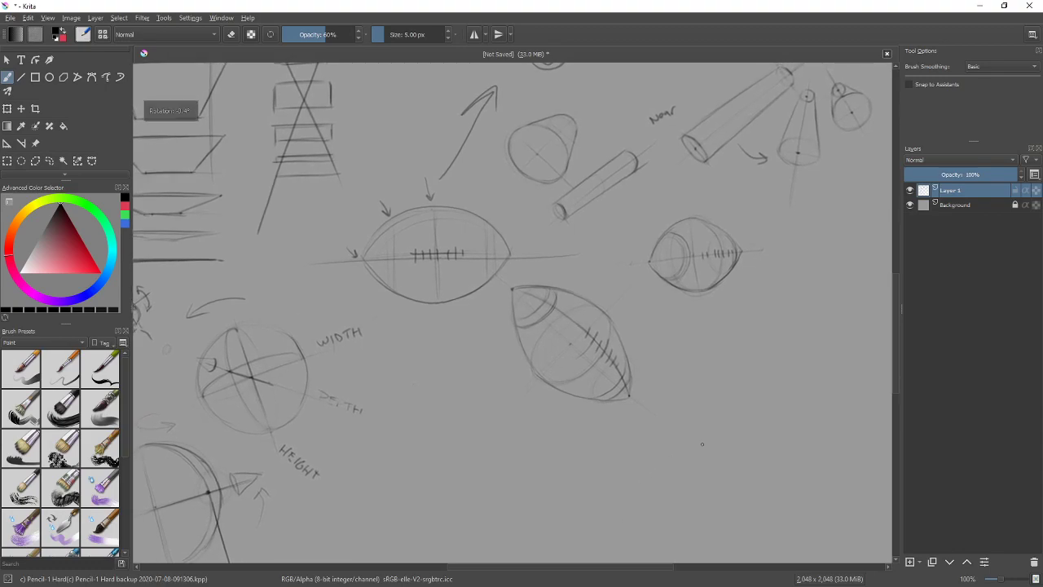
mouse_move(433, 294)
mouse_down()
mouse_move(411, 359)
mouse_move(526, 521)
mouse_move(204, 552)
mouse_move(410, 295)
mouse_move(612, 205)
mouse_move(710, 412)
mouse_move(424, 350)
mouse_move(419, 418)
mouse_move(401, 400)
mouse_up()
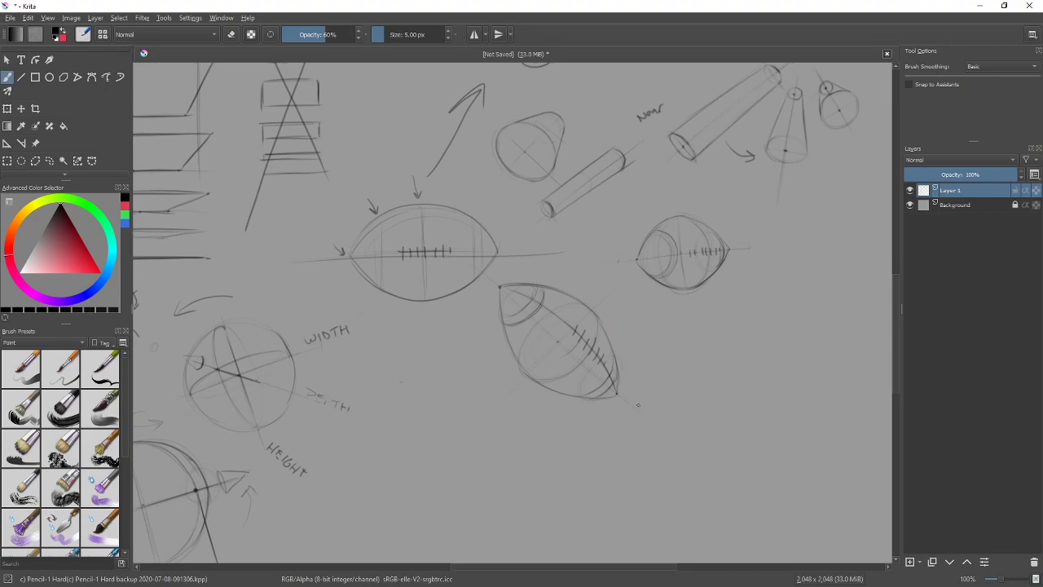
drag(584, 288, 630, 344)
drag(634, 330, 630, 344)
drag(585, 299, 596, 288)
key(ctrl+z)
key(ctrl+z)
key(ctrl+z)
key(ctrl+z)
Step: Draw cross-contour curves around the near-to-far cylinder, add a curved form wrapping off its underside, and mark it with a small arrow
drag(709, 112, 530, 290)
drag(548, 235, 563, 243)
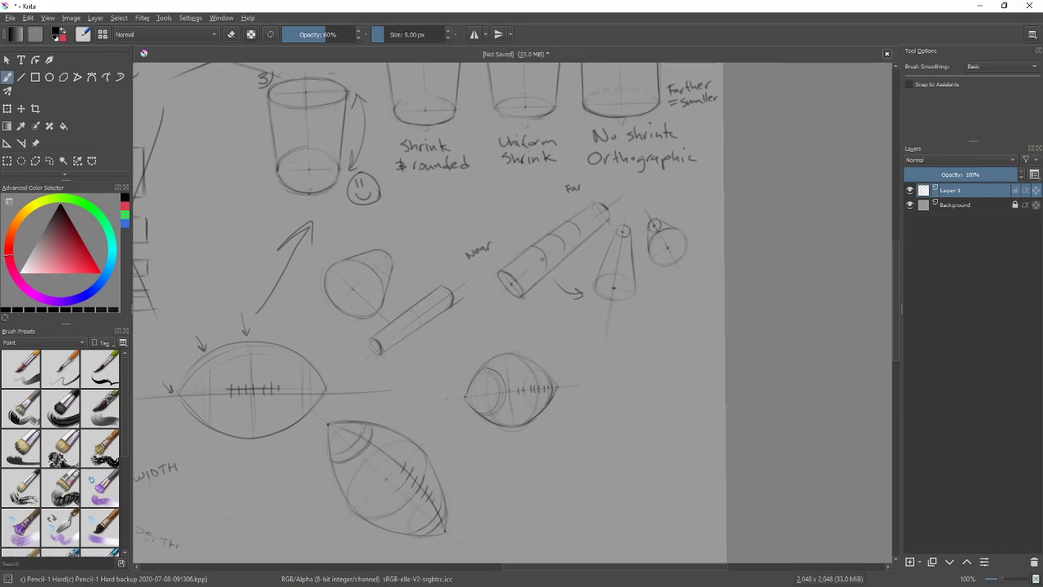
drag(541, 242, 554, 252)
drag(559, 263, 591, 245)
drag(569, 280, 580, 273)
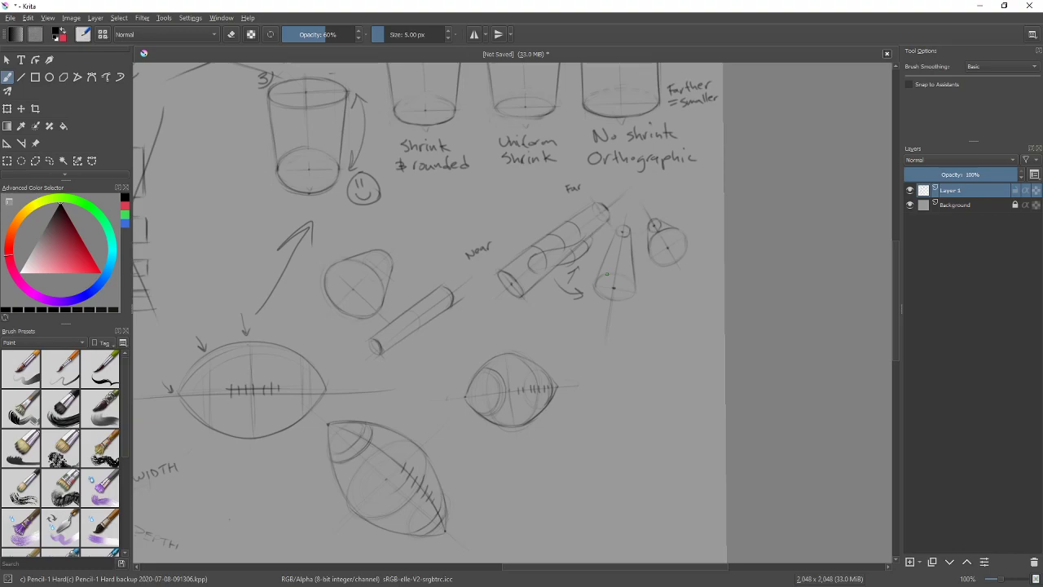
Step: Look over the whole sheet of perspective diagrams and straighten the canvas view
mouse_move(448, 431)
mouse_down()
mouse_move(536, 421)
mouse_move(628, 314)
mouse_move(512, 418)
mouse_move(622, 366)
mouse_move(603, 380)
mouse_up()
scroll(603, 380, down, 3)
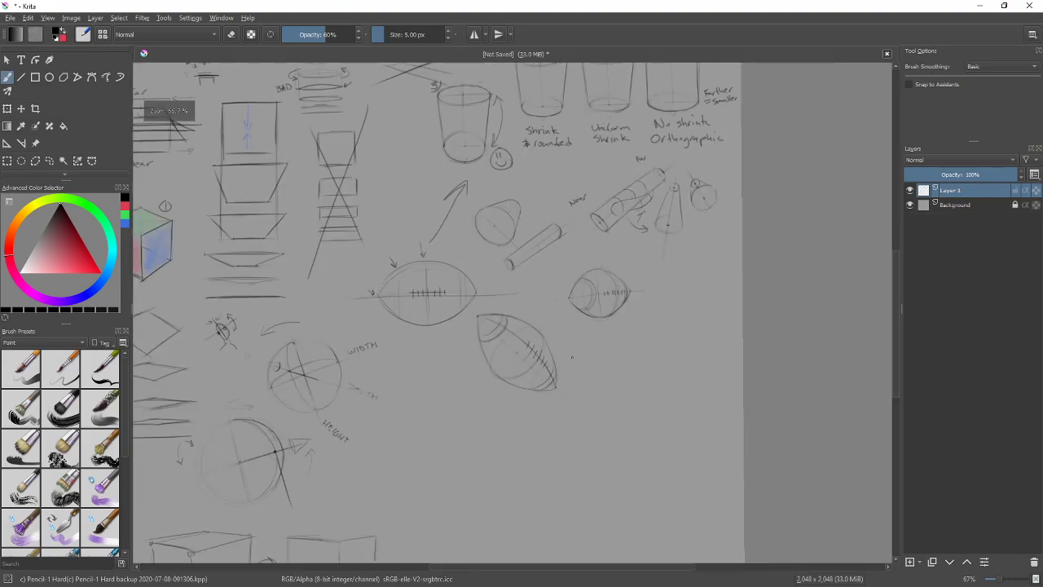
scroll(610, 349, up, 1)
scroll(513, 313, down, 1)
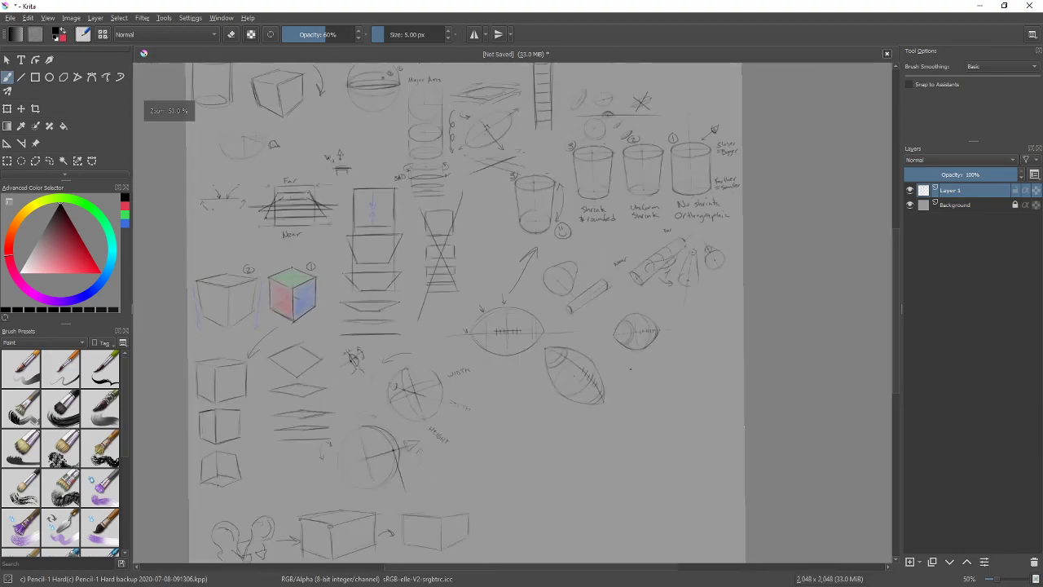
scroll(514, 313, down, 1)
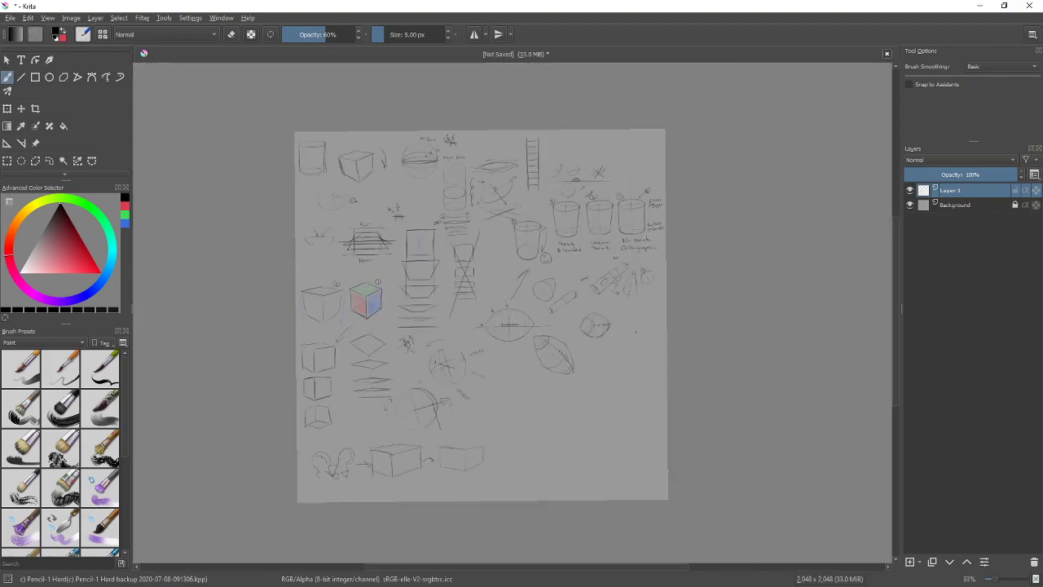
drag(652, 409, 649, 408)
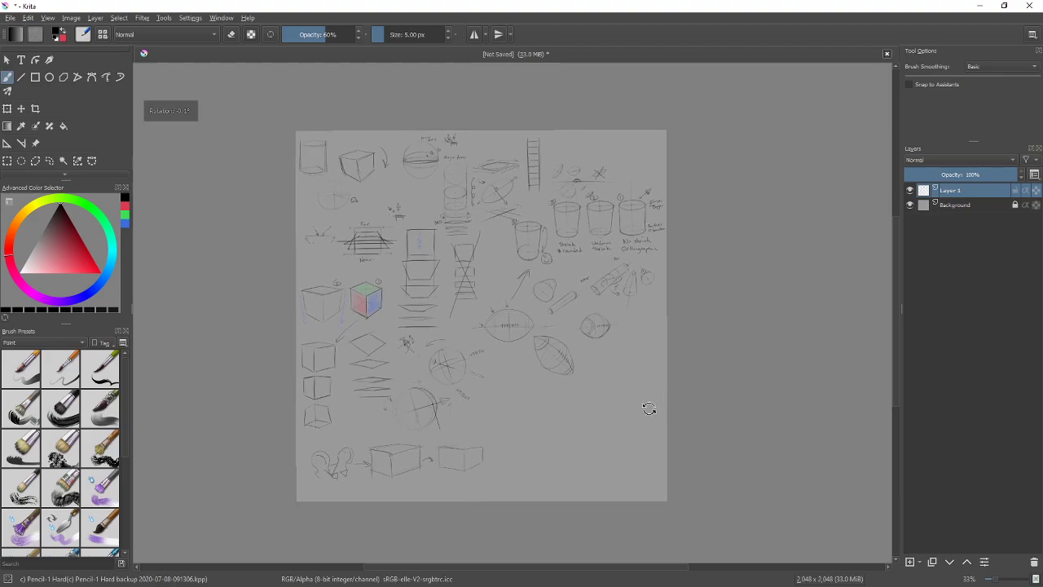
scroll(644, 410, up, 2)
scroll(612, 414, down, 2)
scroll(614, 413, up, 2)
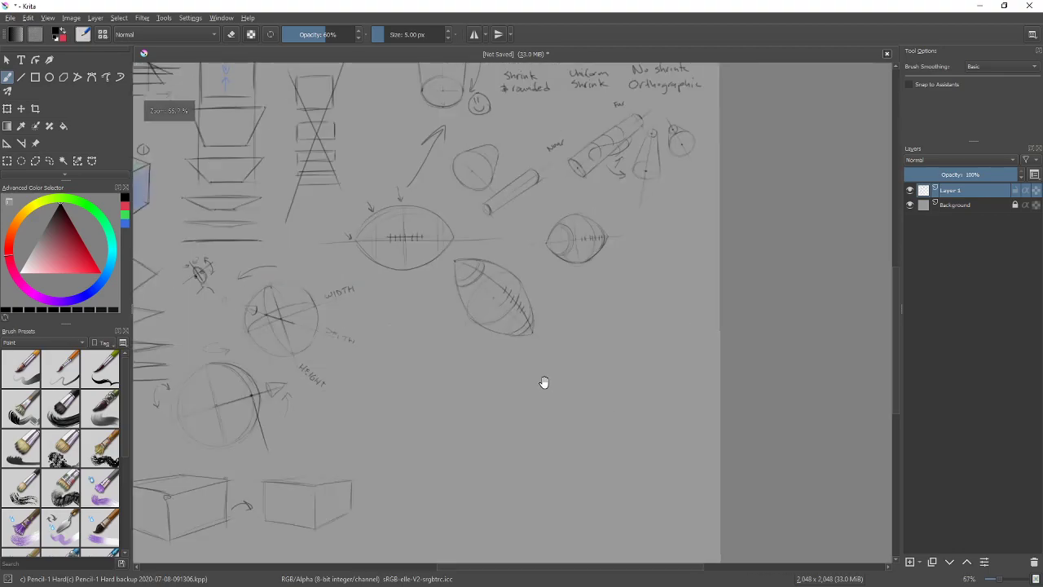
Step: Handwrite the practice list "10x Cubes", "10x Cylinder", "10x Spheres" in the empty area below the footballs and draw a box around it
scroll(649, 423, down, 1)
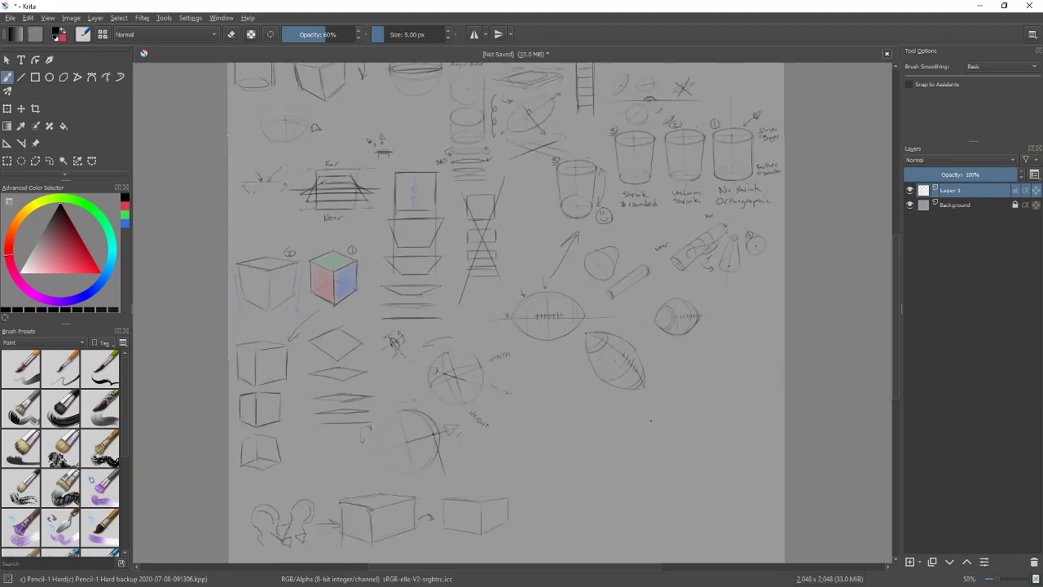
drag(585, 417, 584, 418)
drag(590, 449, 592, 461)
drag(599, 453, 632, 463)
drag(637, 453, 640, 470)
drag(575, 484, 576, 500)
drag(592, 482, 631, 498)
mouse_move(705, 398)
mouse_down()
mouse_move(562, 402)
mouse_move(541, 493)
mouse_move(699, 517)
mouse_move(719, 420)
mouse_up()
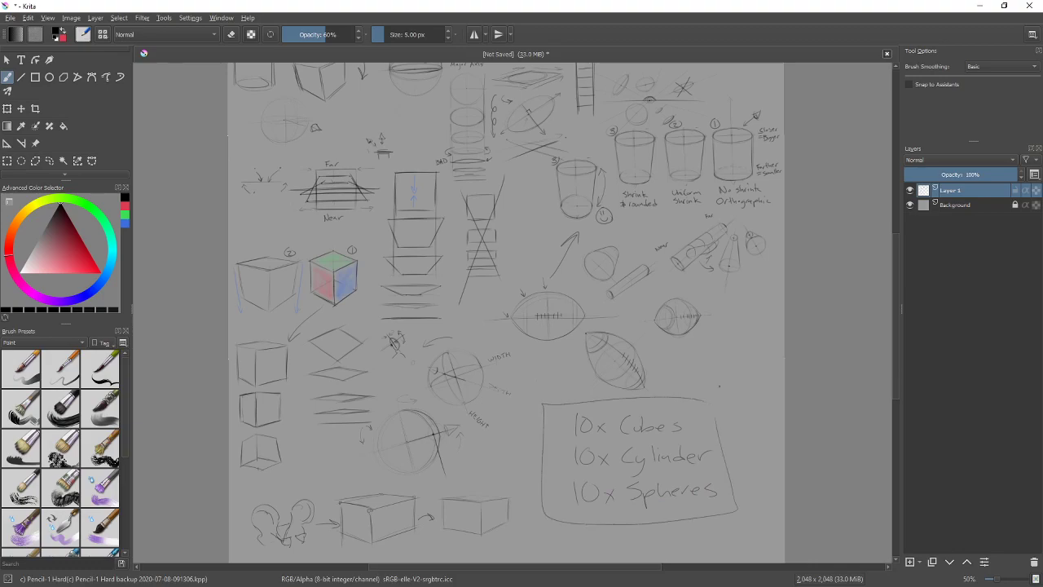
Step: Examine the three numbered cups up close, comparing their end ellipses and the closer-bigger, farther-smaller notes
mouse_move(740, 356)
mouse_down()
mouse_move(698, 423)
mouse_move(712, 328)
mouse_up()
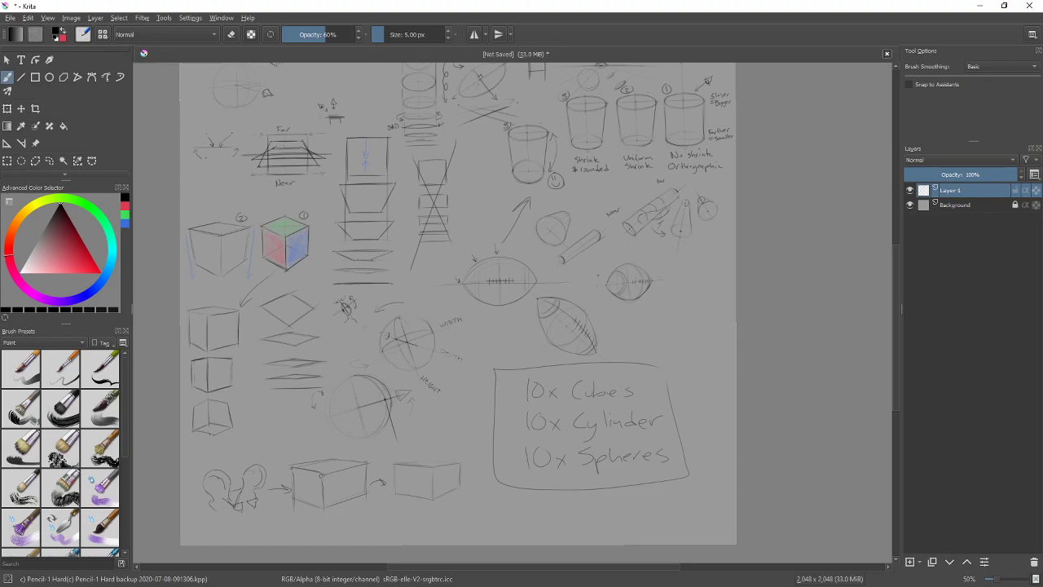
scroll(570, 263, down, 2)
scroll(566, 298, up, 4)
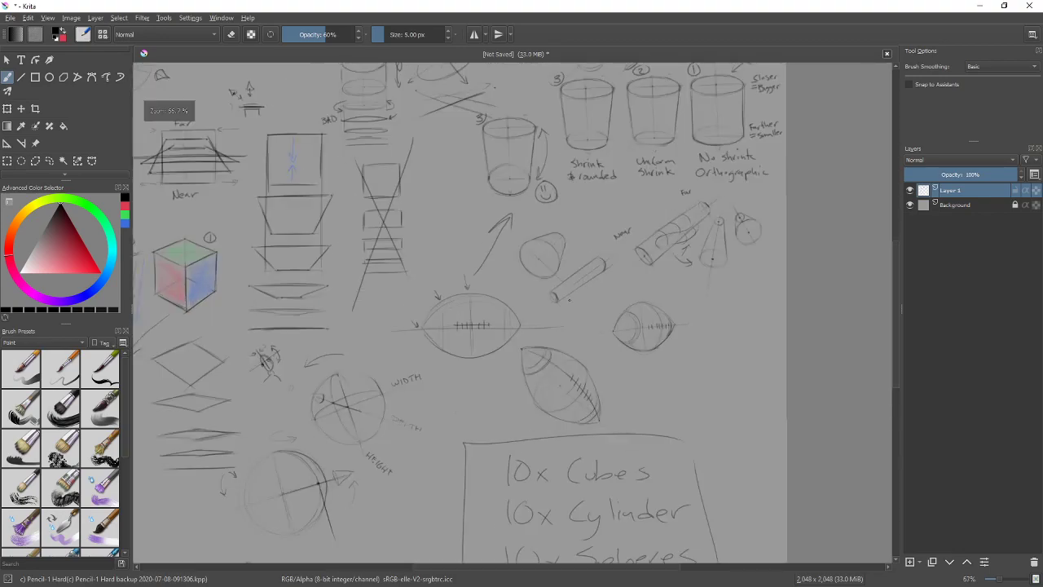
mouse_move(578, 317)
mouse_down()
mouse_move(562, 228)
mouse_move(600, 204)
mouse_move(442, 302)
mouse_move(494, 163)
mouse_move(445, 349)
mouse_up()
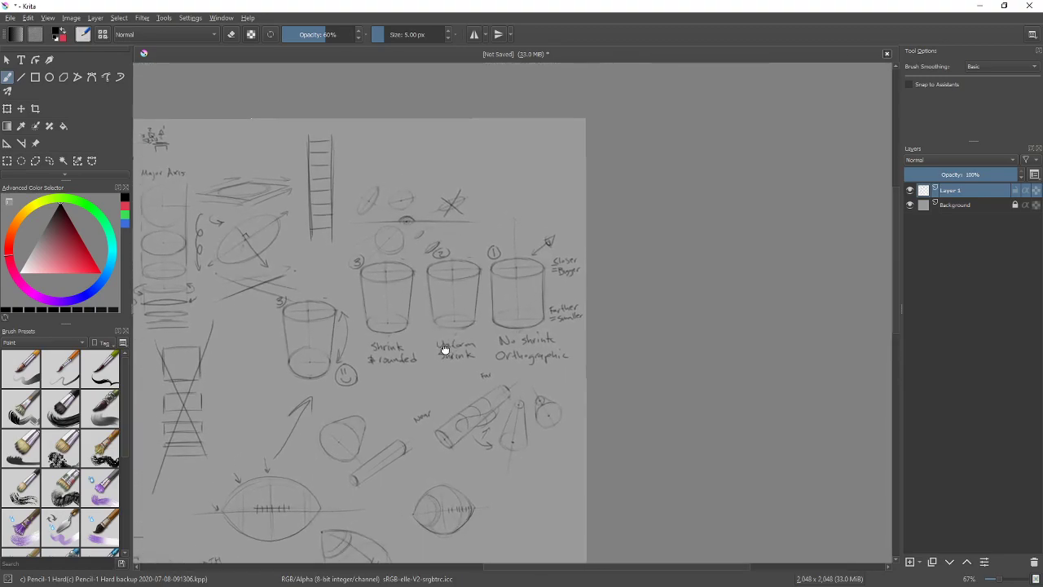
scroll(538, 289, up, 3)
scroll(537, 289, up, 3)
drag(465, 272, 547, 235)
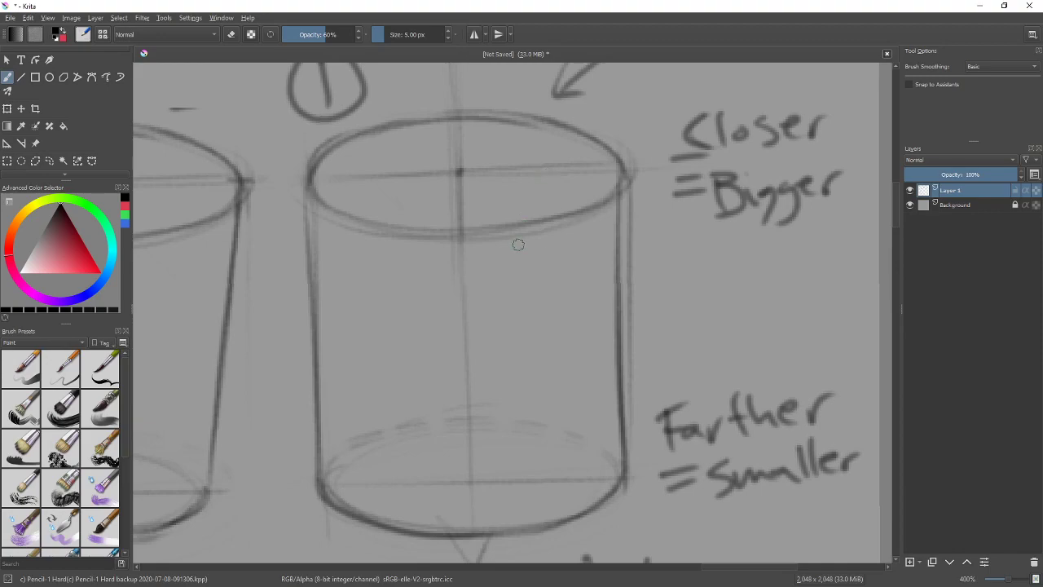
scroll(526, 280, down, 3)
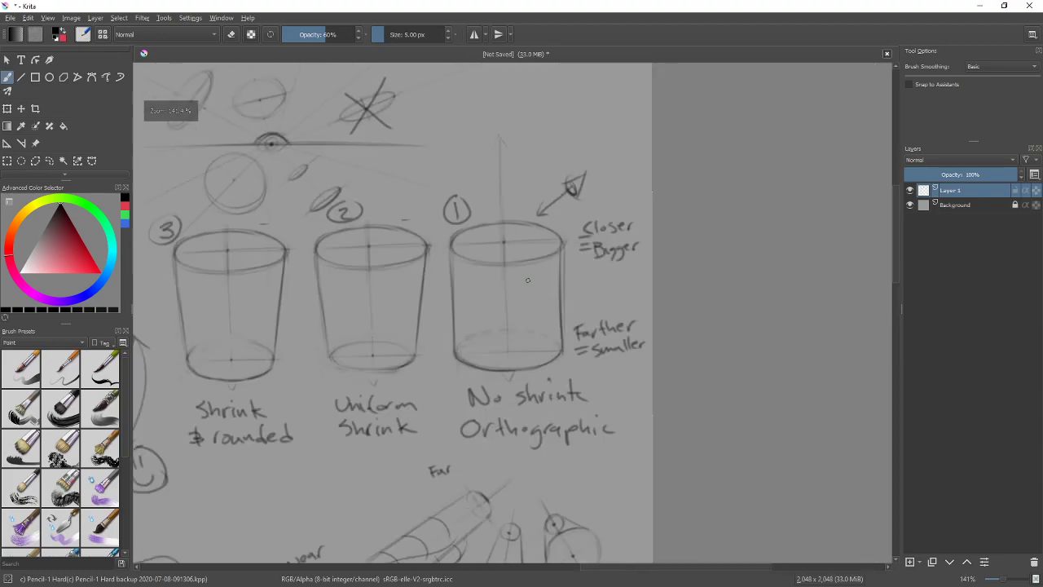
drag(433, 358, 563, 221)
scroll(527, 260, down, 3)
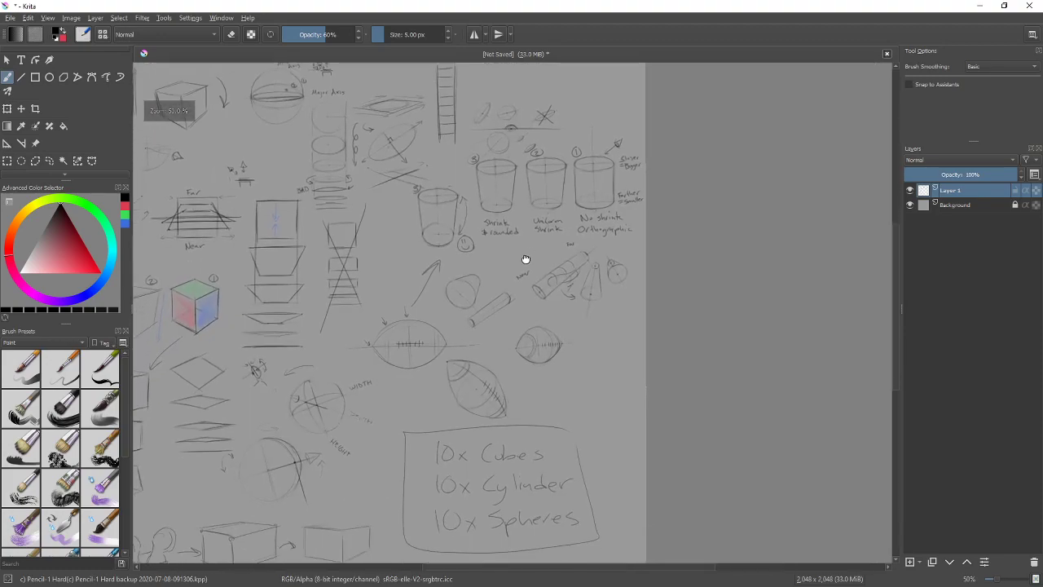
Step: Examine the near-to-far cylinder's contour curves and the two tapered forms beside it
scroll(527, 260, up, 3)
mouse_move(575, 296)
mouse_down()
mouse_move(549, 304)
mouse_move(412, 233)
mouse_up()
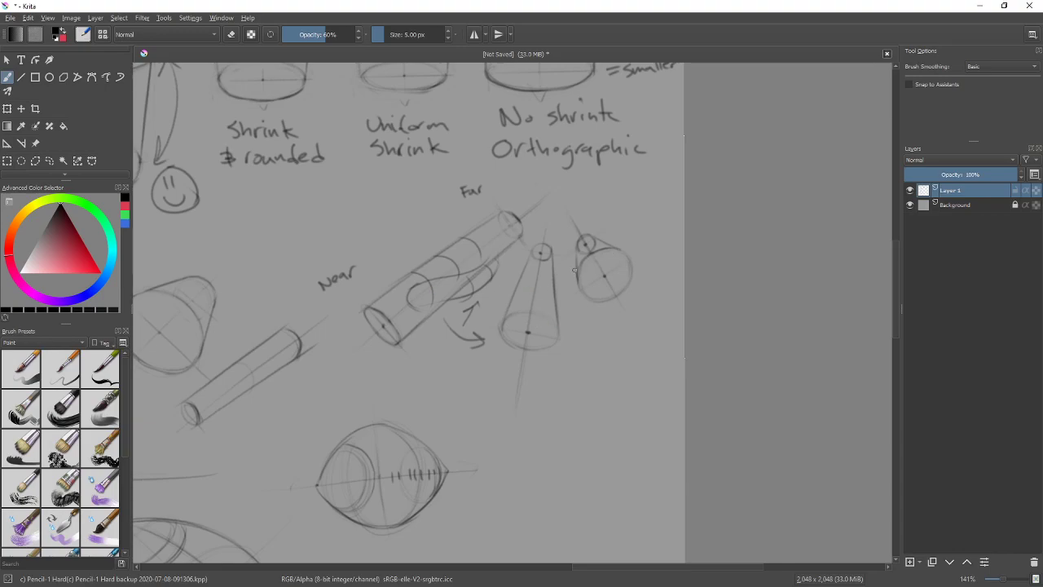
scroll(399, 341, down, 2)
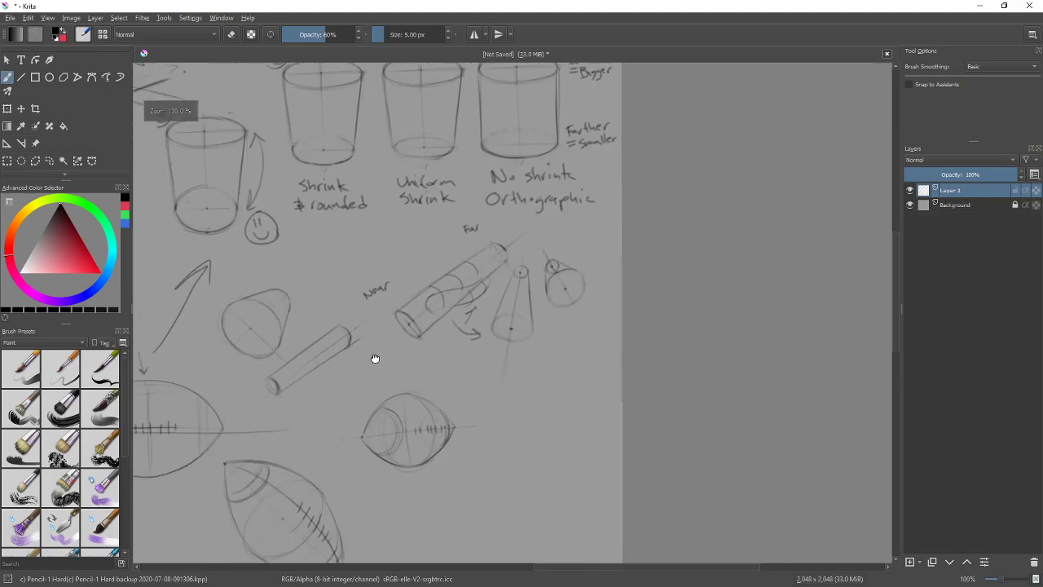
drag(338, 361, 400, 326)
scroll(400, 325, down, 3)
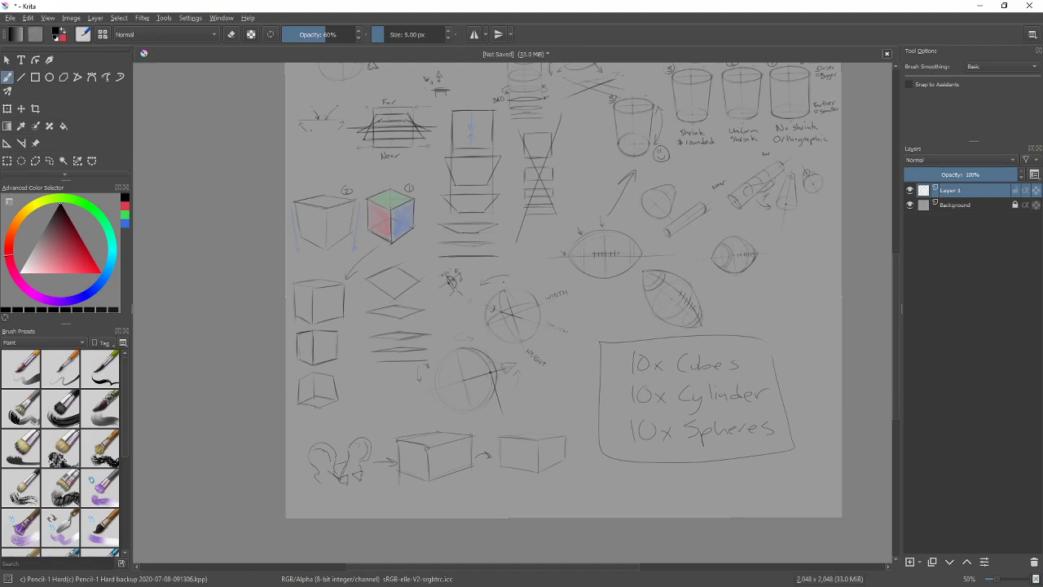
scroll(503, 281, up, 2)
mouse_move(679, 228)
mouse_down()
mouse_move(361, 263)
mouse_move(484, 311)
mouse_up()
scroll(484, 311, up, 2)
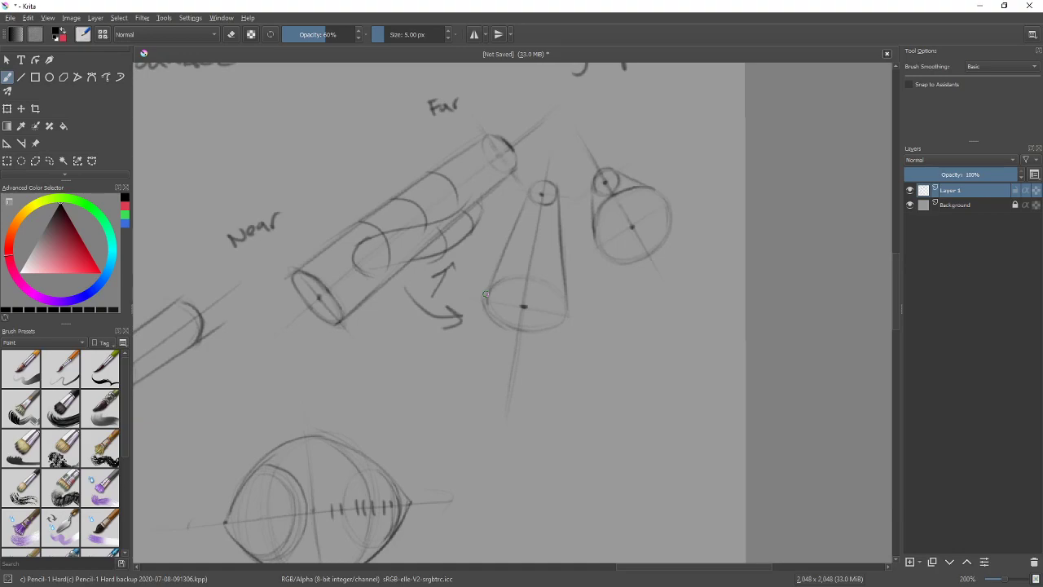
scroll(484, 294, down, 1)
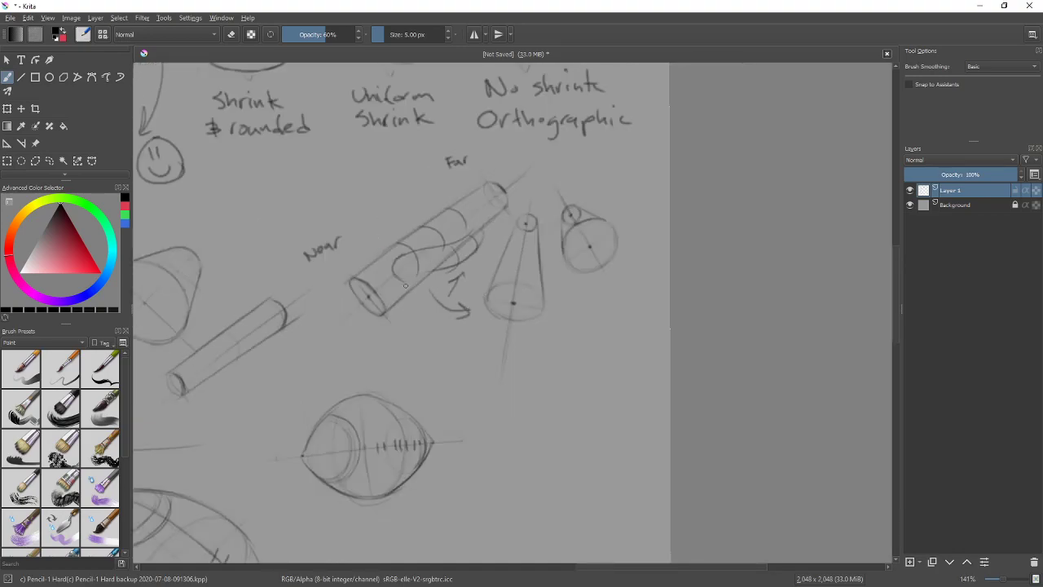
Step: Review the three footballs at their different tilts and the finished sheet with the practice list
drag(250, 414, 581, 280)
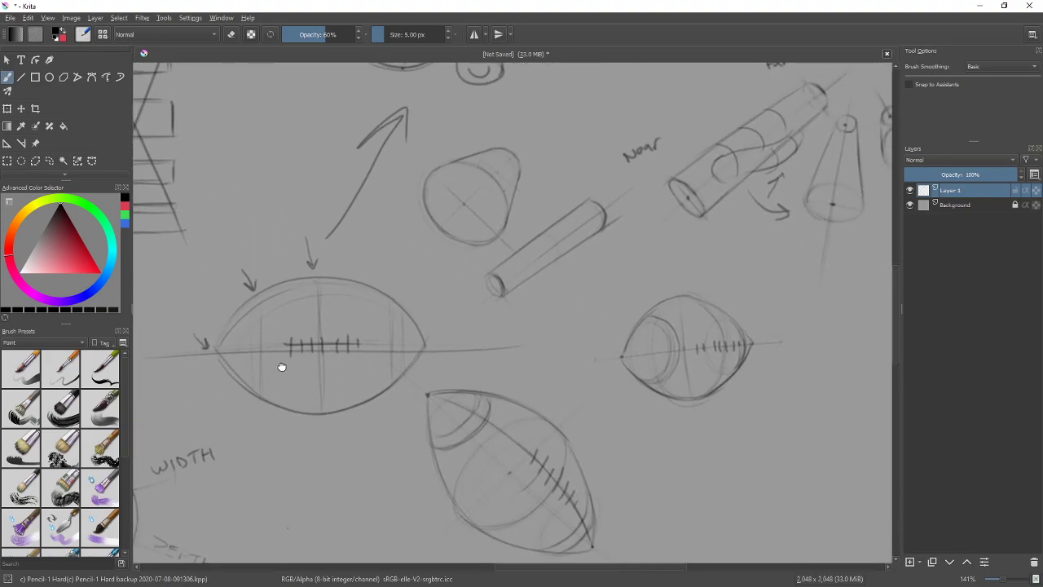
scroll(444, 376, down, 1)
drag(444, 377, 505, 284)
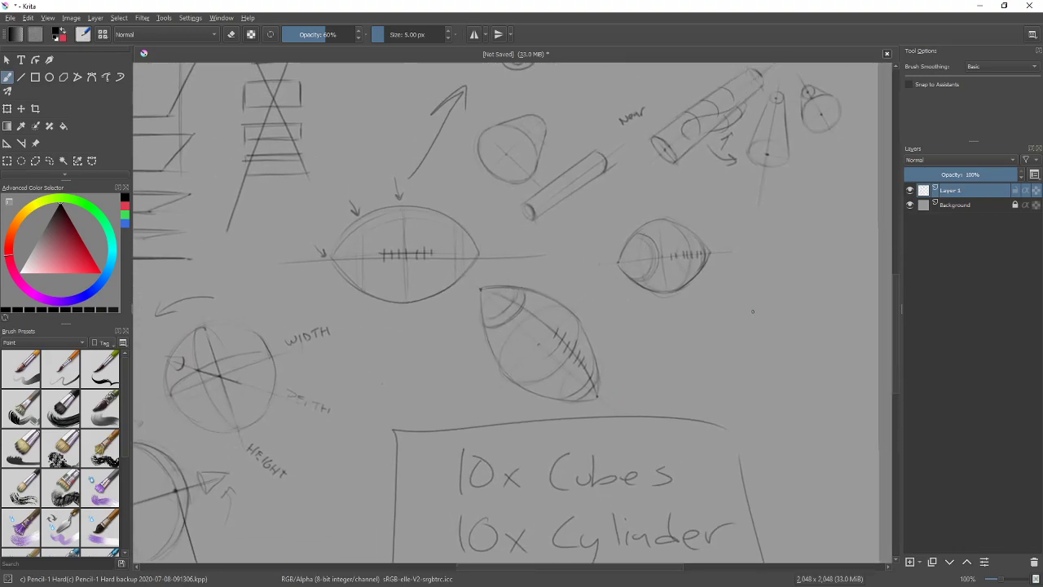
scroll(752, 310, down, 2)
drag(391, 310, 412, 356)
scroll(477, 360, down, 1)
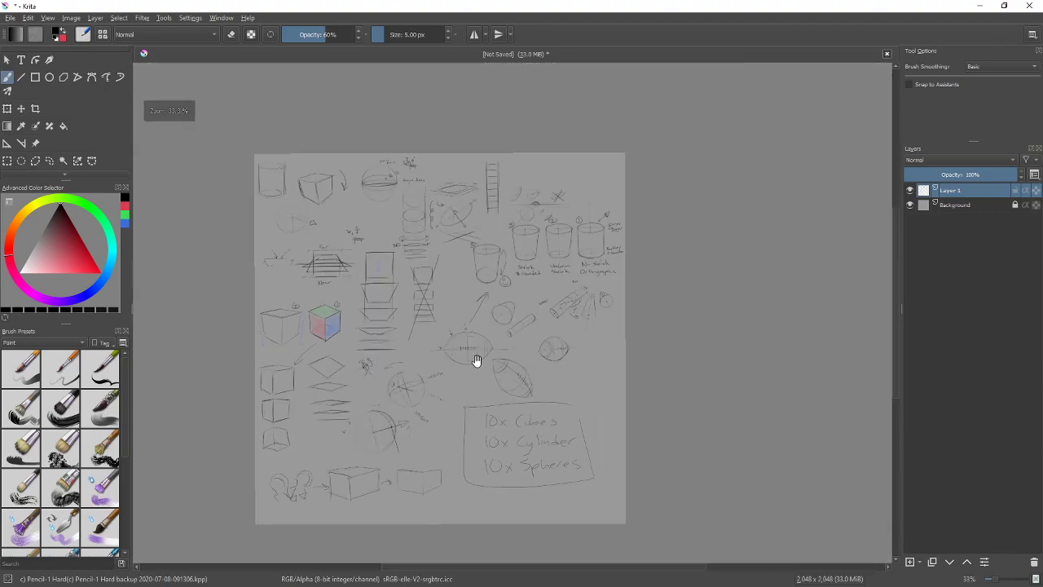
scroll(454, 361, up, 1)
drag(452, 362, 507, 345)
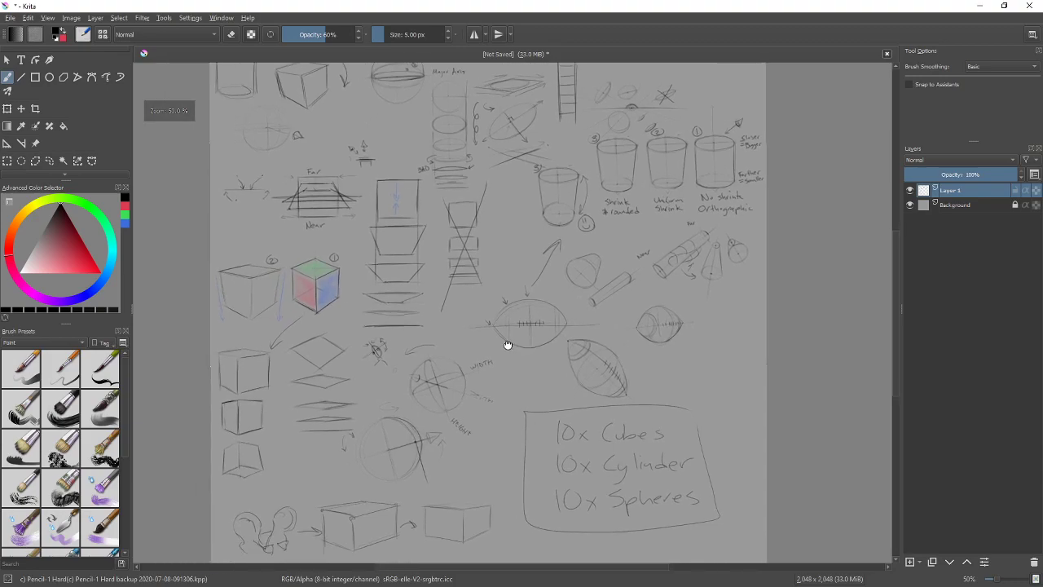